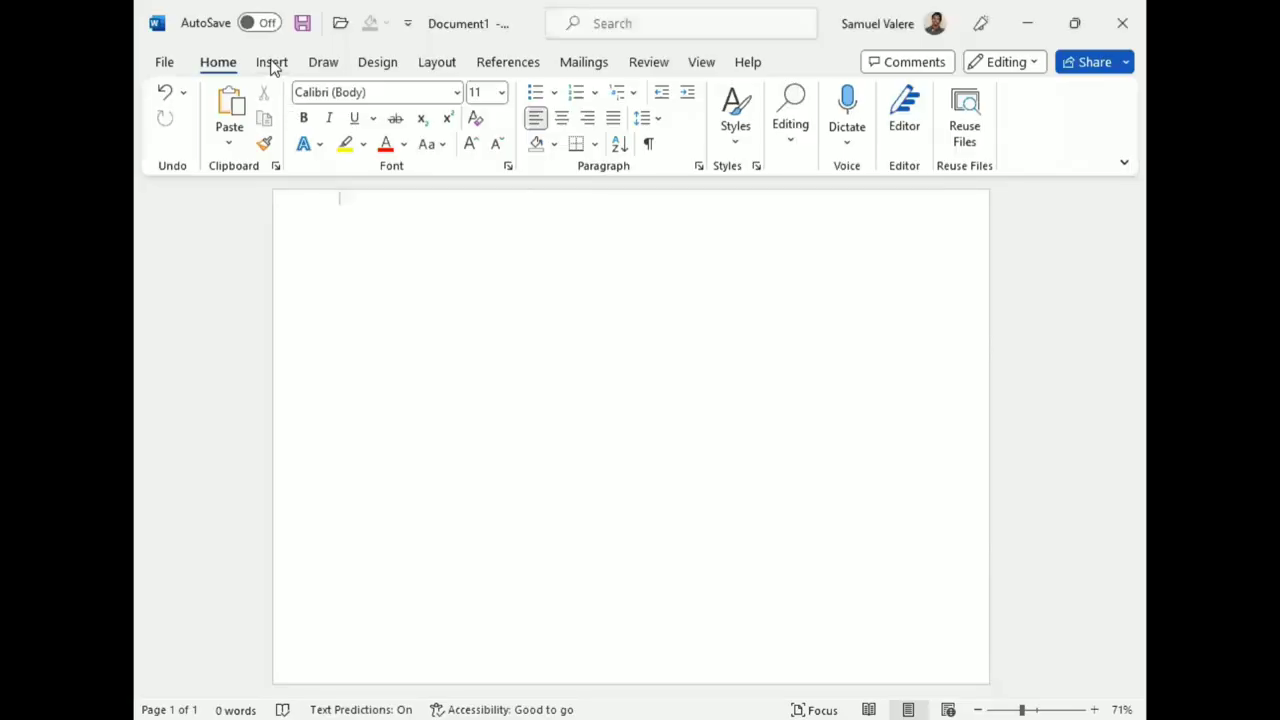
- Draw a rectangle over the whole page with no outline and a light grey fill
{"action": "left_click", "coordinate": [272, 64]}
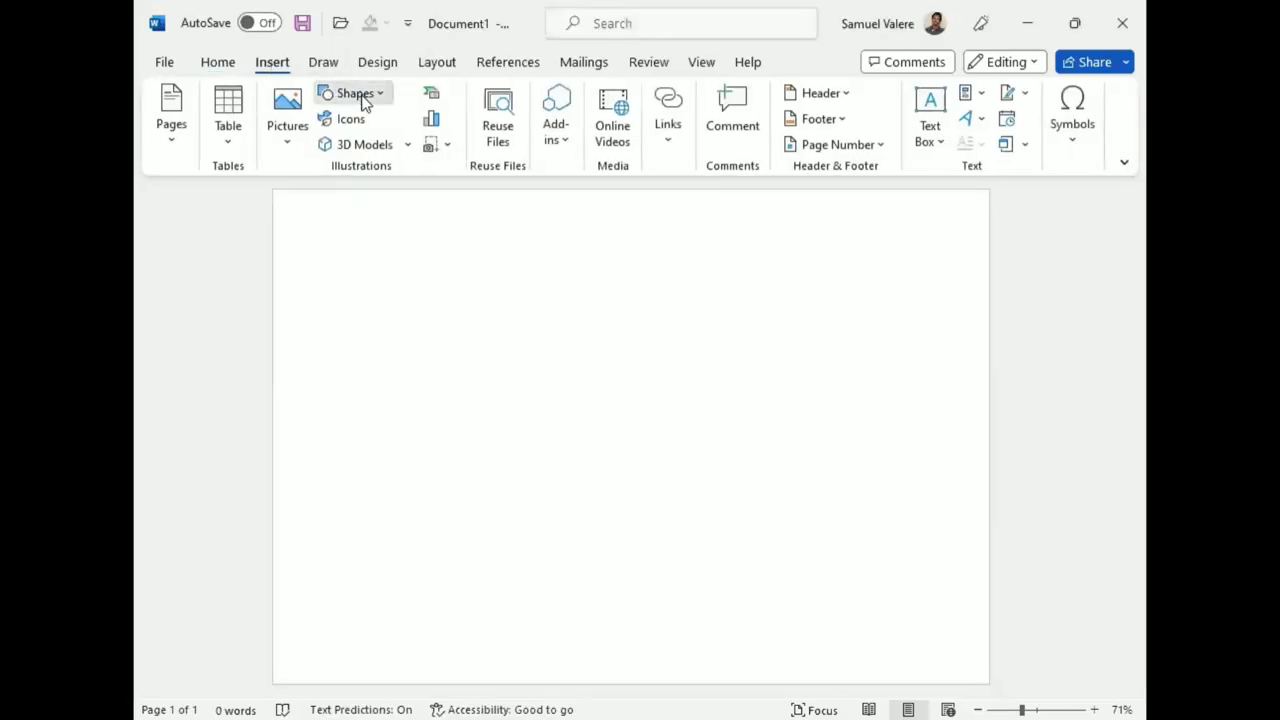
{"action": "left_click_drag", "start_coordinate": [274, 189], "coordinate": [1031, 686]}
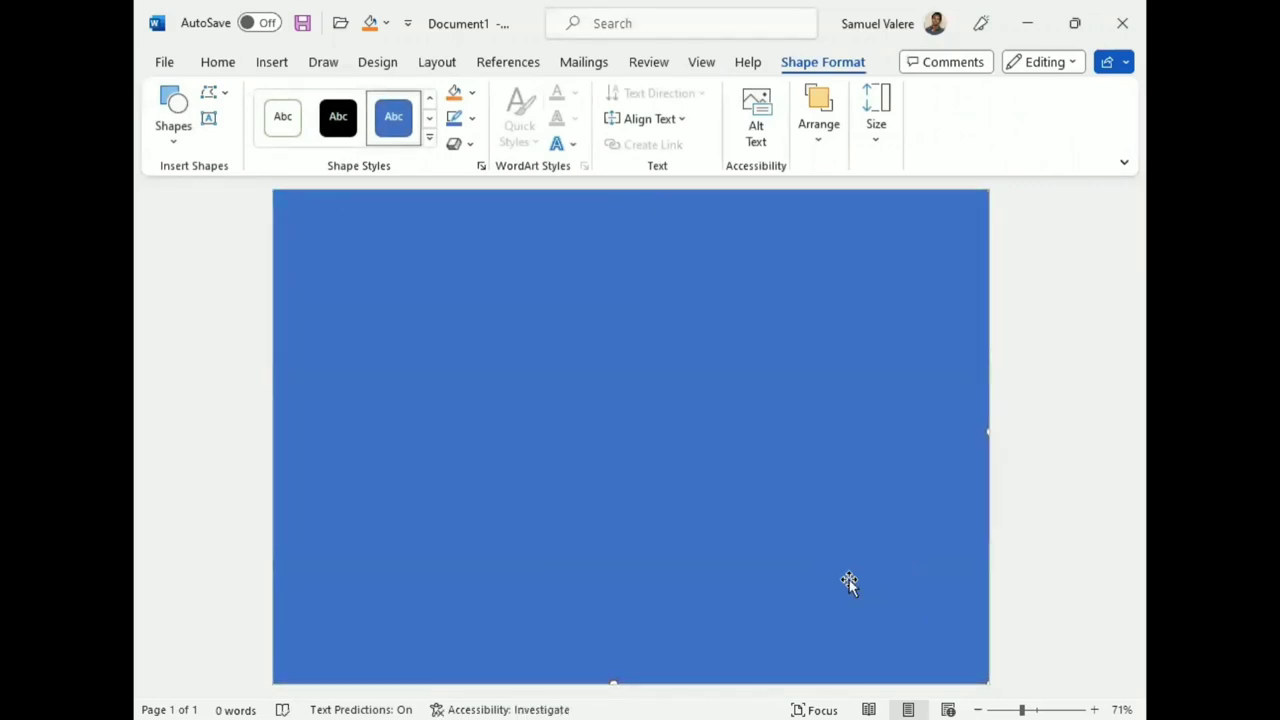
{"action": "left_click", "coordinate": [472, 118]}
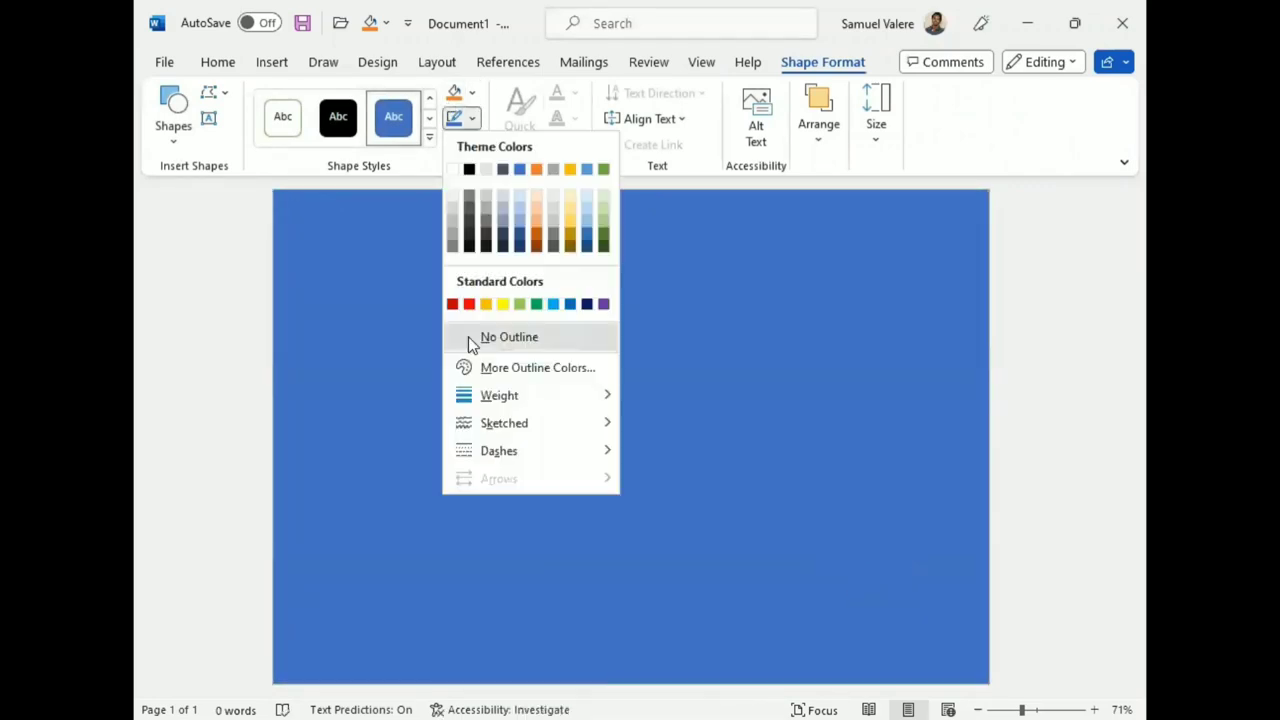
{"action": "left_click", "coordinate": [468, 336]}
{"action": "left_click", "coordinate": [472, 92]}
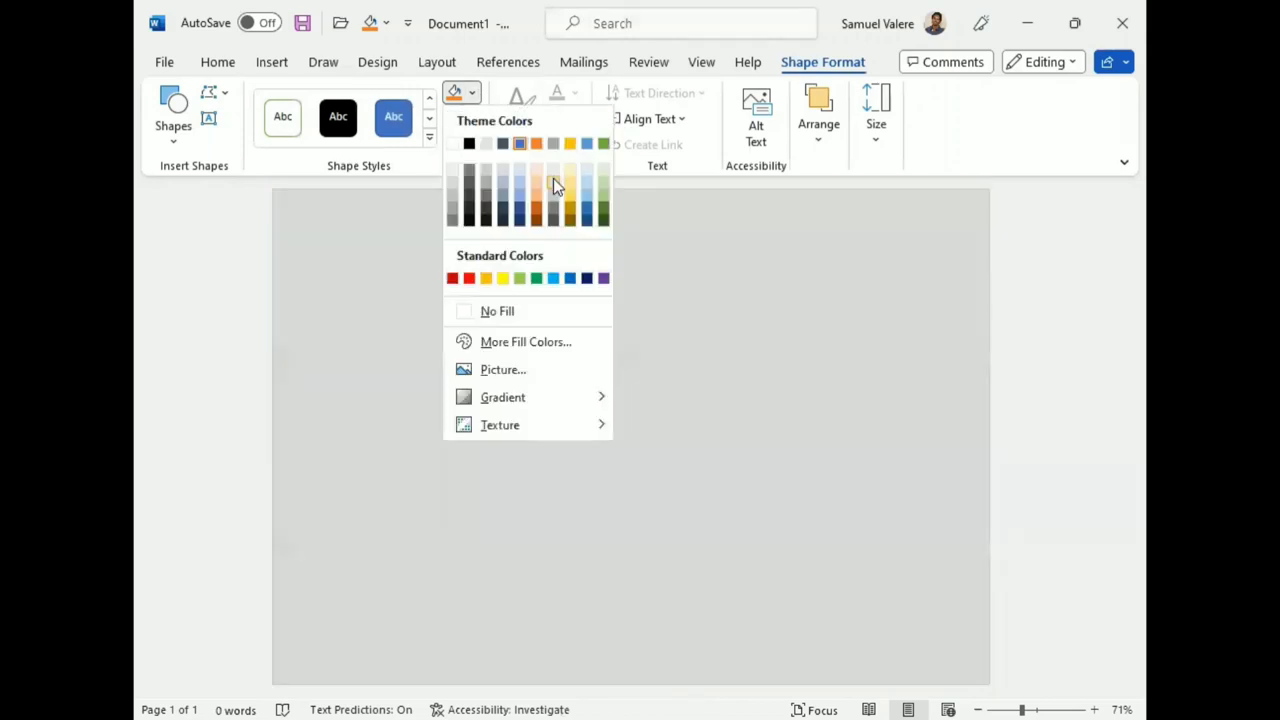
{"action": "left_click", "coordinate": [553, 178]}
{"action": "left_click", "coordinate": [175, 143]}
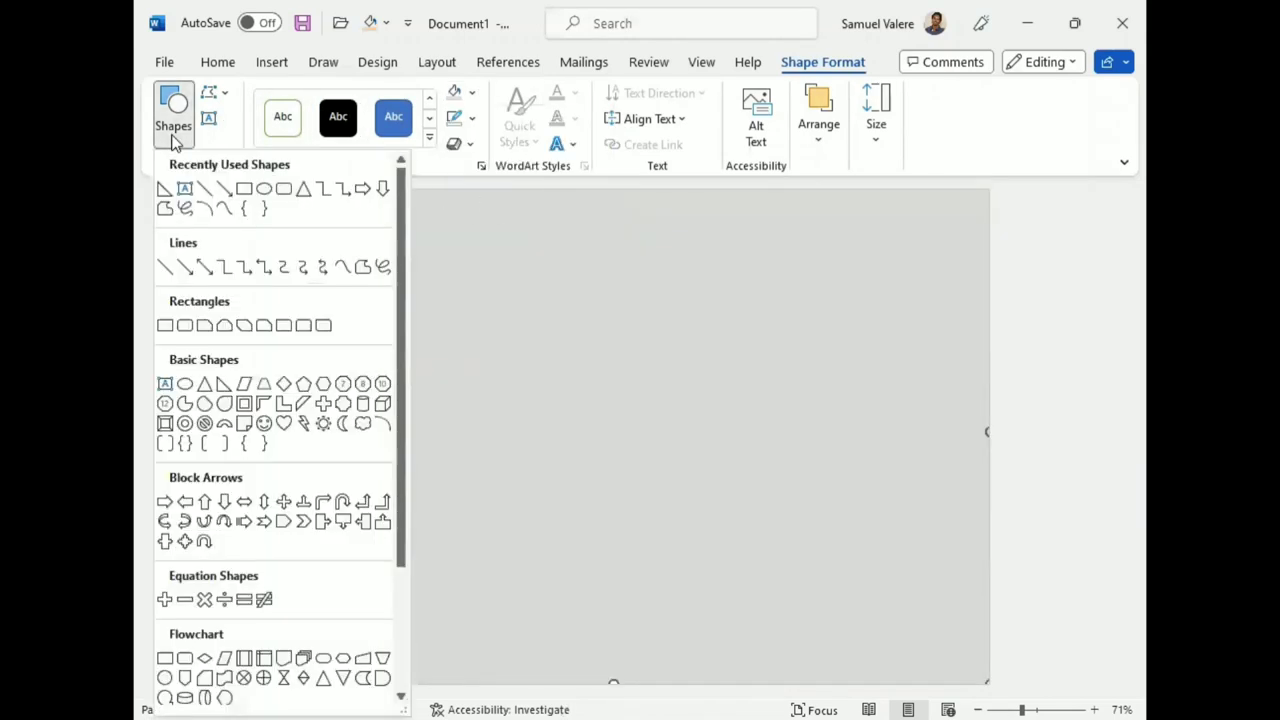
- Draw a right triangle, rotate it 90°, and stretch it across the page's top-left corner
{"action": "left_click", "coordinate": [224, 384]}
{"action": "mouse_move", "coordinate": [341, 203]}
{"action": "left_mouse_down"}
{"action": "mouse_move", "coordinate": [528, 486]}
{"action": "mouse_move", "coordinate": [551, 497]}
{"action": "left_mouse_up"}
{"action": "mouse_move", "coordinate": [432, 228]}
{"action": "left_mouse_down"}
{"action": "mouse_move", "coordinate": [580, 410]}
{"action": "mouse_move", "coordinate": [792, 410]}
{"action": "left_mouse_up"}
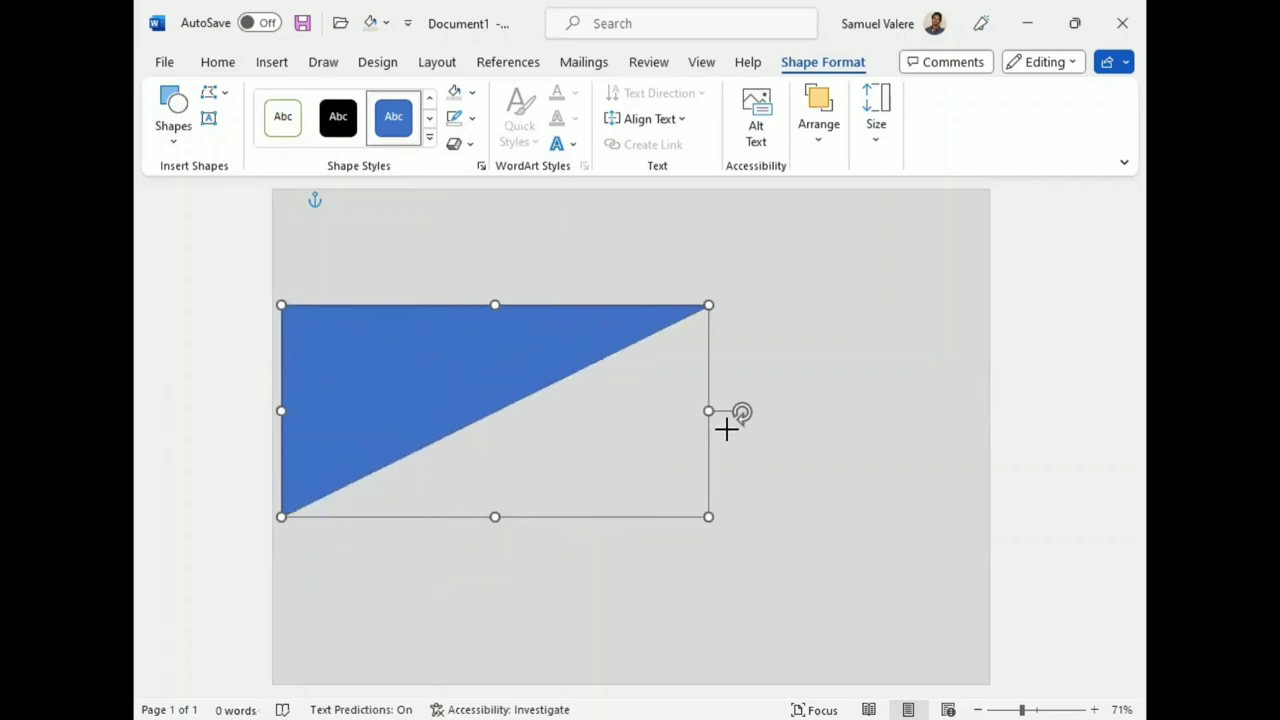
{"action": "left_click_drag", "start_coordinate": [537, 517], "coordinate": [537, 550]}
{"action": "left_click_drag", "start_coordinate": [470, 404], "coordinate": [460, 287]}
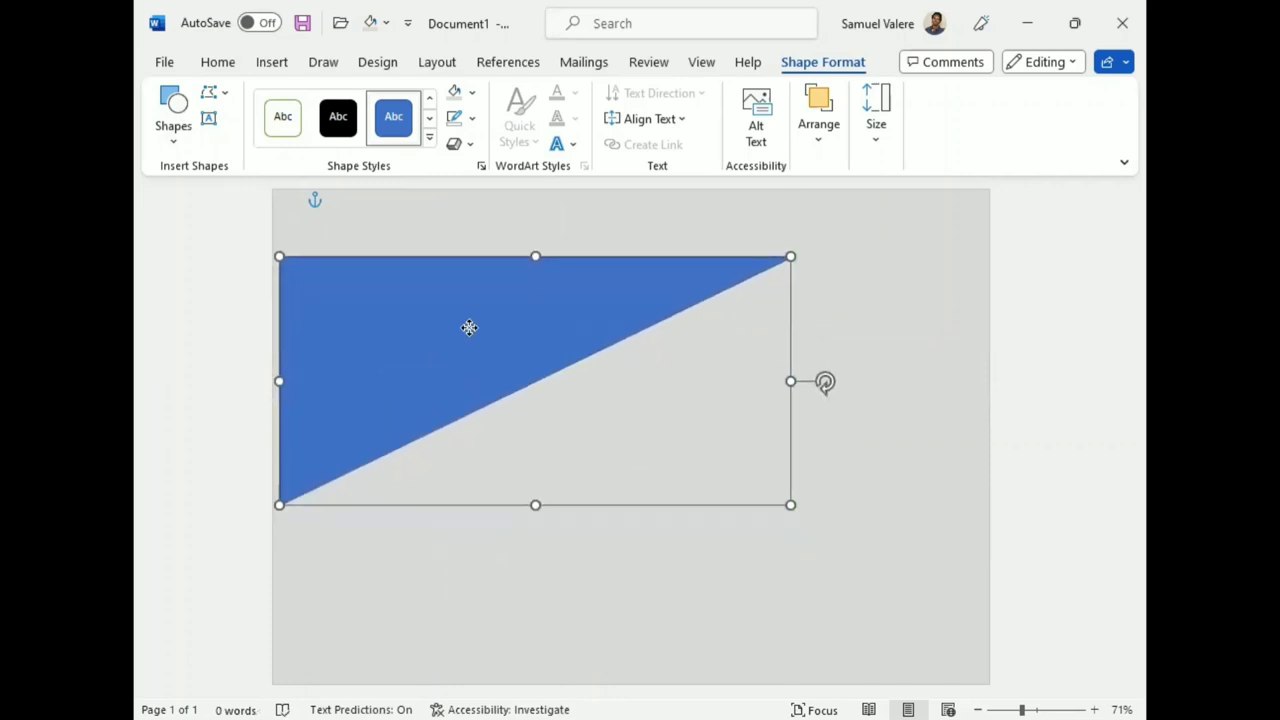
{"action": "left_click_drag", "start_coordinate": [782, 316], "coordinate": [881, 318]}
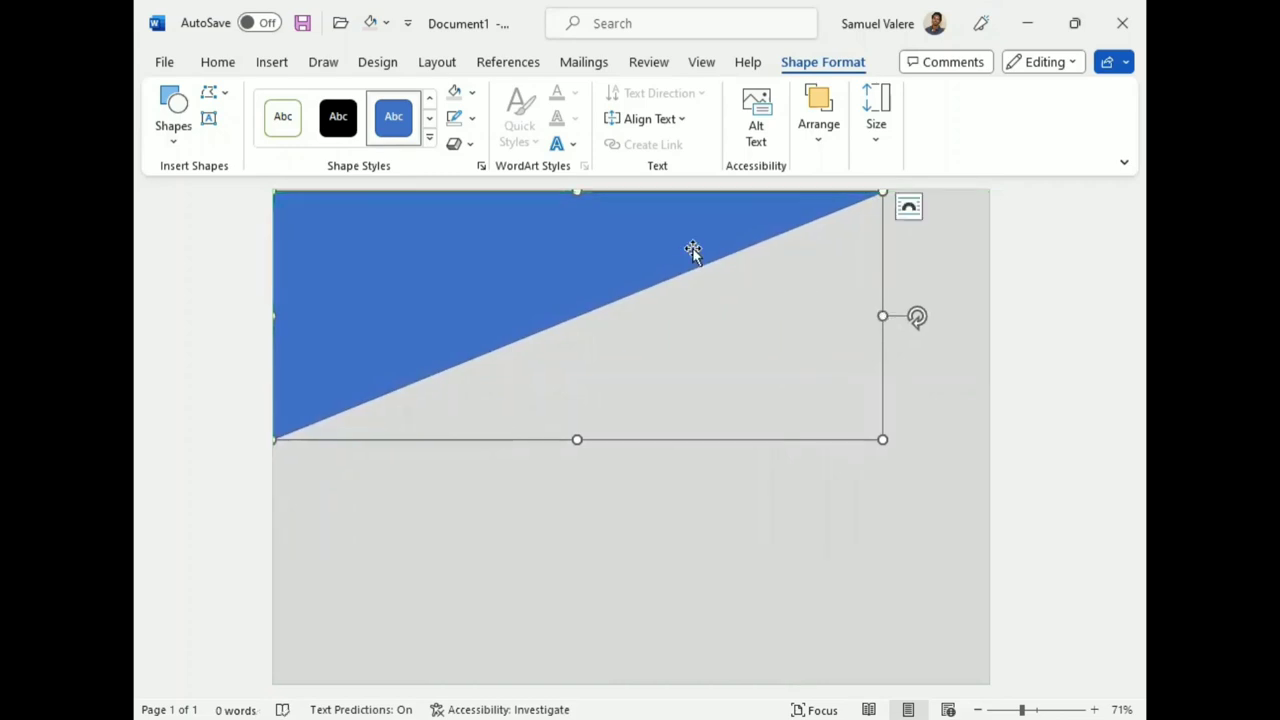
{"action": "left_click_drag", "start_coordinate": [577, 439], "coordinate": [570, 488]}
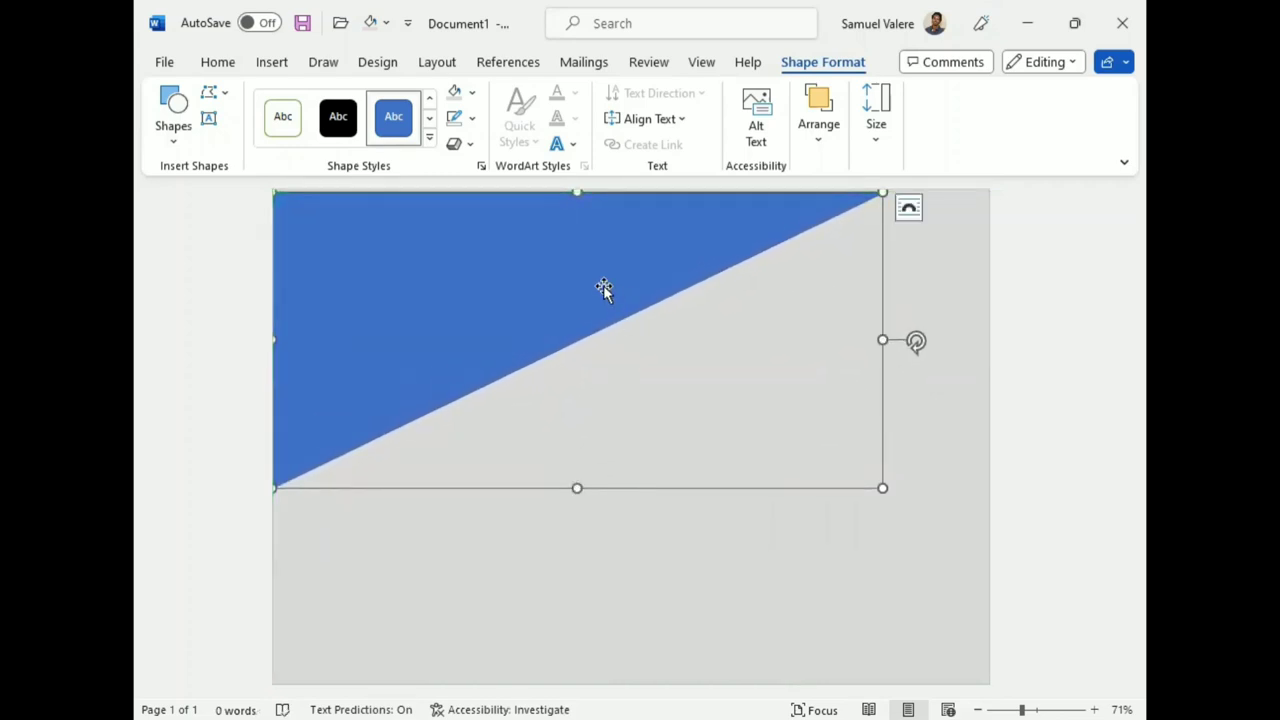
- Remove the triangle's outline and reselect it
{"action": "left_click", "coordinate": [472, 118]}
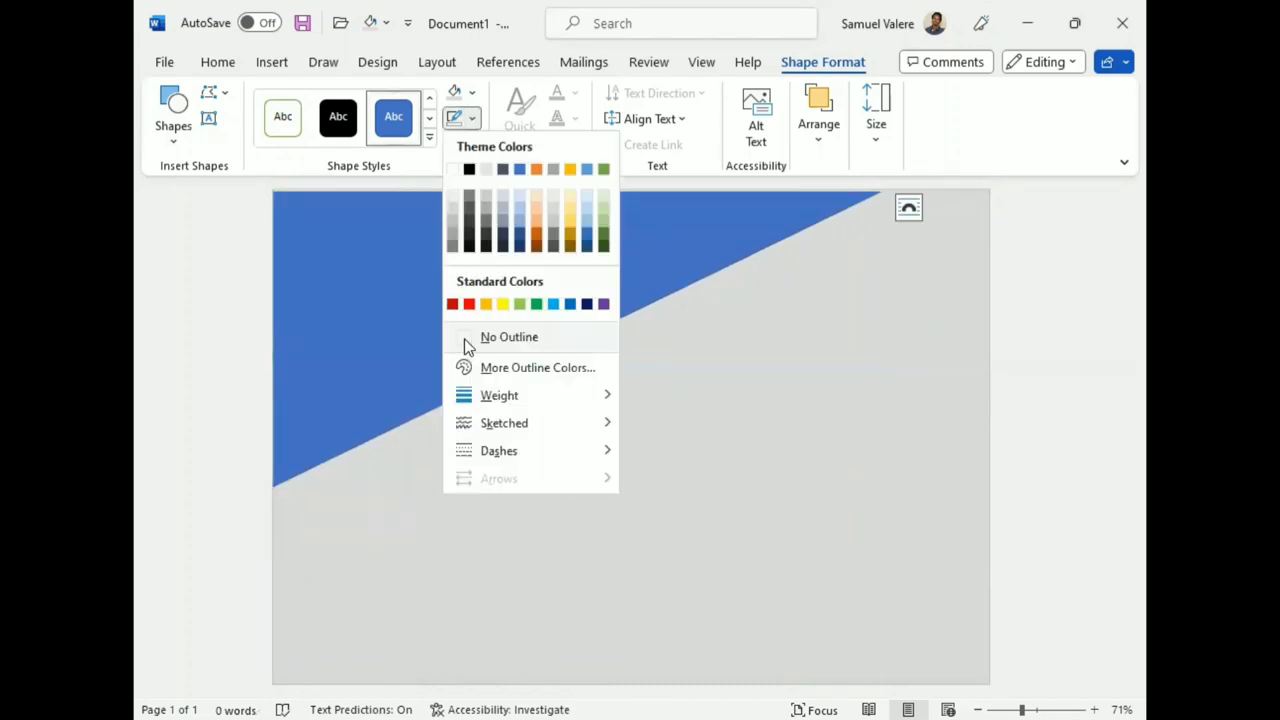
{"action": "left_click", "coordinate": [469, 337]}
{"action": "left_click", "coordinate": [925, 428]}
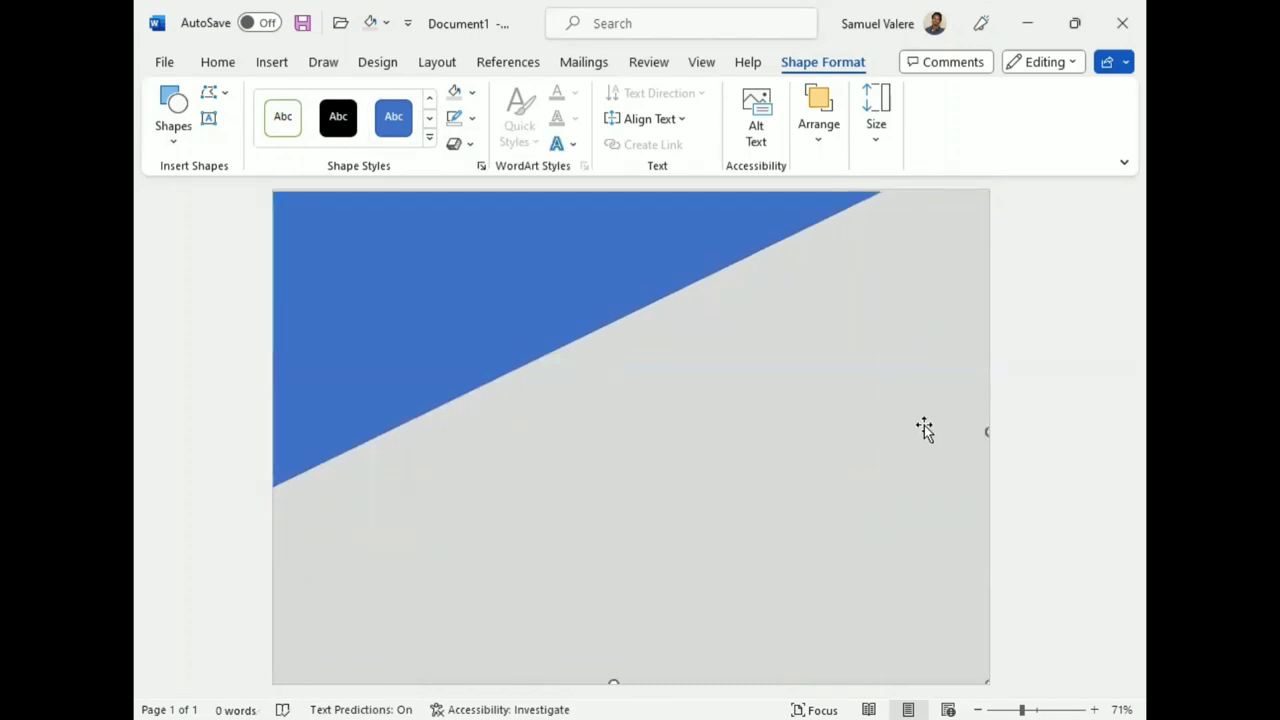
{"action": "left_click", "coordinate": [530, 304]}
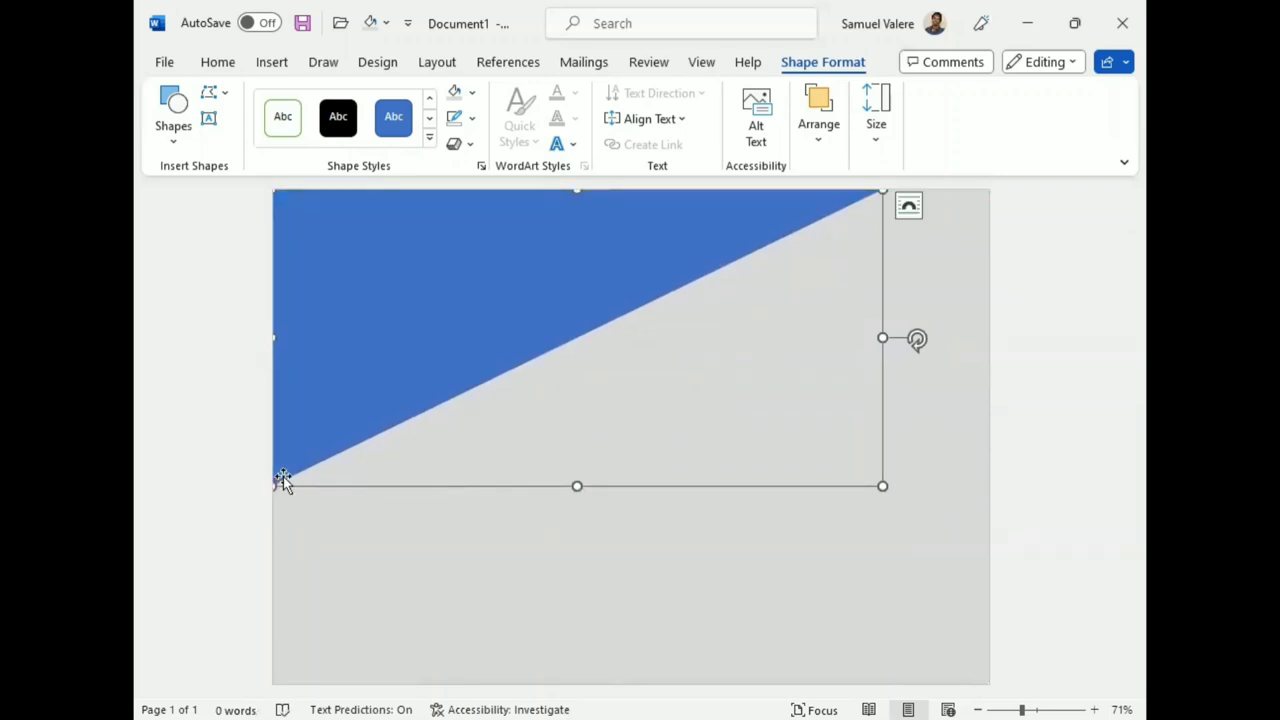
- Use Edit Points to bend the hypotenuse into a concave curve, adjusting handles at both ends
{"action": "right_click", "coordinate": [449, 329]}
{"action": "left_click", "coordinate": [449, 382]}
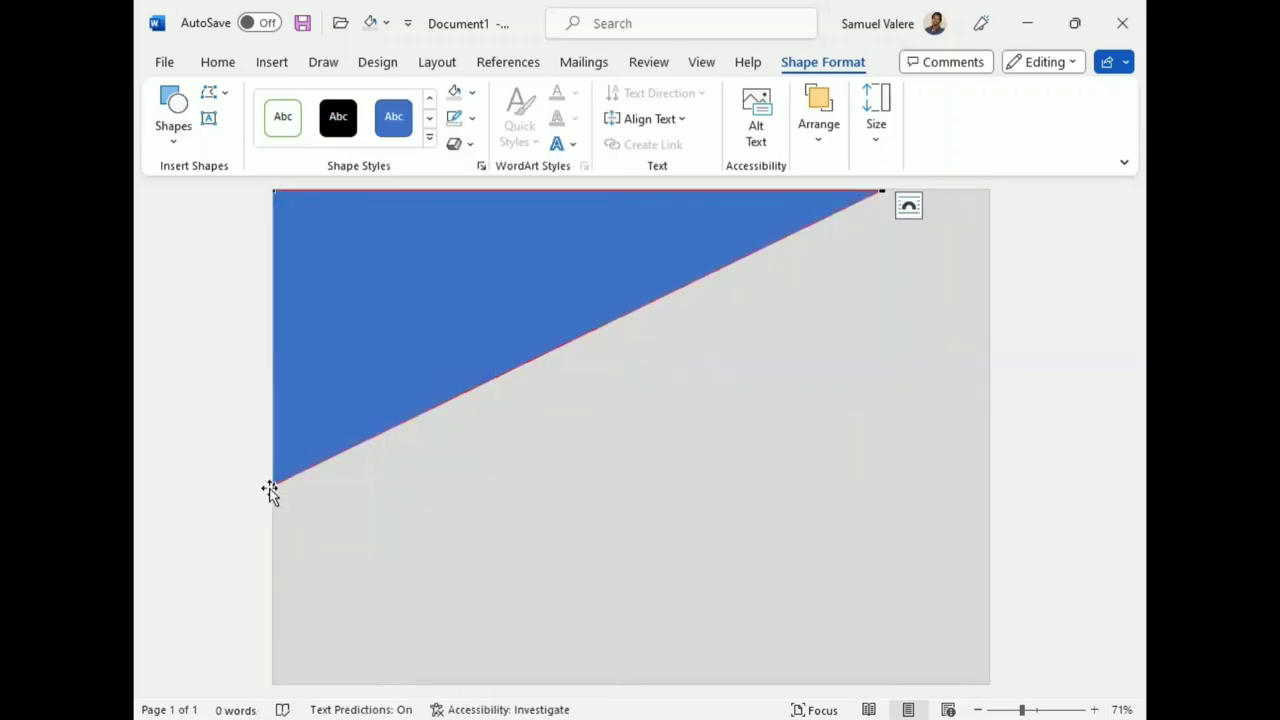
{"action": "left_click_drag", "start_coordinate": [471, 385], "coordinate": [447, 281]}
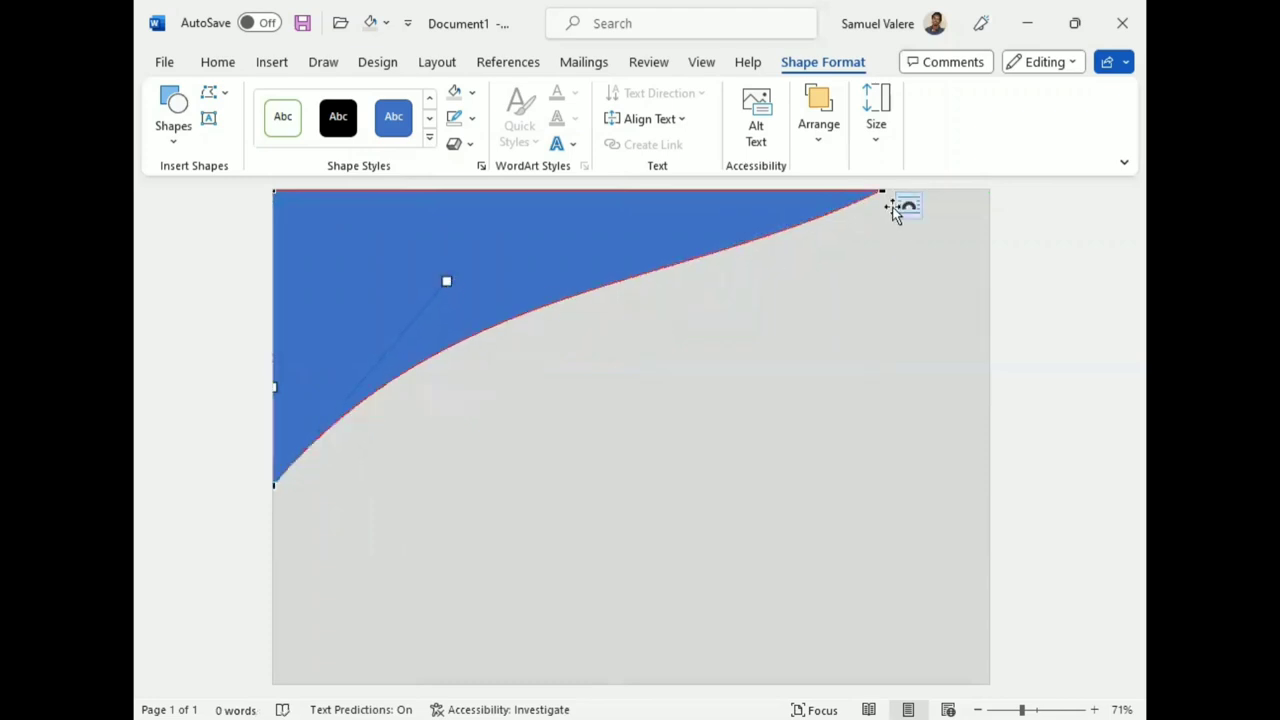
{"action": "left_click", "coordinate": [881, 191]}
{"action": "left_click_drag", "start_coordinate": [677, 287], "coordinate": [690, 238]}
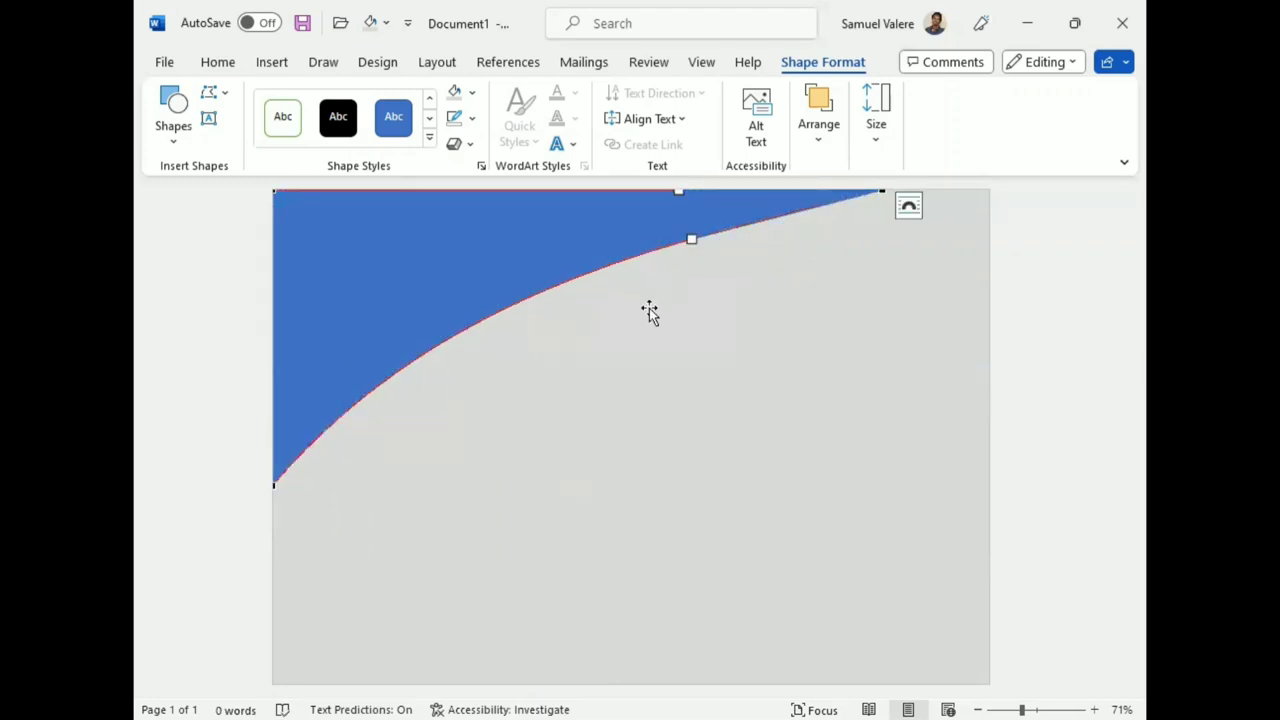
{"action": "left_click", "coordinate": [275, 484]}
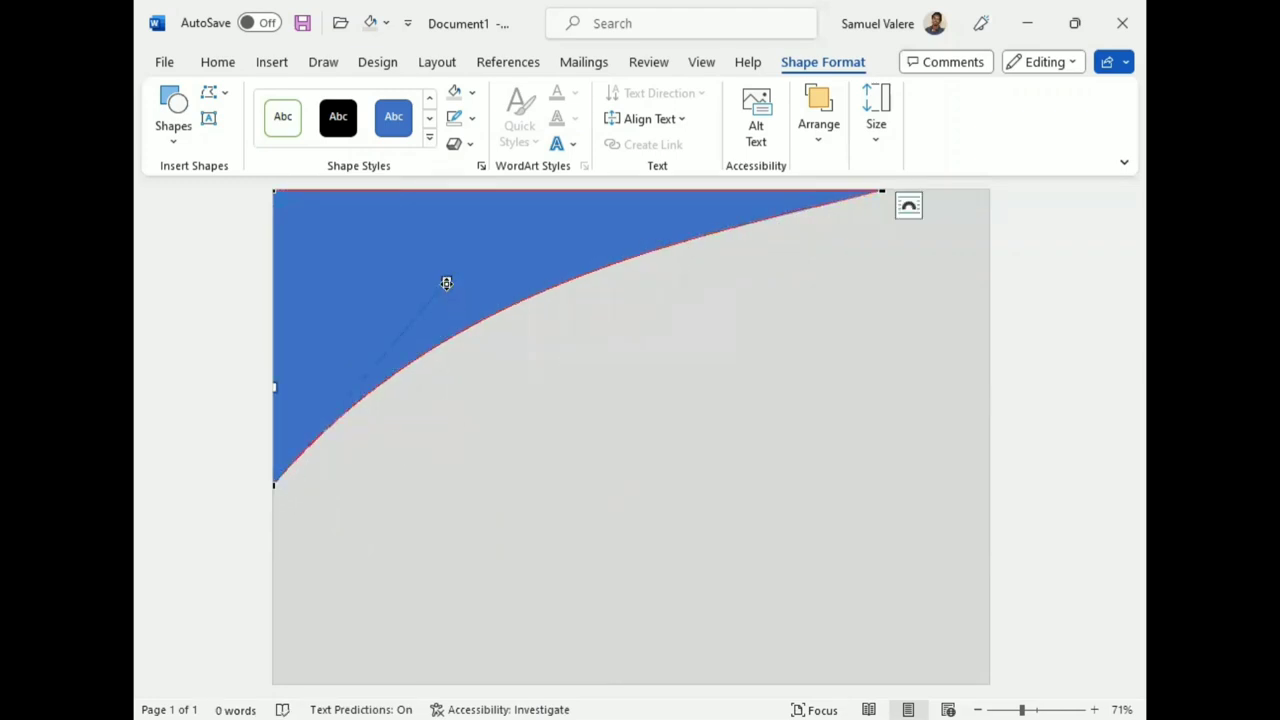
{"action": "mouse_move", "coordinate": [447, 281]}
{"action": "left_mouse_down"}
{"action": "mouse_move", "coordinate": [420, 278]}
{"action": "mouse_move", "coordinate": [430, 270]}
{"action": "left_mouse_up"}
{"action": "left_click", "coordinate": [514, 350]}
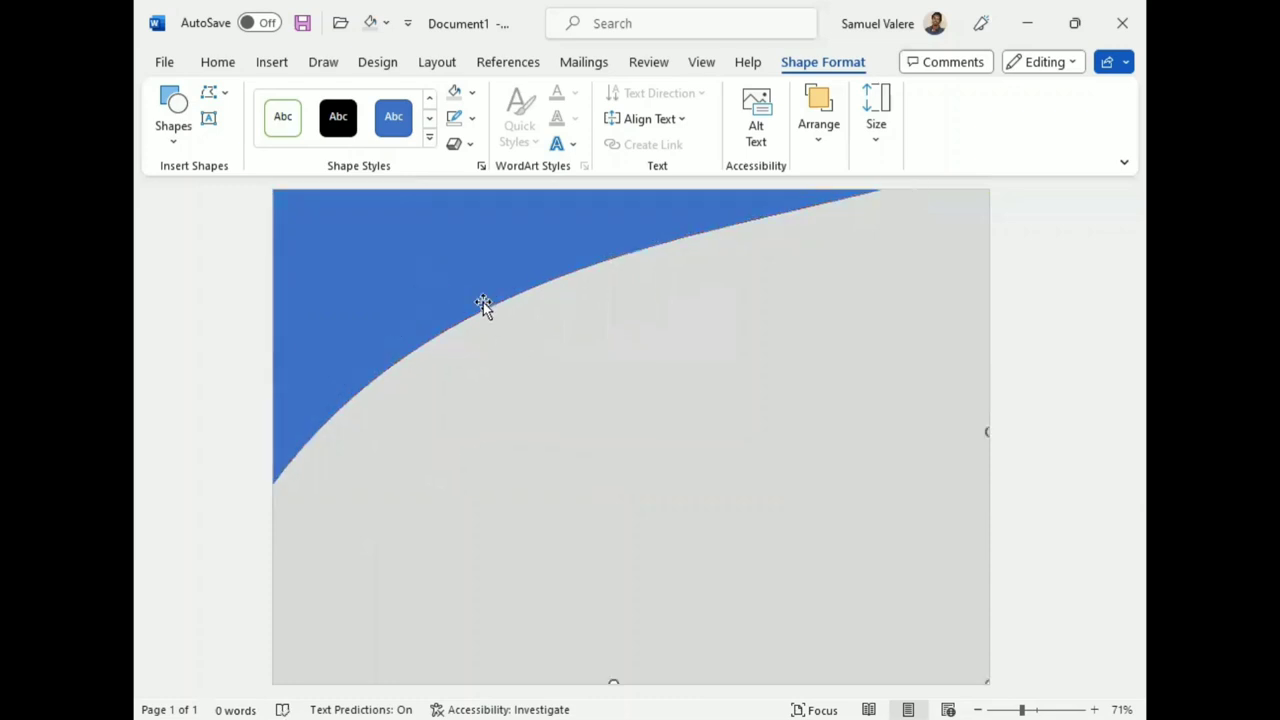
- Give the curved shape a gradient fill with a brighter red stop at 100%
{"action": "left_click", "coordinate": [512, 251]}
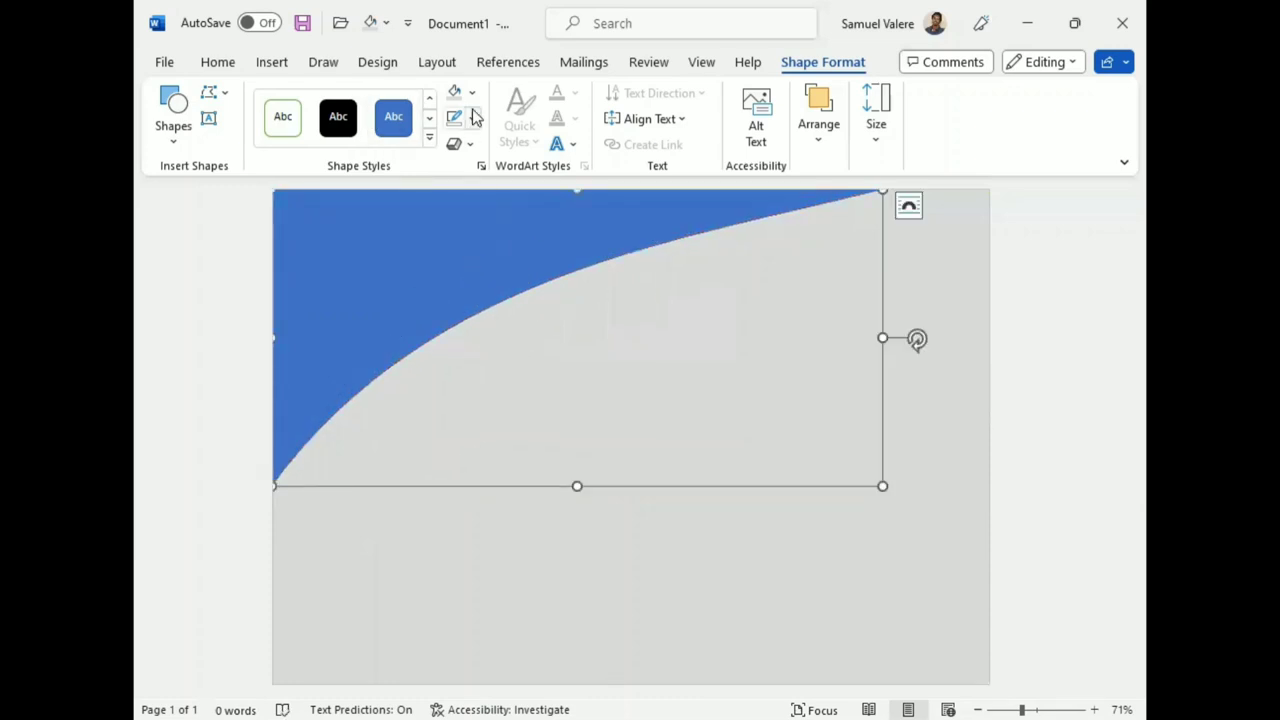
{"action": "left_click", "coordinate": [472, 92]}
{"action": "mouse_move", "coordinate": [600, 400]}
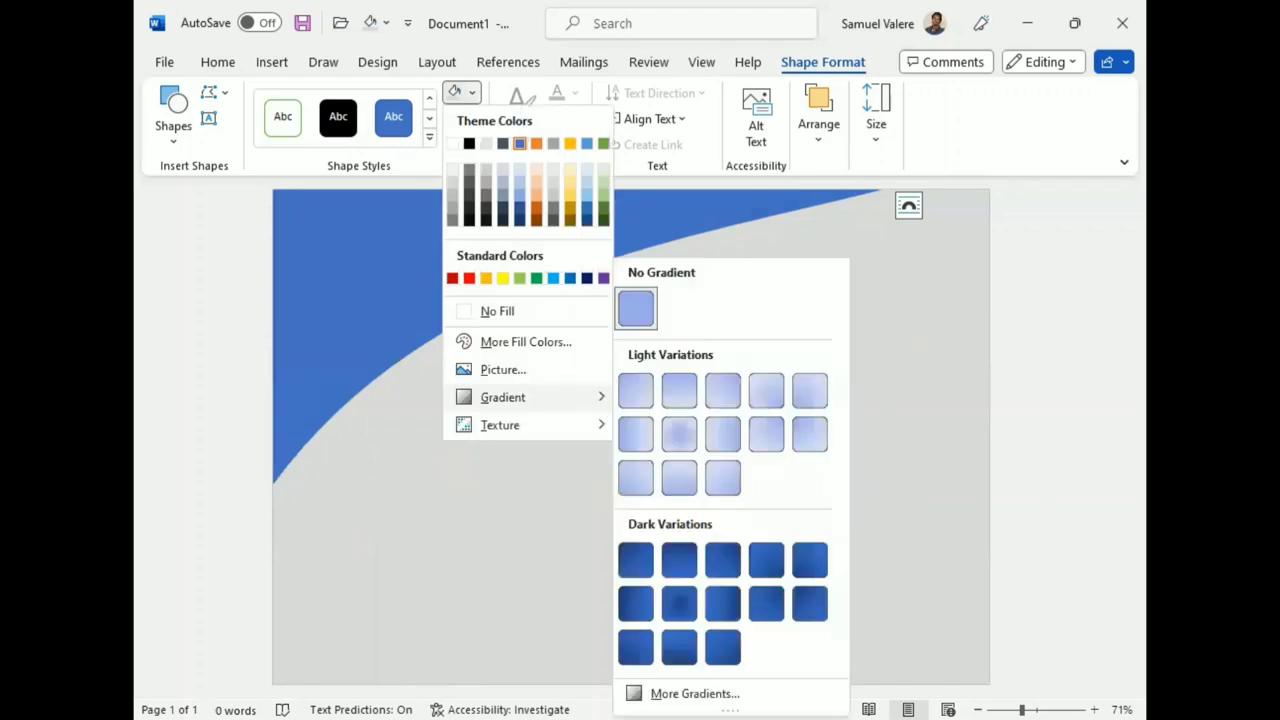
{"action": "left_click", "coordinate": [690, 691]}
{"action": "left_click", "coordinate": [906, 358]}
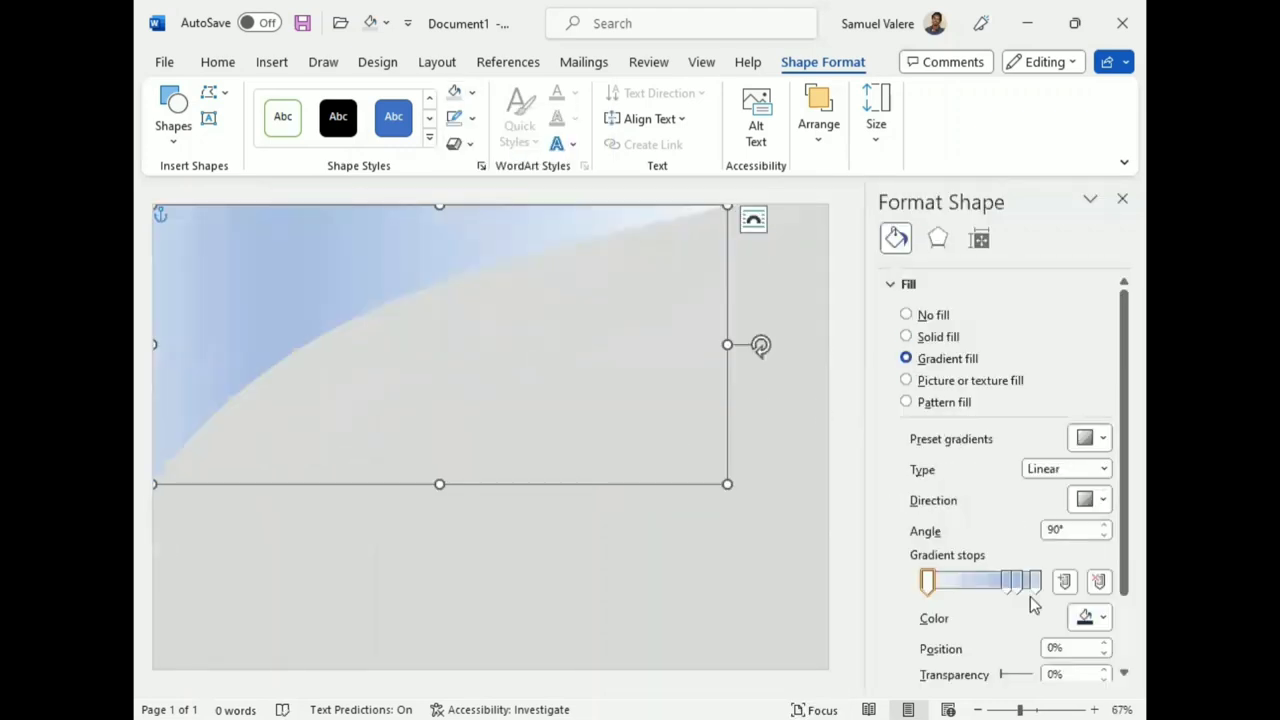
{"action": "left_click", "coordinate": [1019, 582]}
{"action": "left_click", "coordinate": [1099, 581]}
{"action": "left_click", "coordinate": [1034, 583]}
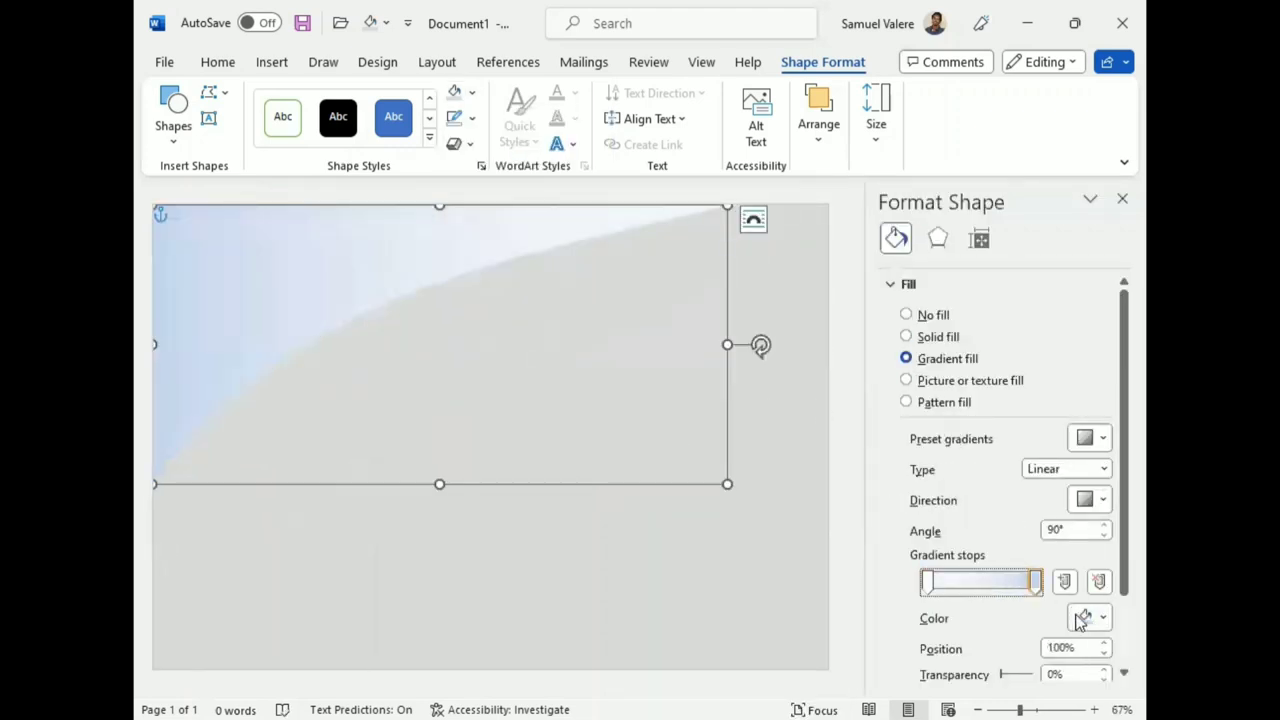
{"action": "left_click", "coordinate": [990, 563]}
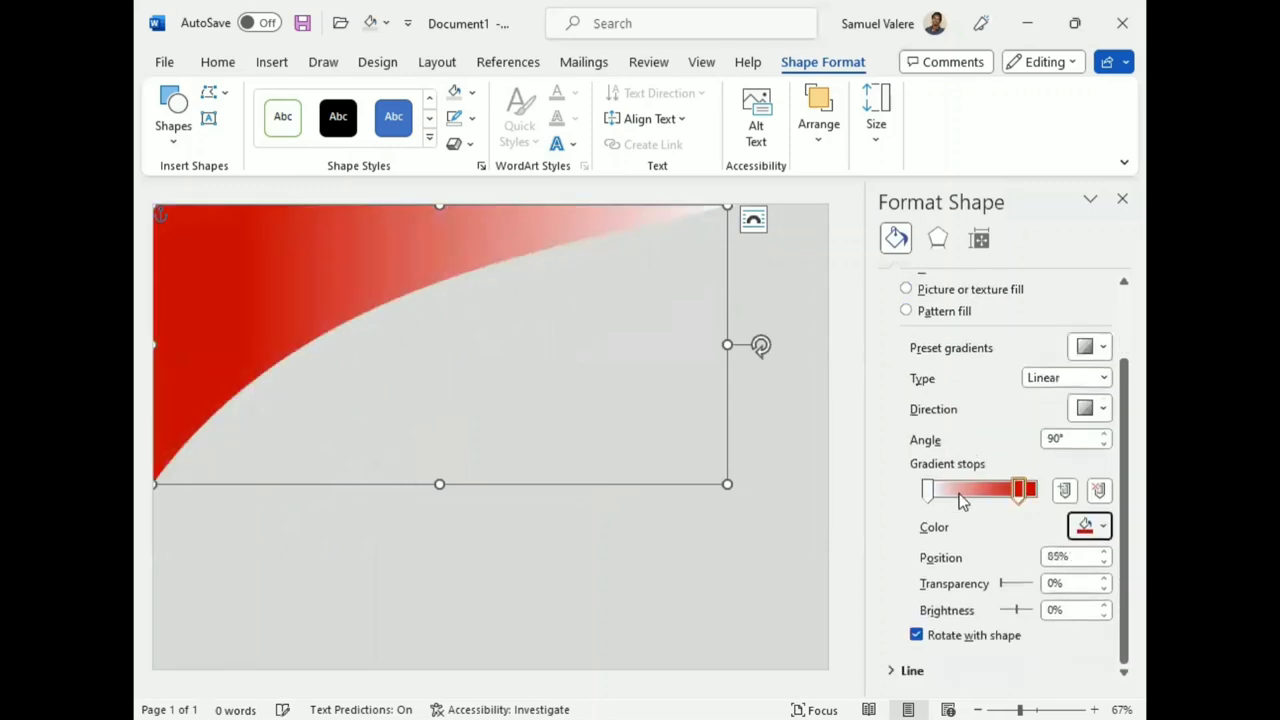
{"action": "mouse_move", "coordinate": [1013, 500]}
{"action": "left_mouse_down"}
{"action": "mouse_move", "coordinate": [1046, 497]}
{"action": "mouse_move", "coordinate": [1114, 603]}
{"action": "left_mouse_up"}
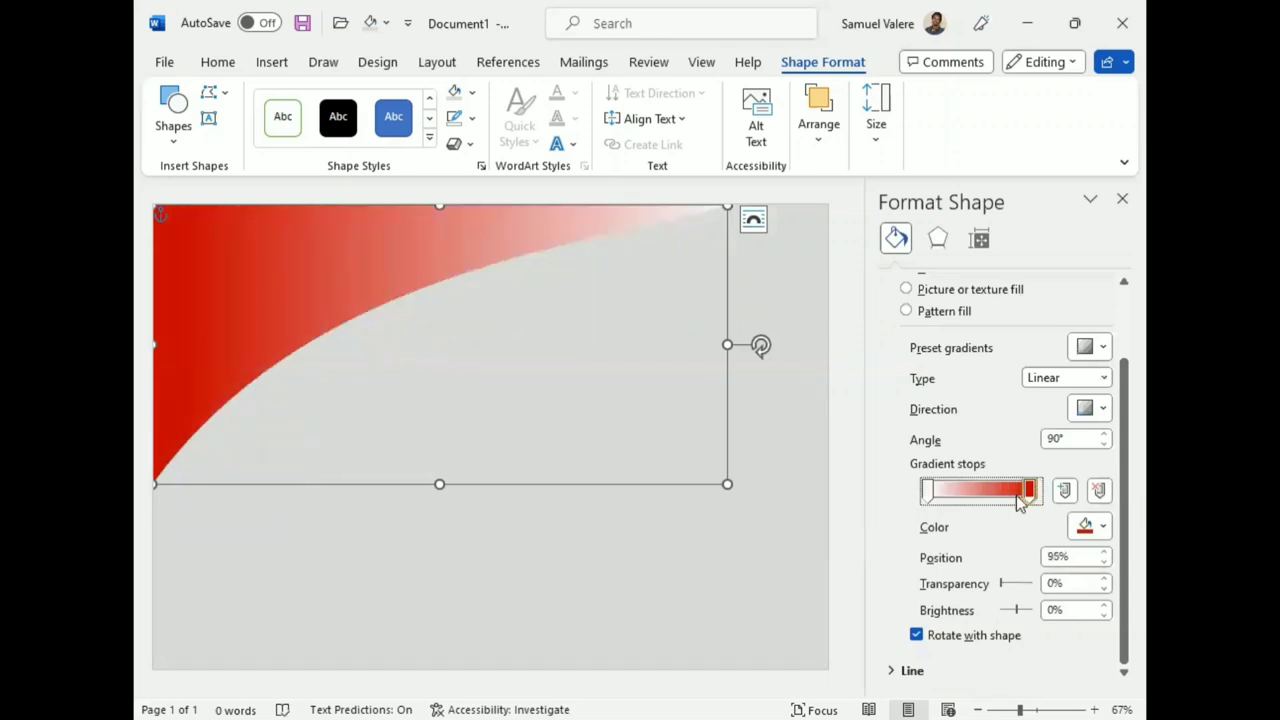
{"action": "left_click", "coordinate": [1106, 605]}
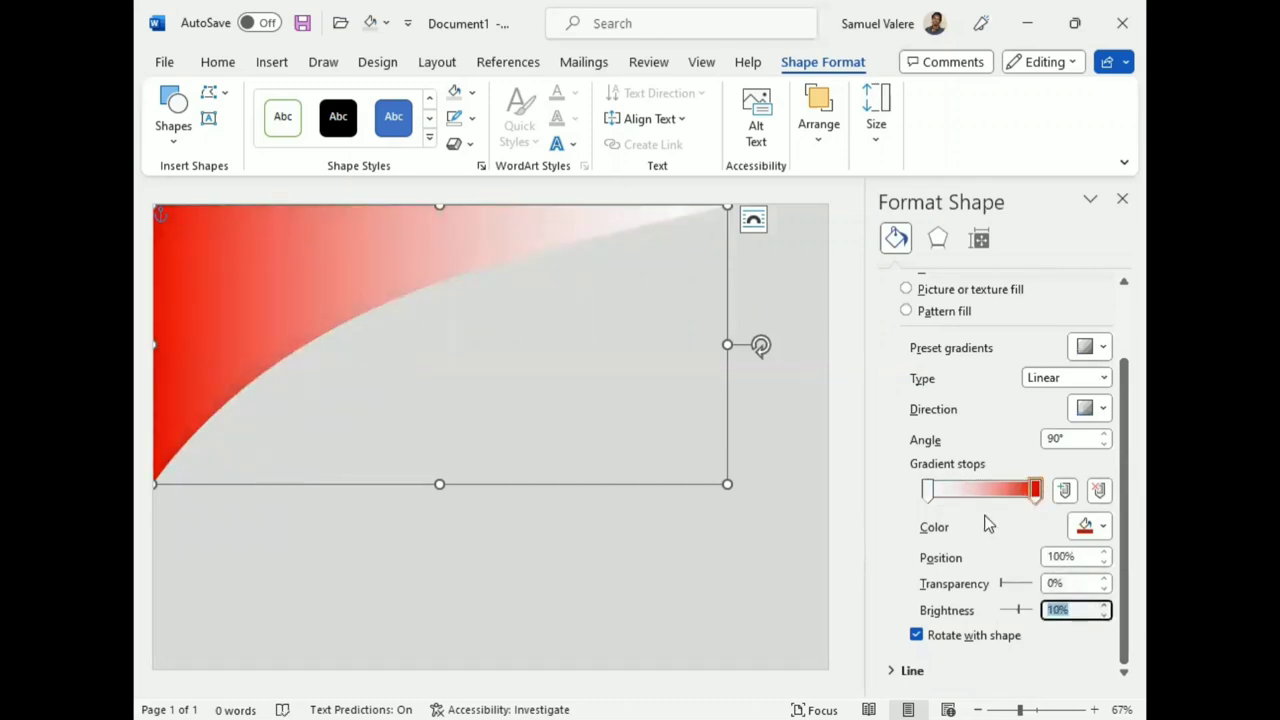
- Set the left gradient stop to dark red #A80000 and position it at 27%
{"action": "left_click", "coordinate": [926, 492]}
{"action": "left_click", "coordinate": [1101, 526]}
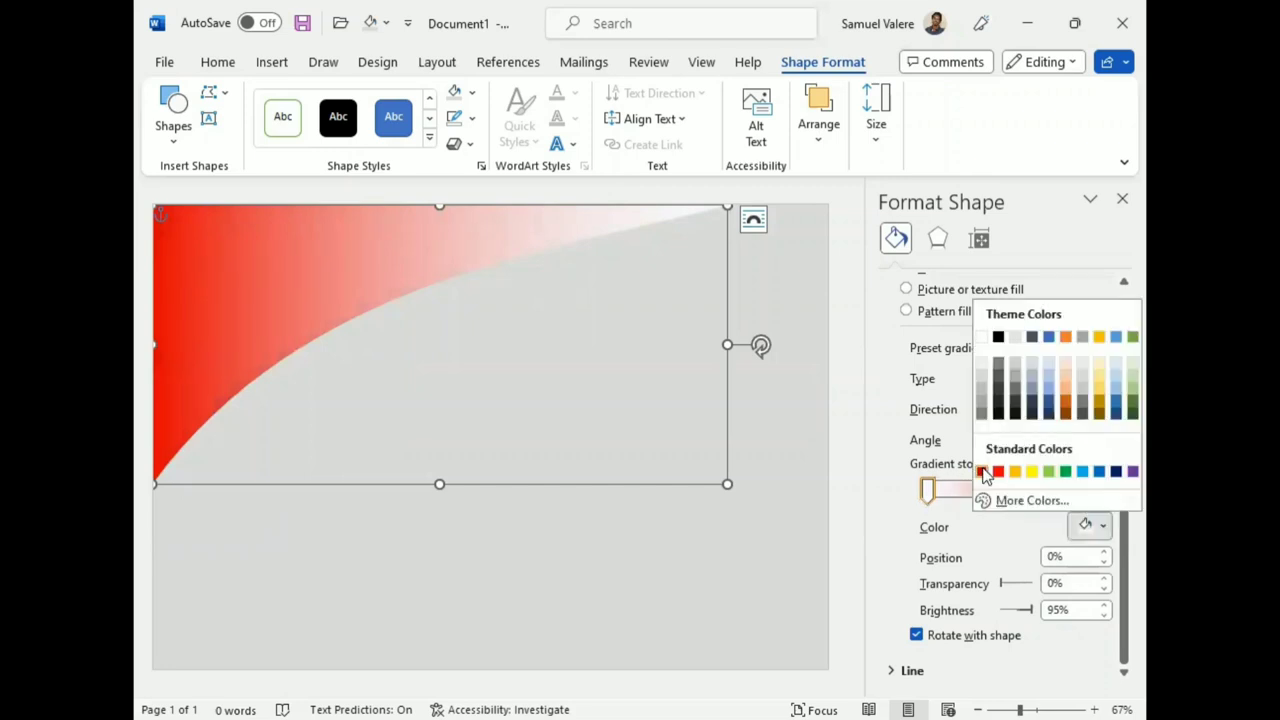
{"action": "left_click", "coordinate": [990, 474]}
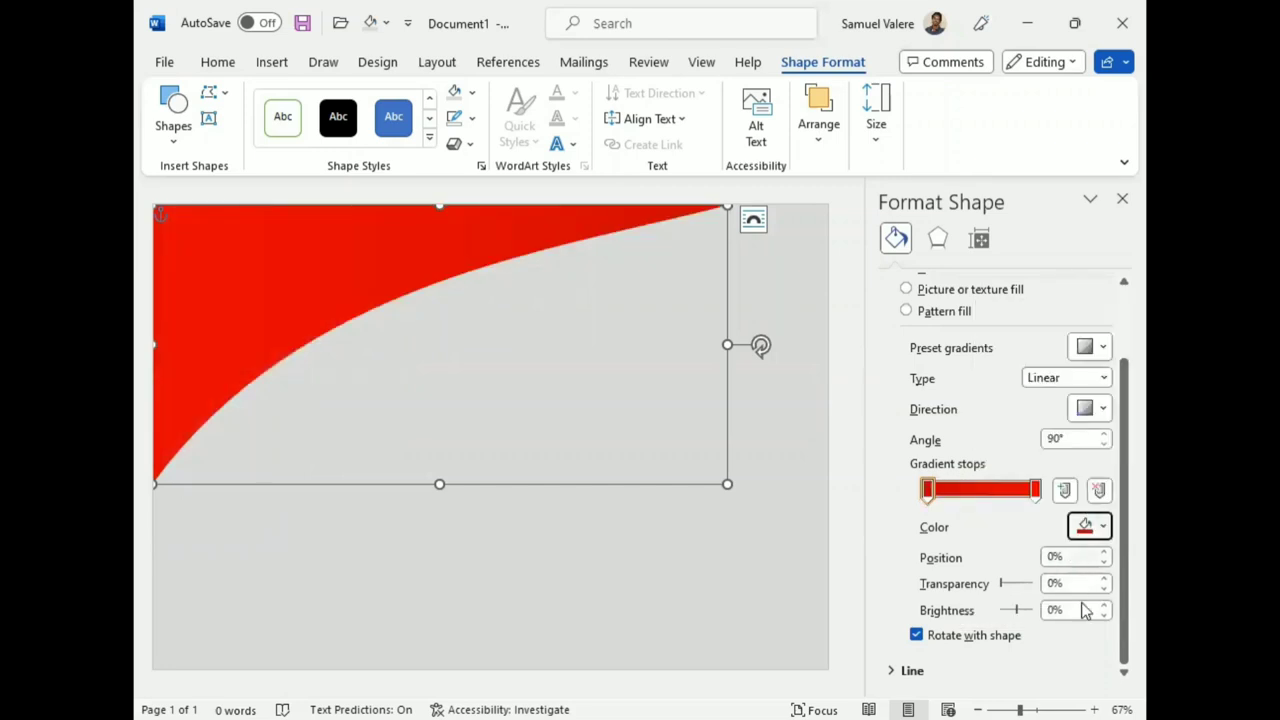
{"action": "left_click", "coordinate": [1104, 527]}
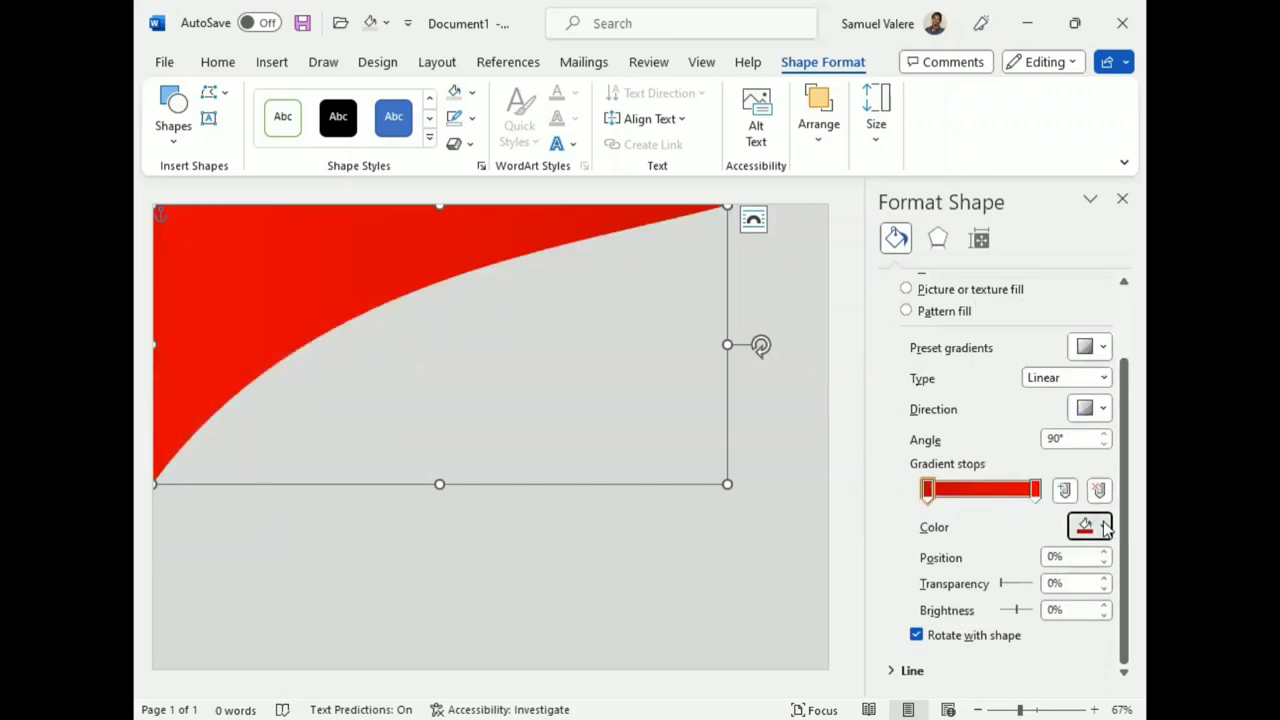
{"action": "left_click", "coordinate": [1050, 502]}
{"action": "left_click_drag", "start_coordinate": [586, 320], "coordinate": [584, 328]}
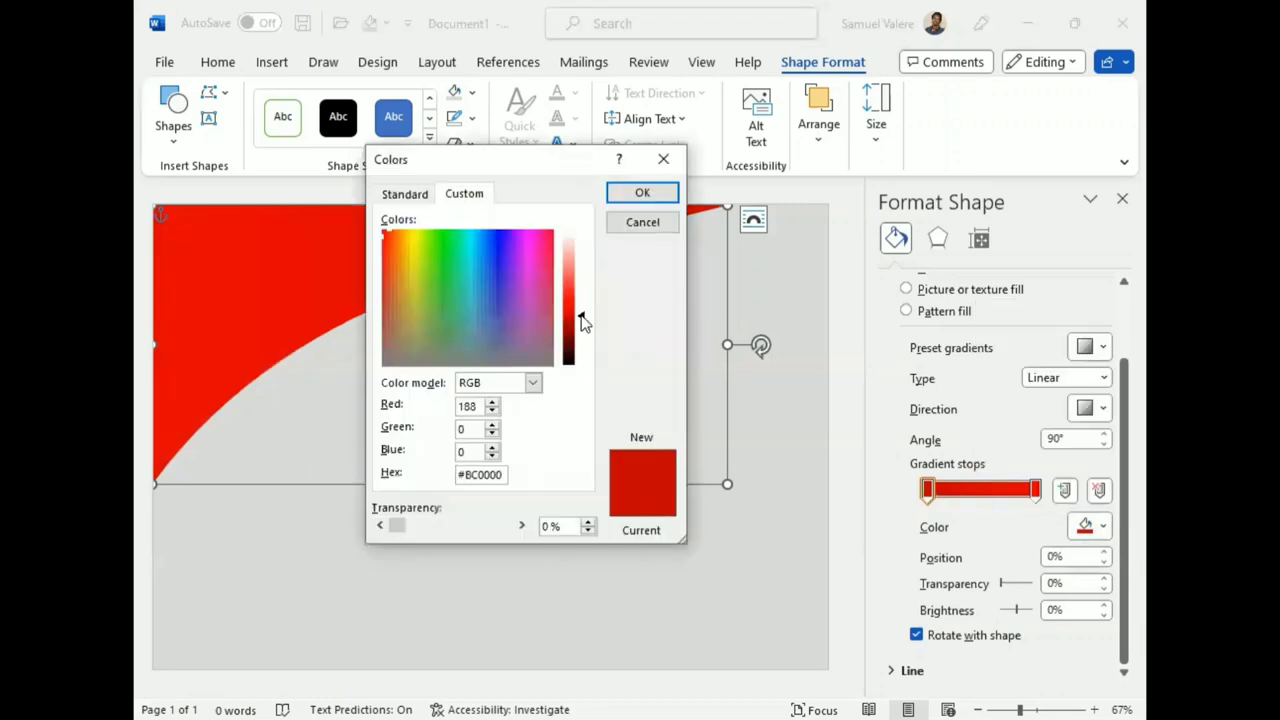
{"action": "left_click", "coordinate": [643, 195]}
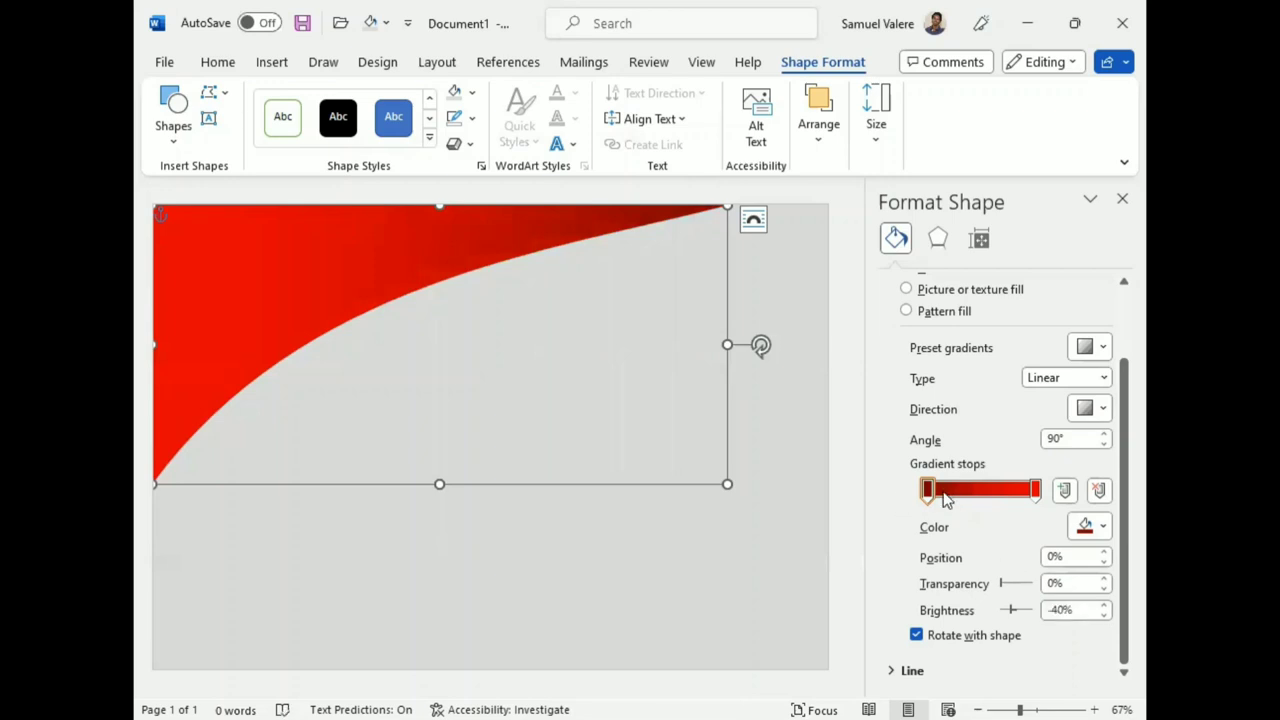
{"action": "left_click_drag", "start_coordinate": [927, 489], "coordinate": [965, 494]}
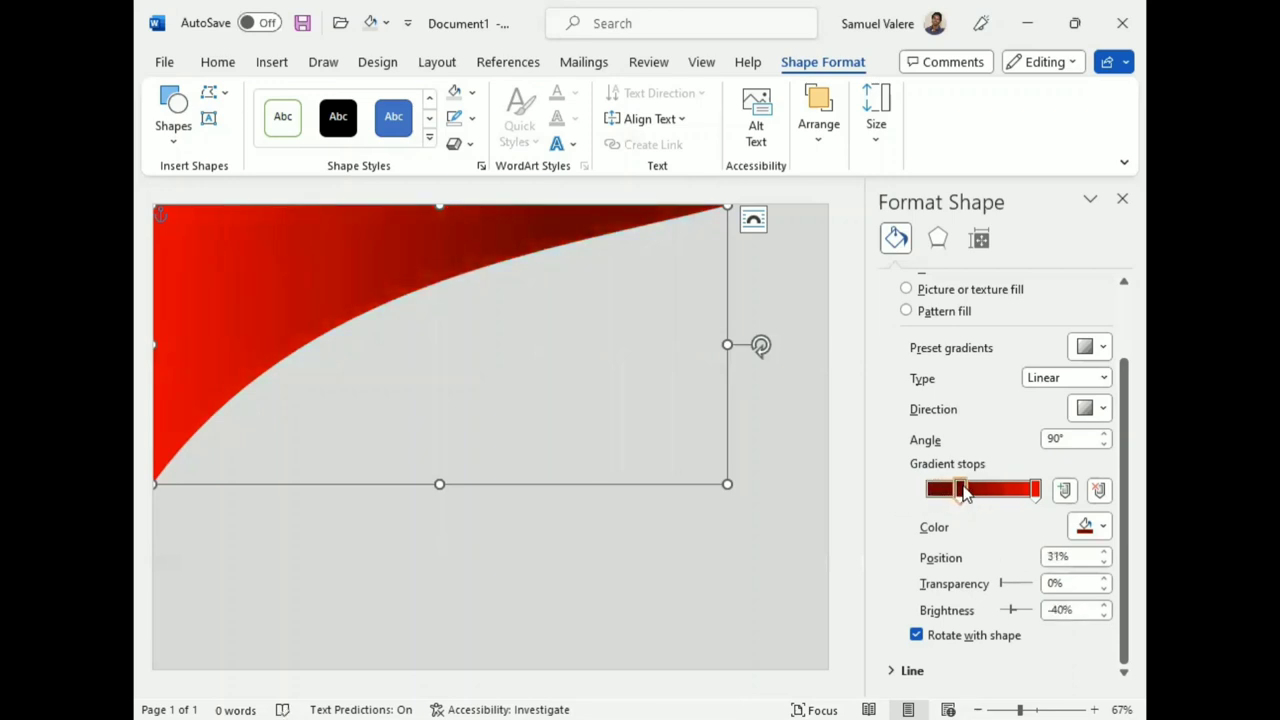
{"action": "left_click_drag", "start_coordinate": [962, 491], "coordinate": [957, 492]}
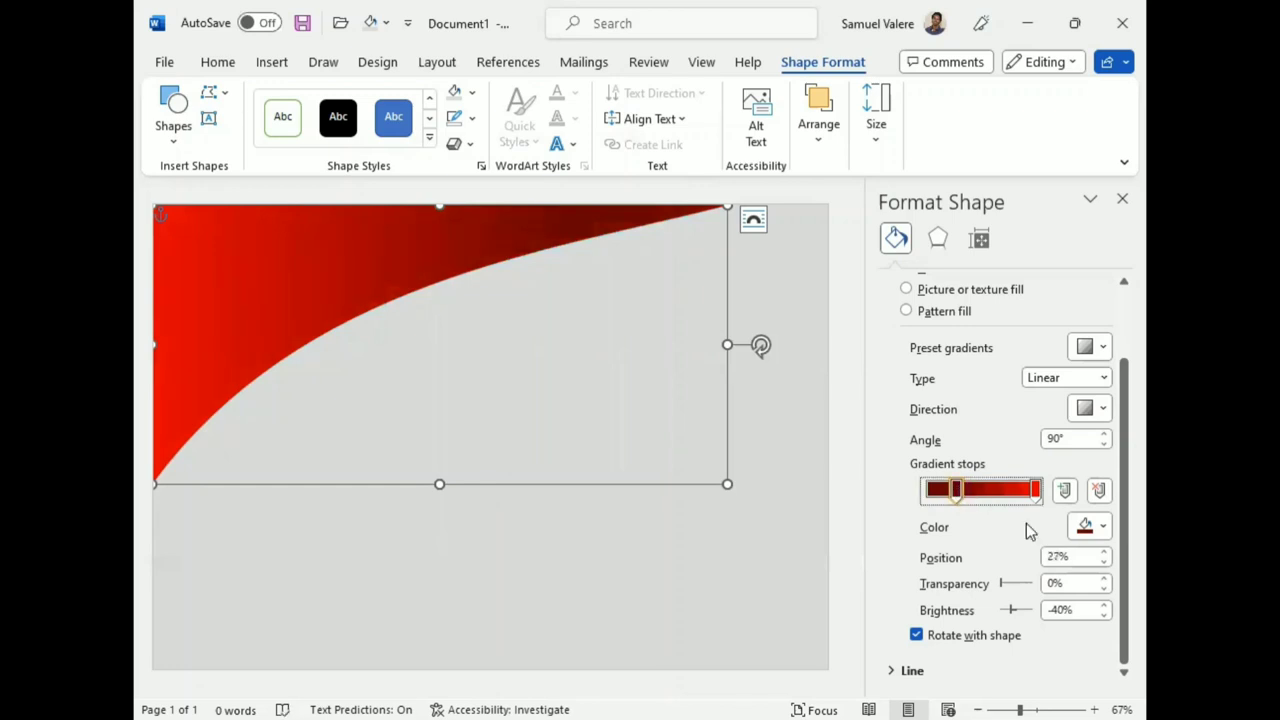
- Close the Format Shape pane and keep the red curved shape at the page top
{"action": "left_click", "coordinate": [1122, 199]}
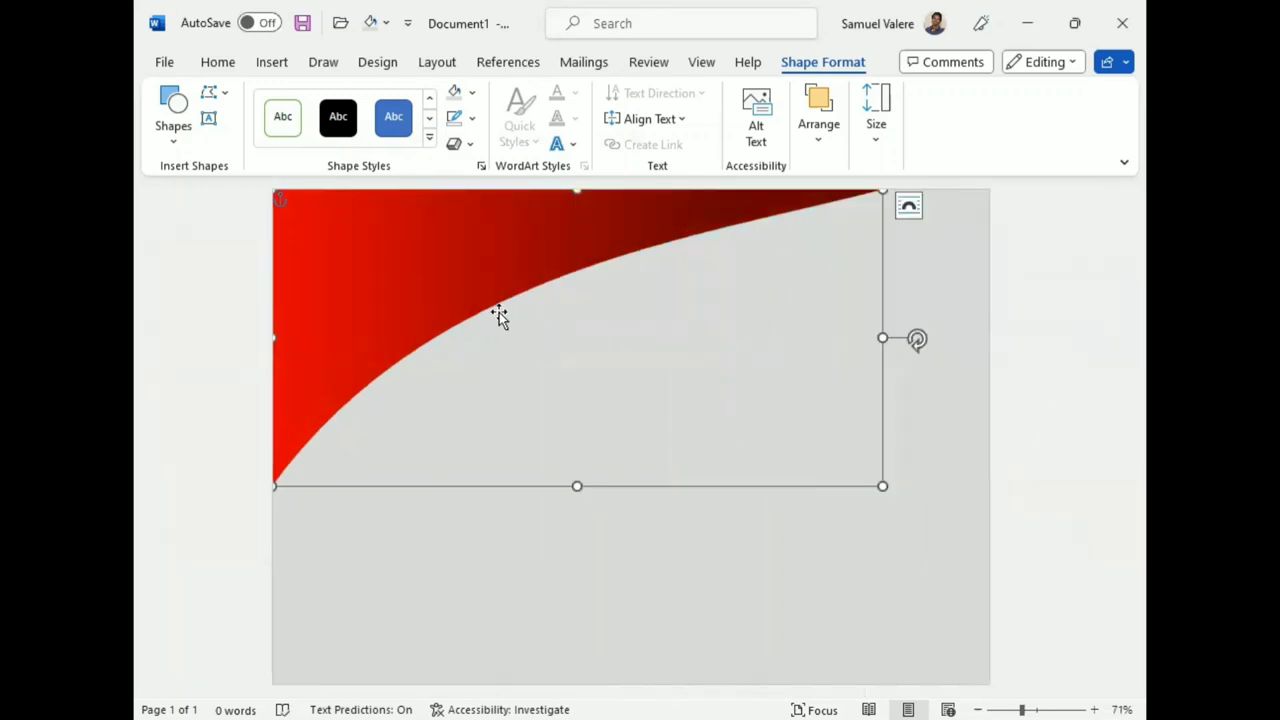
{"action": "mouse_move", "coordinate": [445, 290]}
{"action": "left_mouse_down"}
{"action": "mouse_move", "coordinate": [475, 369]}
{"action": "mouse_move", "coordinate": [370, 222]}
{"action": "left_mouse_up"}
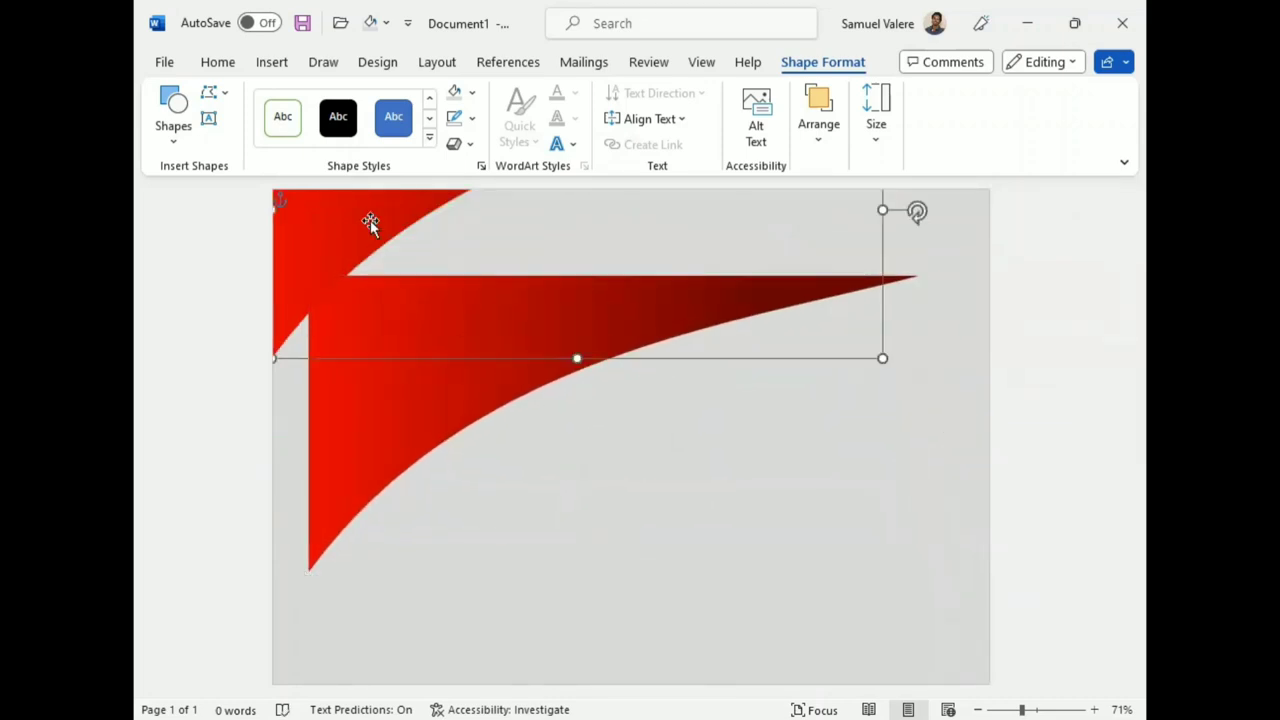
{"action": "key", "text": "Escape"}
{"action": "left_click_drag", "start_coordinate": [403, 374], "coordinate": [366, 272]}
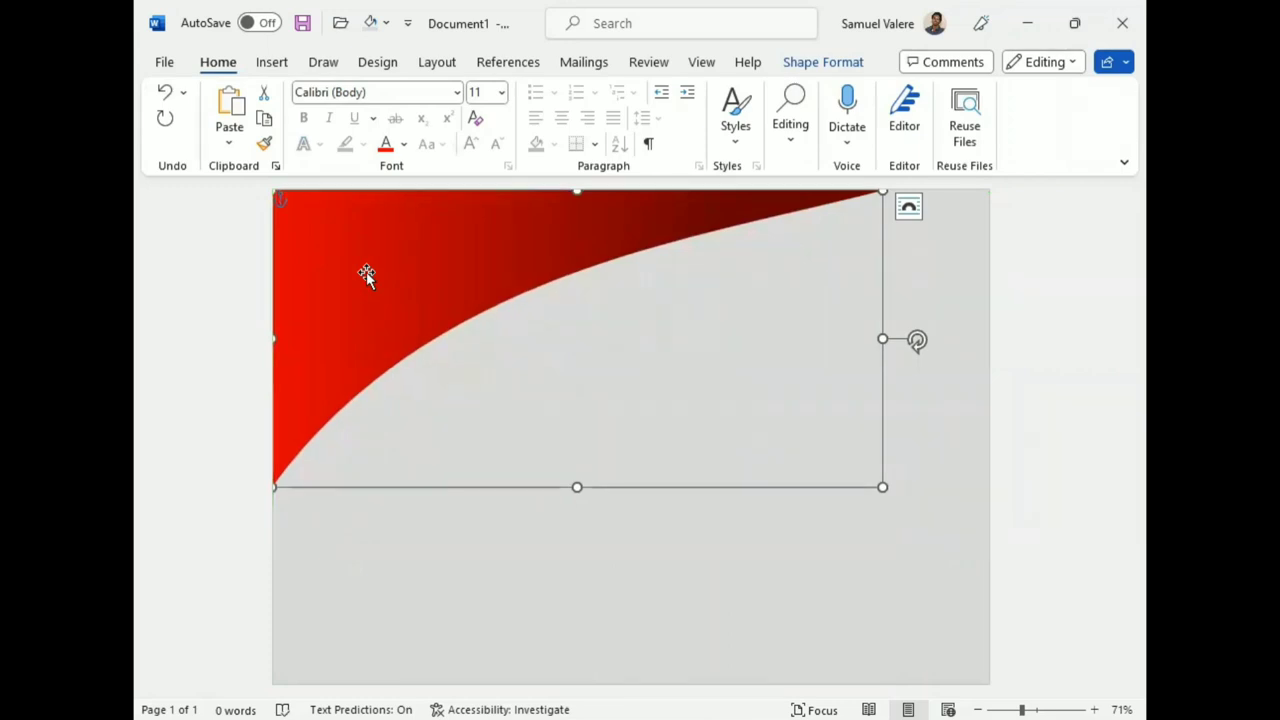
- Paste a duplicate of the red curve and position it just below the original
{"action": "key", "text": "ctrl+v"}
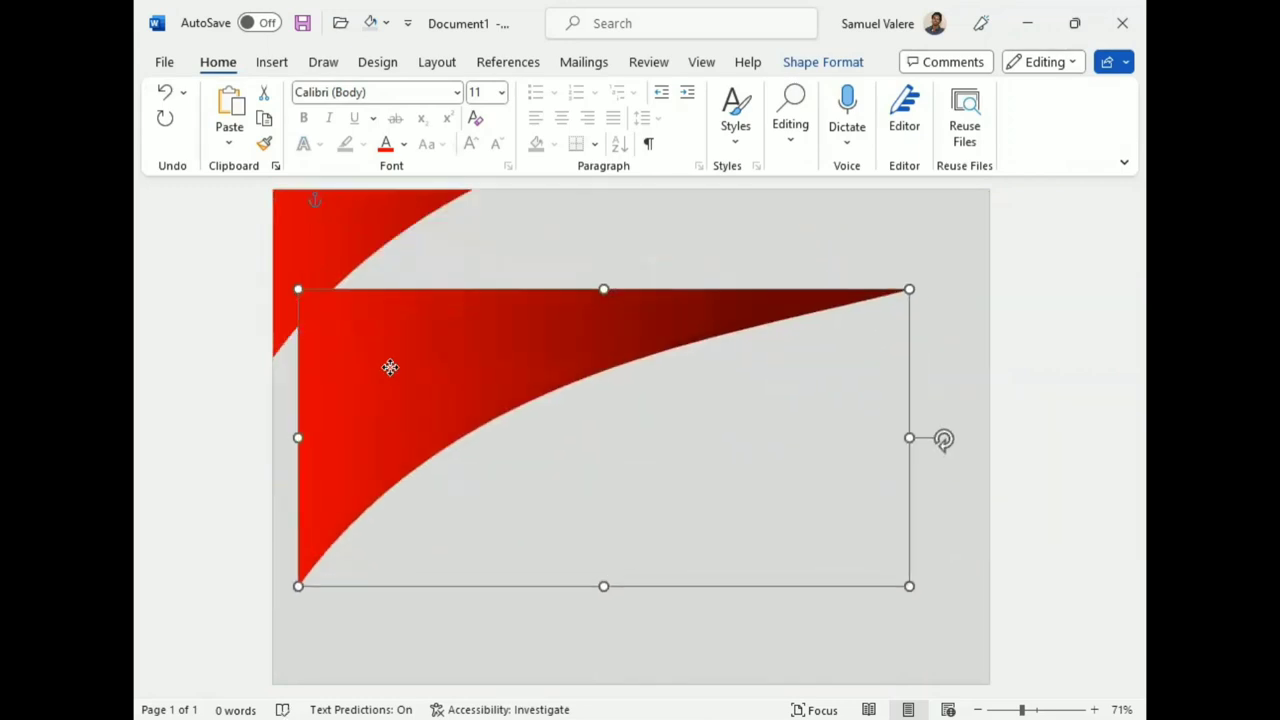
{"action": "left_click", "coordinate": [348, 239]}
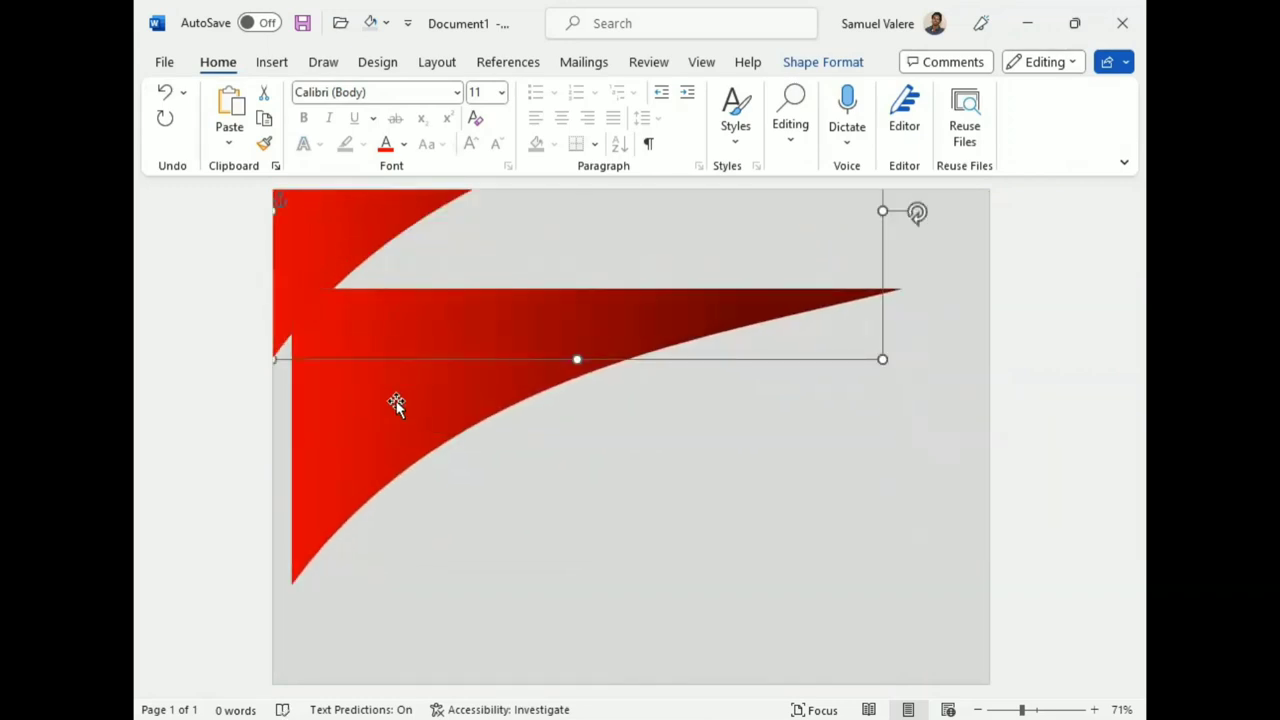
{"action": "key", "text": "ctrl+y"}
{"action": "left_click_drag", "start_coordinate": [349, 229], "coordinate": [350, 363]}
{"action": "left_click", "coordinate": [417, 517]}
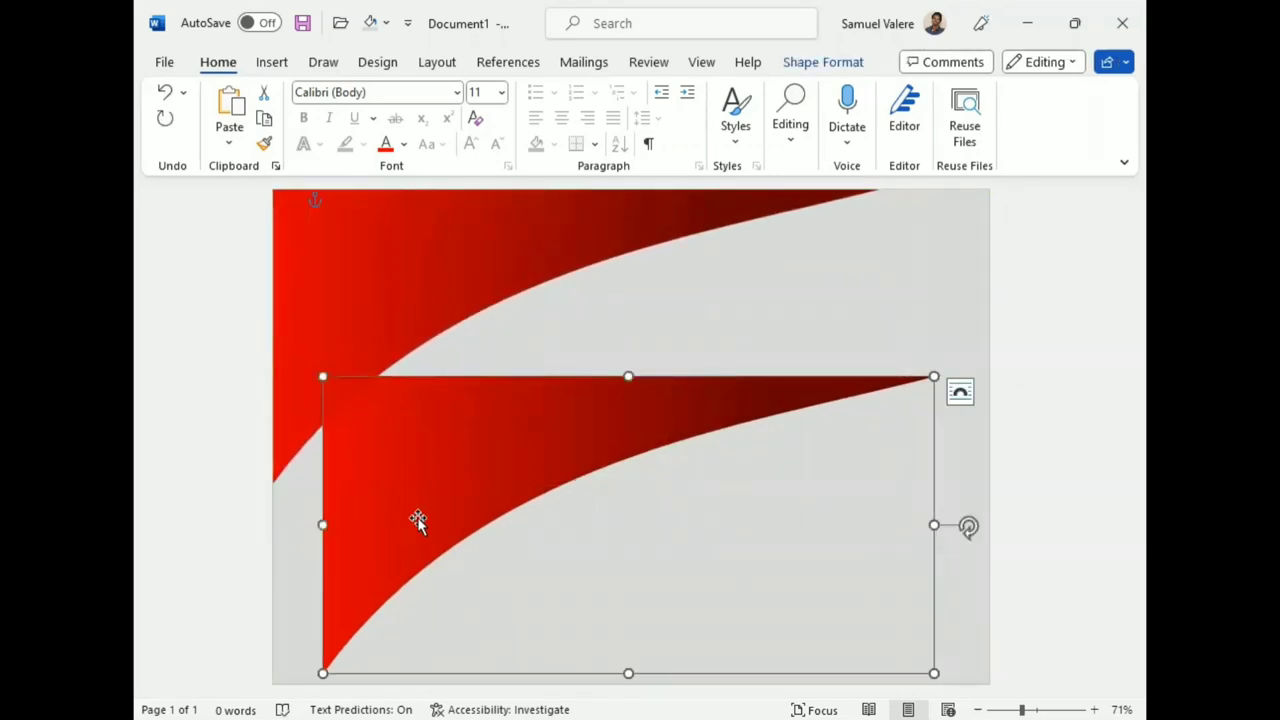
{"action": "mouse_move", "coordinate": [486, 420]}
{"action": "left_mouse_down"}
{"action": "mouse_move", "coordinate": [429, 363]}
{"action": "mouse_move", "coordinate": [434, 330]}
{"action": "left_mouse_up"}
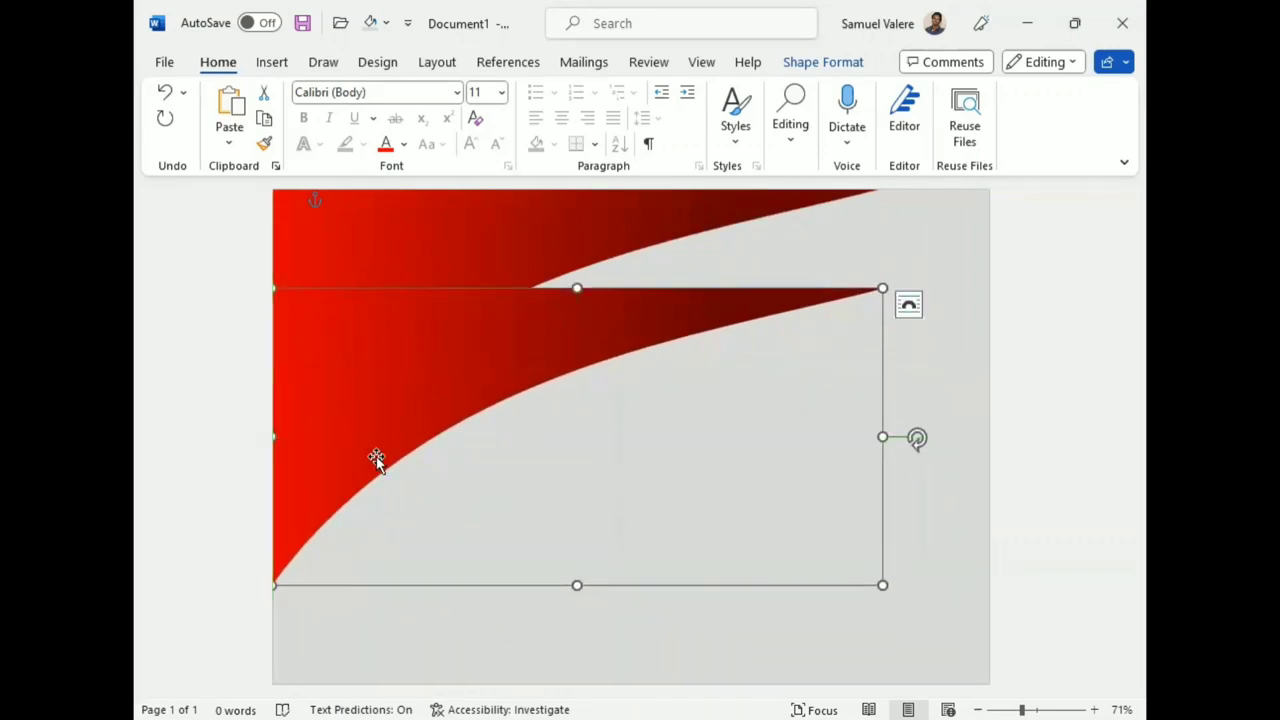
{"action": "mouse_move", "coordinate": [374, 457]}
{"action": "left_mouse_down"}
{"action": "mouse_move", "coordinate": [376, 422]}
{"action": "mouse_move", "coordinate": [380, 439]}
{"action": "left_mouse_up"}
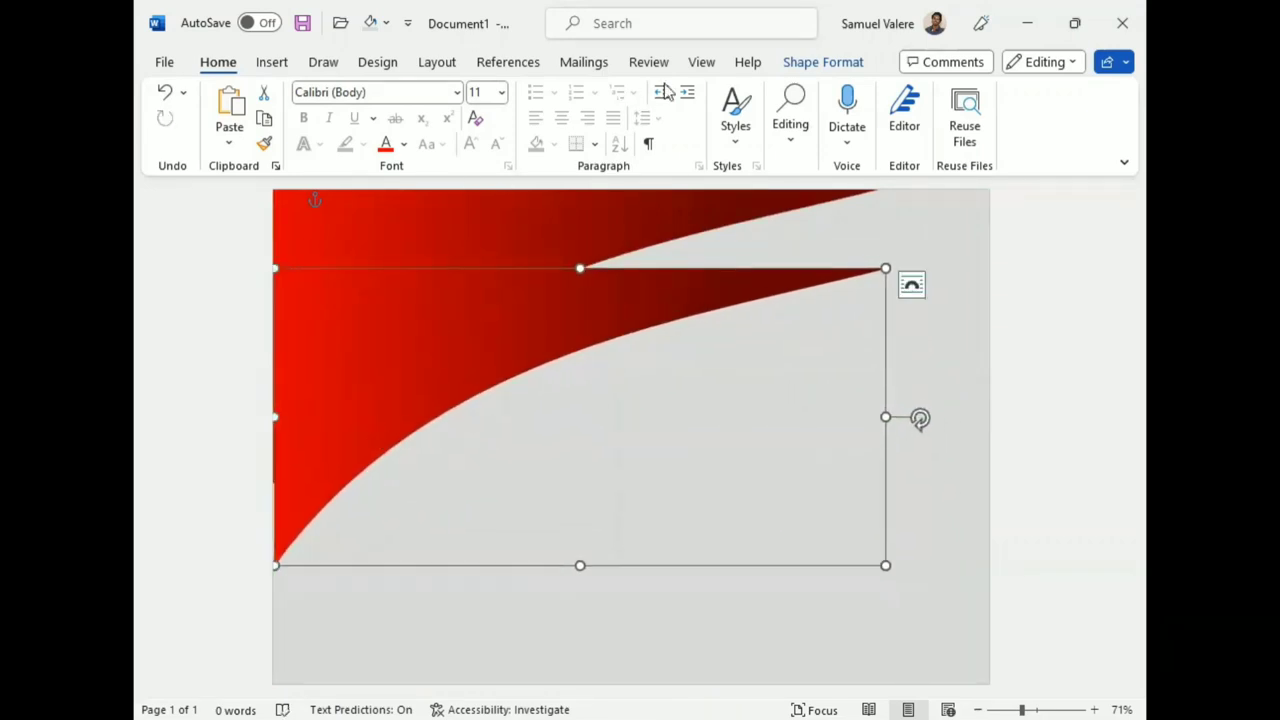
- Fill the duplicate curve with black and nudge it into place
{"action": "left_click", "coordinate": [797, 64]}
{"action": "left_click", "coordinate": [468, 93]}
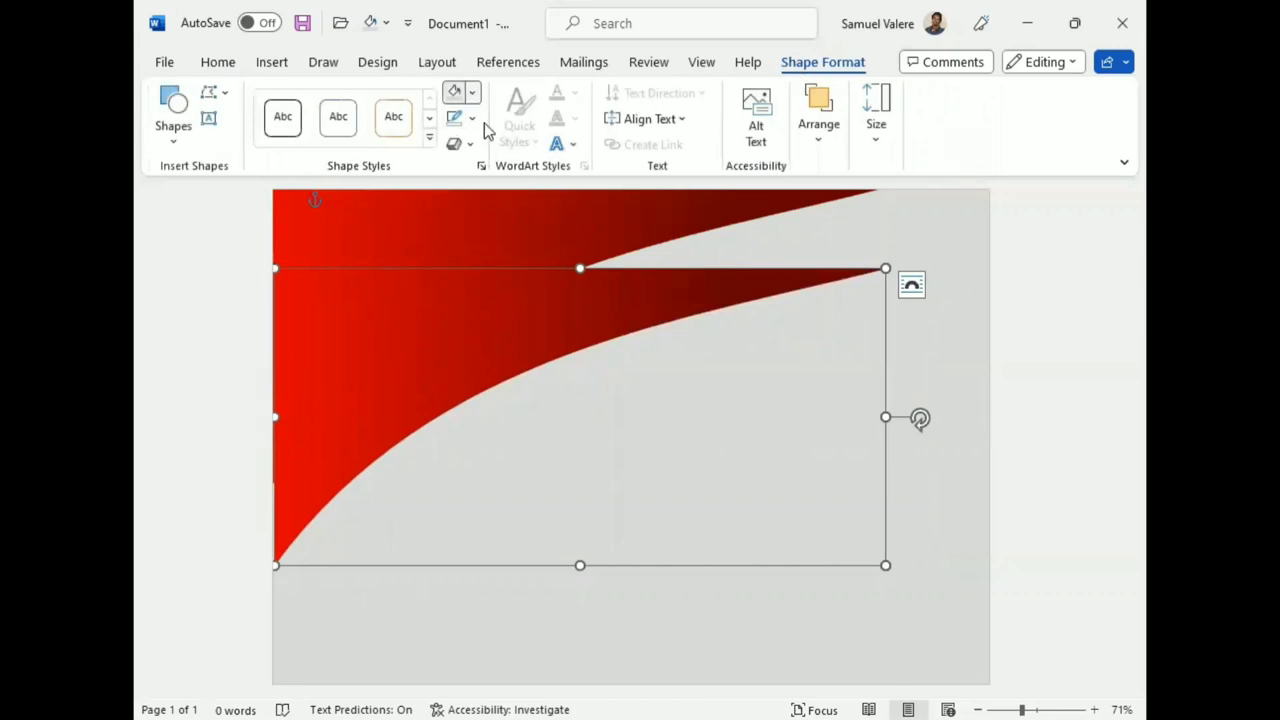
{"action": "left_click", "coordinate": [470, 144]}
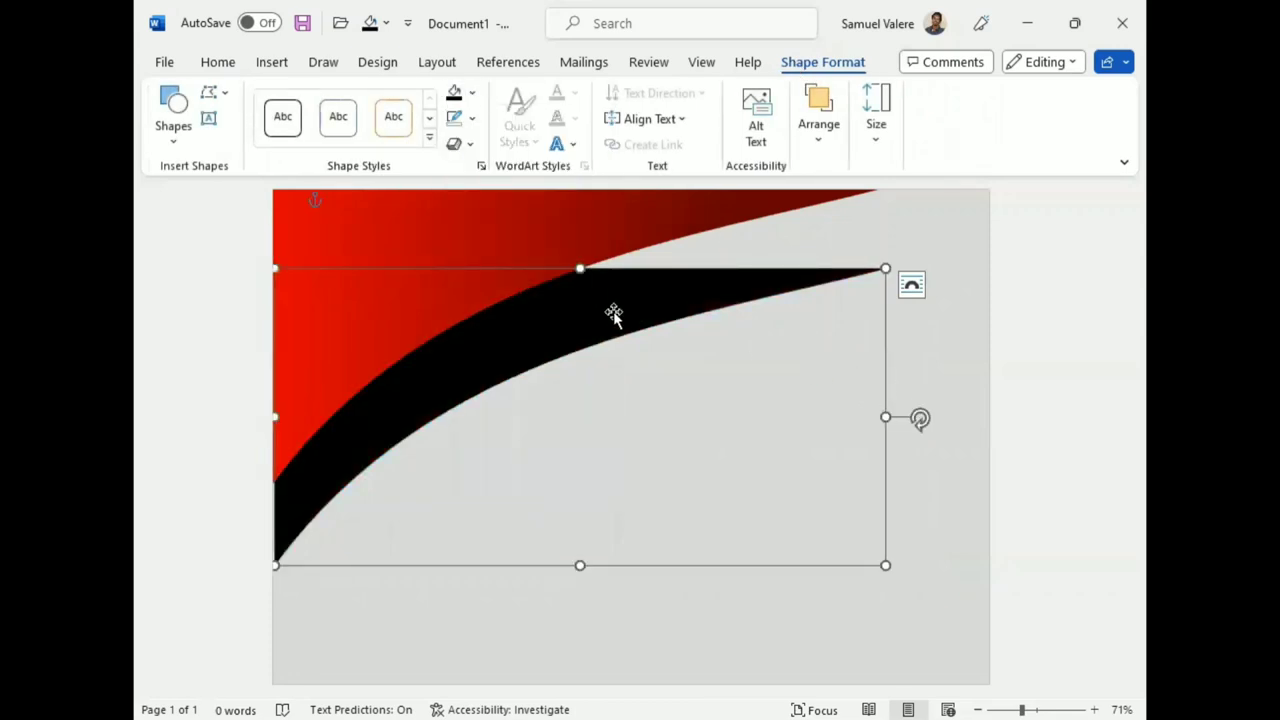
{"action": "left_click_drag", "start_coordinate": [614, 312], "coordinate": [611, 302]}
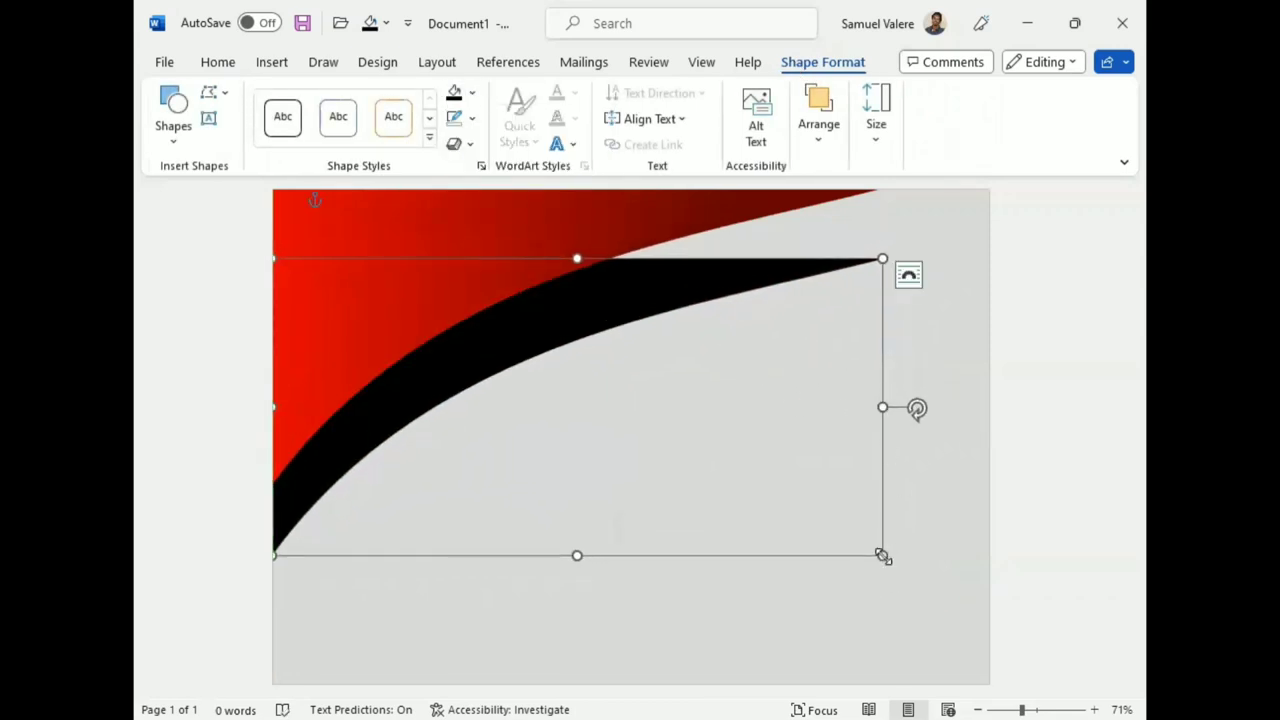
- Resize the black copy and align its top with the red shape, leaving a thin black edge
{"action": "left_click_drag", "start_coordinate": [882, 556], "coordinate": [923, 617]}
{"action": "left_click_drag", "start_coordinate": [569, 340], "coordinate": [574, 292]}
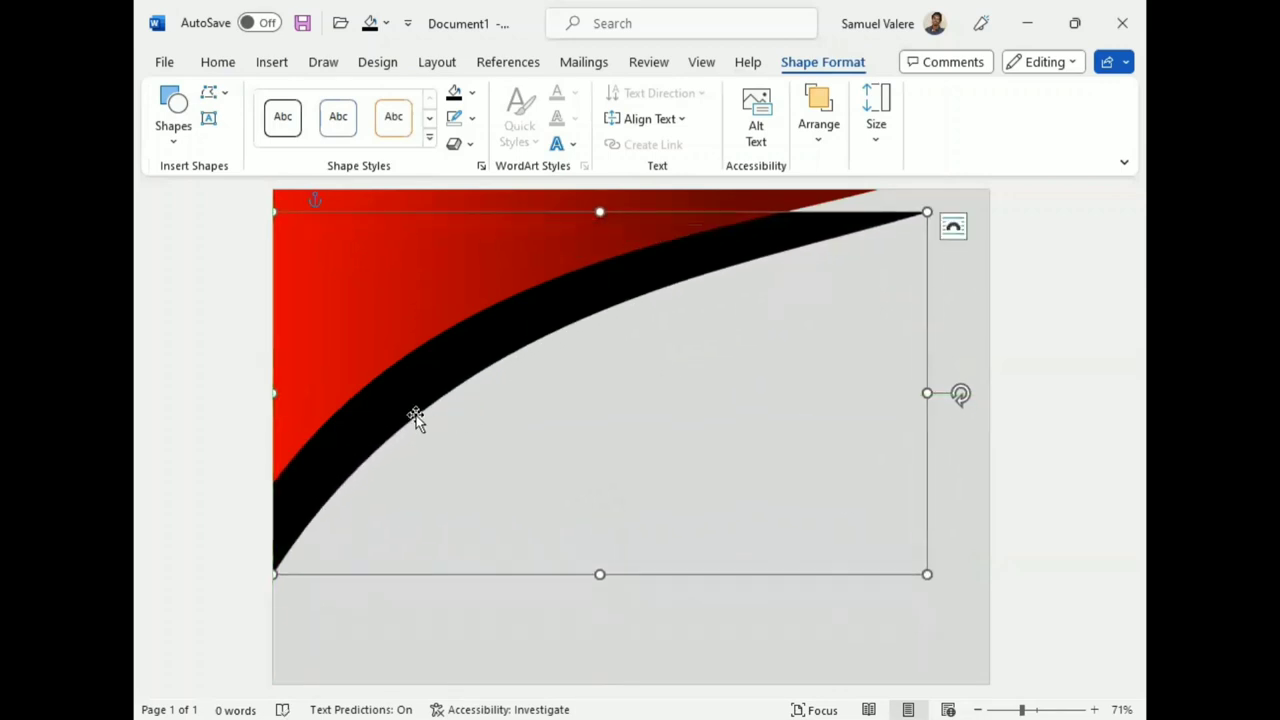
{"action": "left_click_drag", "start_coordinate": [416, 418], "coordinate": [412, 390]}
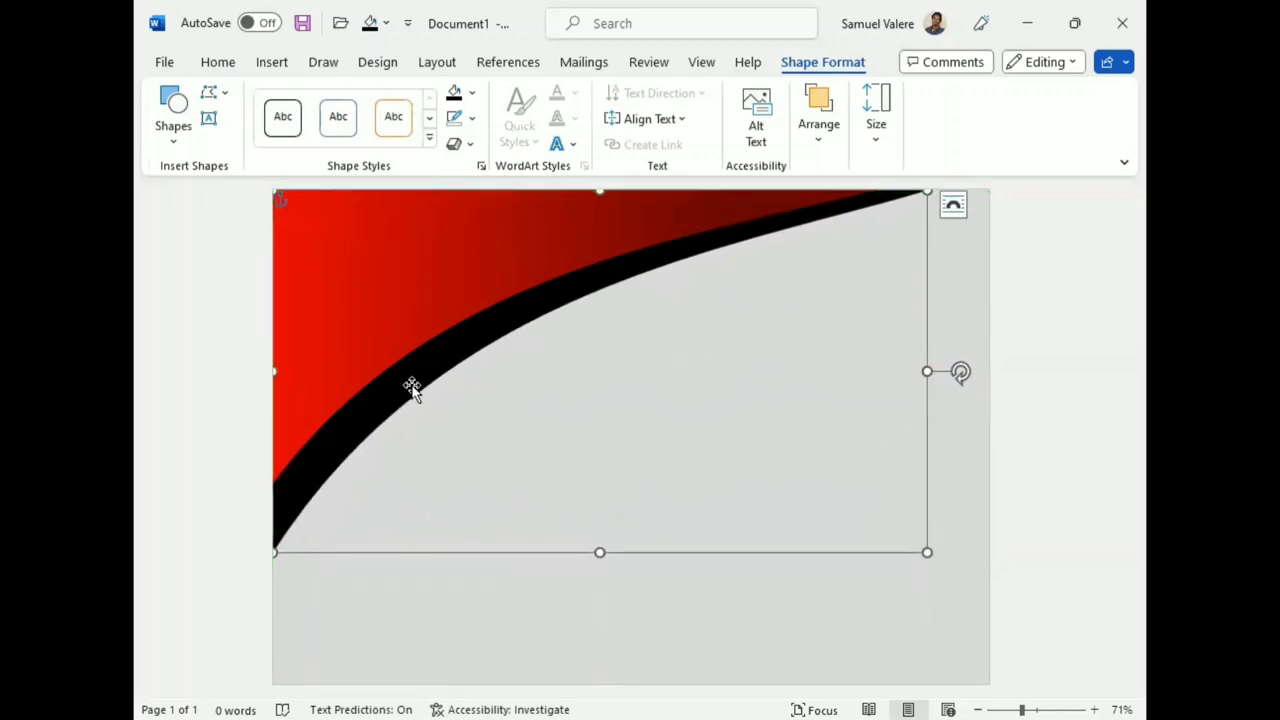
{"action": "left_click_drag", "start_coordinate": [927, 371], "coordinate": [890, 372]}
{"action": "left_click_drag", "start_coordinate": [268, 545], "coordinate": [261, 498]}
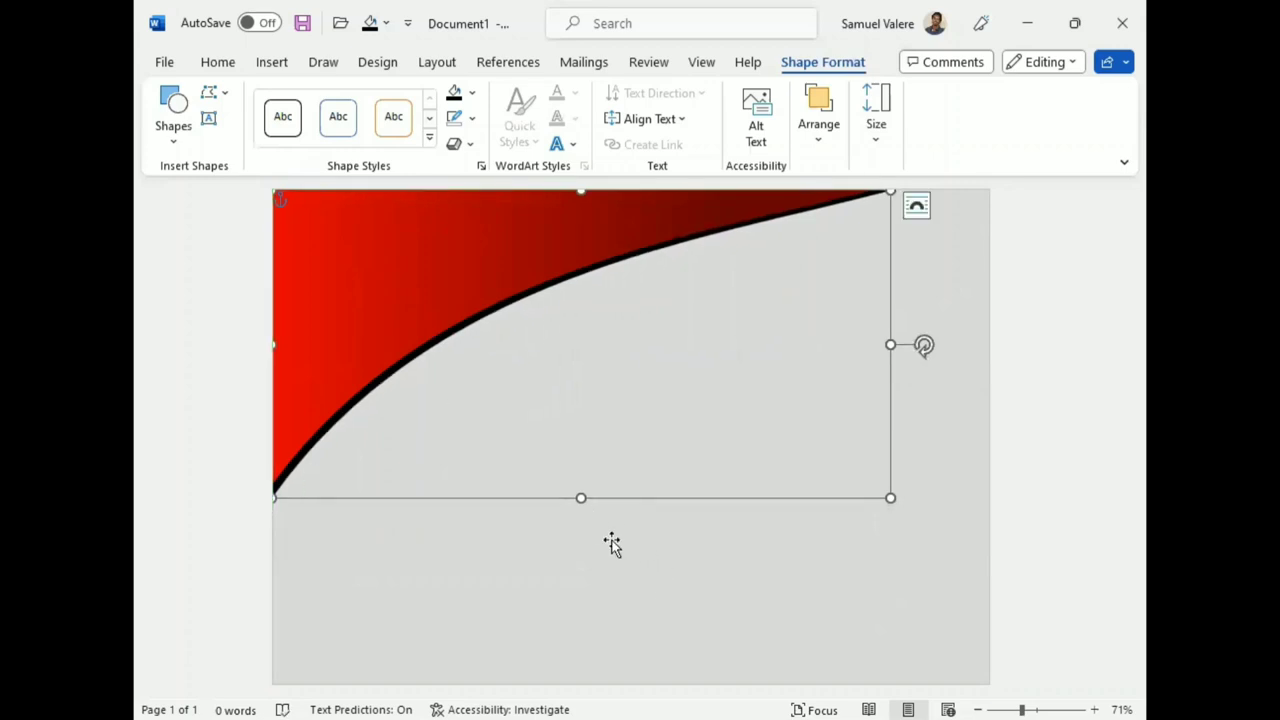
- Paste another copy of the curve at the page corner, slightly enlarged
{"action": "key", "text": "ctrl+v"}
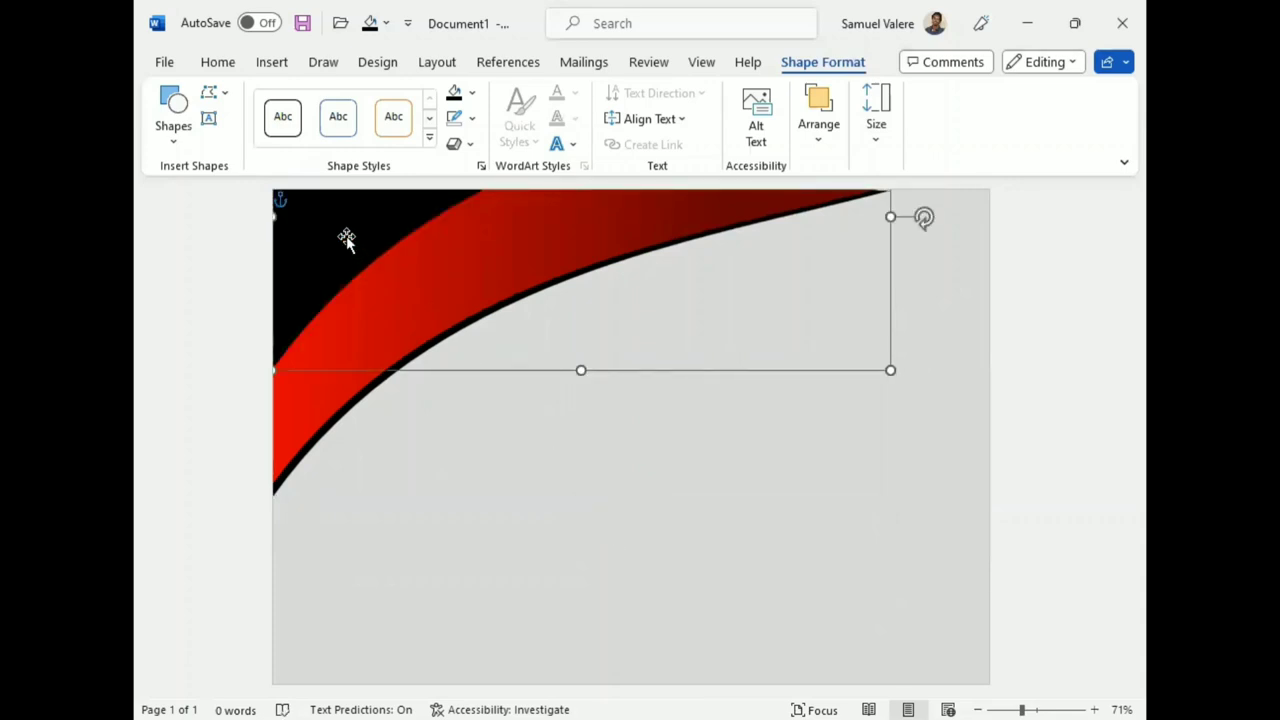
{"action": "mouse_move", "coordinate": [346, 240]}
{"action": "left_mouse_down"}
{"action": "mouse_move", "coordinate": [435, 430]}
{"action": "mouse_move", "coordinate": [352, 353]}
{"action": "left_mouse_up"}
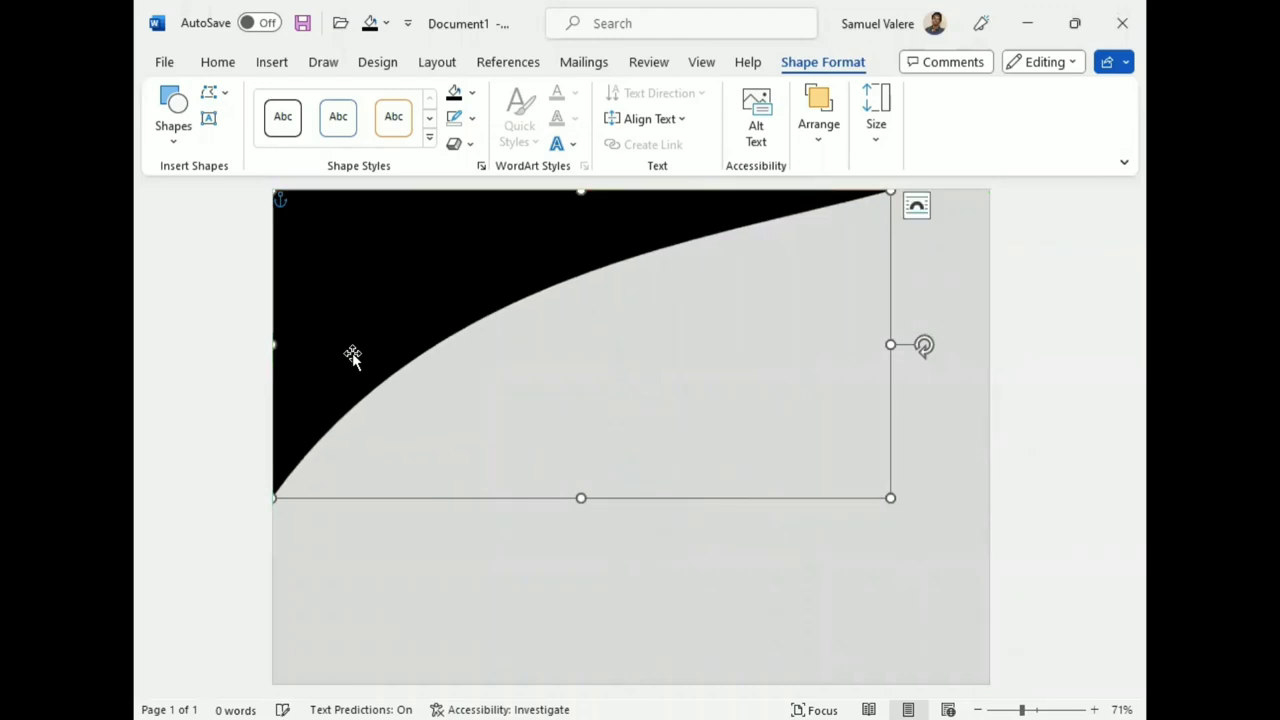
{"action": "left_click_drag", "start_coordinate": [890, 498], "coordinate": [919, 526]}
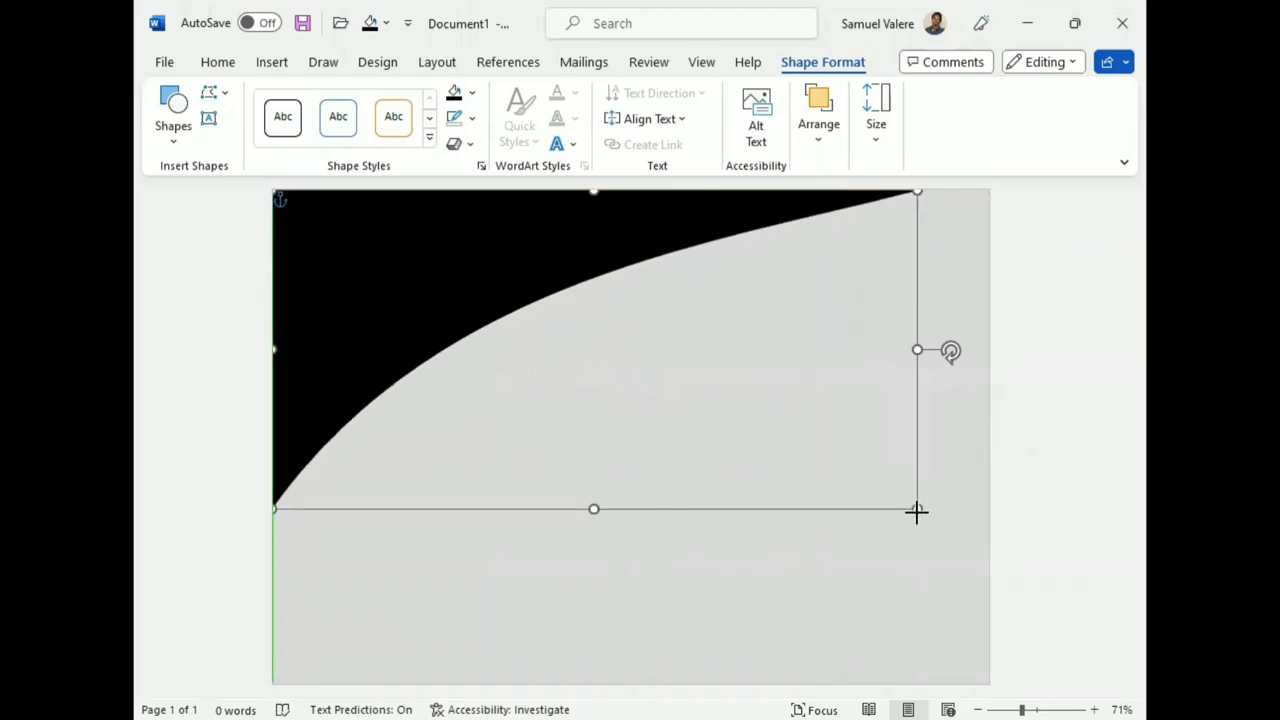
- Fill the new copy with custom orange #FBA803
{"action": "left_click", "coordinate": [472, 92]}
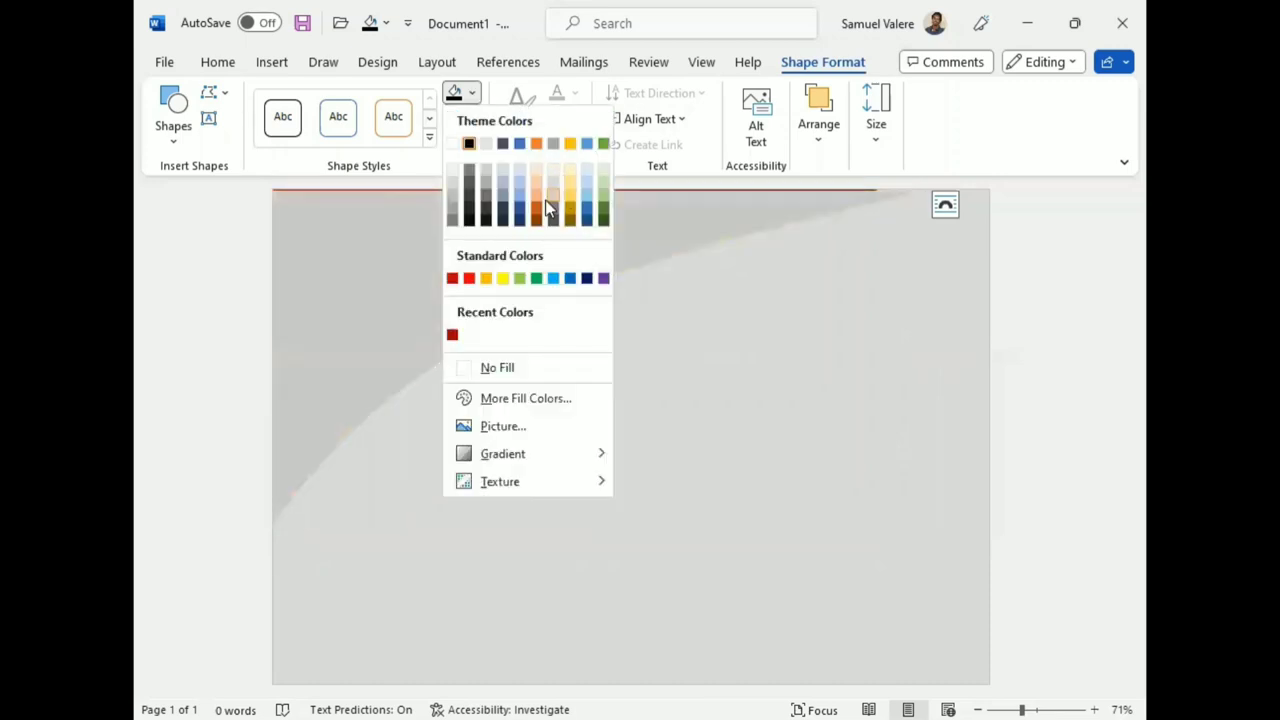
{"action": "left_click", "coordinate": [535, 399]}
{"action": "left_click", "coordinate": [462, 195]}
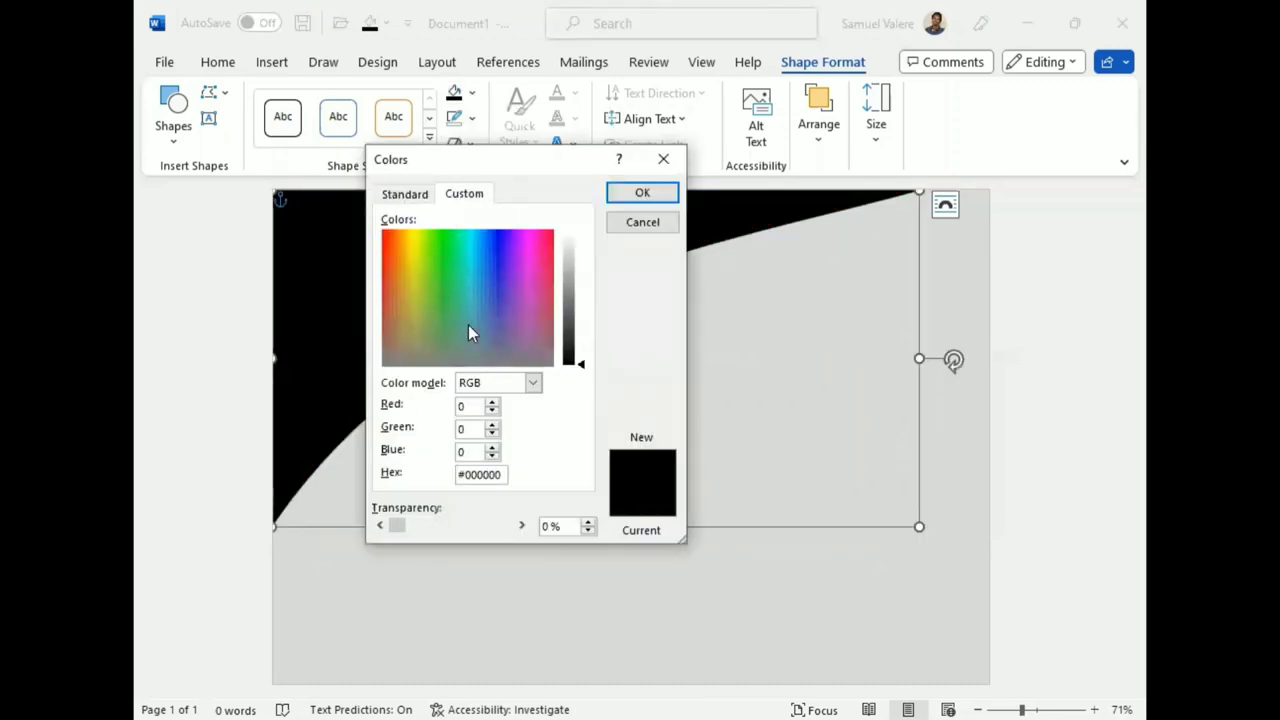
{"action": "left_click", "coordinate": [401, 242]}
{"action": "left_click", "coordinate": [405, 234]}
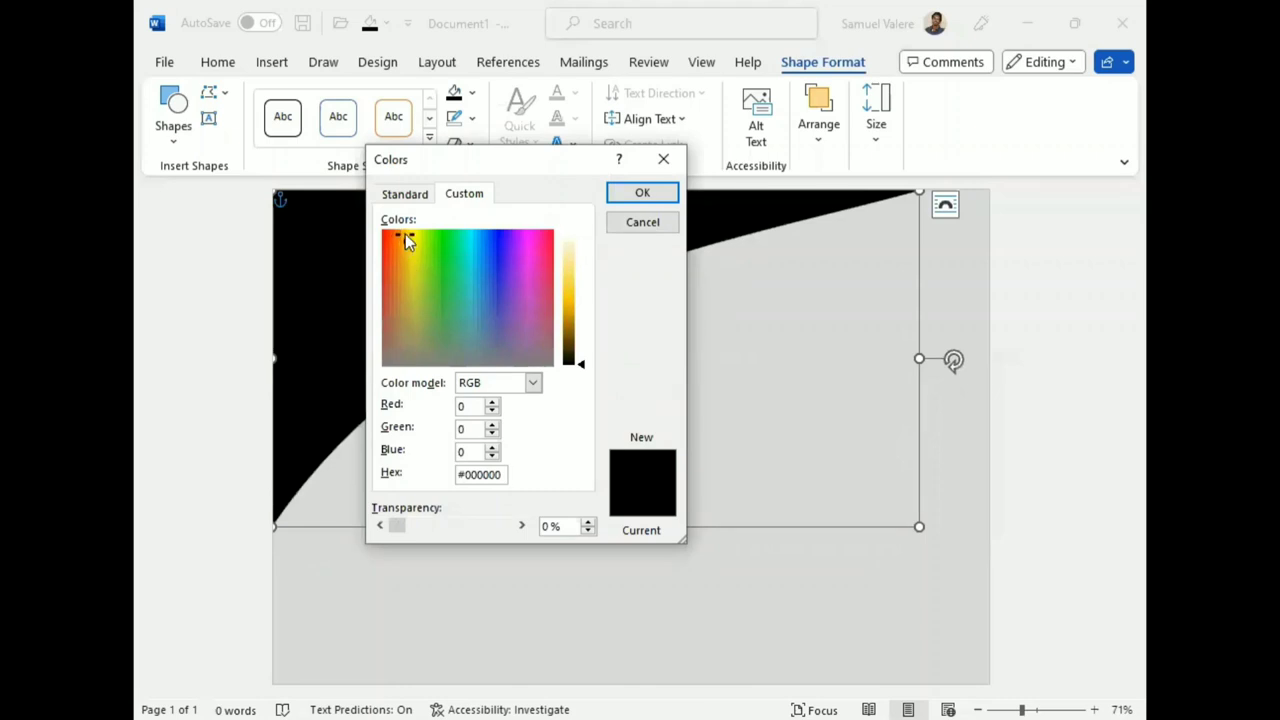
{"action": "left_click", "coordinate": [401, 234]}
{"action": "left_click_drag", "start_coordinate": [581, 366], "coordinate": [567, 299]}
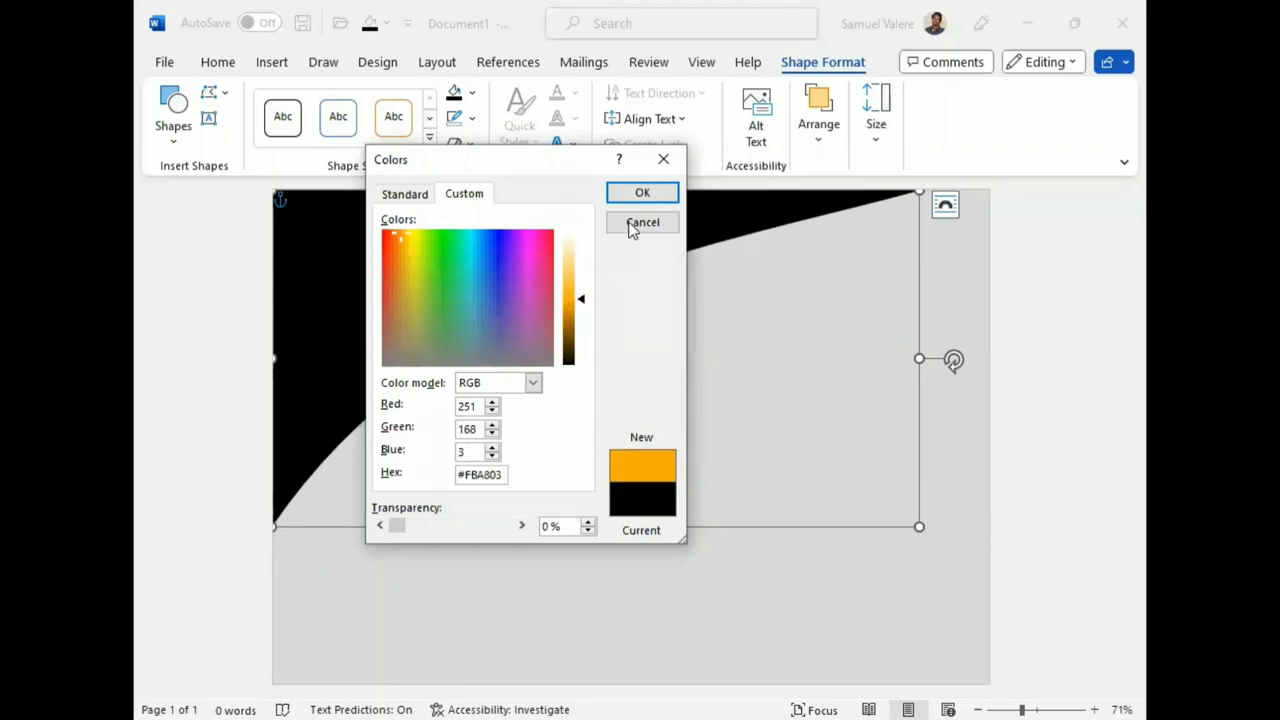
{"action": "left_click", "coordinate": [641, 193]}
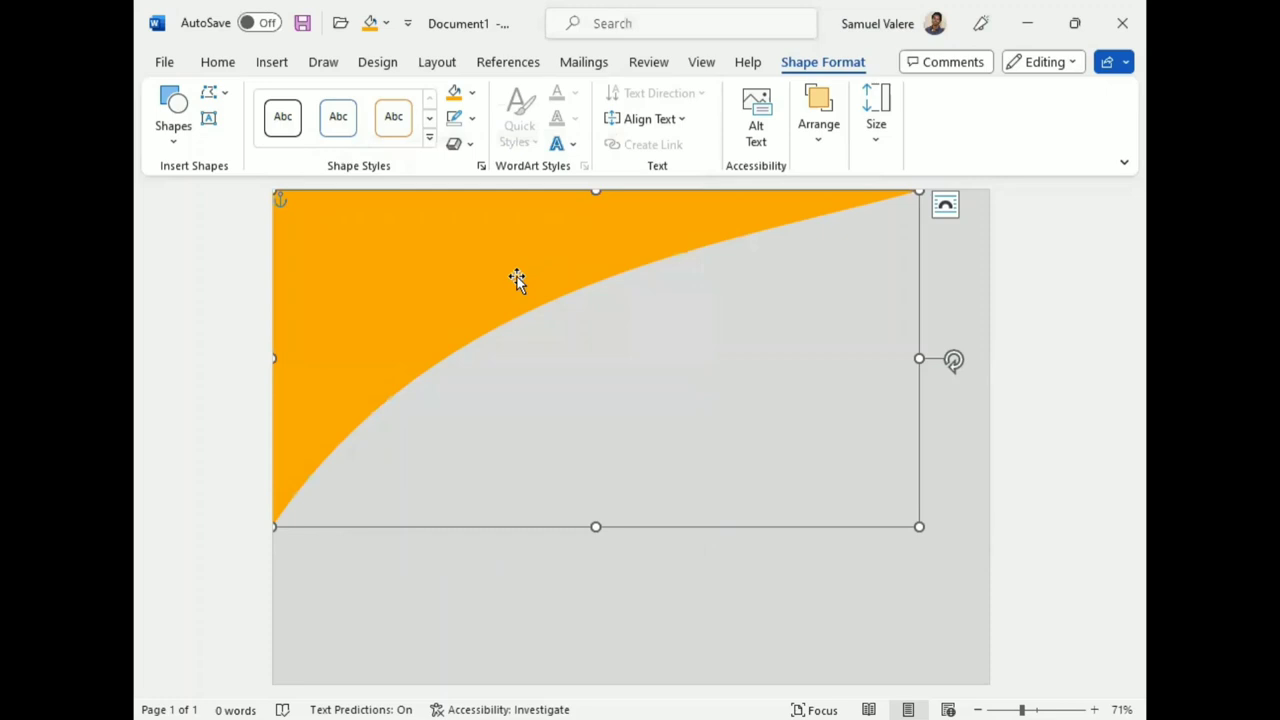
- Send the orange shape back two layers behind the red and black curves
{"action": "left_click", "coordinate": [820, 128]}
{"action": "left_click", "coordinate": [966, 198]}
{"action": "left_click", "coordinate": [968, 198]}
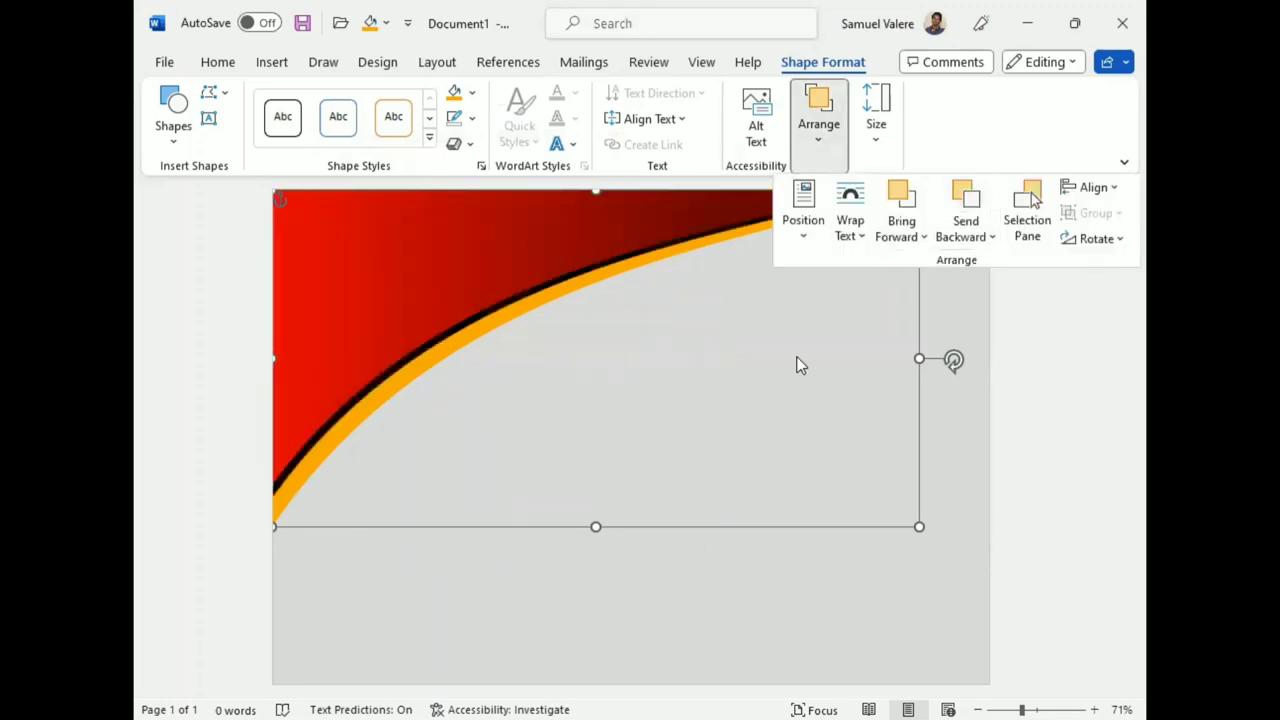
{"action": "left_click", "coordinate": [900, 350]}
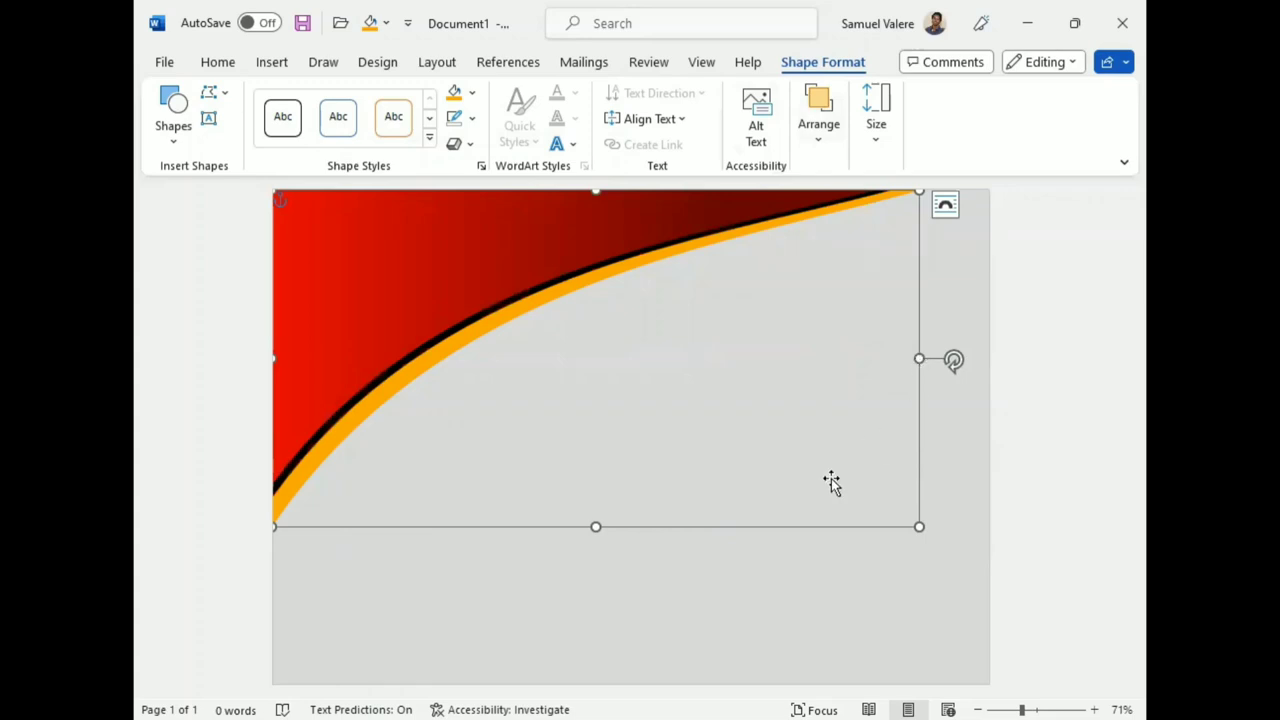
- Stretch the orange curve taller and wider, then resize the red-and-black shape to match
{"action": "left_click_drag", "start_coordinate": [597, 527], "coordinate": [595, 580]}
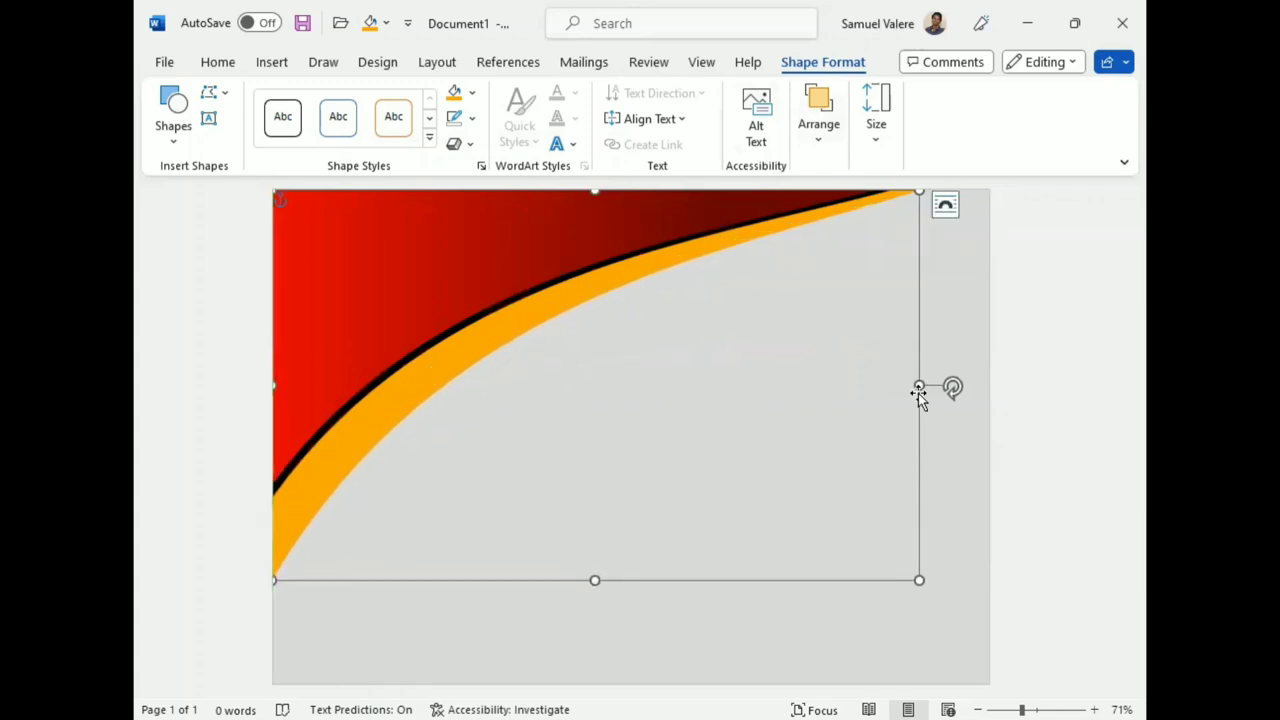
{"action": "left_click_drag", "start_coordinate": [919, 384], "coordinate": [955, 384]}
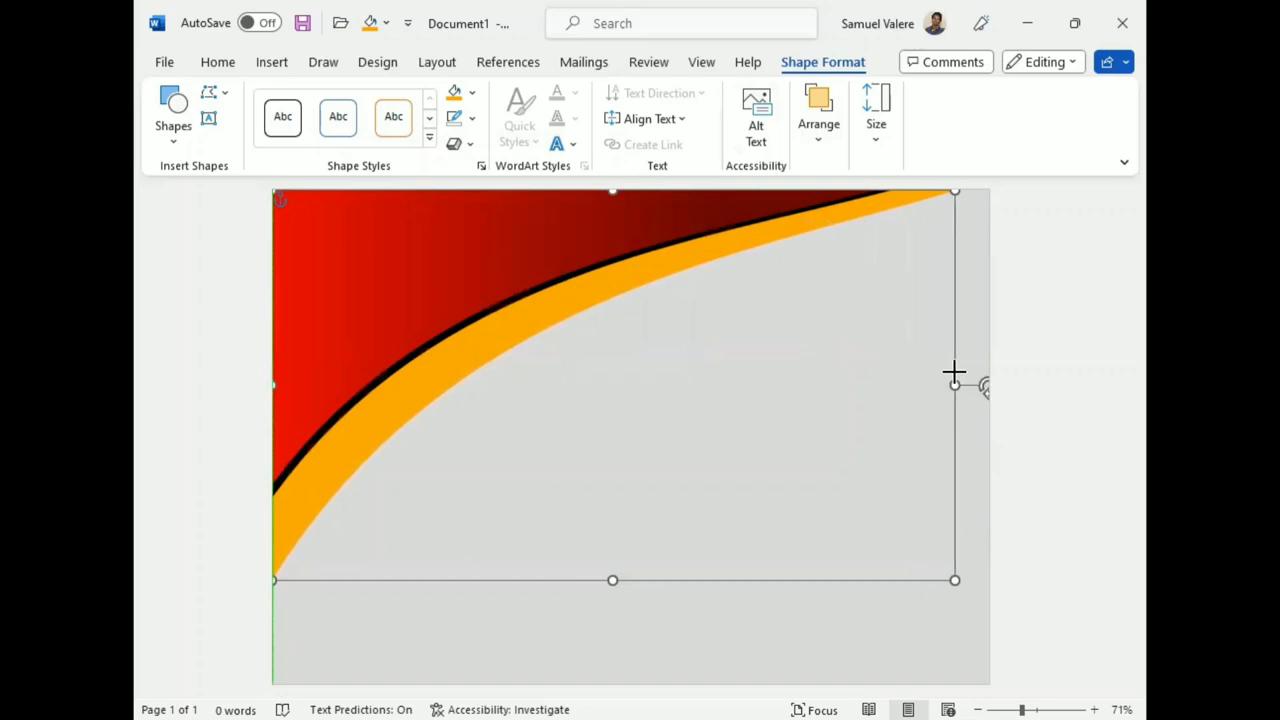
{"action": "left_click", "coordinate": [284, 480]}
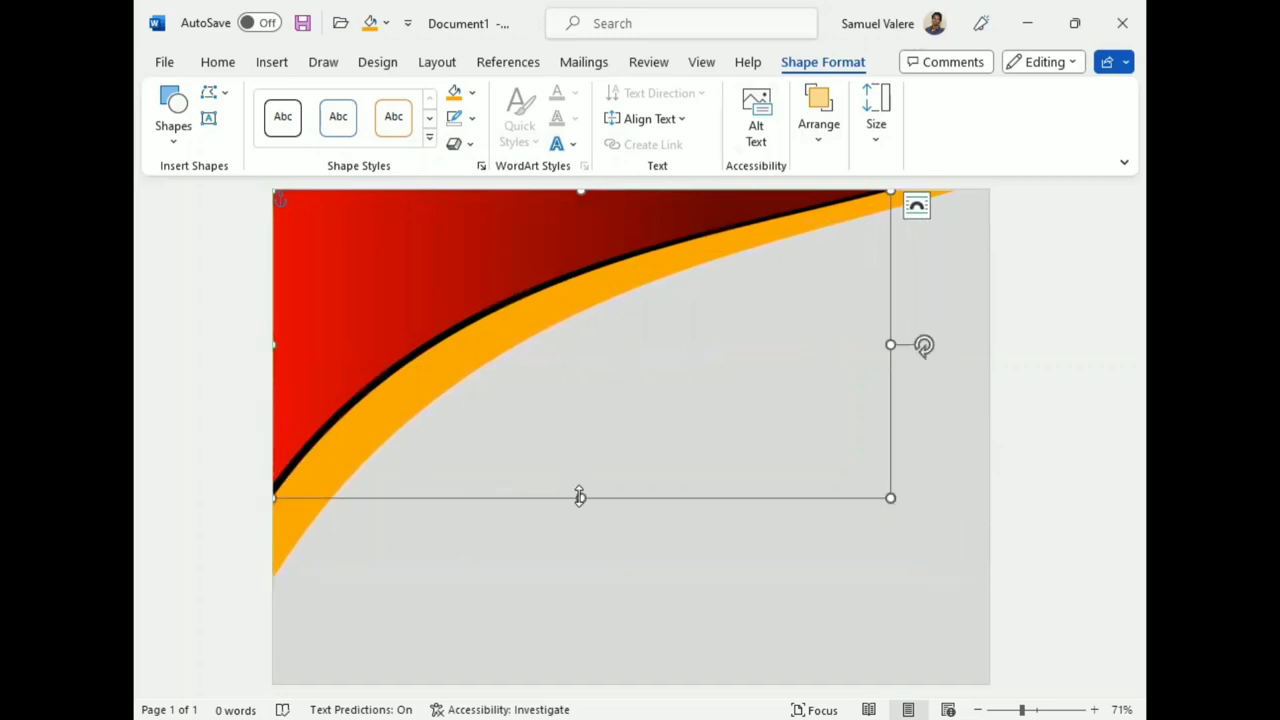
{"action": "left_click_drag", "start_coordinate": [580, 497], "coordinate": [582, 530]}
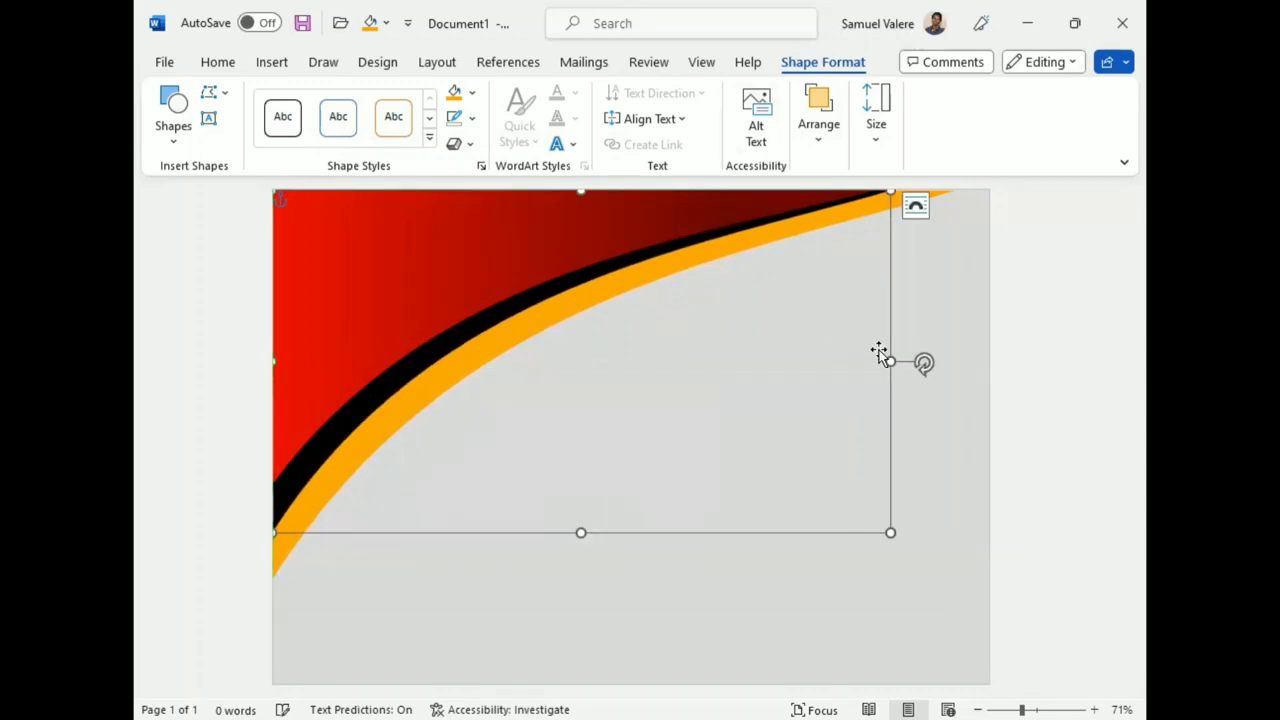
{"action": "left_click_drag", "start_coordinate": [890, 357], "coordinate": [905, 357]}
{"action": "left_click_drag", "start_coordinate": [950, 258], "coordinate": [923, 204]}
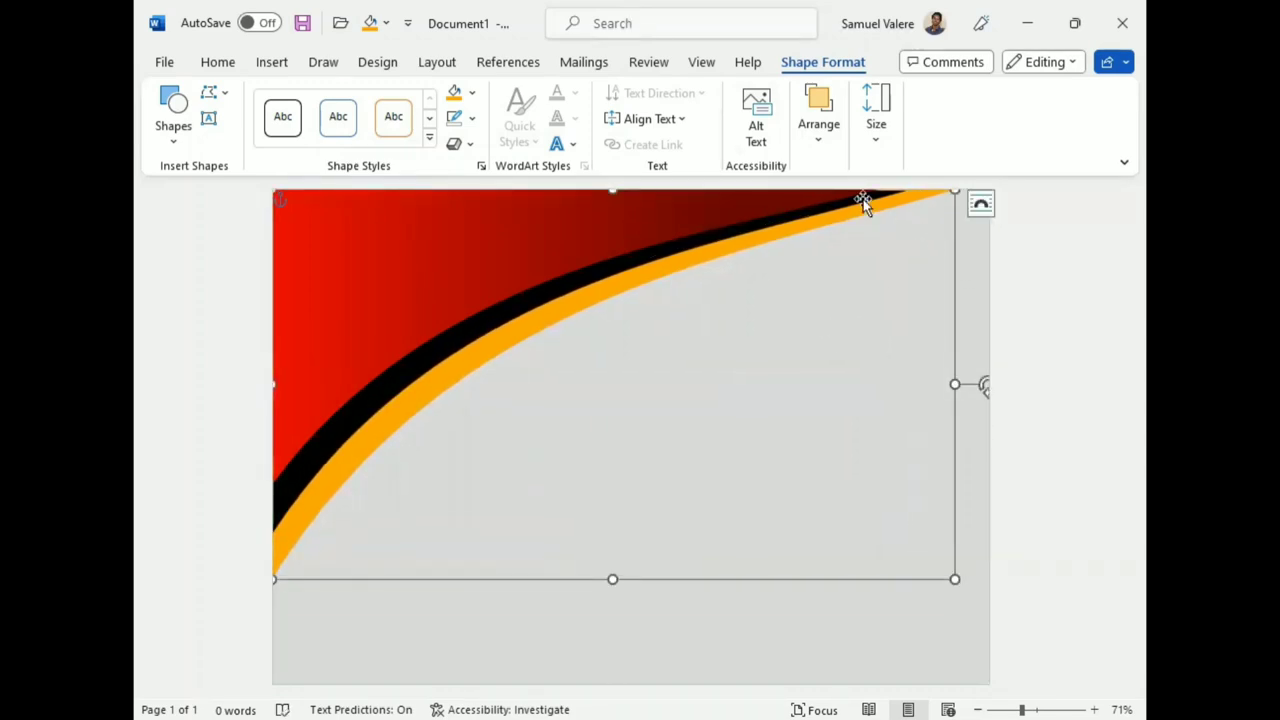
{"action": "key", "text": "ctrl+z"}
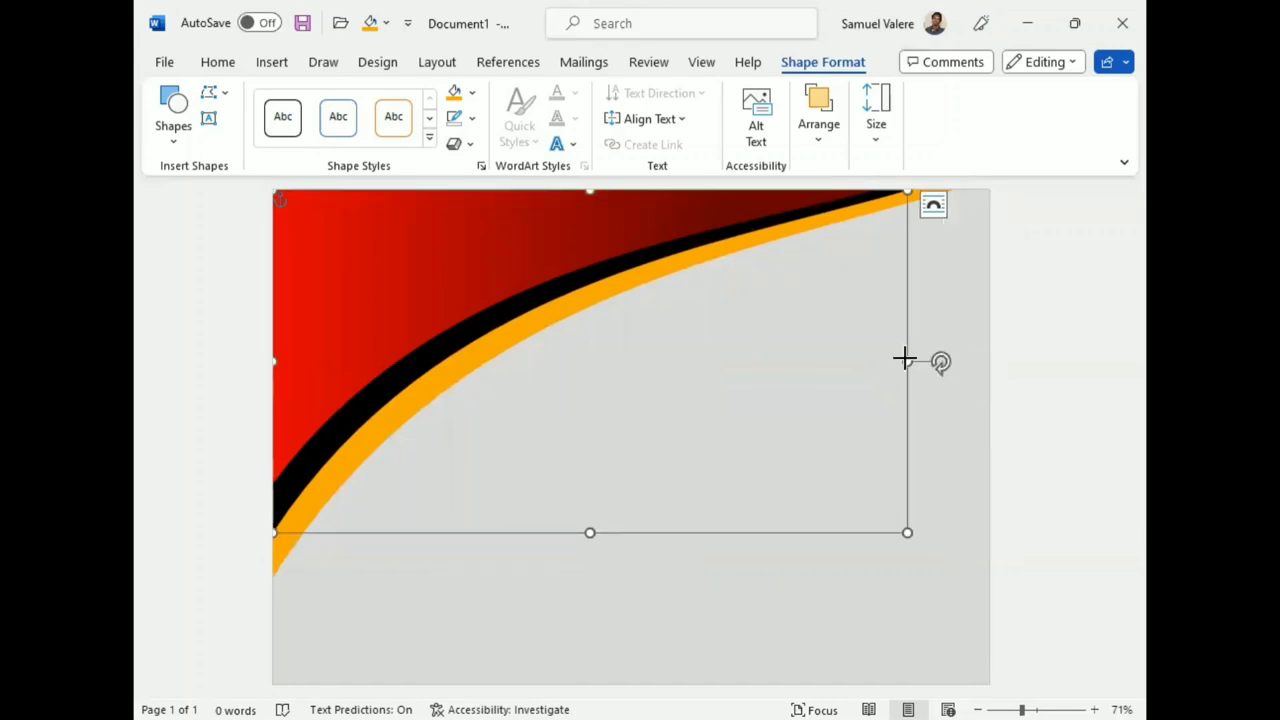
- Fine-tune the curve's height and width so the black and orange bands stay thin
{"action": "left_click_drag", "start_coordinate": [904, 358], "coordinate": [922, 358]}
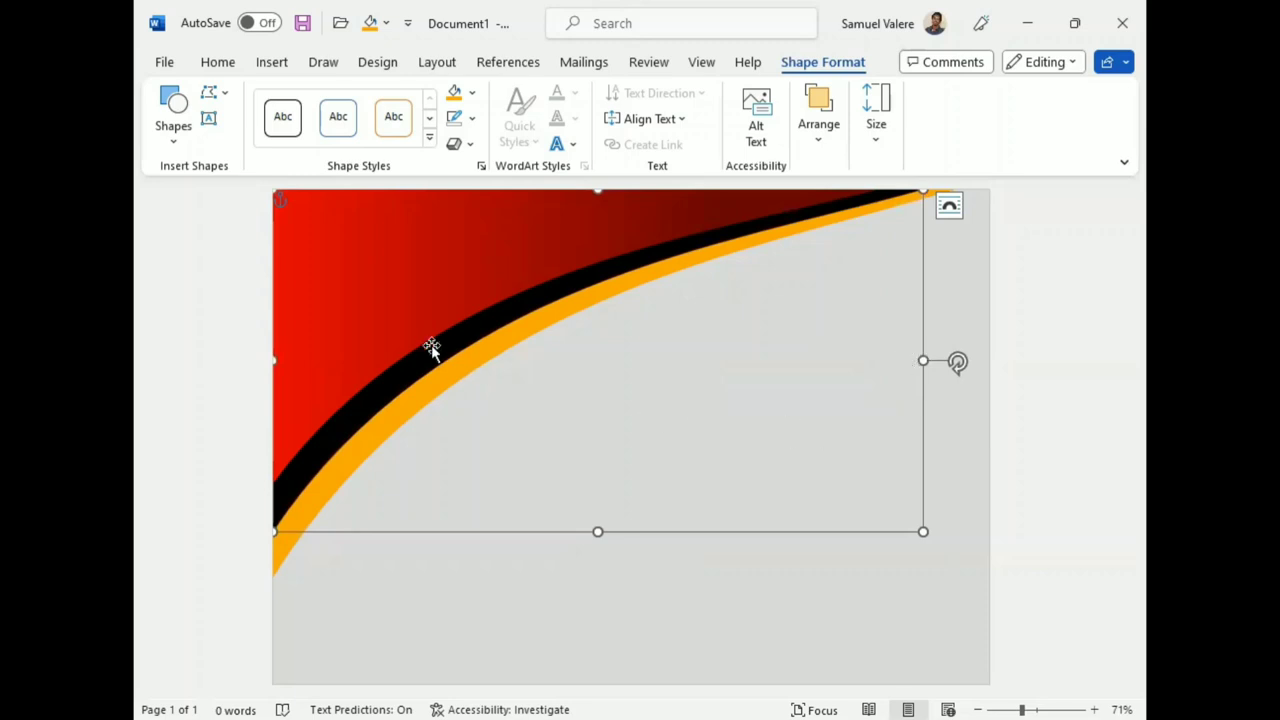
{"action": "key", "text": "ctrl+z"}
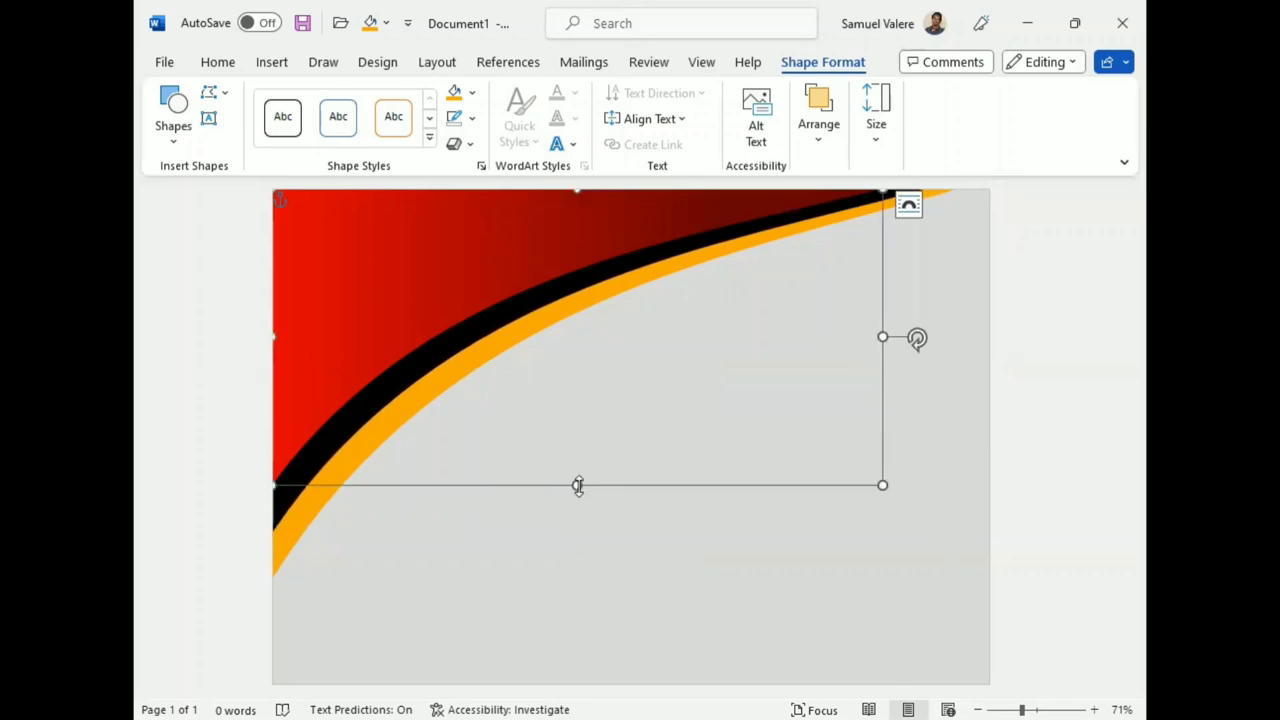
{"action": "left_click_drag", "start_coordinate": [578, 486], "coordinate": [576, 516]}
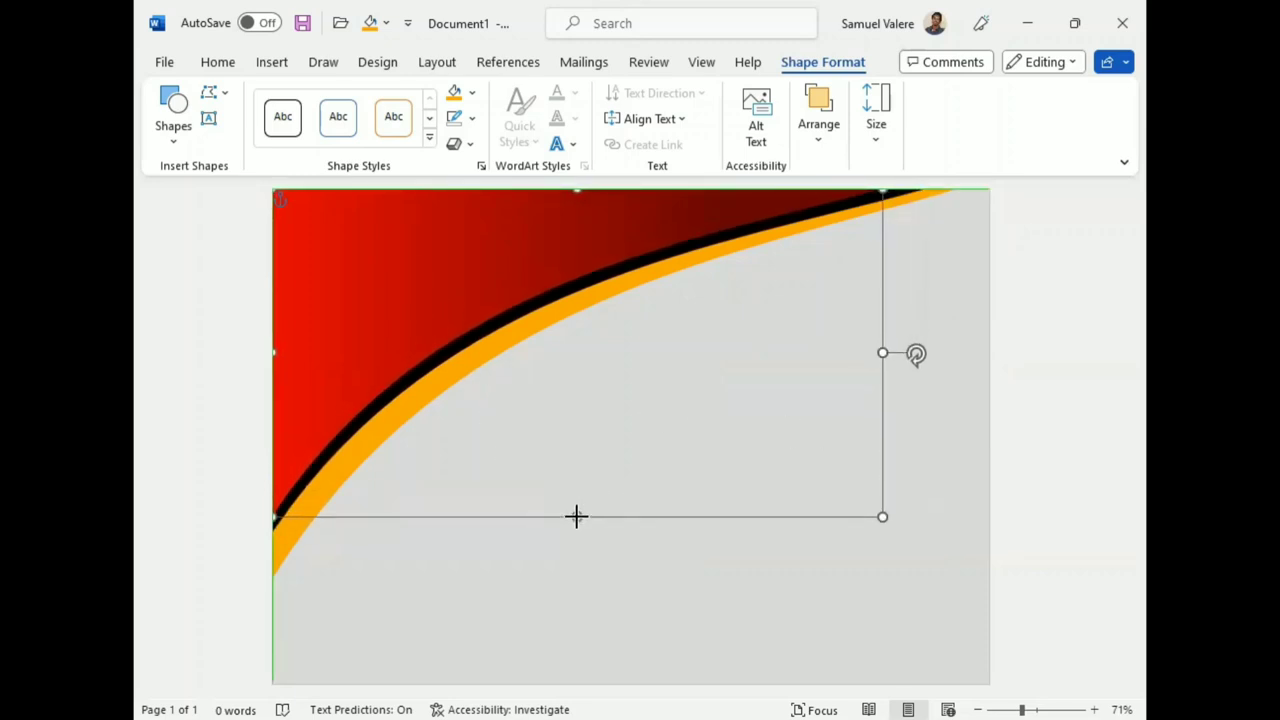
{"action": "left_click_drag", "start_coordinate": [882, 352], "coordinate": [910, 353]}
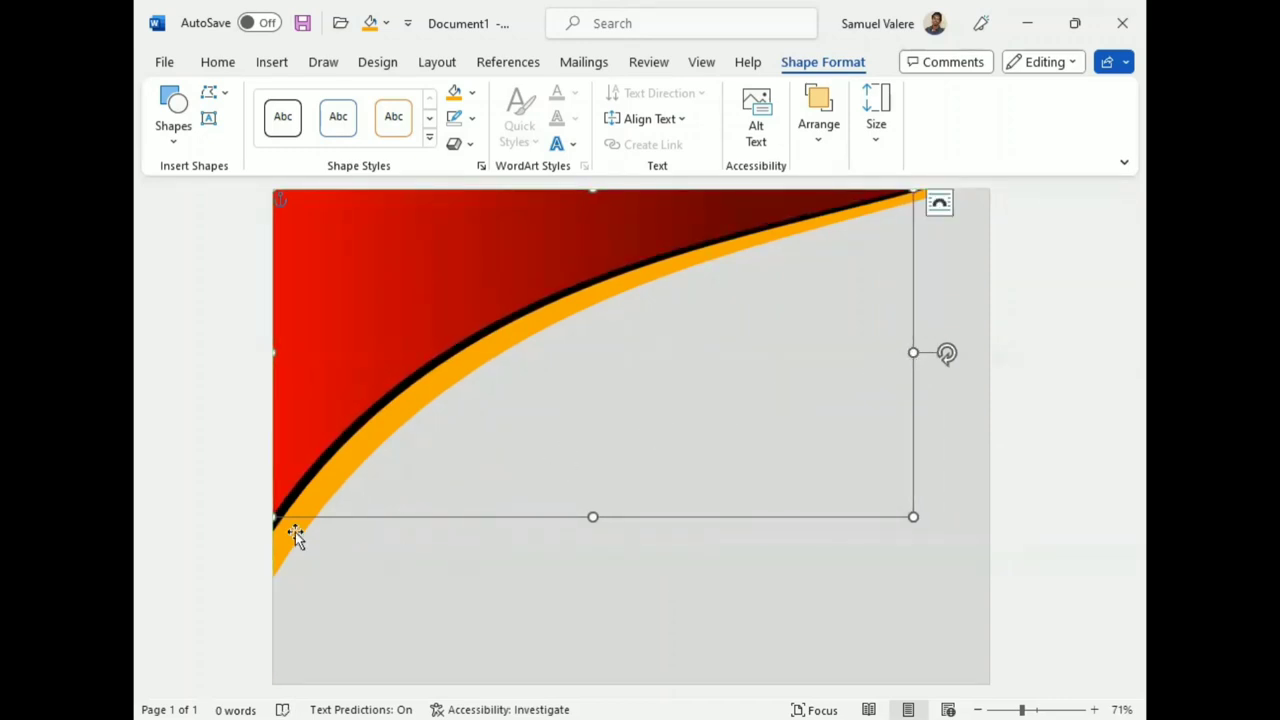
{"action": "left_click_drag", "start_coordinate": [291, 532], "coordinate": [386, 488]}
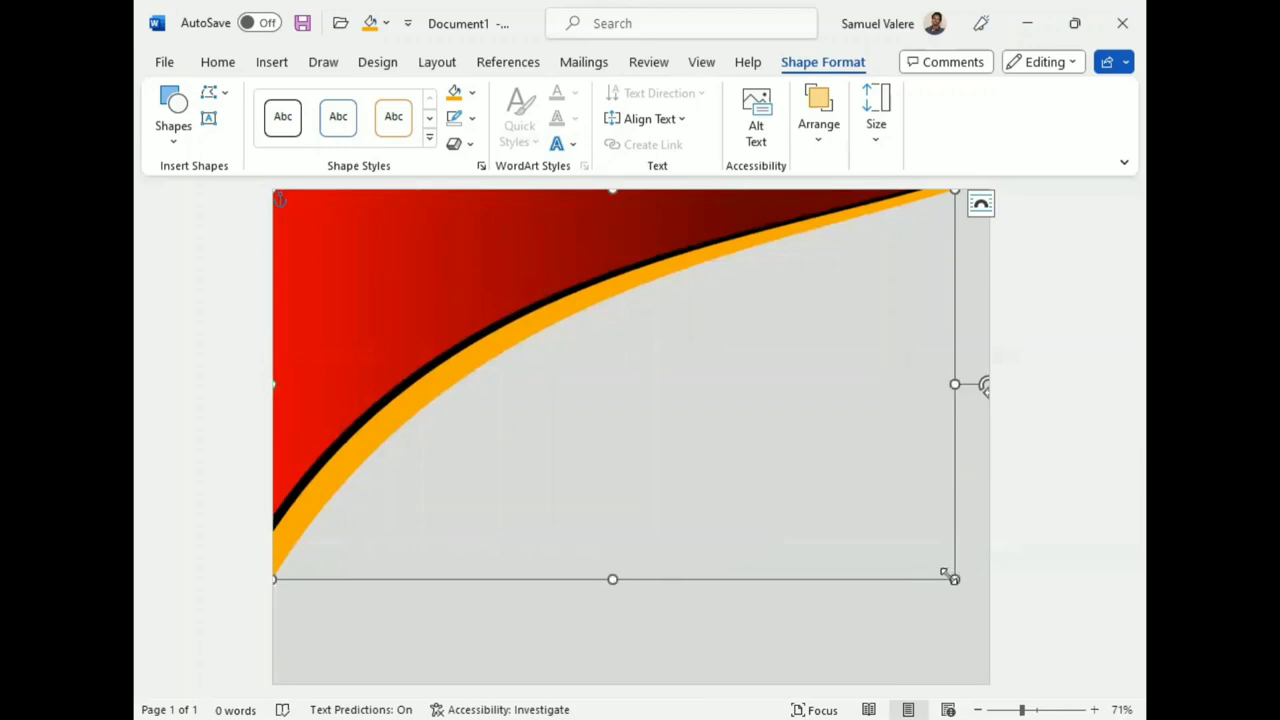
{"action": "left_click_drag", "start_coordinate": [945, 573], "coordinate": [944, 572]}
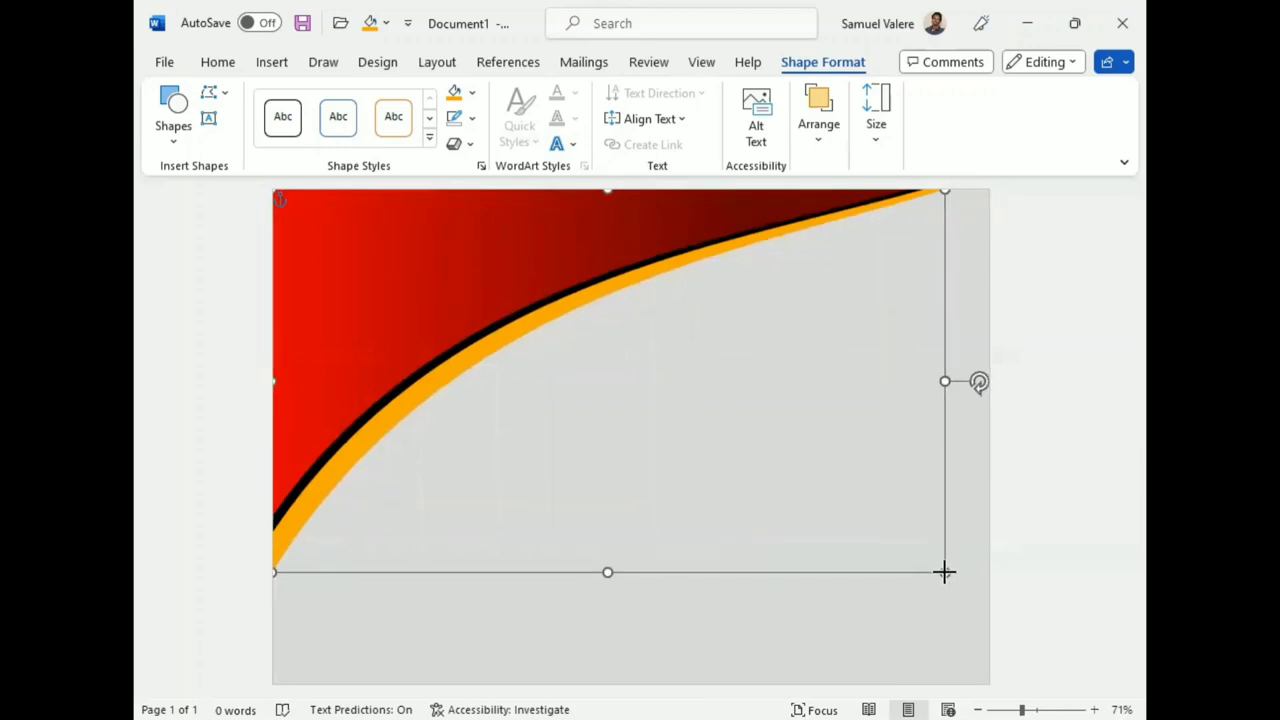
- Move the copied curve into place and fill it with deeper orange #FA7304 (RGB 250/115/4)
{"action": "left_click_drag", "start_coordinate": [700, 553], "coordinate": [626, 420]}
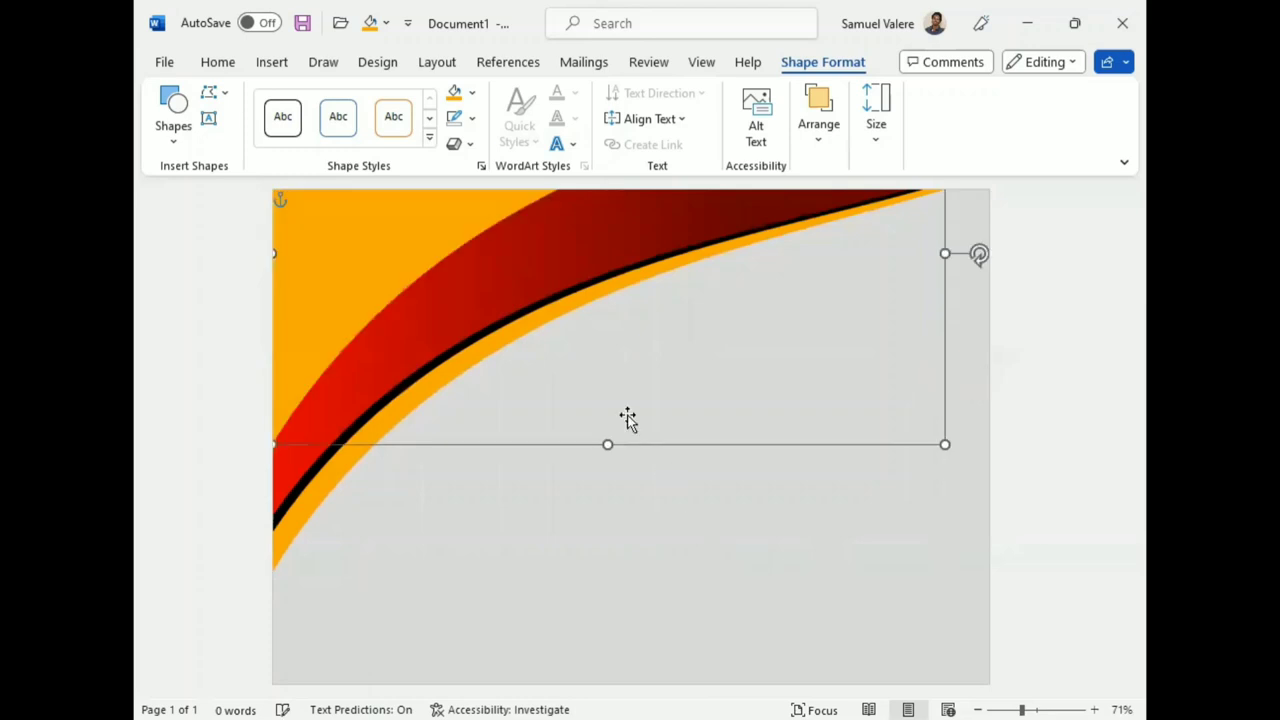
{"action": "mouse_move", "coordinate": [400, 251]}
{"action": "left_mouse_down"}
{"action": "mouse_move", "coordinate": [419, 403]}
{"action": "mouse_move", "coordinate": [406, 392]}
{"action": "left_mouse_up"}
{"action": "left_click", "coordinate": [473, 96]}
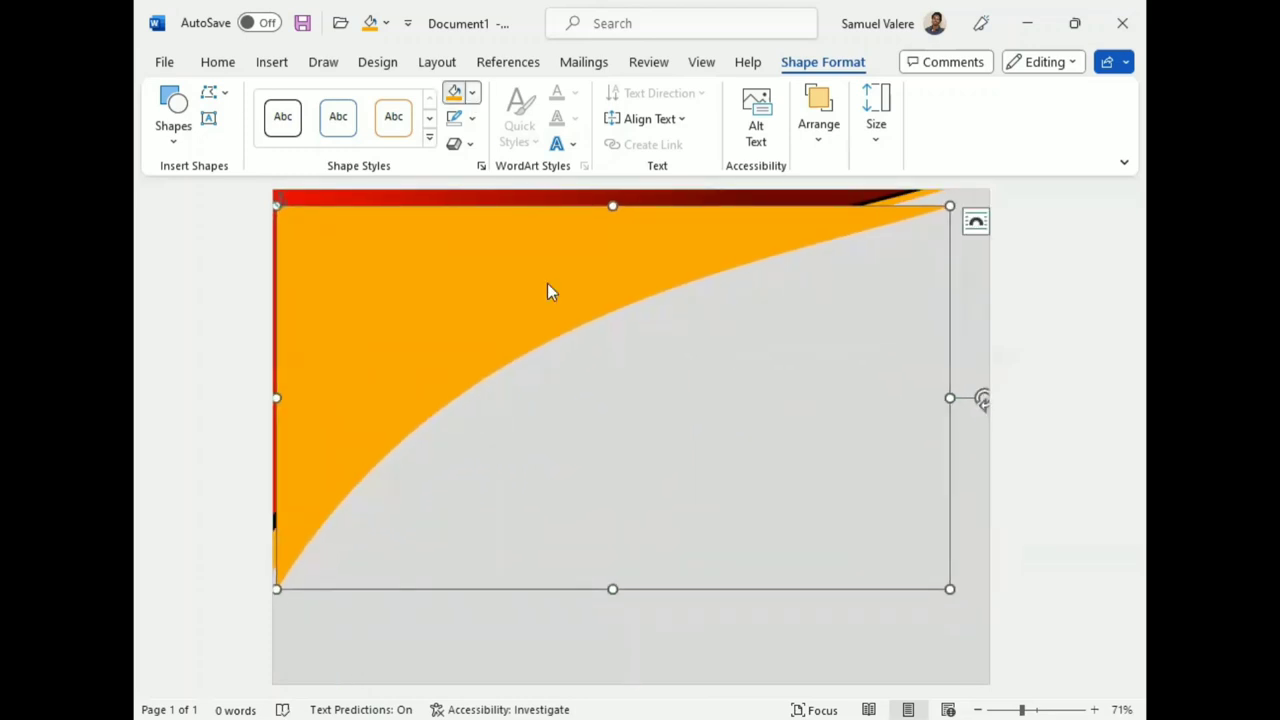
{"action": "left_click", "coordinate": [526, 398]}
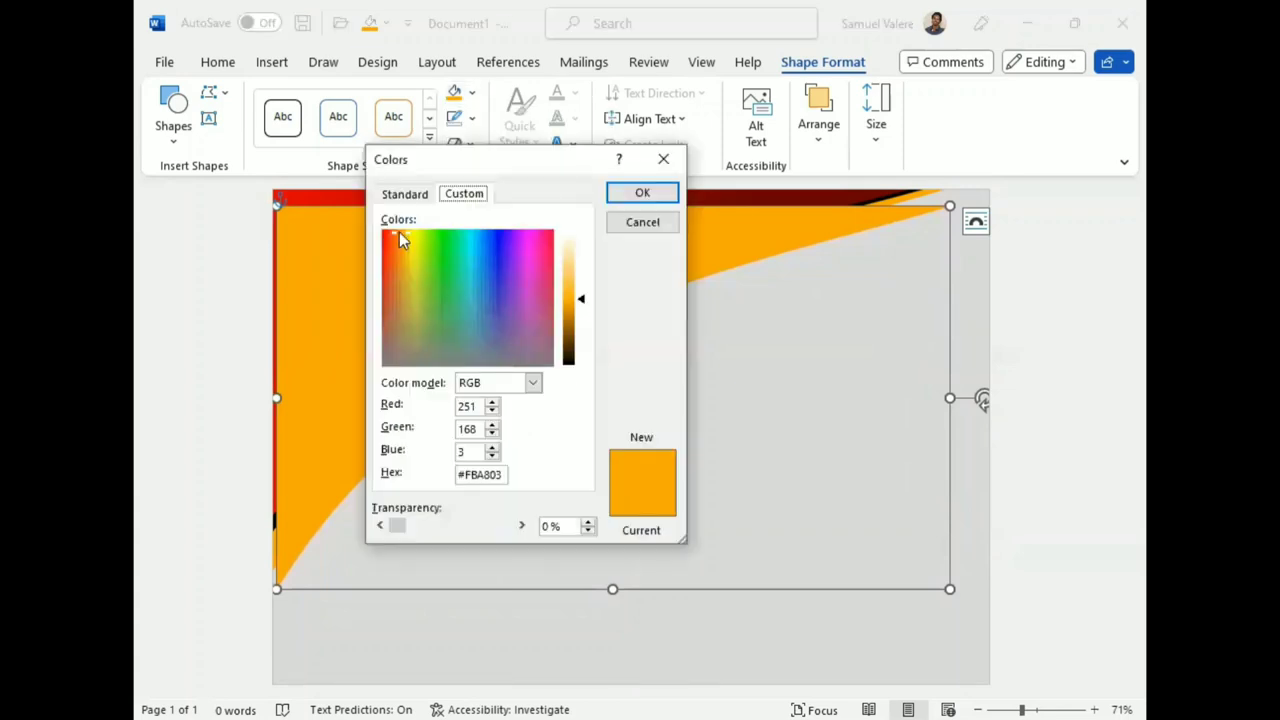
{"action": "left_click_drag", "start_coordinate": [399, 232], "coordinate": [399, 234]}
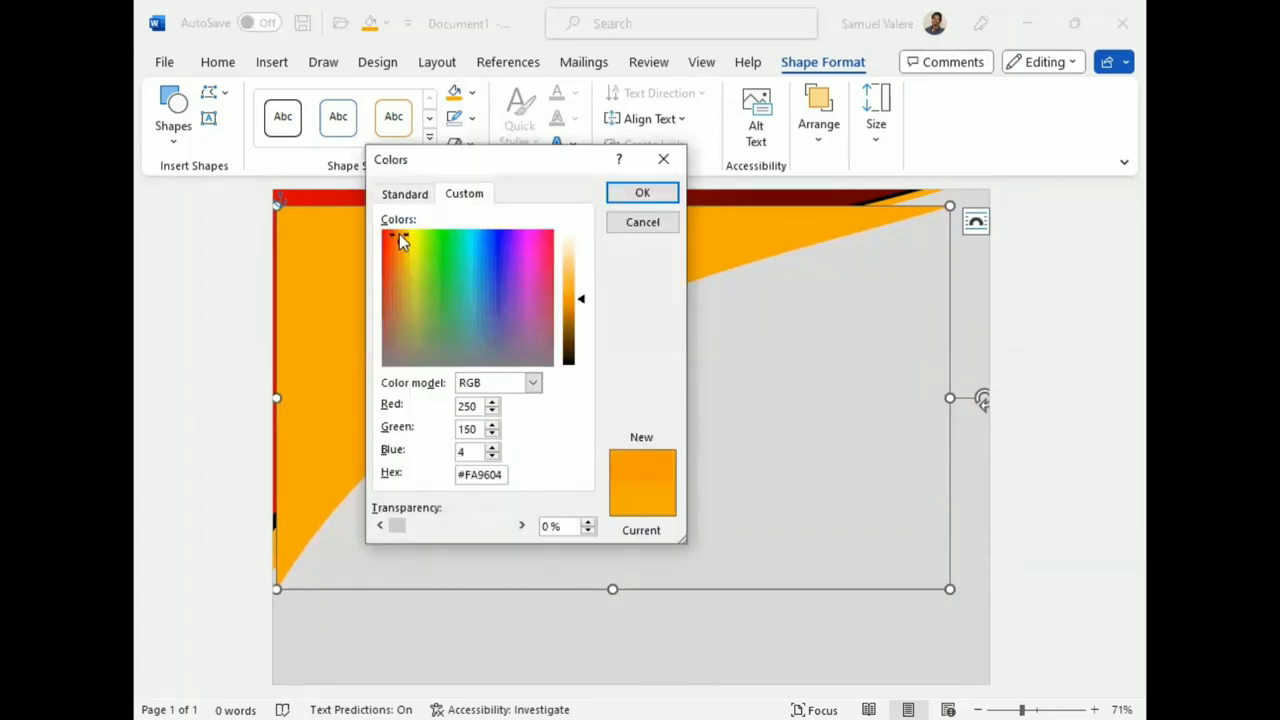
{"action": "left_click_drag", "start_coordinate": [399, 236], "coordinate": [395, 234]}
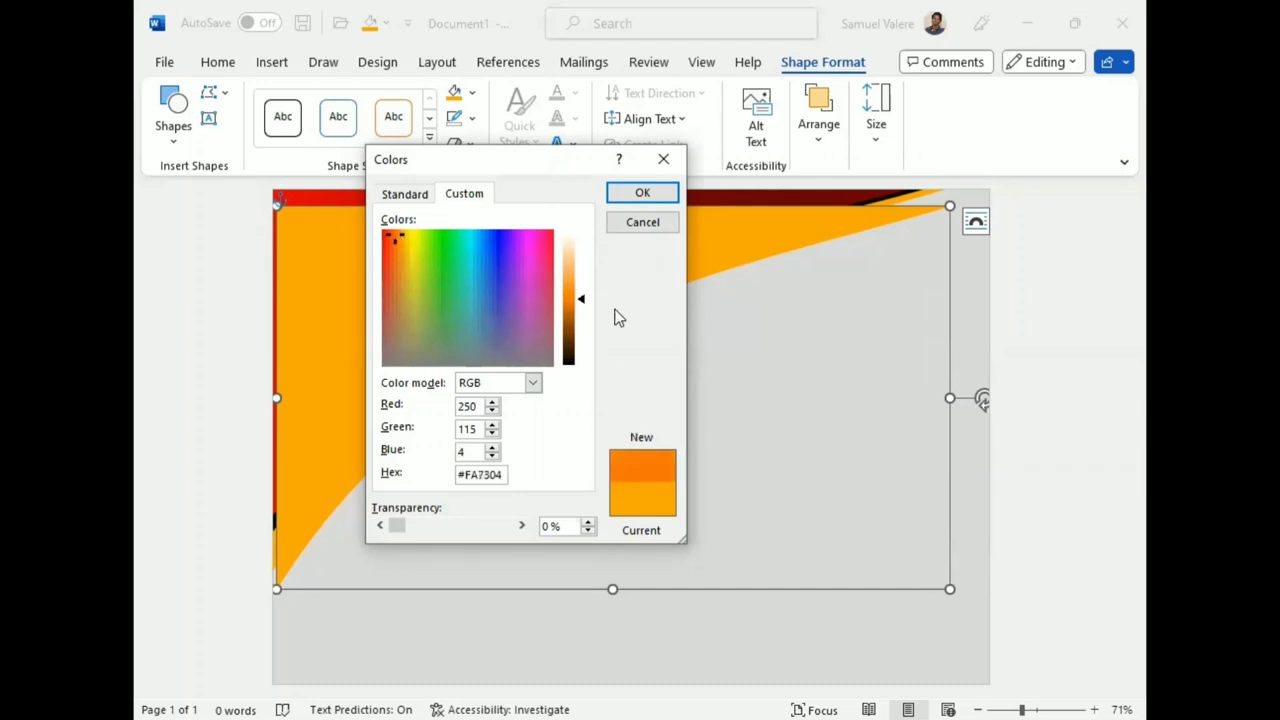
{"action": "left_click", "coordinate": [655, 193]}
- Enlarge the deeper orange curve, send it back three layers behind the yellow band, and nudge it left
{"action": "left_click", "coordinate": [818, 130]}
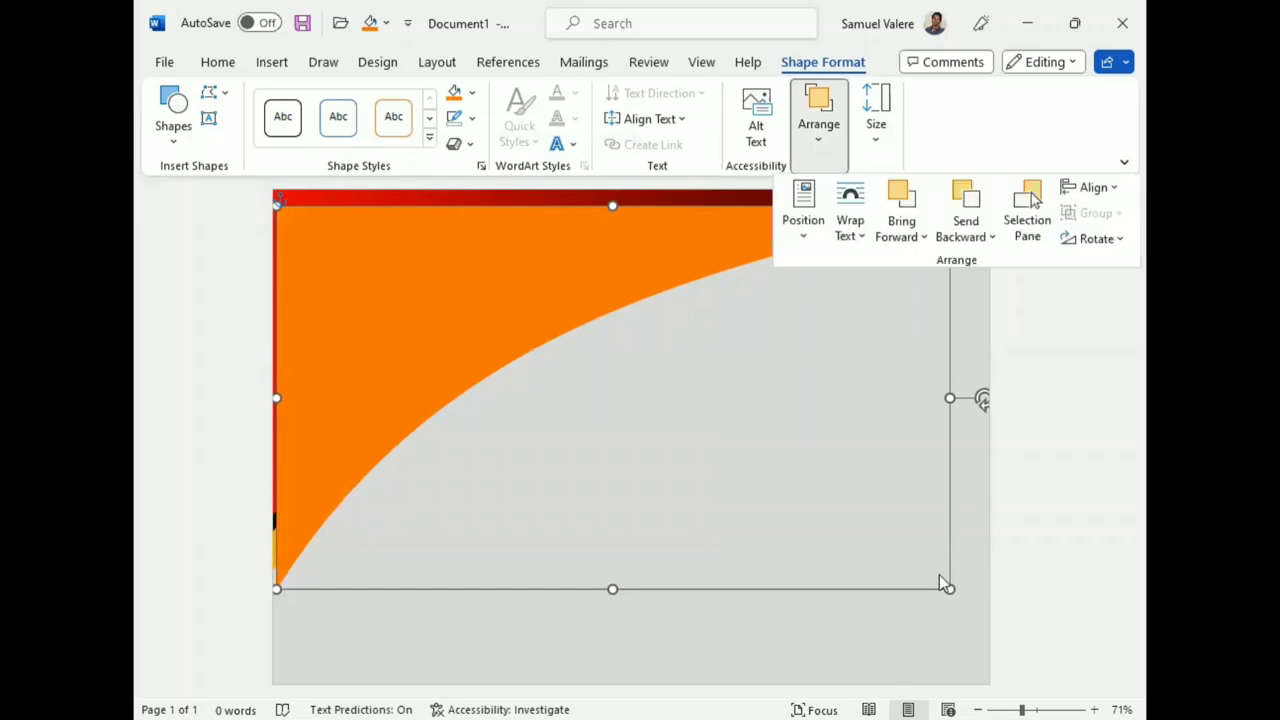
{"action": "left_click_drag", "start_coordinate": [950, 590], "coordinate": [986, 642]}
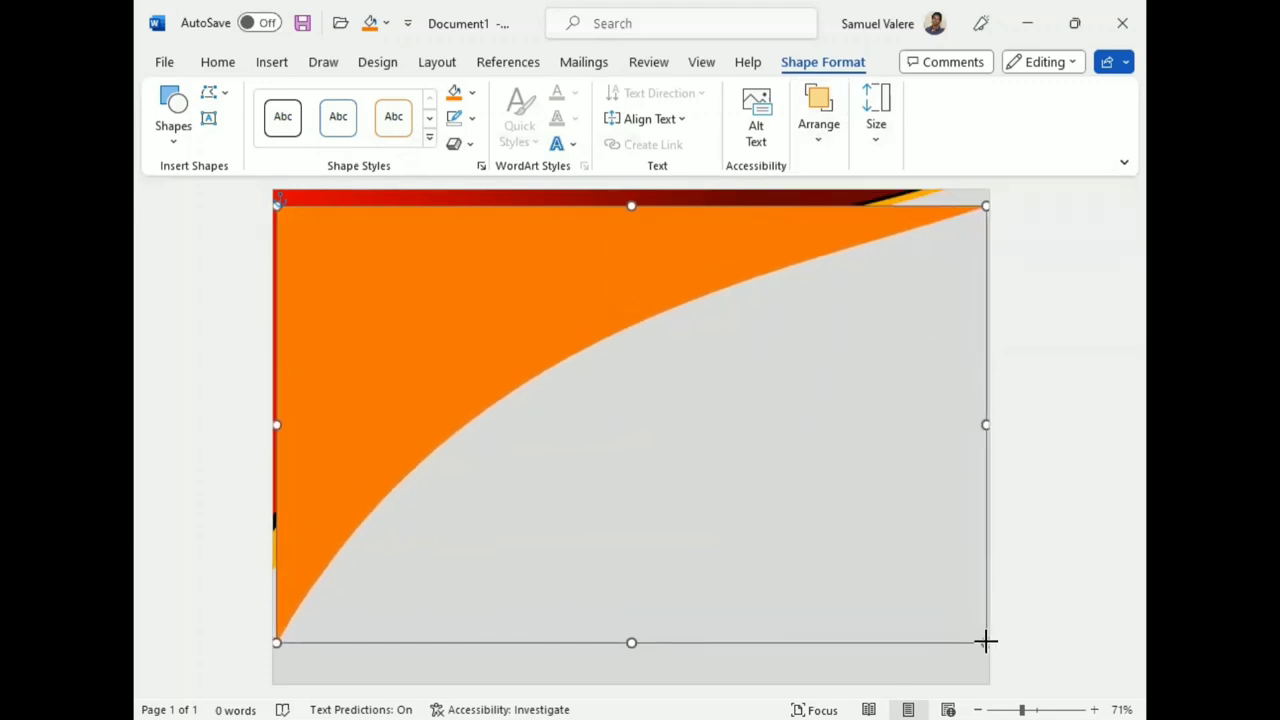
{"action": "left_click", "coordinate": [818, 125]}
{"action": "left_click", "coordinate": [965, 200]}
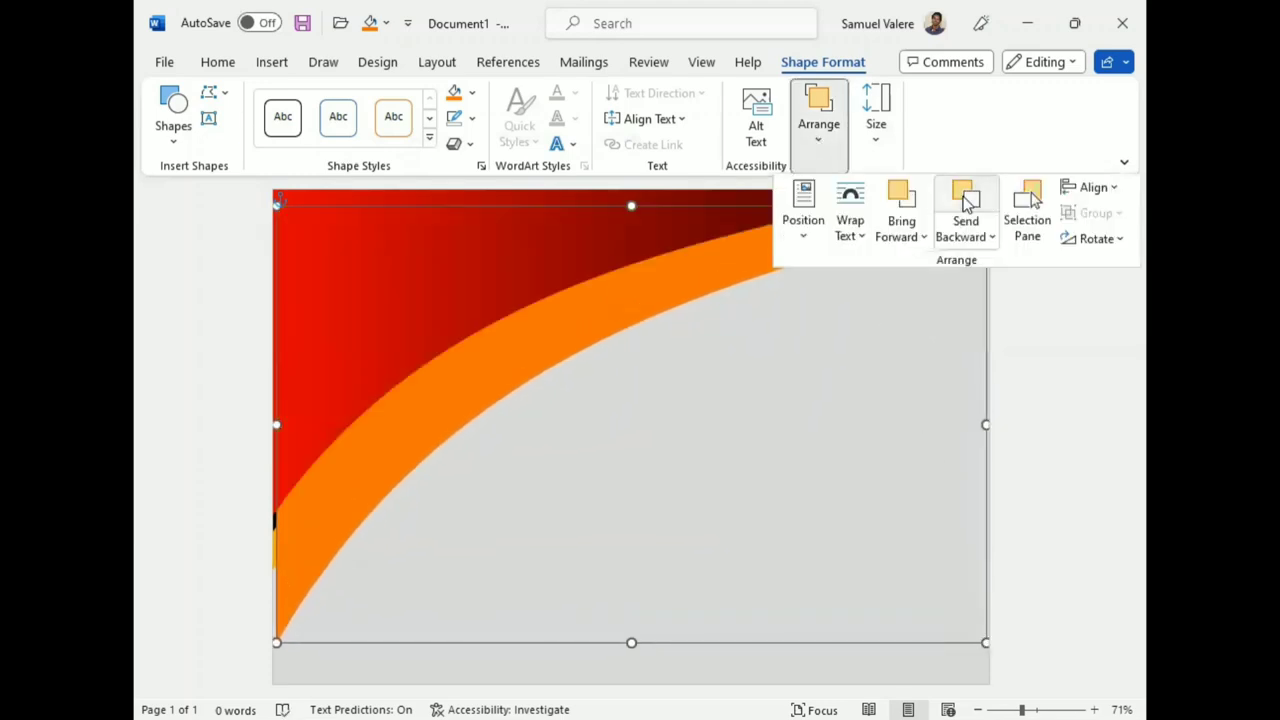
{"action": "left_click", "coordinate": [965, 200]}
{"action": "left_click", "coordinate": [965, 200]}
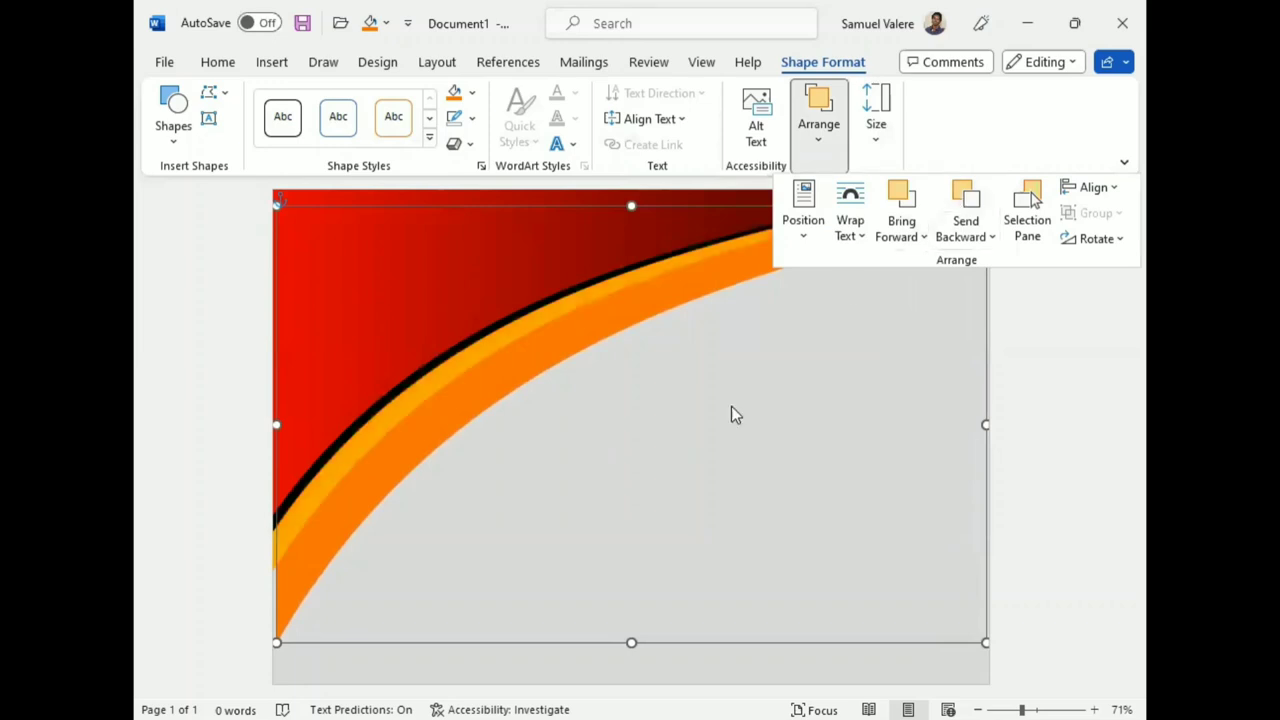
{"action": "left_click", "coordinate": [632, 632]}
{"action": "left_click_drag", "start_coordinate": [391, 463], "coordinate": [358, 468]}
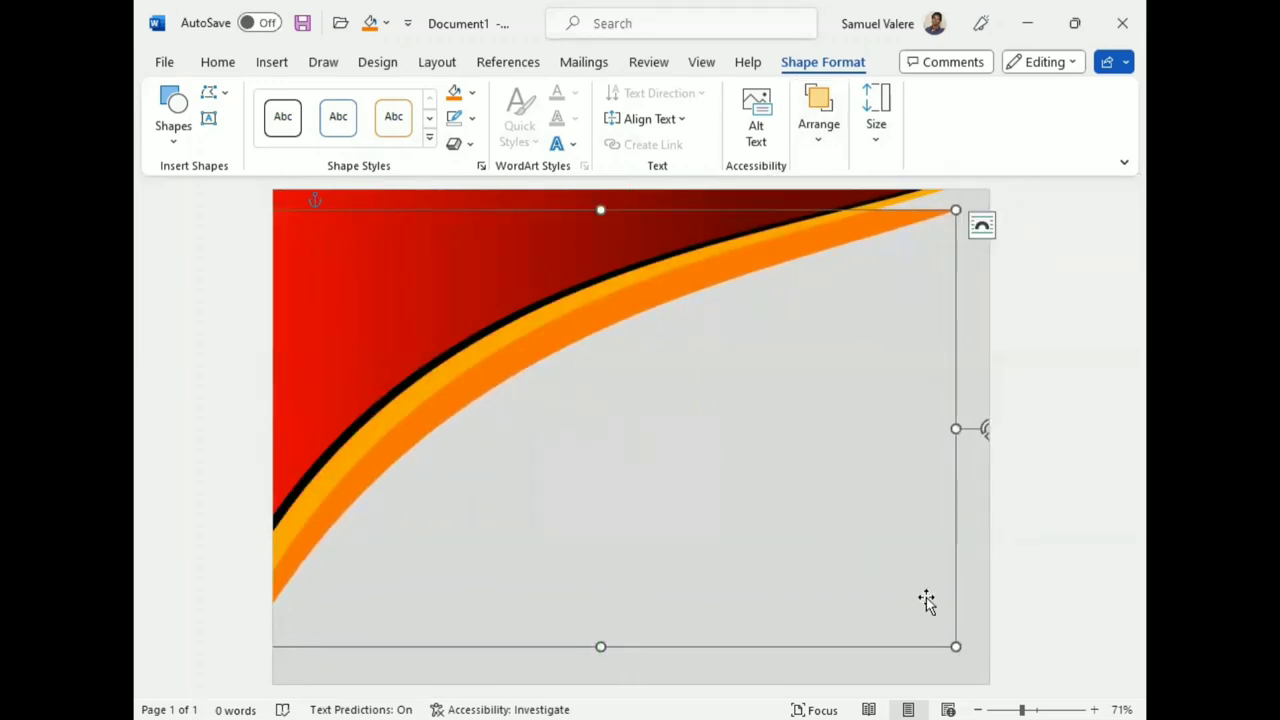
- Adjust the orange shape's width and bottom edge until only a slim stripe shows below the yellow band
{"action": "left_click_drag", "start_coordinate": [956, 429], "coordinate": [994, 430]}
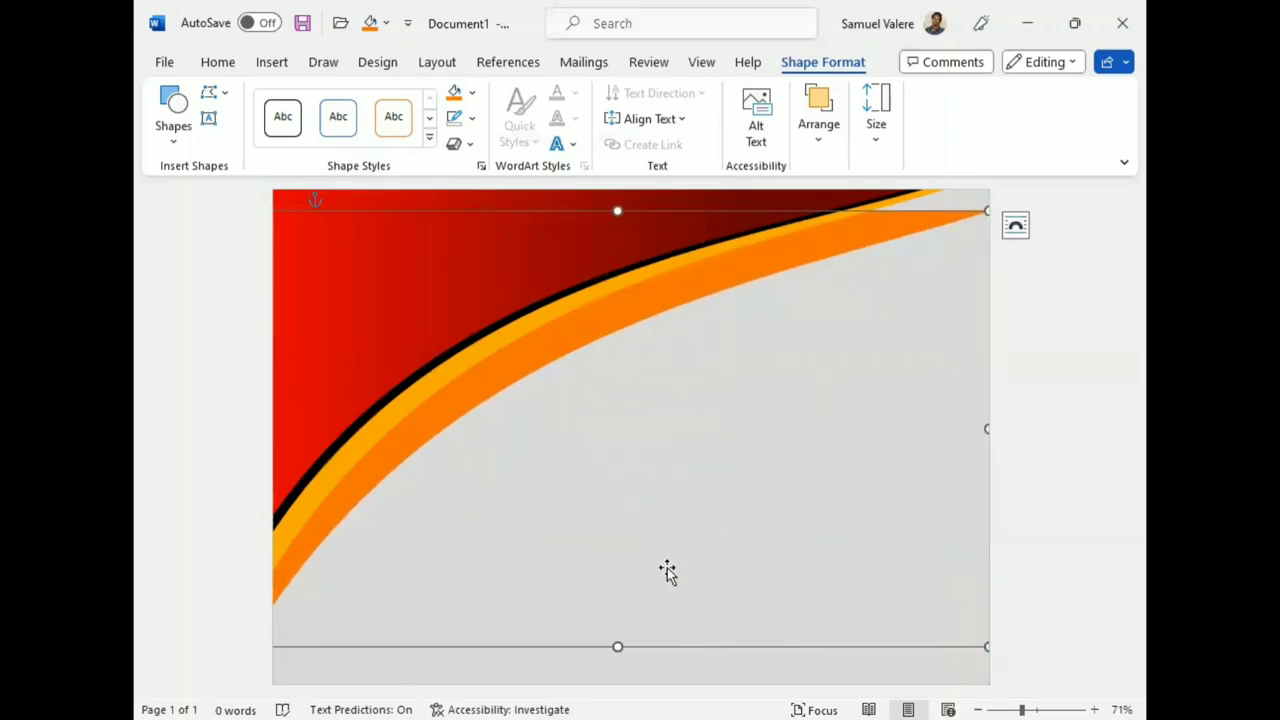
{"action": "left_click_drag", "start_coordinate": [617, 647], "coordinate": [618, 684]}
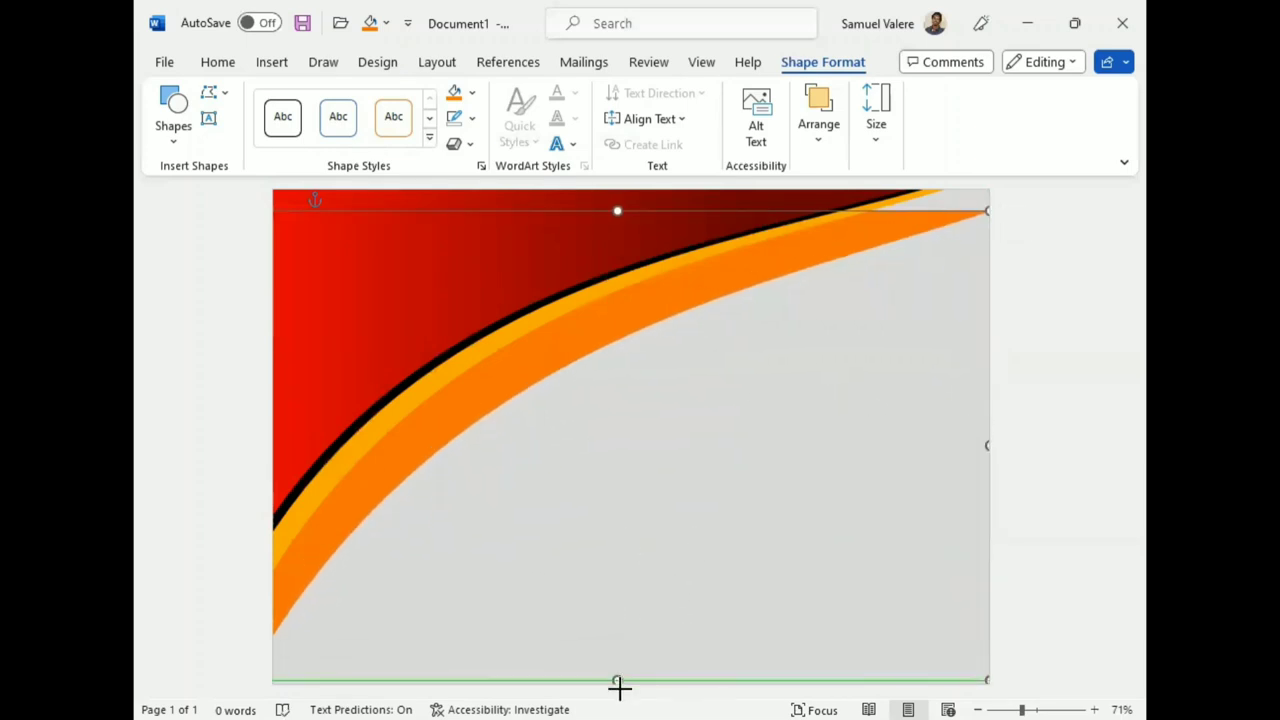
{"action": "left_click_drag", "start_coordinate": [571, 440], "coordinate": [537, 358]}
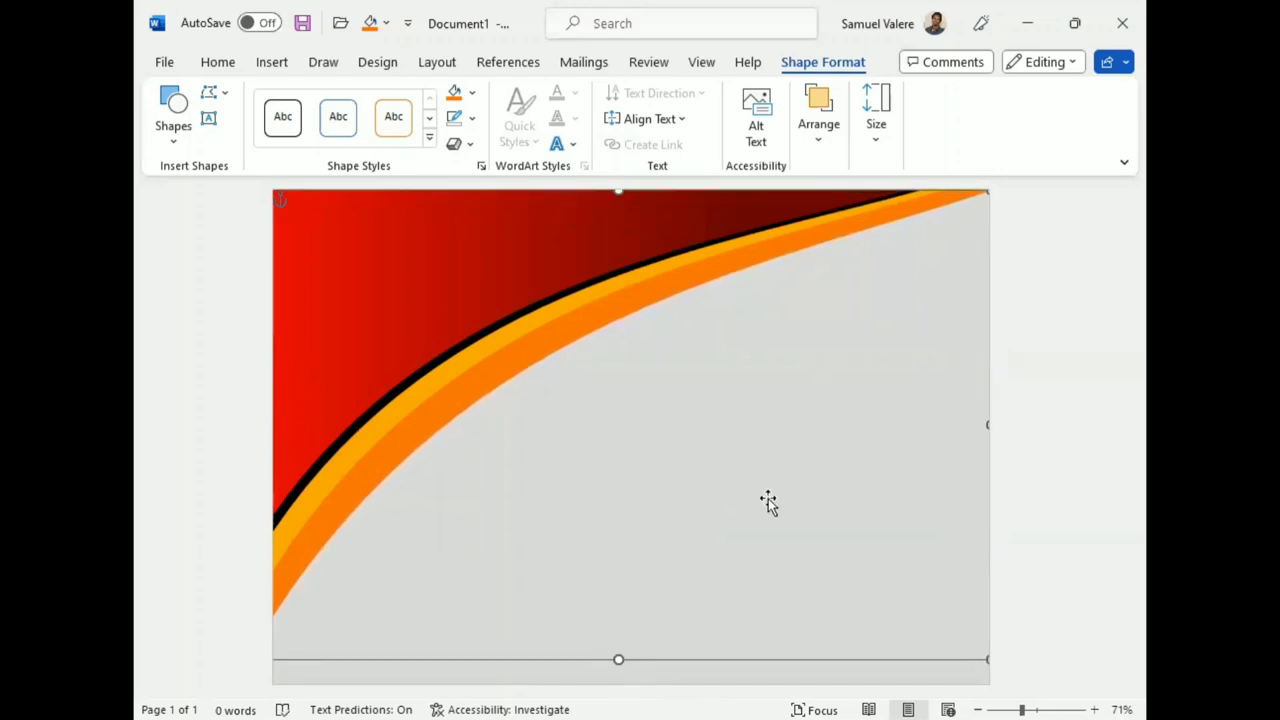
{"action": "left_click_drag", "start_coordinate": [987, 424], "coordinate": [950, 413]}
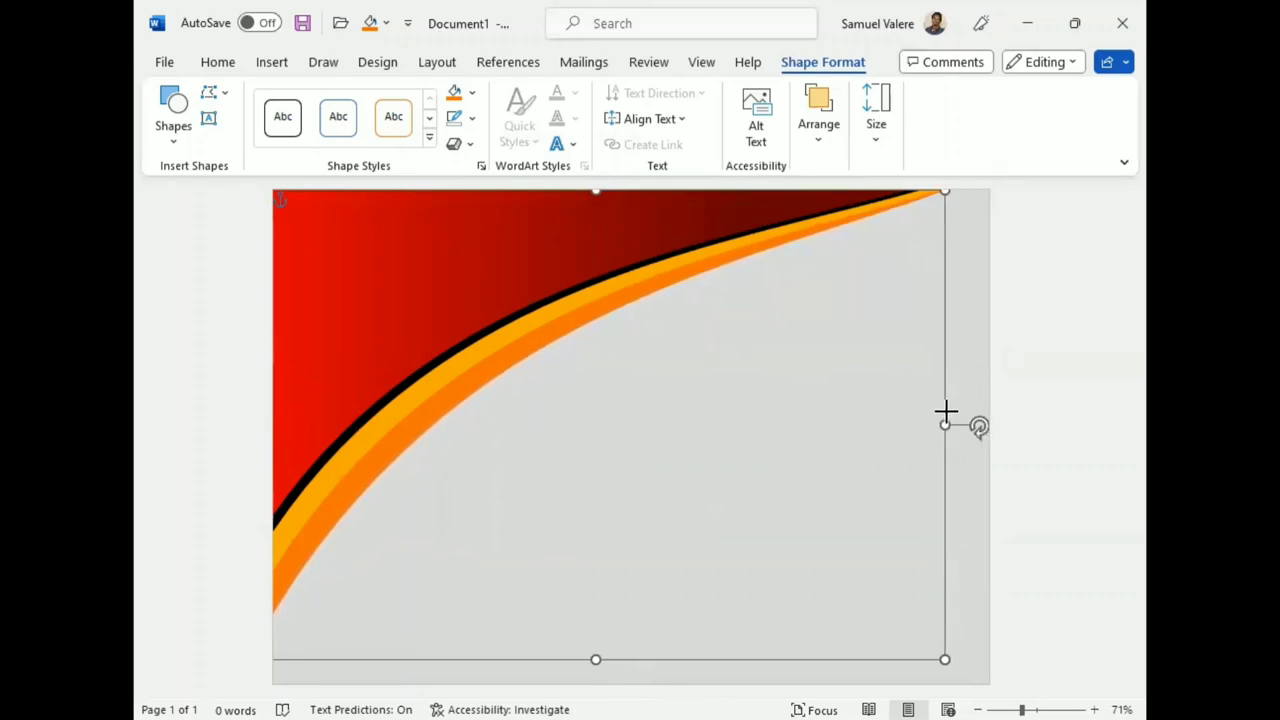
{"action": "left_click_drag", "start_coordinate": [950, 413], "coordinate": [948, 414]}
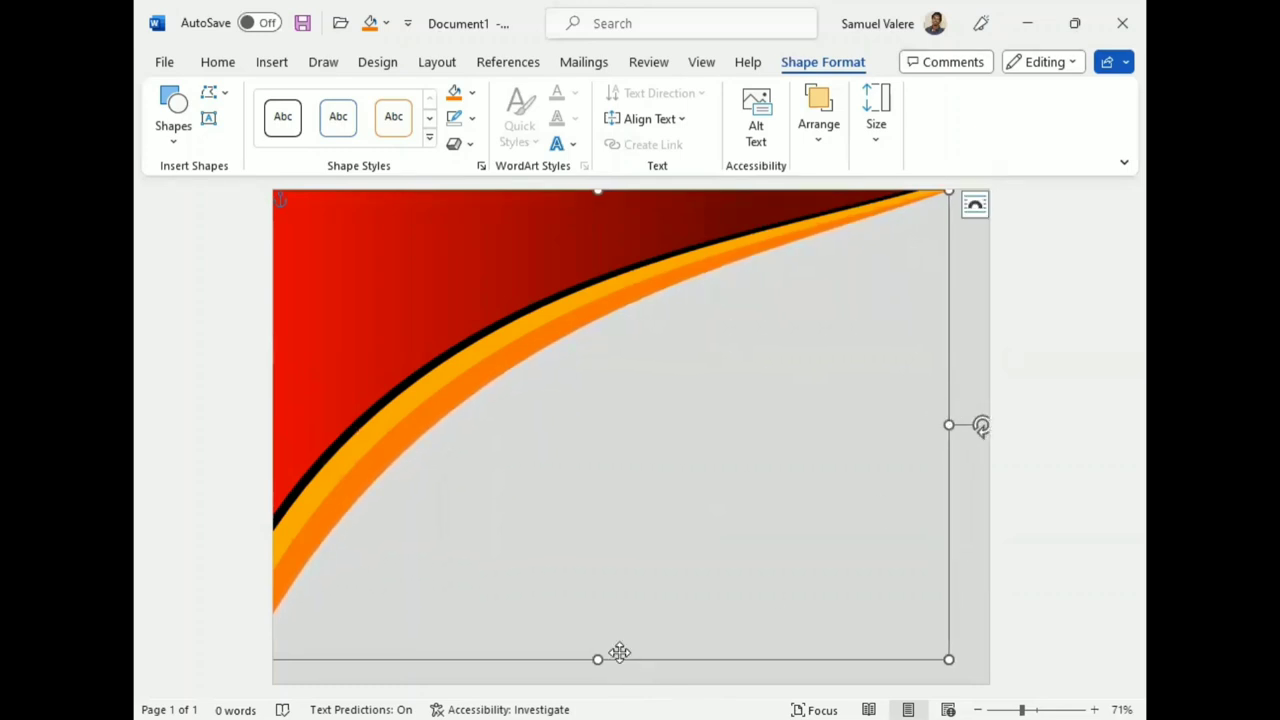
{"action": "left_click_drag", "start_coordinate": [597, 659], "coordinate": [580, 620]}
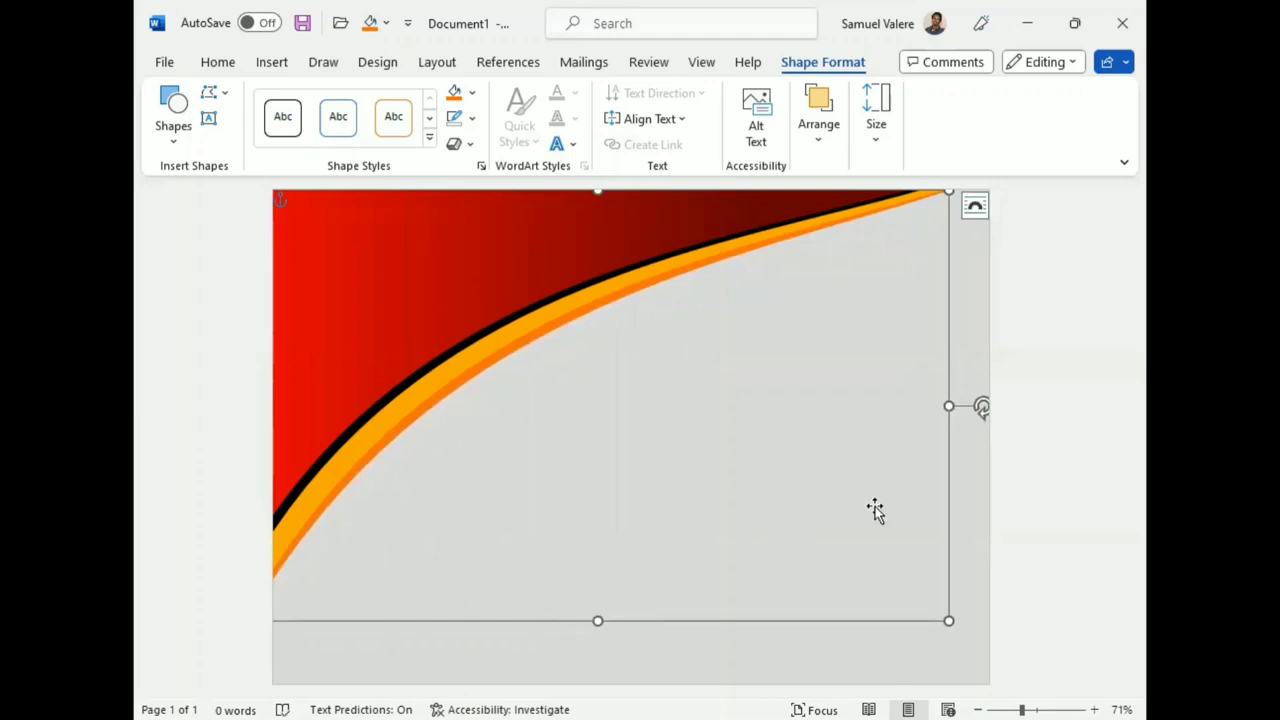
{"action": "left_click_drag", "start_coordinate": [948, 406], "coordinate": [952, 406]}
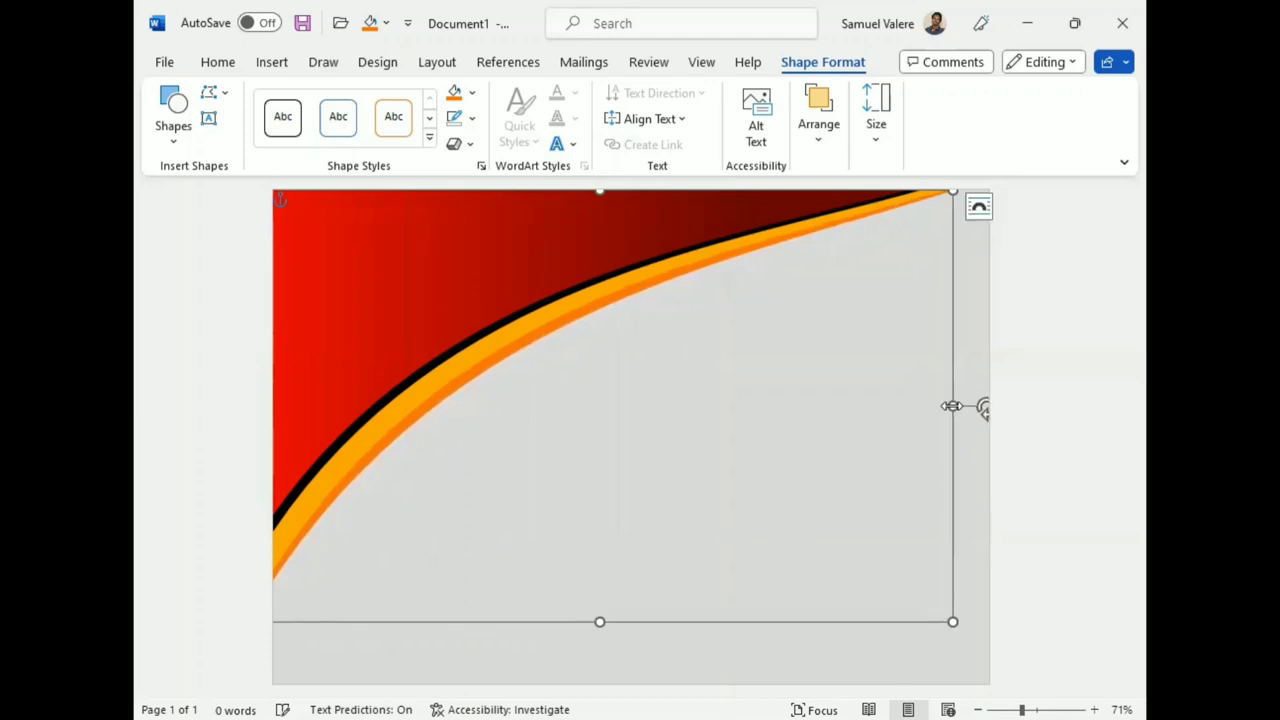
- Draw a text box to the right of the curve to hold the word Certificate
{"action": "left_click", "coordinate": [1045, 356]}
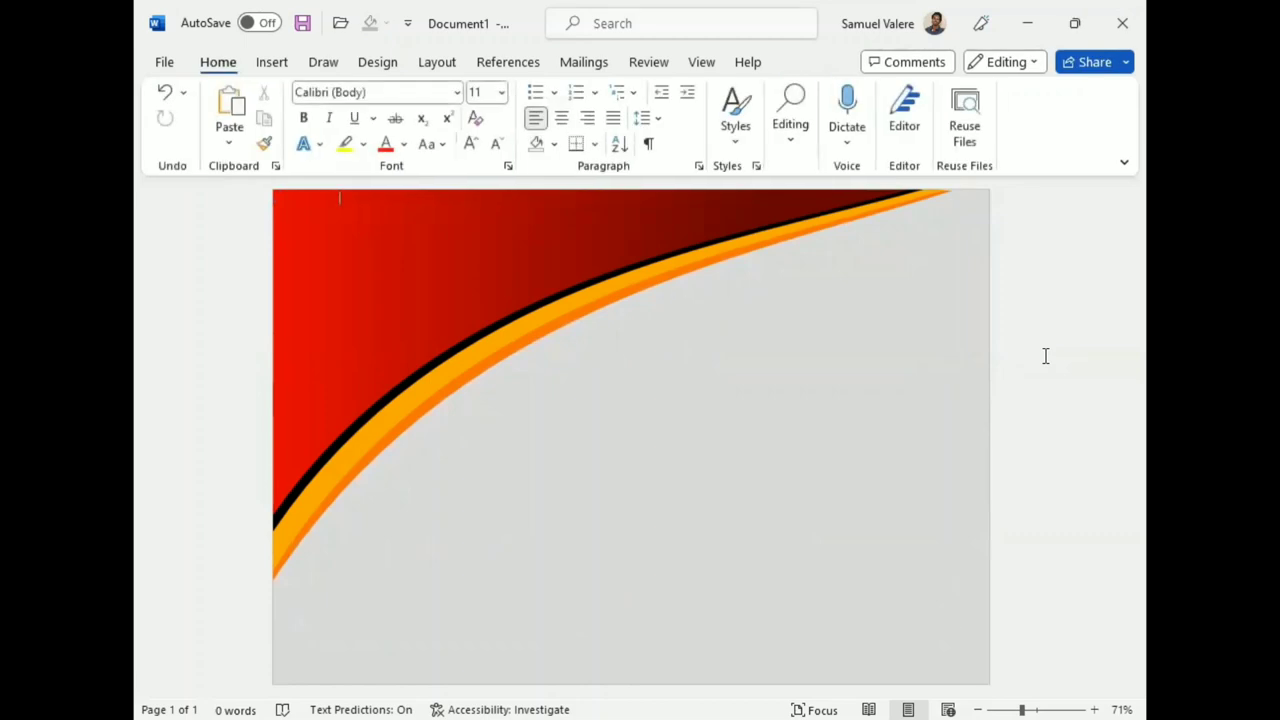
{"action": "left_click", "coordinate": [274, 62]}
{"action": "left_click", "coordinate": [370, 95]}
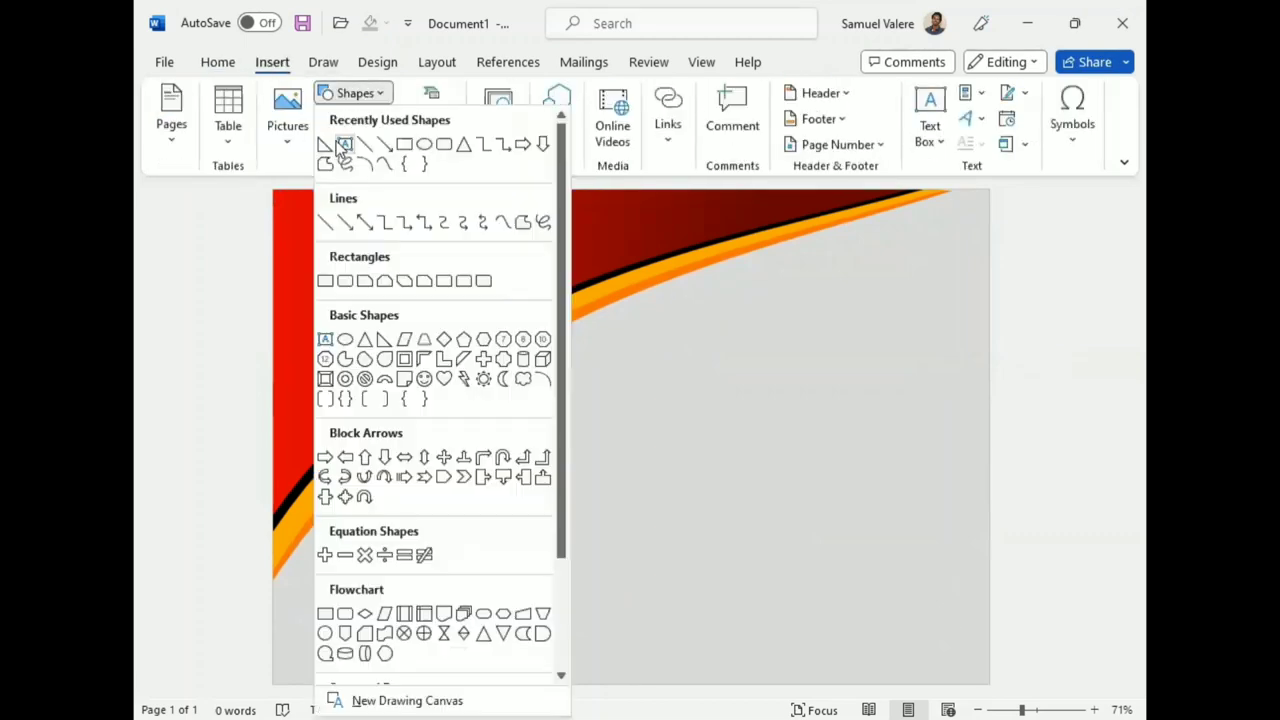
{"action": "left_click", "coordinate": [345, 145]}
{"action": "left_click_drag", "start_coordinate": [643, 351], "coordinate": [893, 451]}
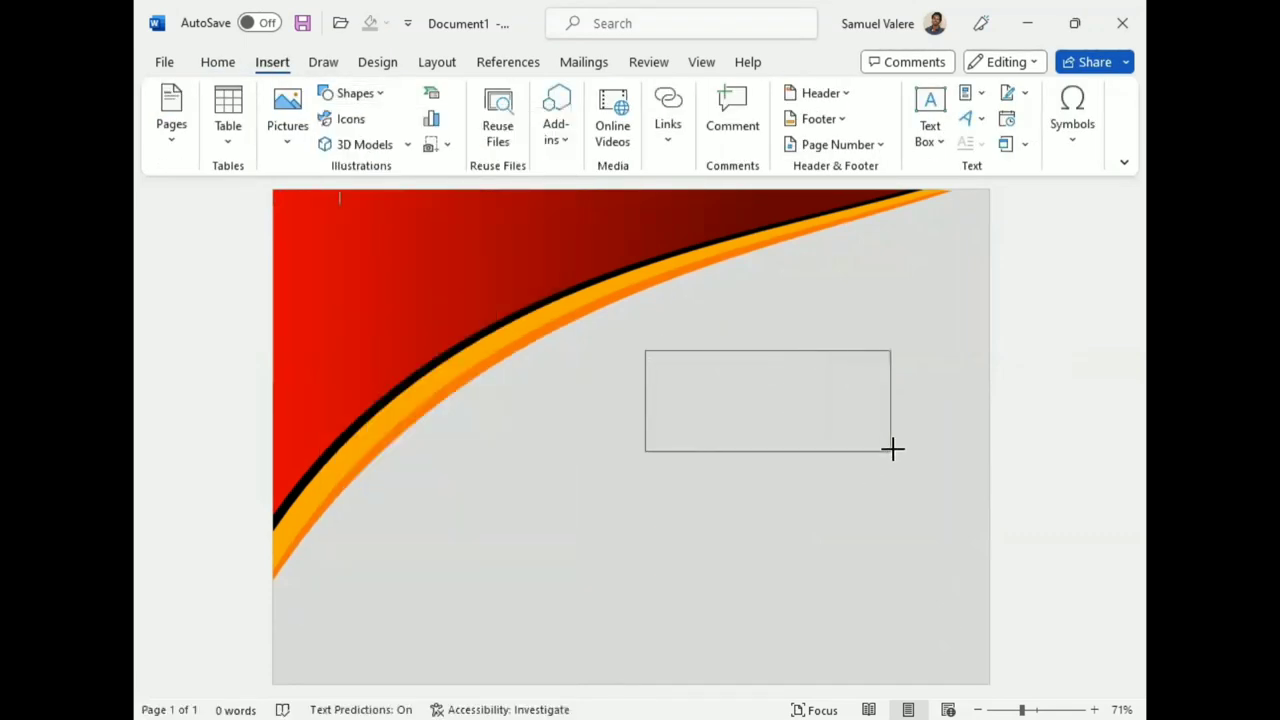
{"action": "type", "text": "d"}
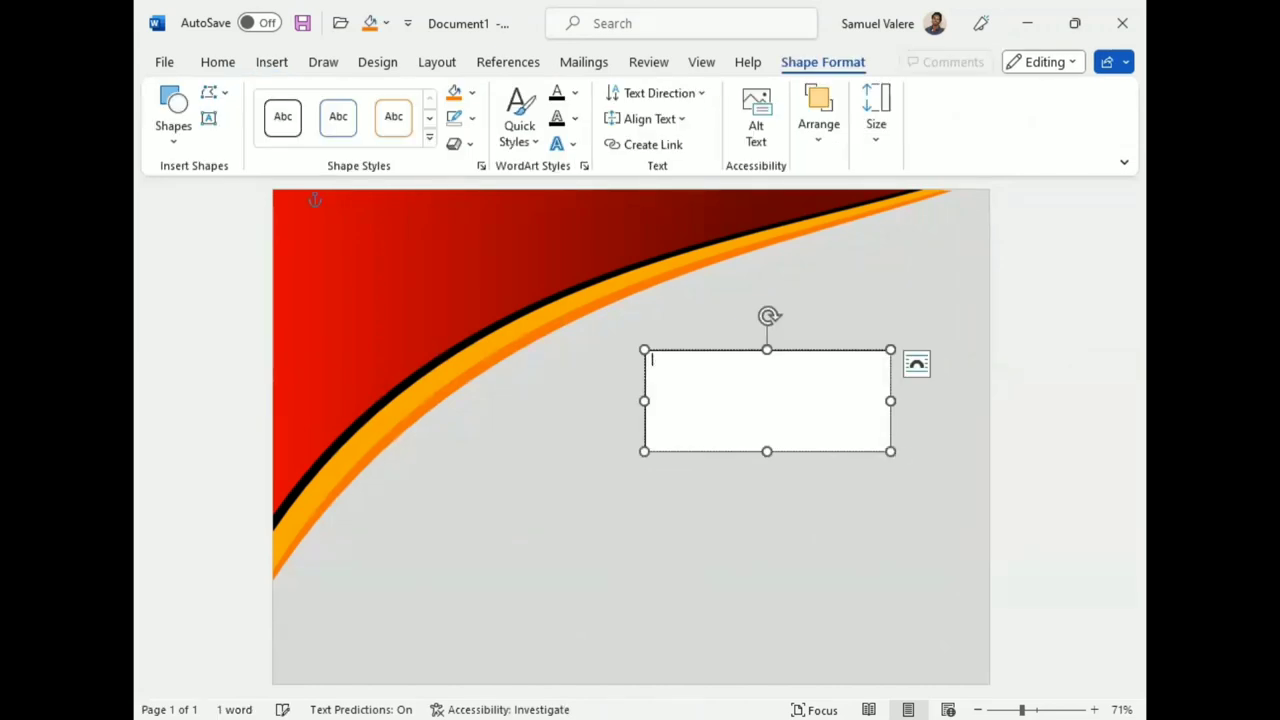
{"action": "key", "text": "BackSpace"}
{"action": "type", "text": "Certificate"}
- Give the Certificate text box no outline and no fill, and centre its text
{"action": "left_click", "coordinate": [472, 118]}
{"action": "left_click", "coordinate": [464, 394]}
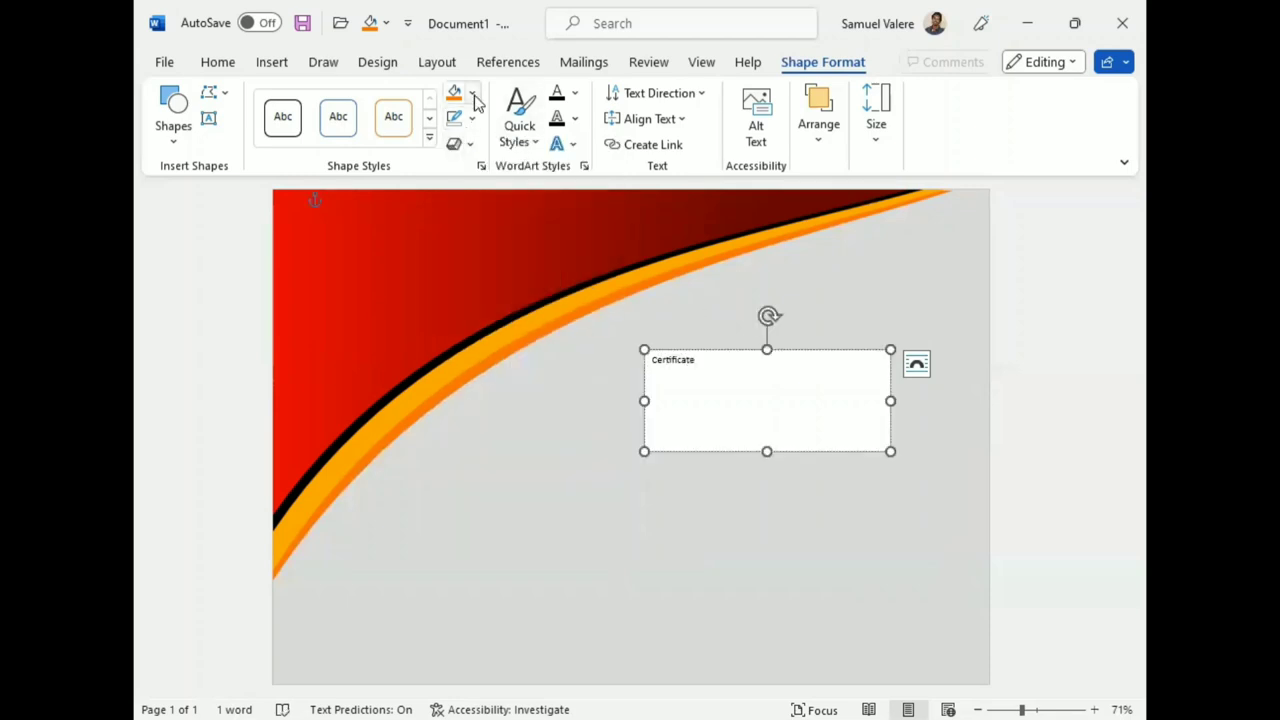
{"action": "left_click", "coordinate": [474, 94]}
{"action": "left_click", "coordinate": [468, 371]}
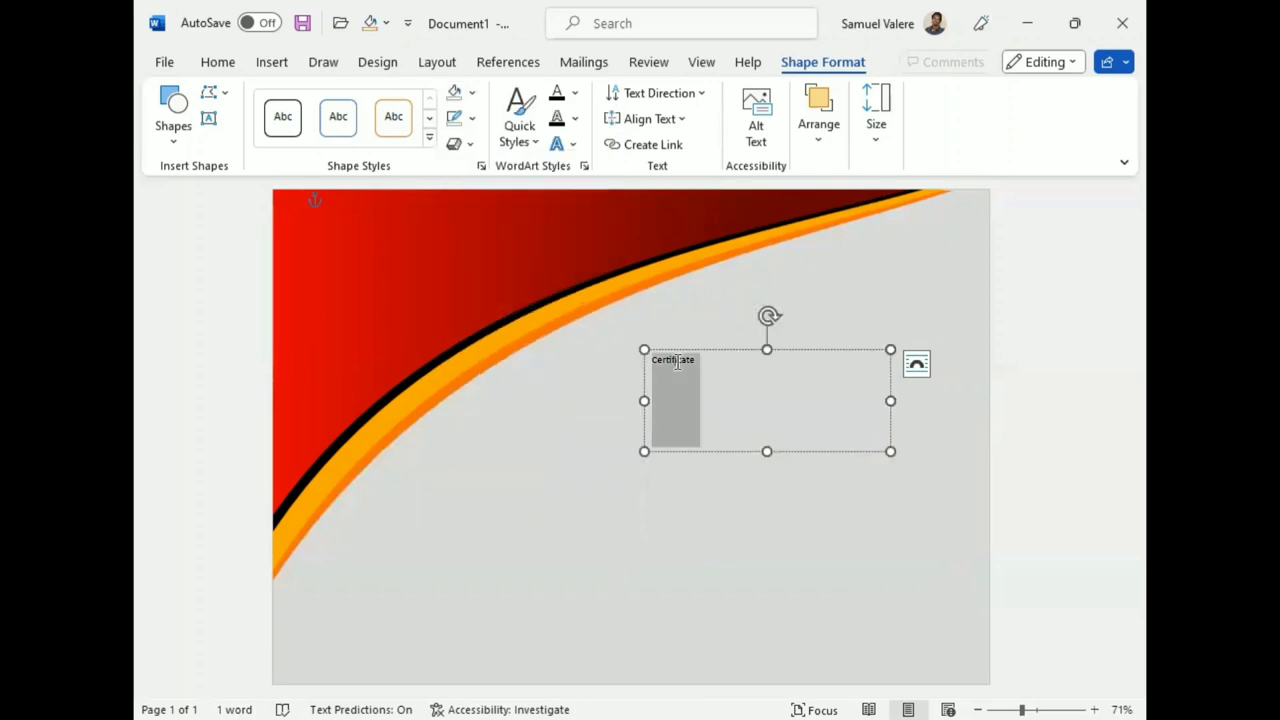
{"action": "left_click", "coordinate": [218, 62]}
{"action": "left_click", "coordinate": [562, 118]}
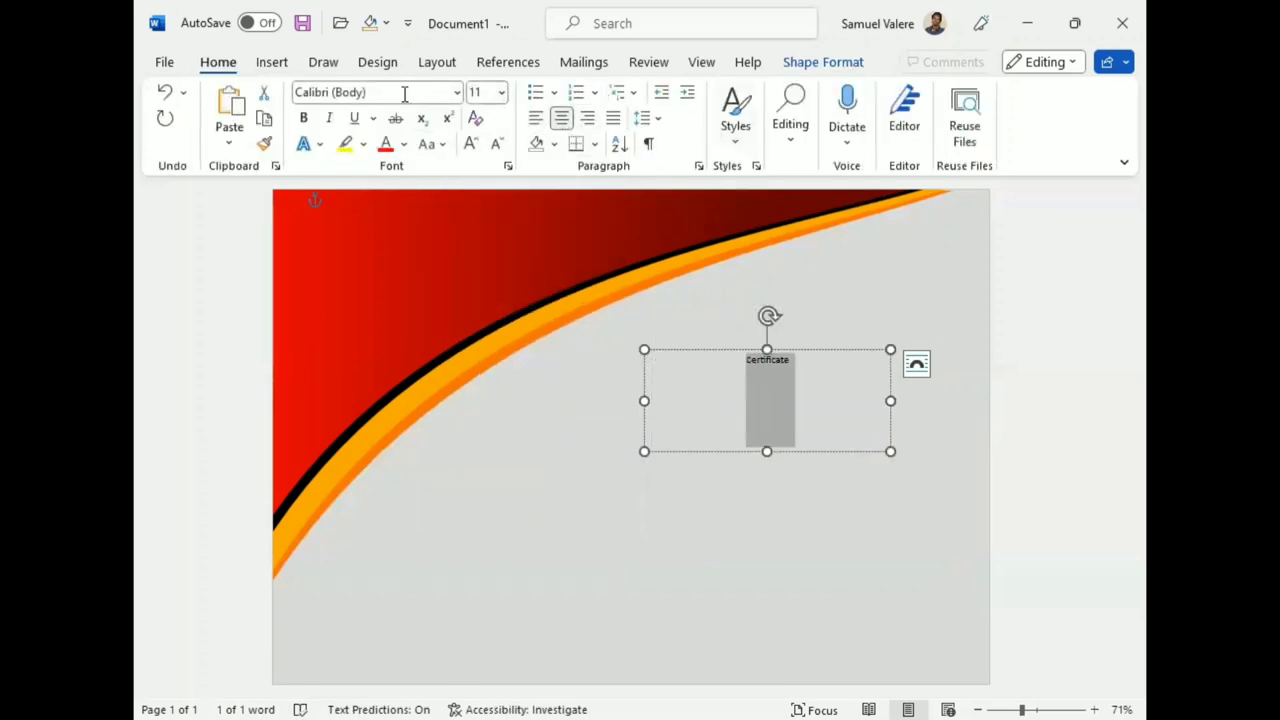
- Make the heading uppercase CERTIFICATE in Agency FB 48 pt and shorten its box to fit
{"action": "left_click", "coordinate": [457, 92]}
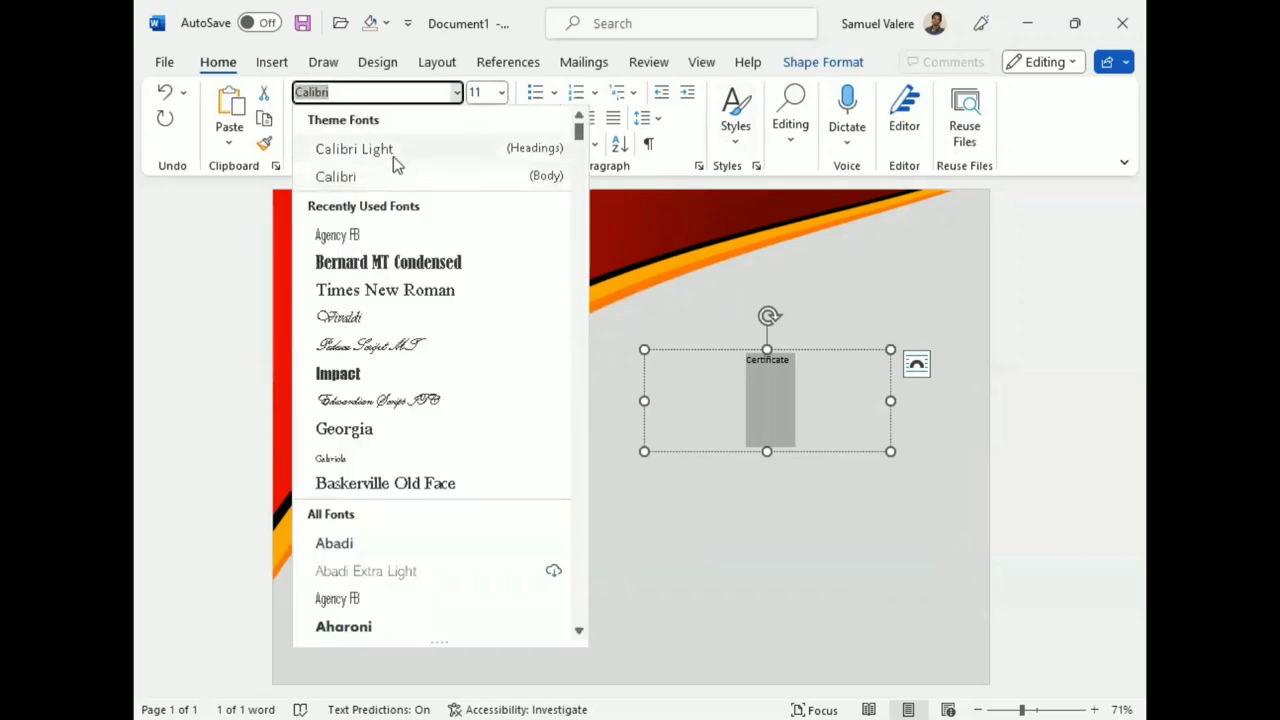
{"action": "left_click", "coordinate": [333, 234]}
{"action": "left_click", "coordinate": [470, 143]}
{"action": "left_click", "coordinate": [470, 143]}
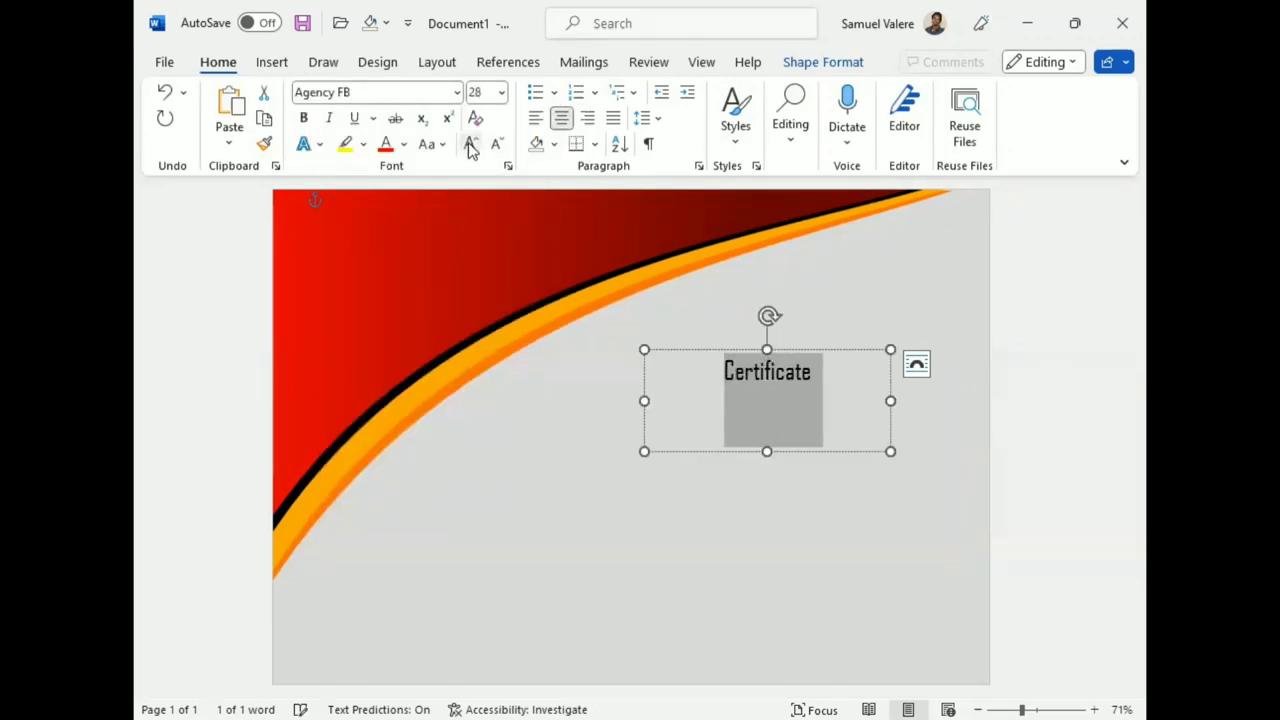
{"action": "left_click", "coordinate": [470, 143]}
{"action": "left_click", "coordinate": [437, 145]}
{"action": "left_click", "coordinate": [474, 226]}
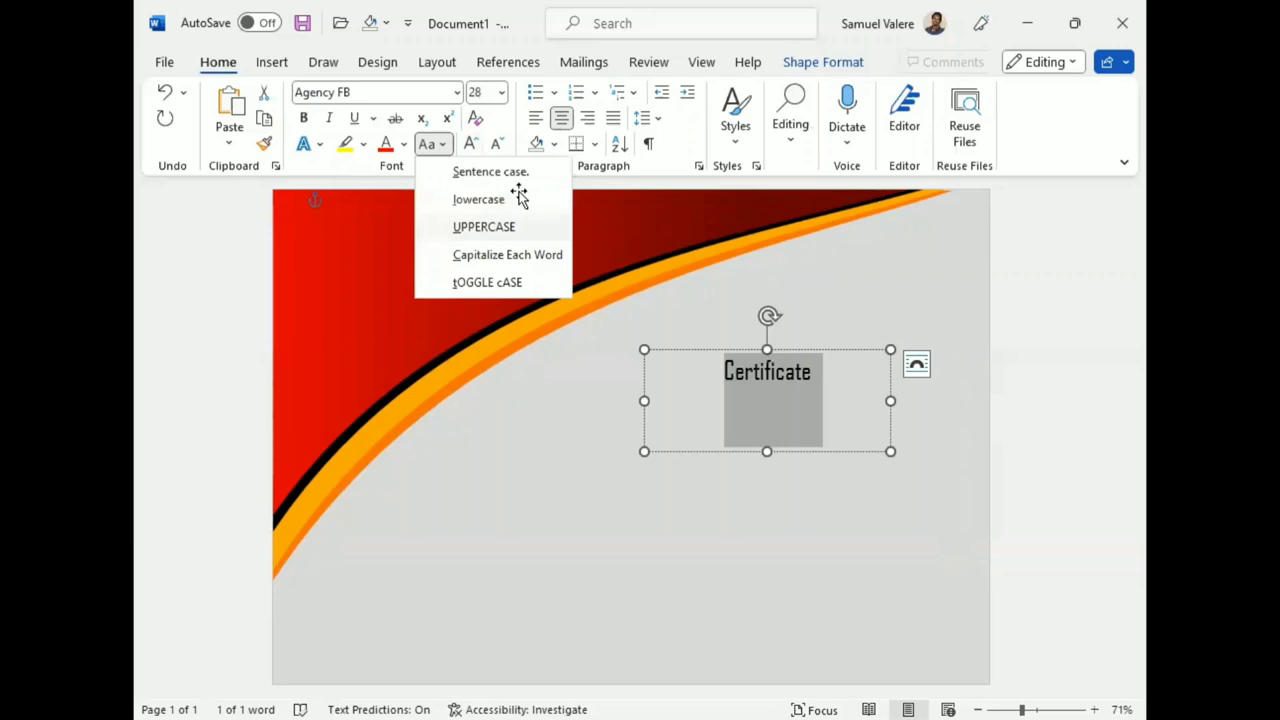
{"action": "left_click", "coordinate": [472, 144]}
{"action": "left_click", "coordinate": [472, 144]}
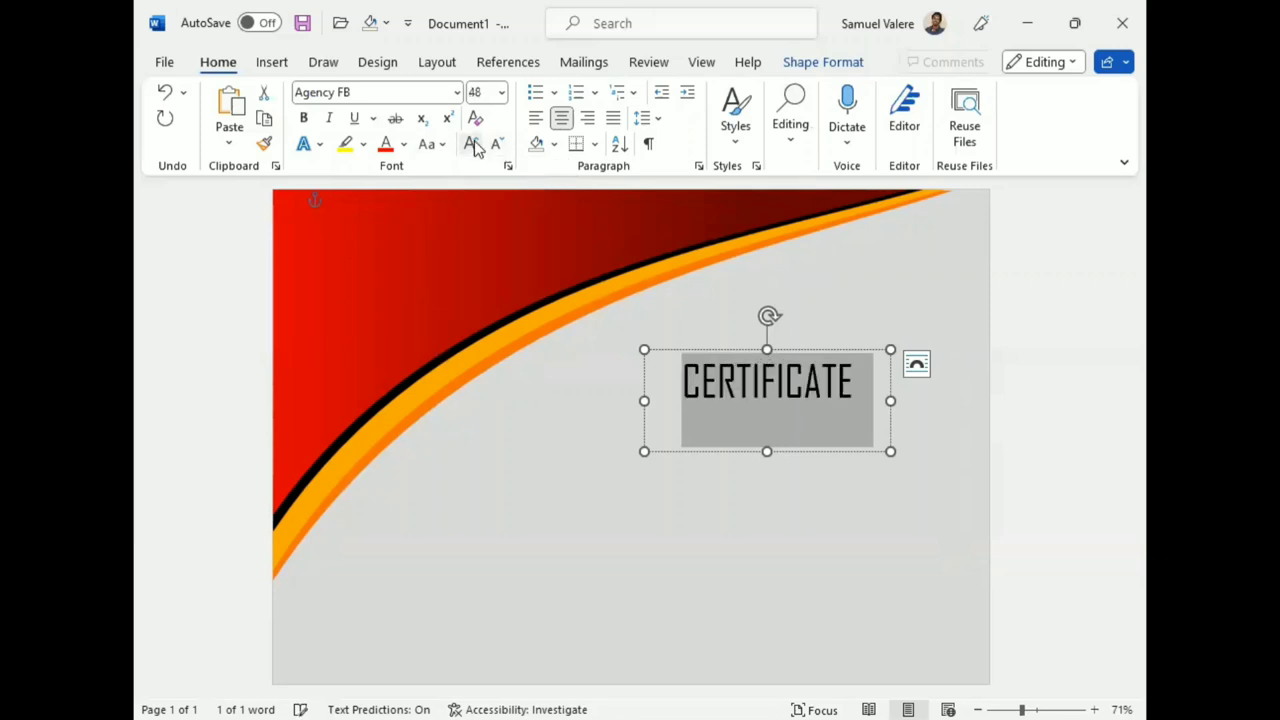
{"action": "left_click", "coordinate": [768, 446]}
{"action": "left_click_drag", "start_coordinate": [768, 446], "coordinate": [768, 411]}
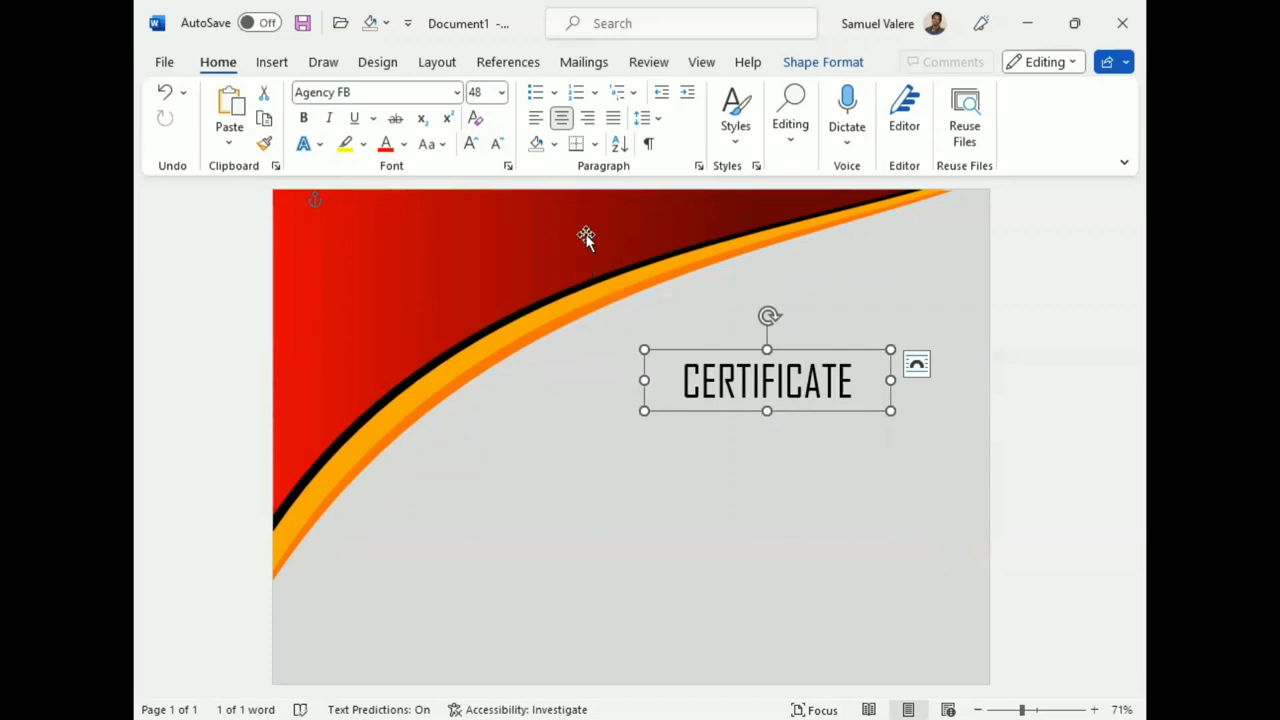
- Expand the CERTIFICATE character spacing by 2 pt in the Font dialog
{"action": "left_click", "coordinate": [507, 165]}
{"action": "left_click", "coordinate": [522, 143]}
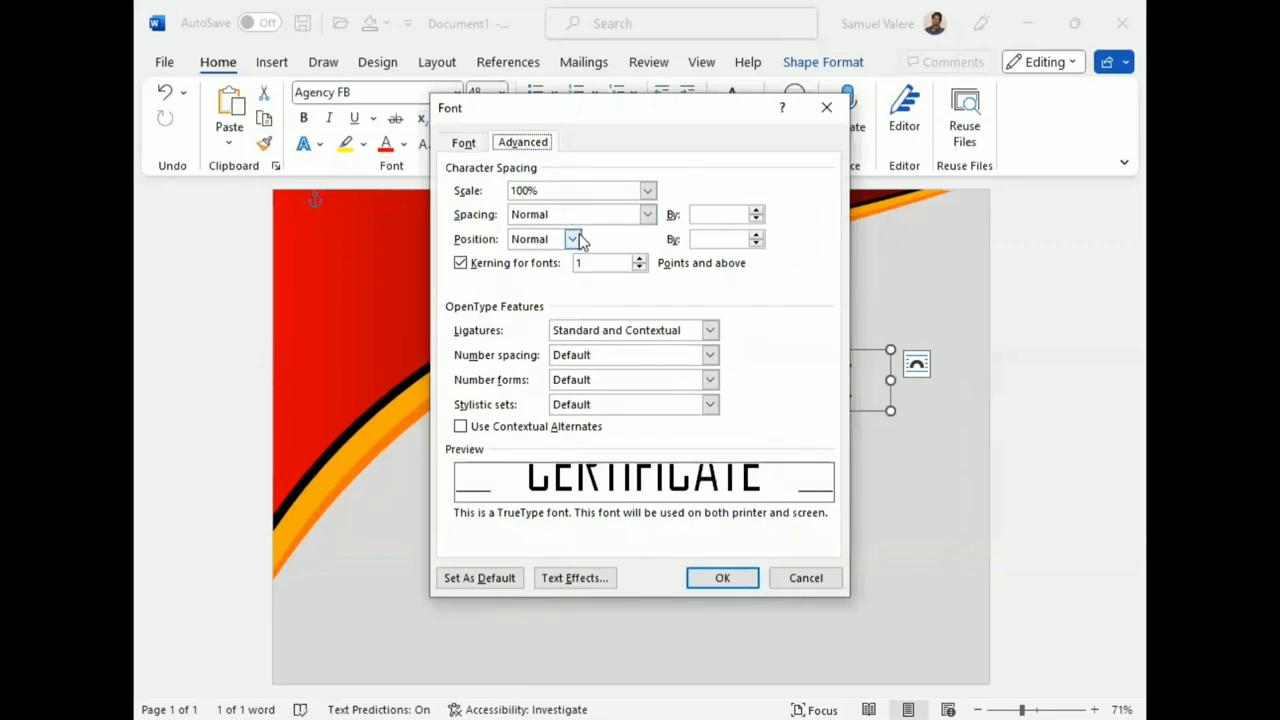
{"action": "left_click", "coordinate": [648, 216]}
{"action": "left_click", "coordinate": [648, 216]}
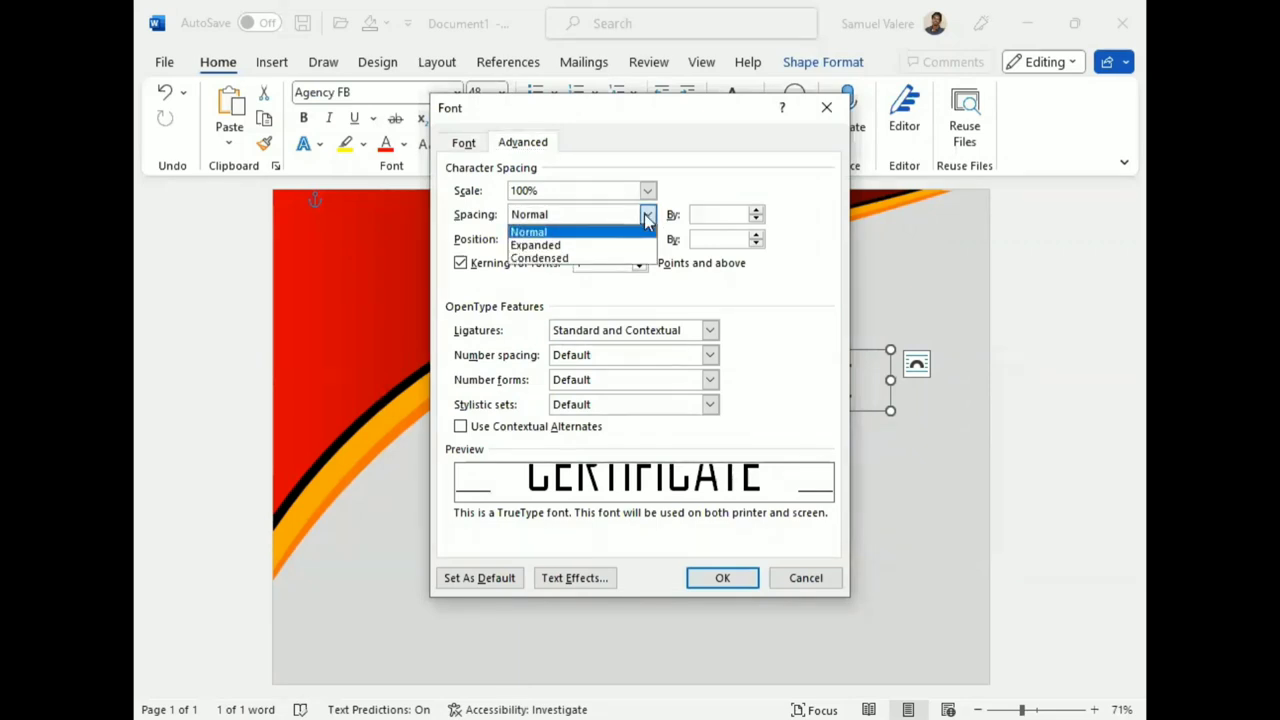
{"action": "key", "text": "Return"}
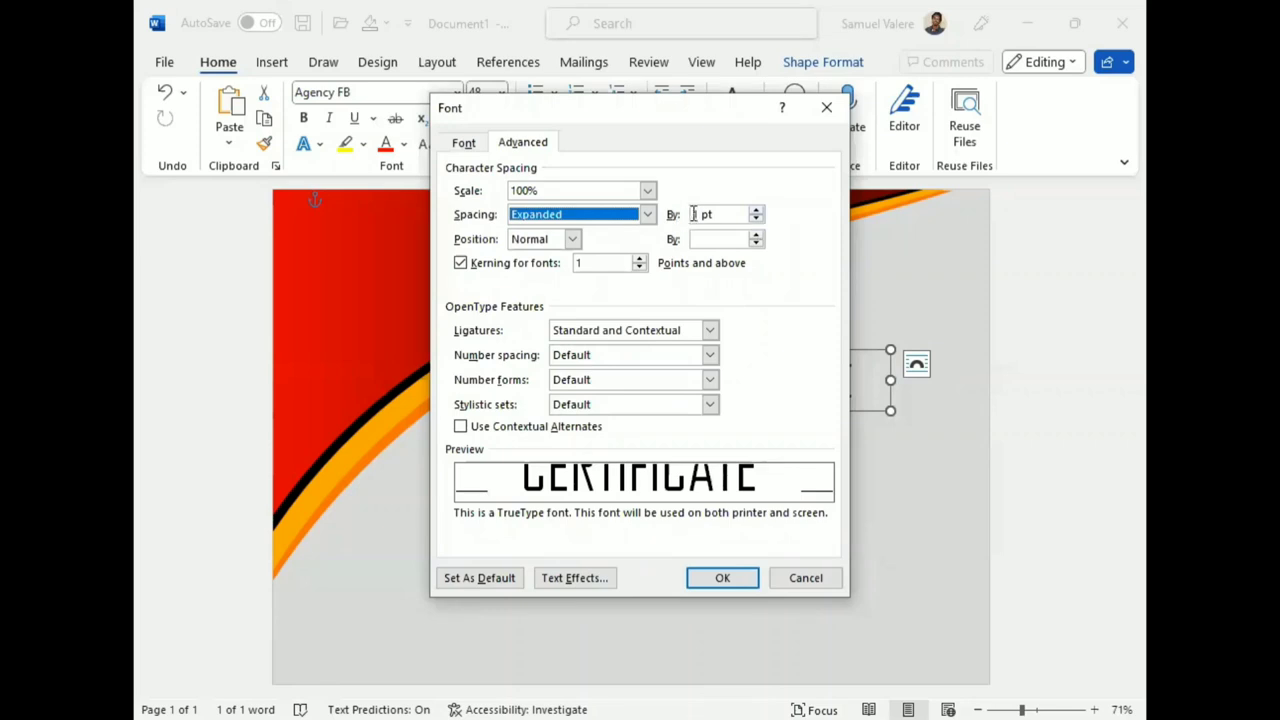
{"action": "double_click", "coordinate": [693, 214]}
{"action": "key", "text": "Delete"}
{"action": "type", "text": "2"}
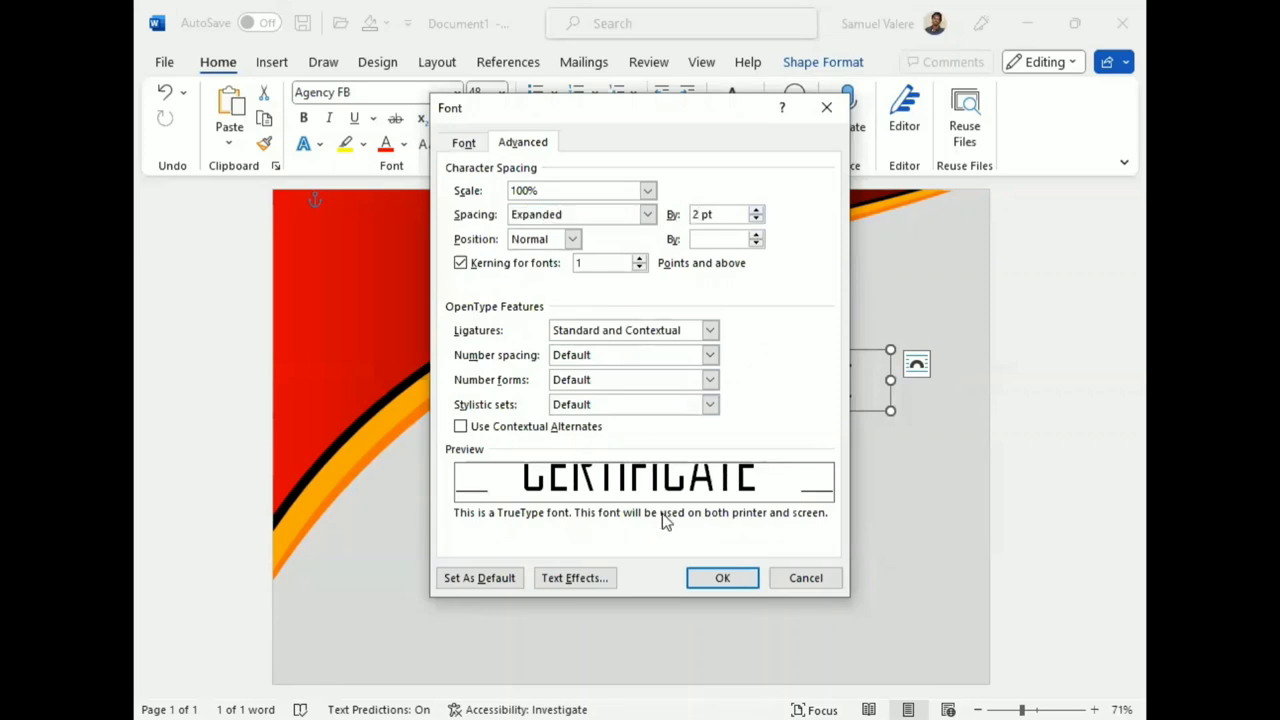
{"action": "left_click", "coordinate": [733, 579]}
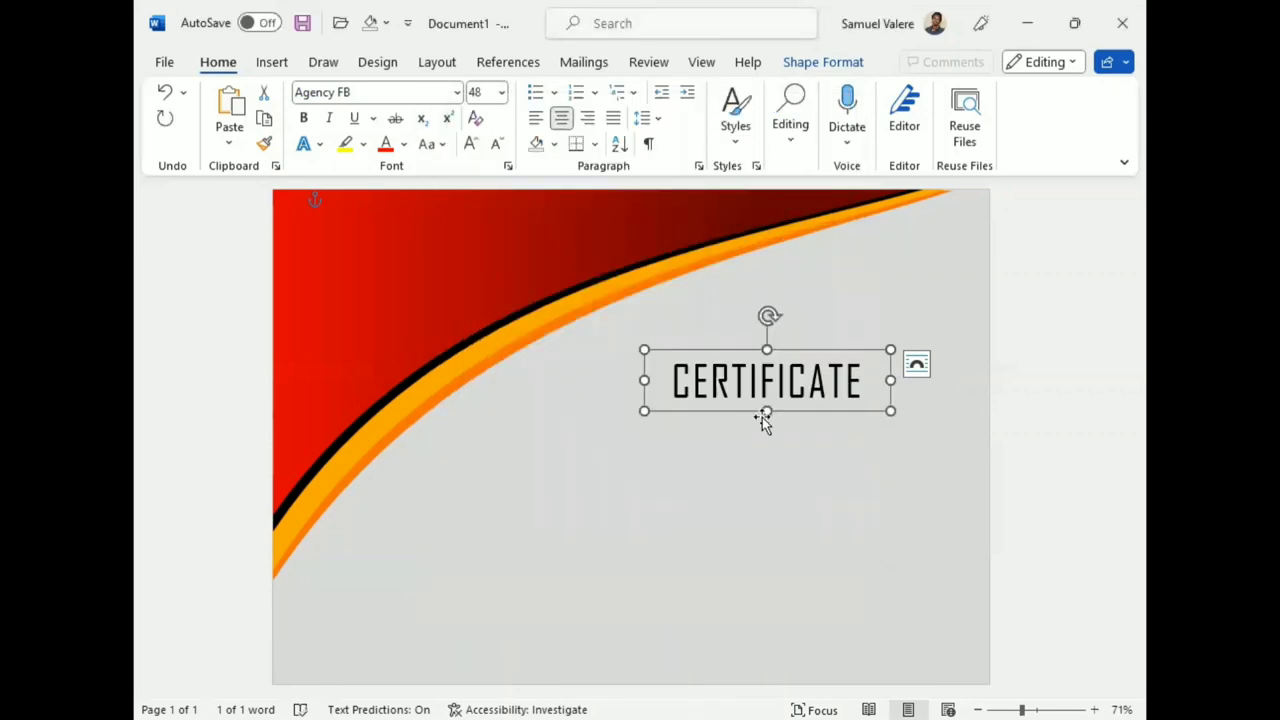
- Move the CERTIFICATE box to the page's top-right corner and narrow it
{"action": "left_click_drag", "start_coordinate": [756, 411], "coordinate": [879, 302]}
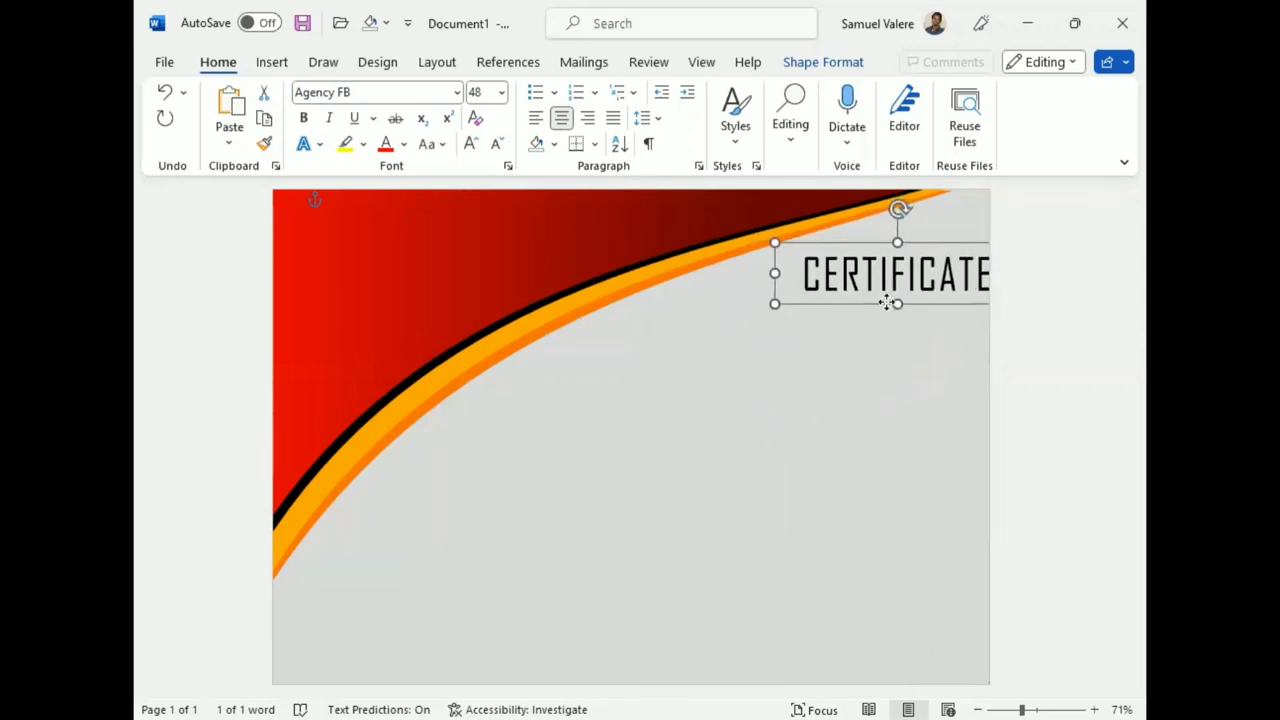
{"action": "left_click_drag", "start_coordinate": [879, 302], "coordinate": [860, 302]}
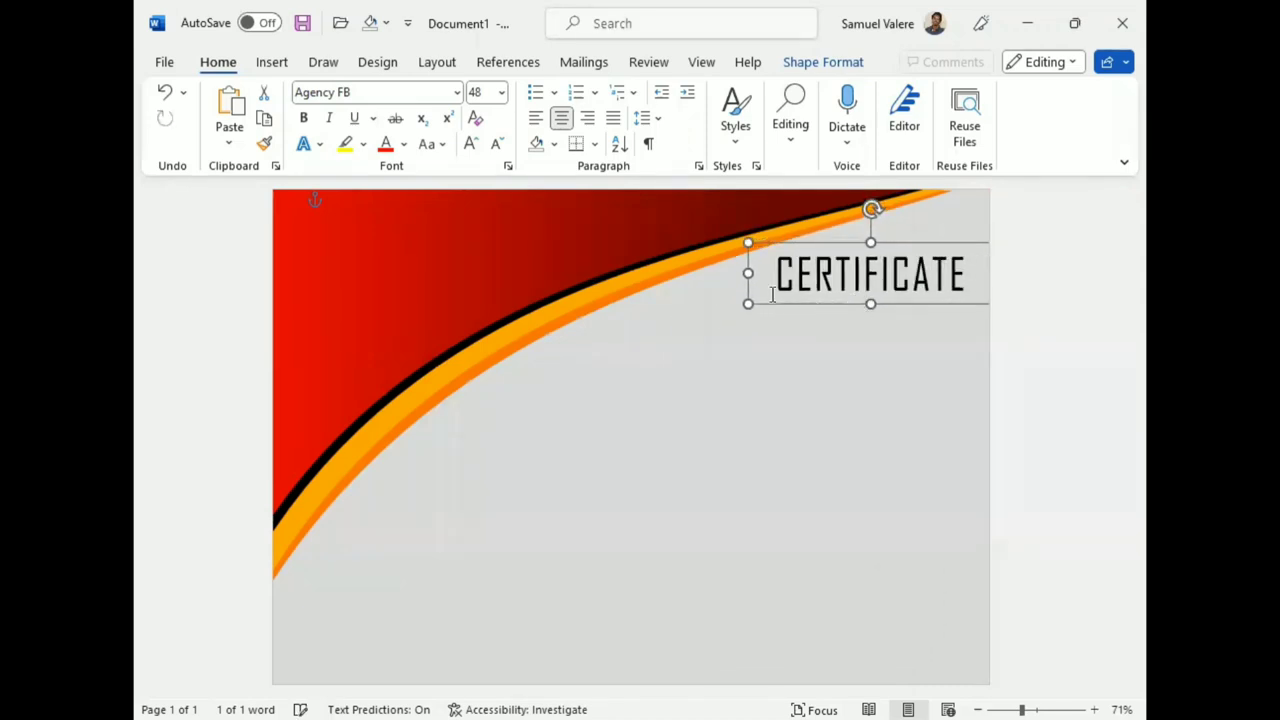
{"action": "left_click_drag", "start_coordinate": [749, 273], "coordinate": [779, 277]}
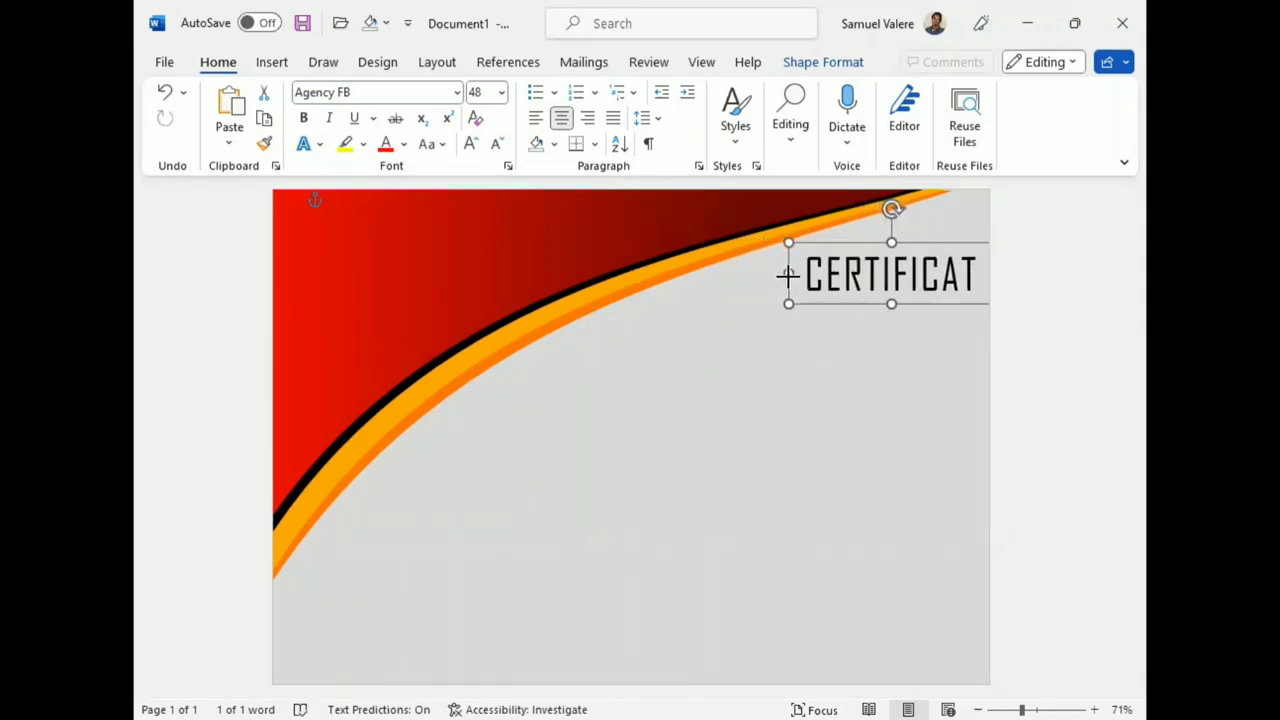
{"action": "left_click_drag", "start_coordinate": [909, 306], "coordinate": [906, 311]}
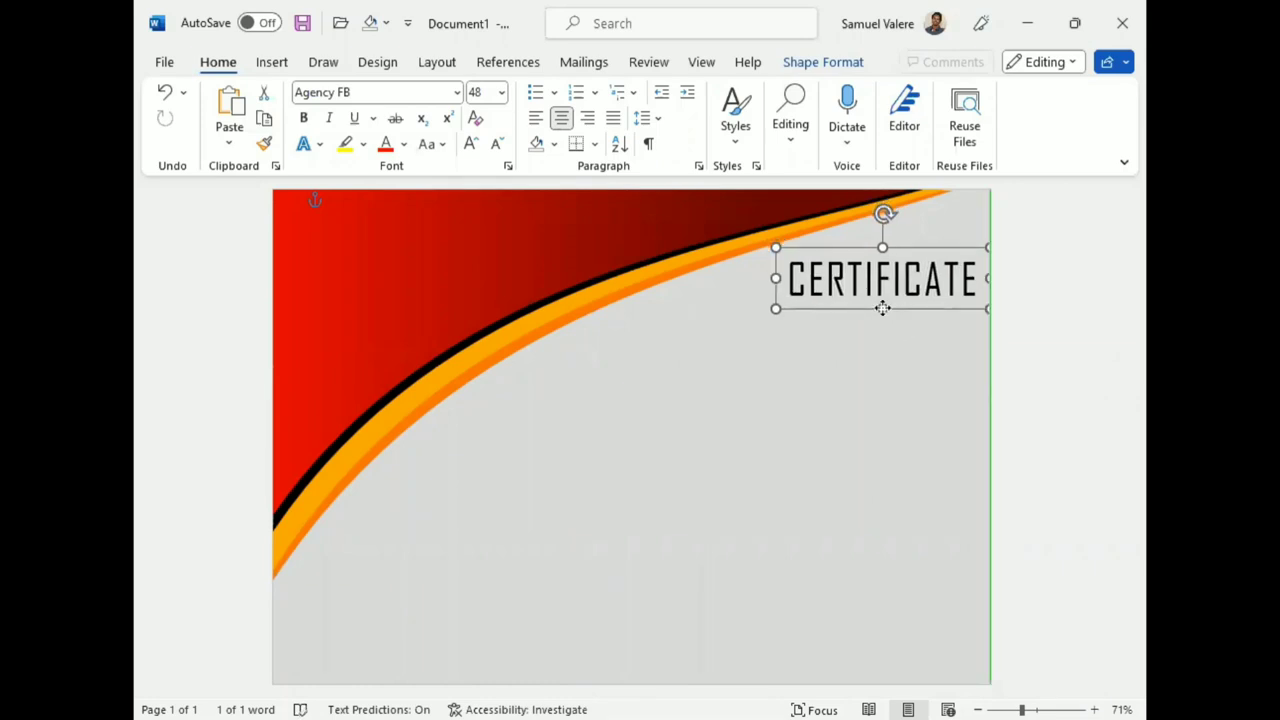
- Reduce CERTIFICATE to 36 pt and refine the box's size and position below the curve
{"action": "double_click", "coordinate": [856, 280]}
{"action": "left_click", "coordinate": [799, 213]}
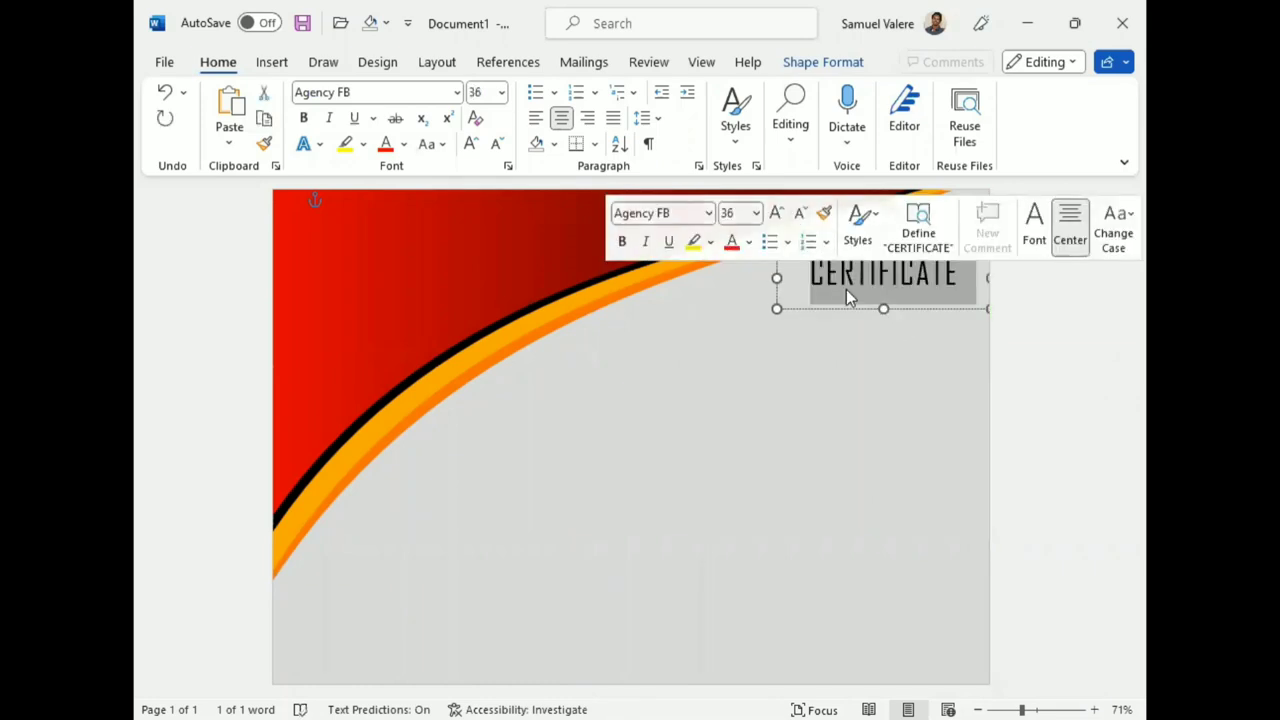
{"action": "left_click_drag", "start_coordinate": [777, 277], "coordinate": [818, 273]}
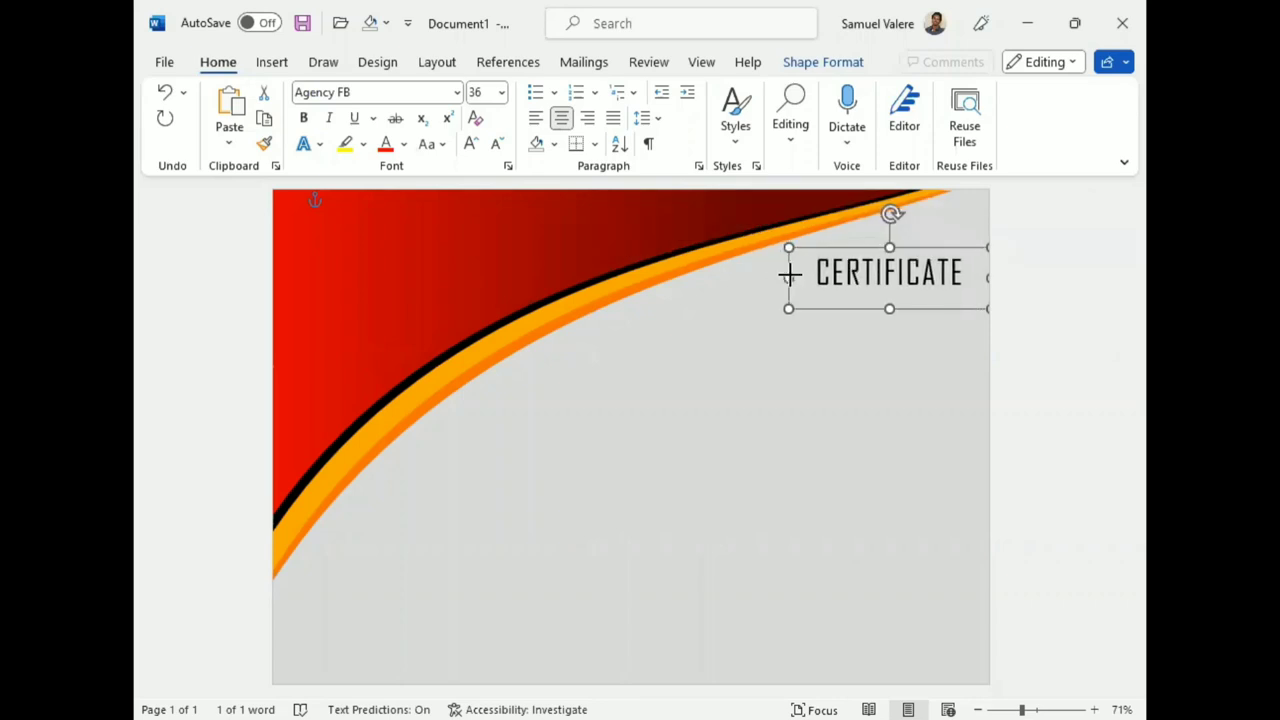
{"action": "left_click_drag", "start_coordinate": [891, 309], "coordinate": [865, 309]}
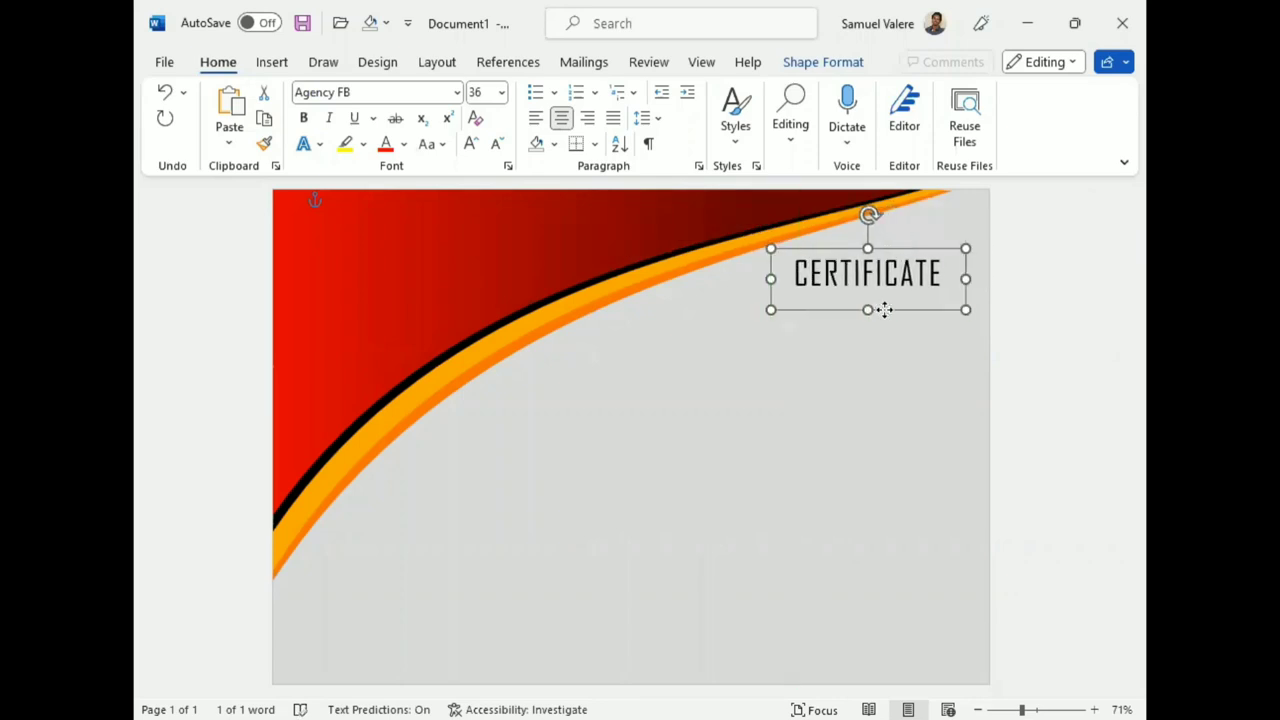
{"action": "left_click_drag", "start_coordinate": [770, 277], "coordinate": [796, 278]}
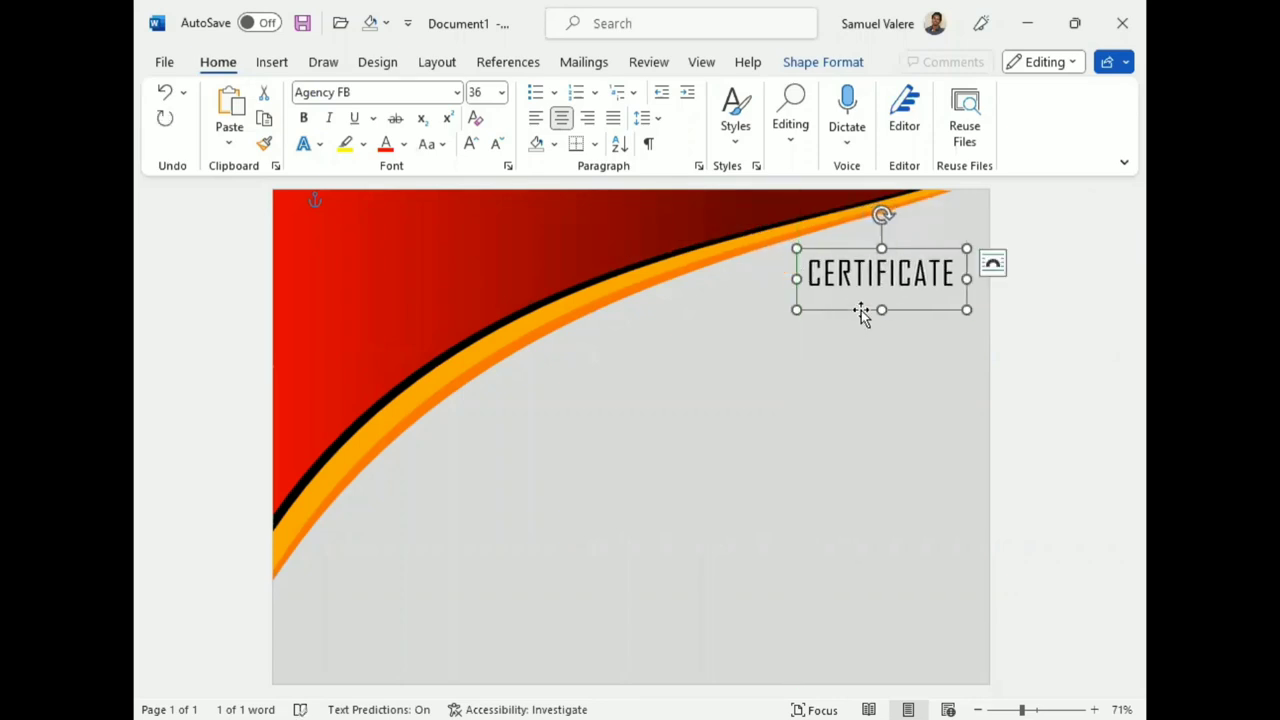
{"action": "left_click_drag", "start_coordinate": [880, 309], "coordinate": [890, 284]}
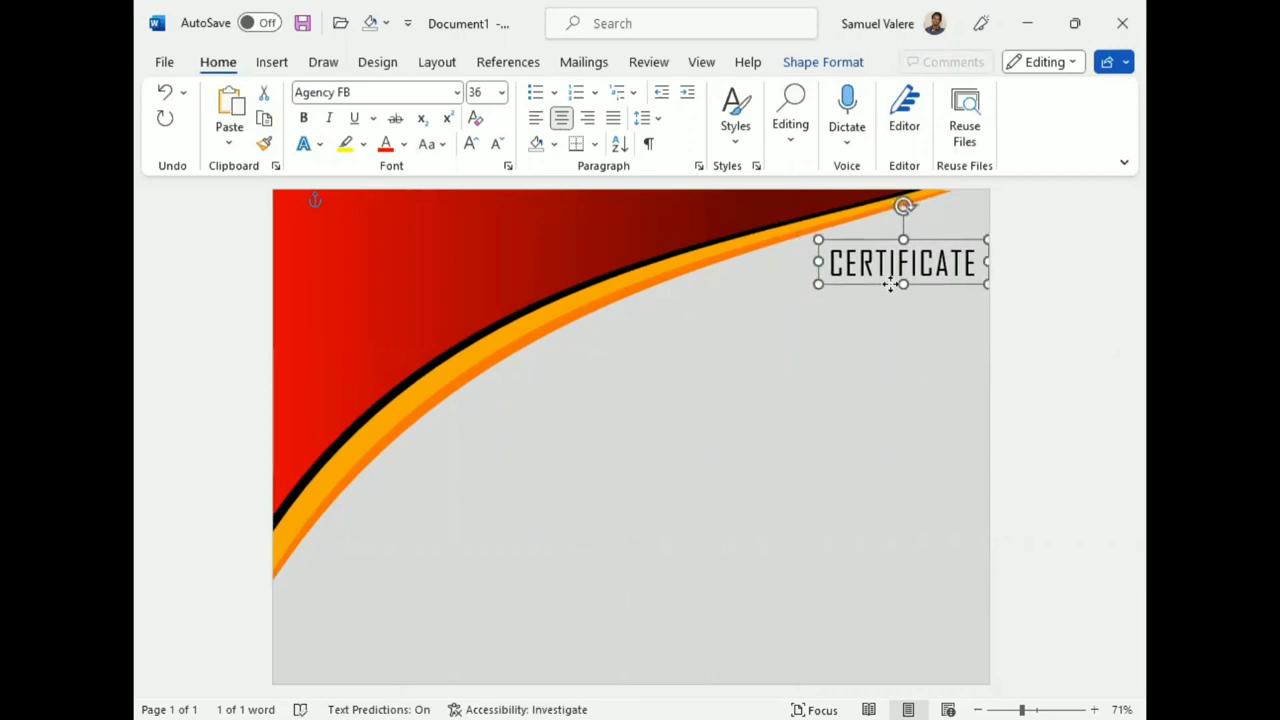
{"action": "left_click", "coordinate": [884, 292]}
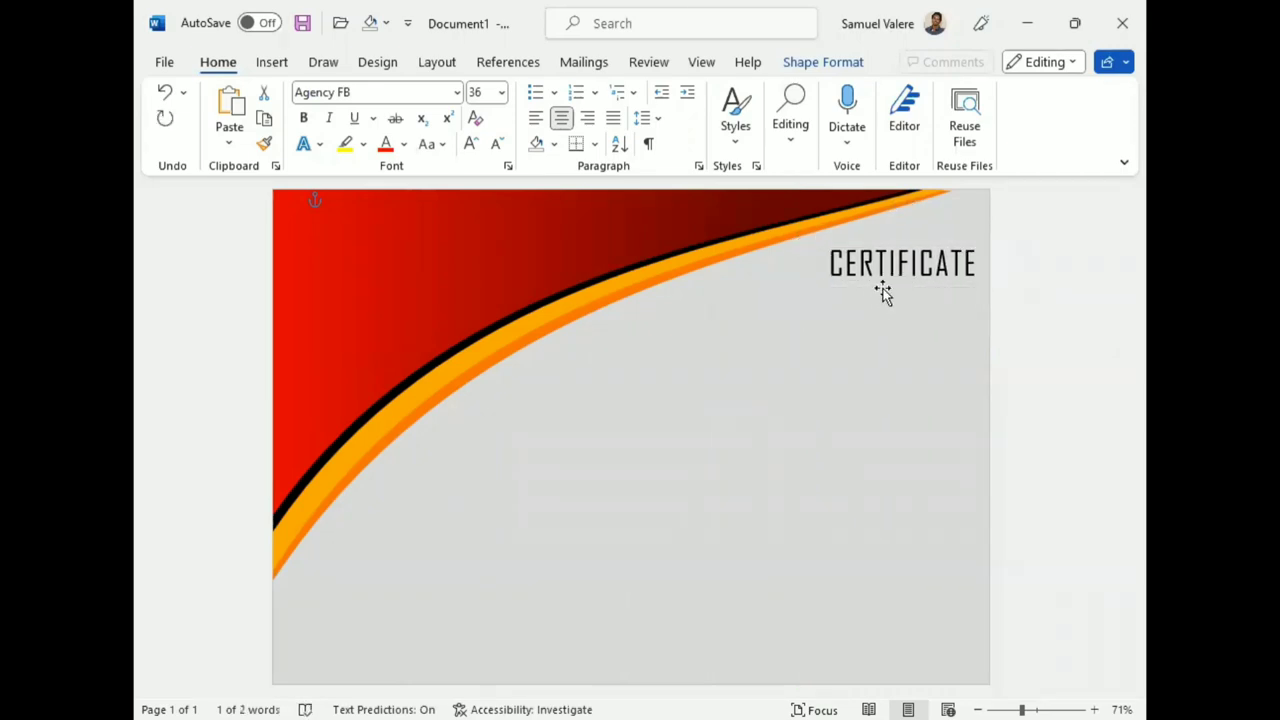
{"action": "left_click", "coordinate": [899, 268]}
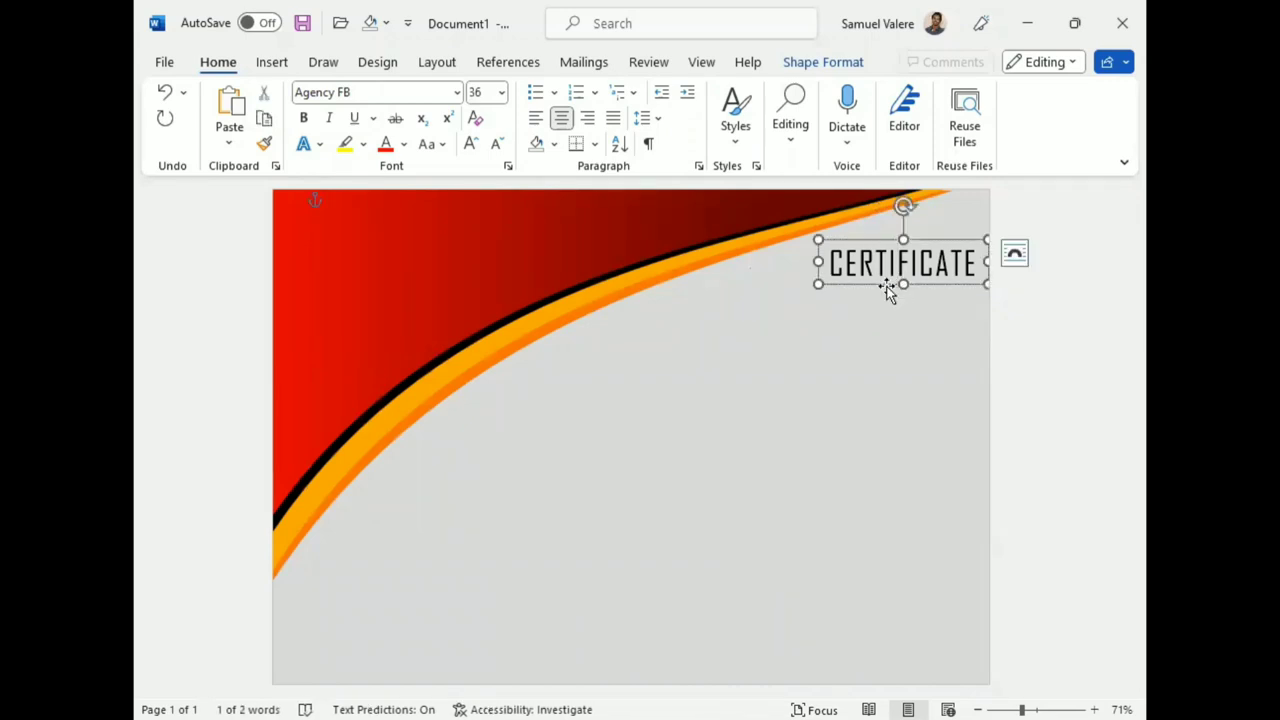
{"action": "left_click", "coordinate": [887, 291]}
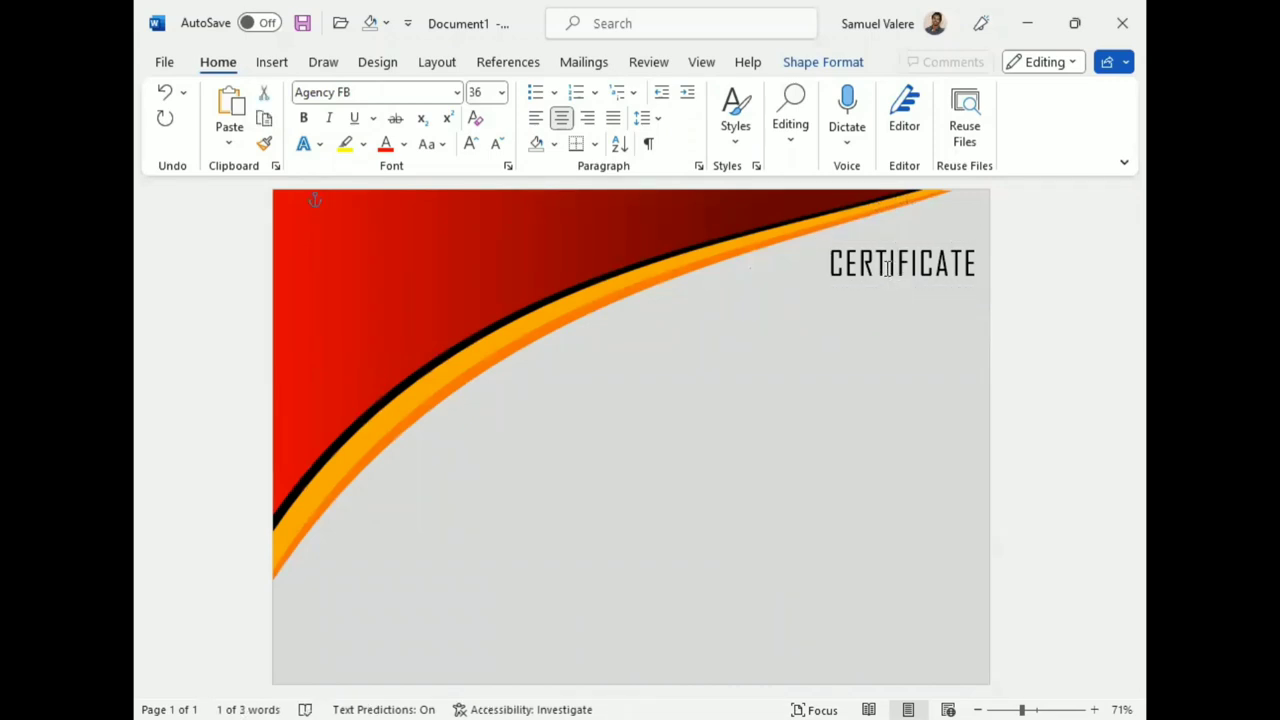
{"action": "left_click", "coordinate": [887, 268]}
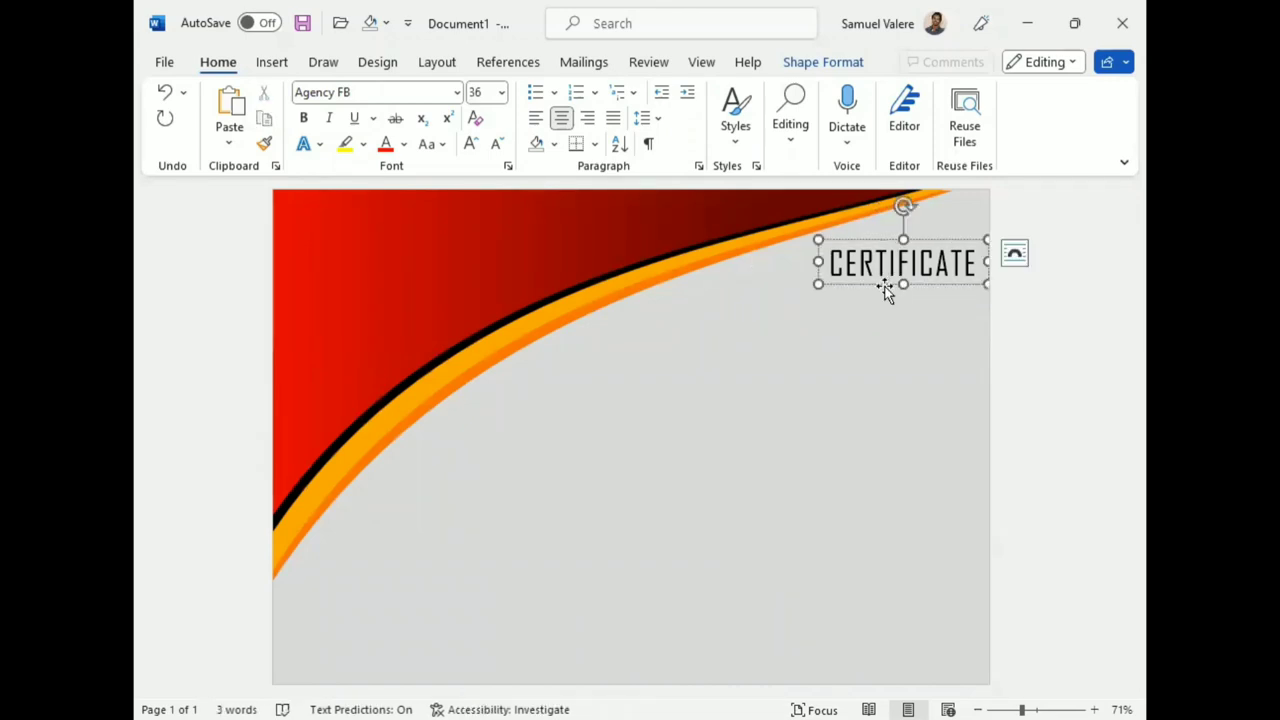
{"action": "left_click", "coordinate": [822, 356]}
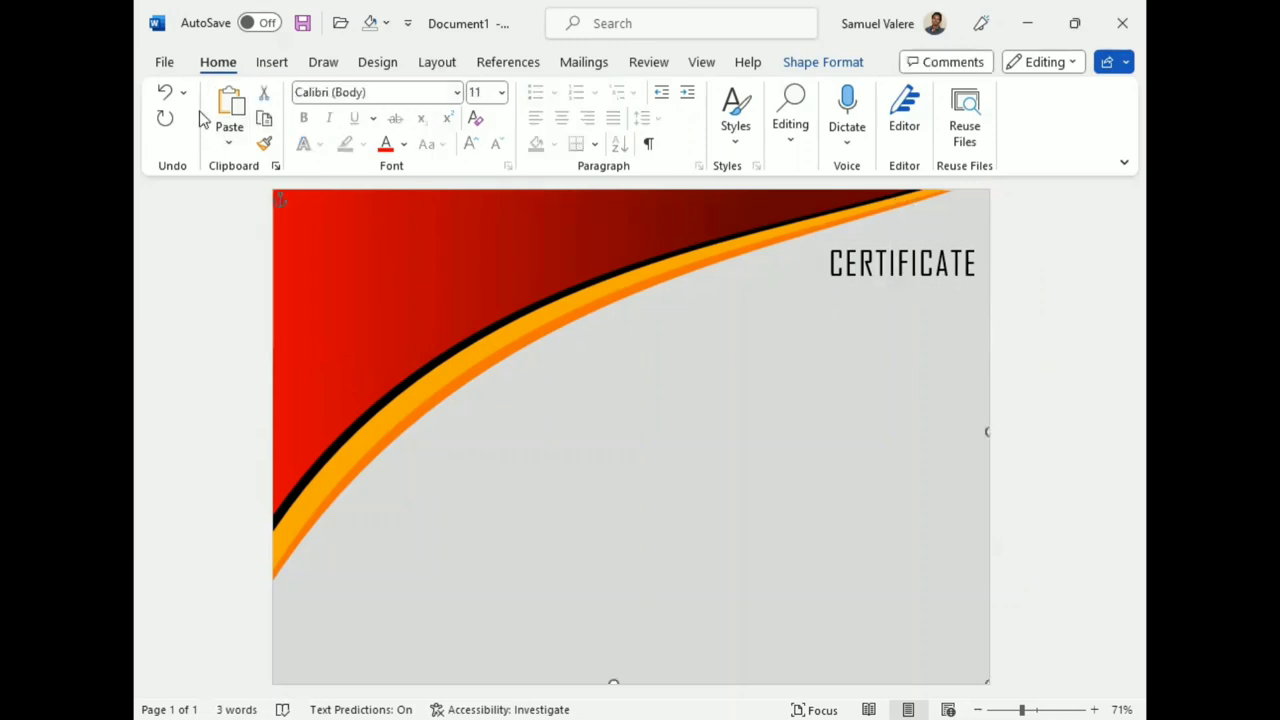
- Draw a borderless, unfilled text box below the CERTIFICATE heading
{"action": "left_click", "coordinate": [272, 62]}
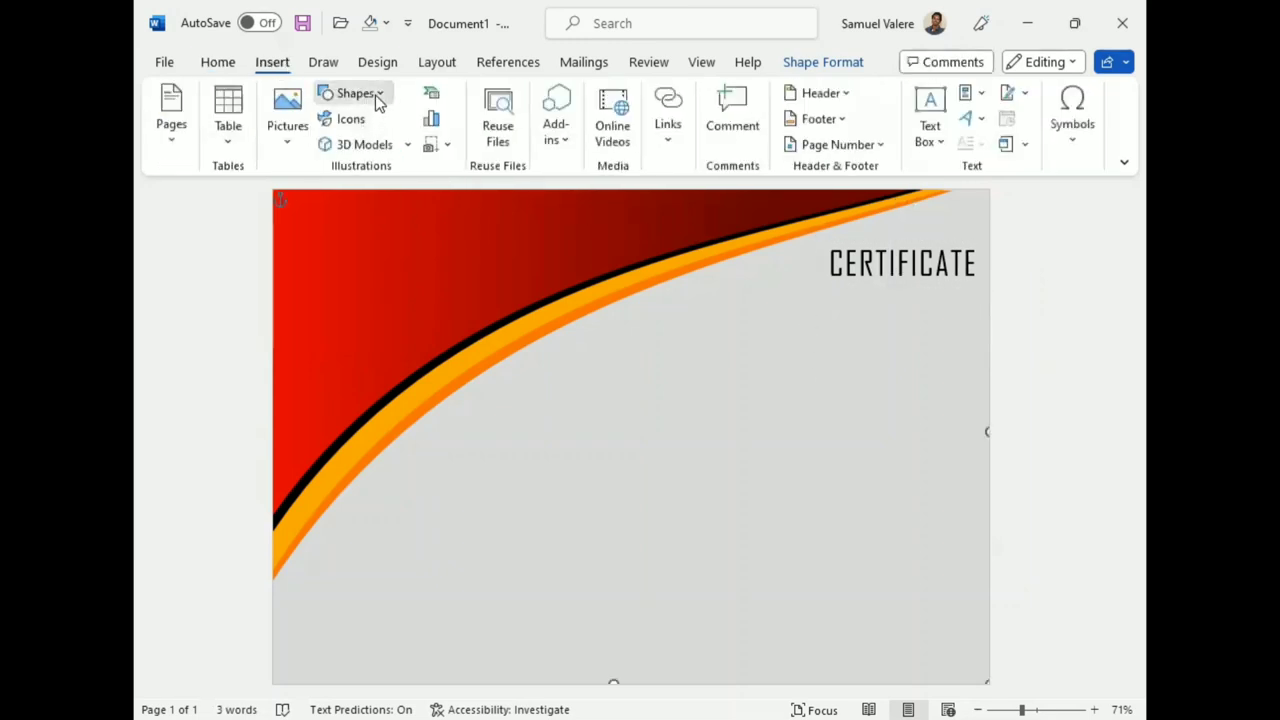
{"action": "left_click", "coordinate": [352, 93]}
{"action": "left_click", "coordinate": [347, 145]}
{"action": "left_click_drag", "start_coordinate": [710, 338], "coordinate": [903, 418]}
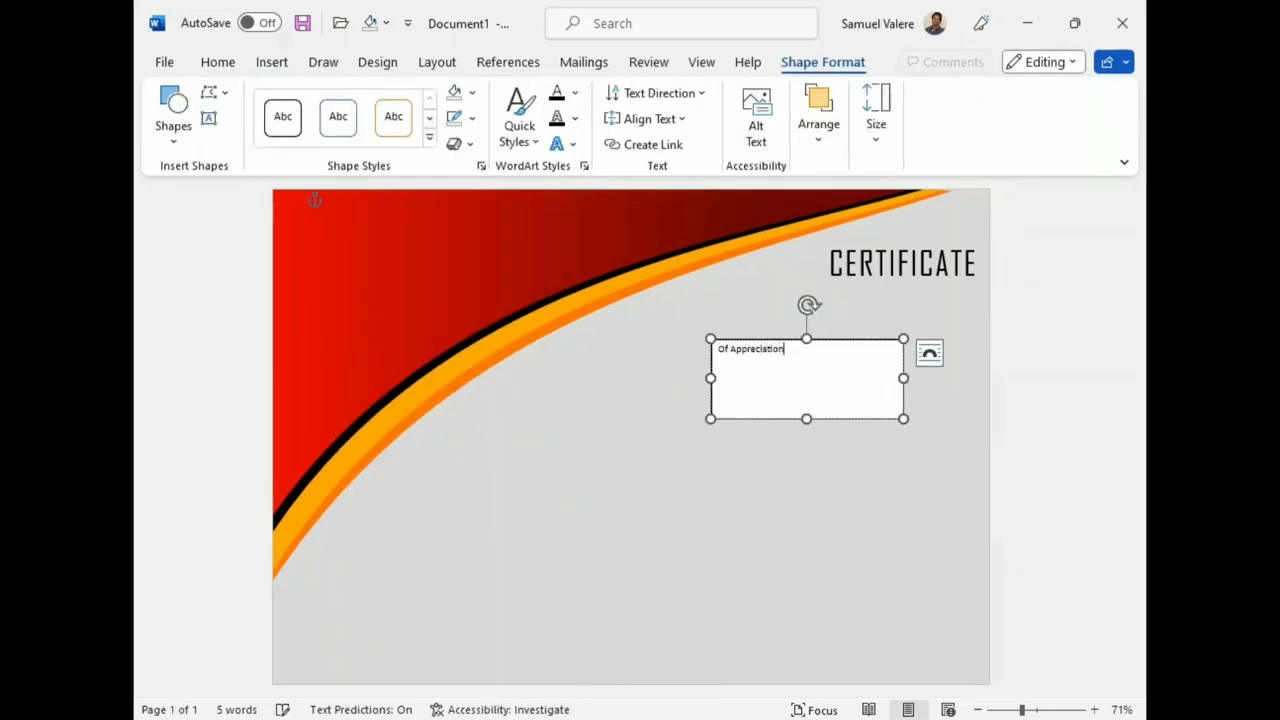
{"action": "left_click", "coordinate": [472, 118]}
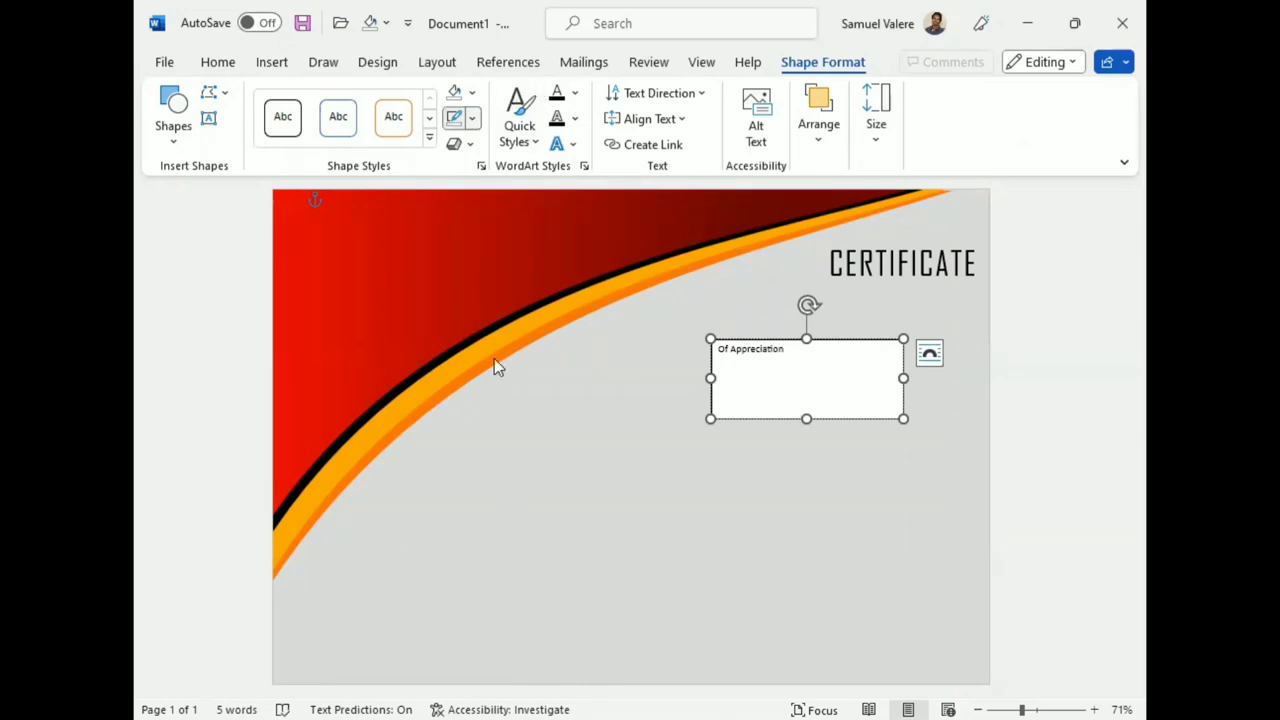
{"action": "left_click", "coordinate": [468, 394]}
{"action": "left_click", "coordinate": [472, 92]}
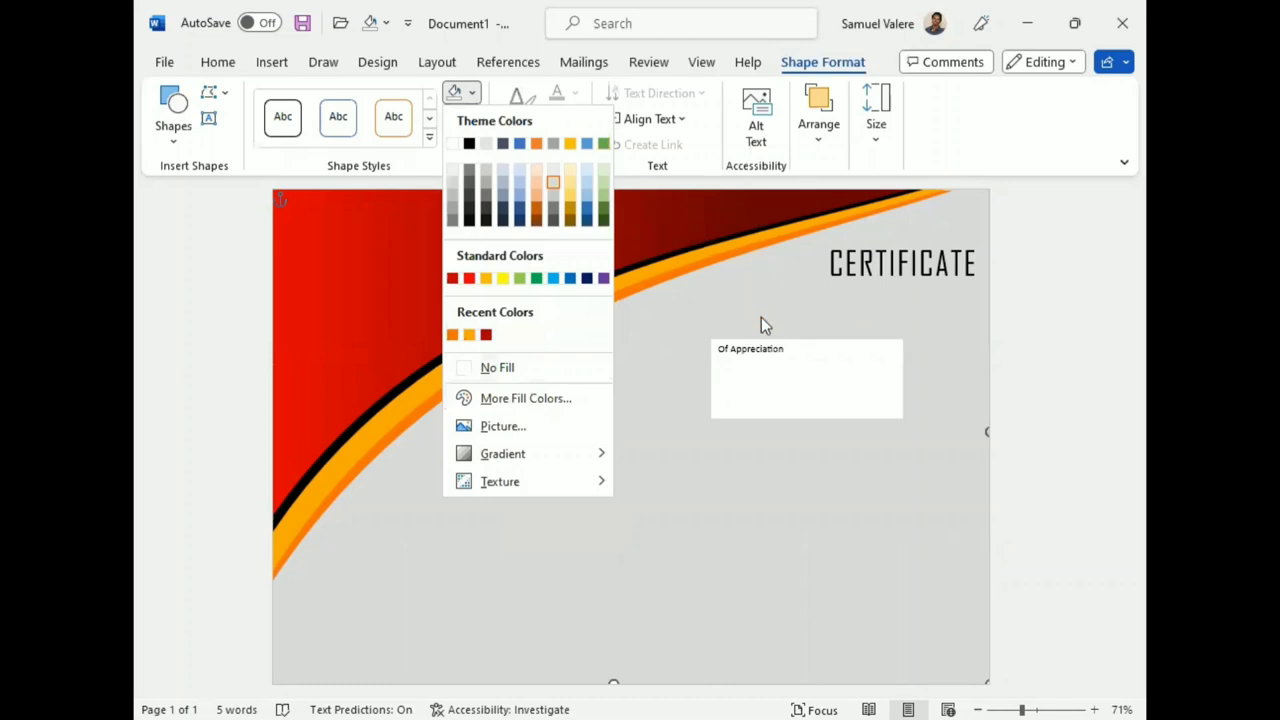
{"action": "left_click", "coordinate": [797, 400]}
{"action": "left_click", "coordinate": [771, 419]}
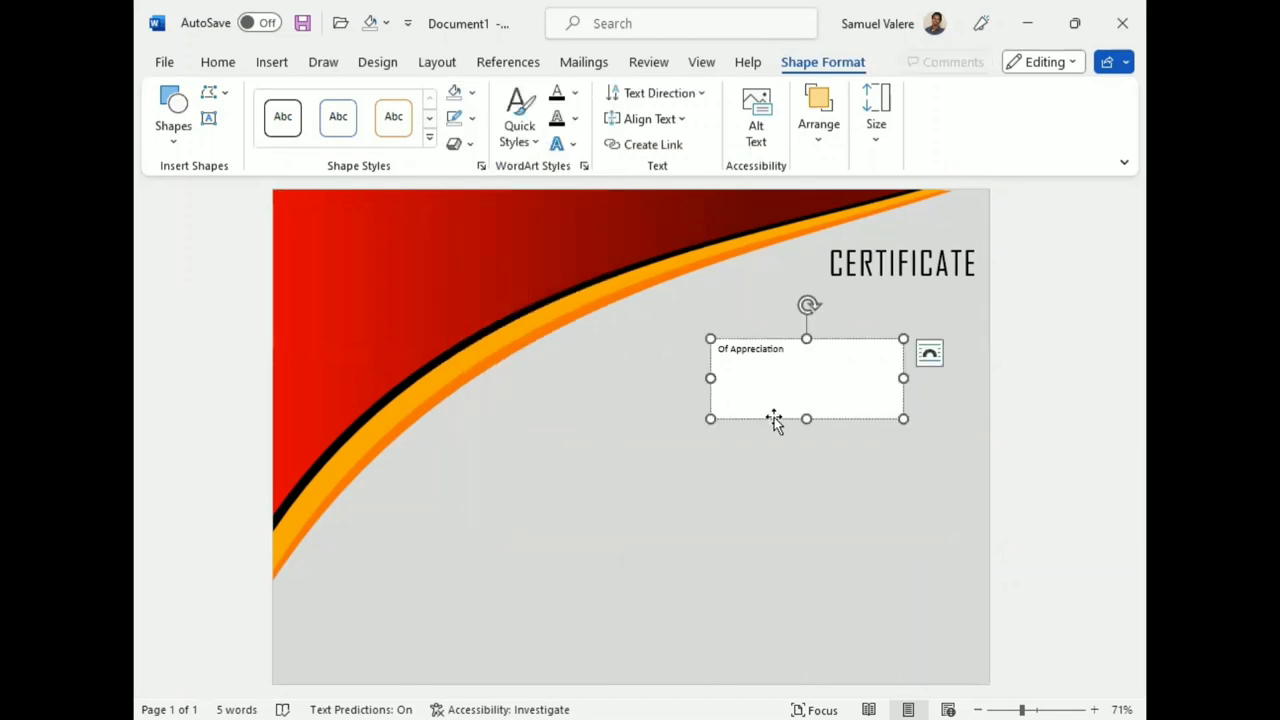
{"action": "left_click", "coordinate": [472, 92]}
{"action": "left_click", "coordinate": [462, 366]}
- Format Of Appreciation as centred, uppercase Agency FB at 24 pt
{"action": "triple_click", "coordinate": [750, 351]}
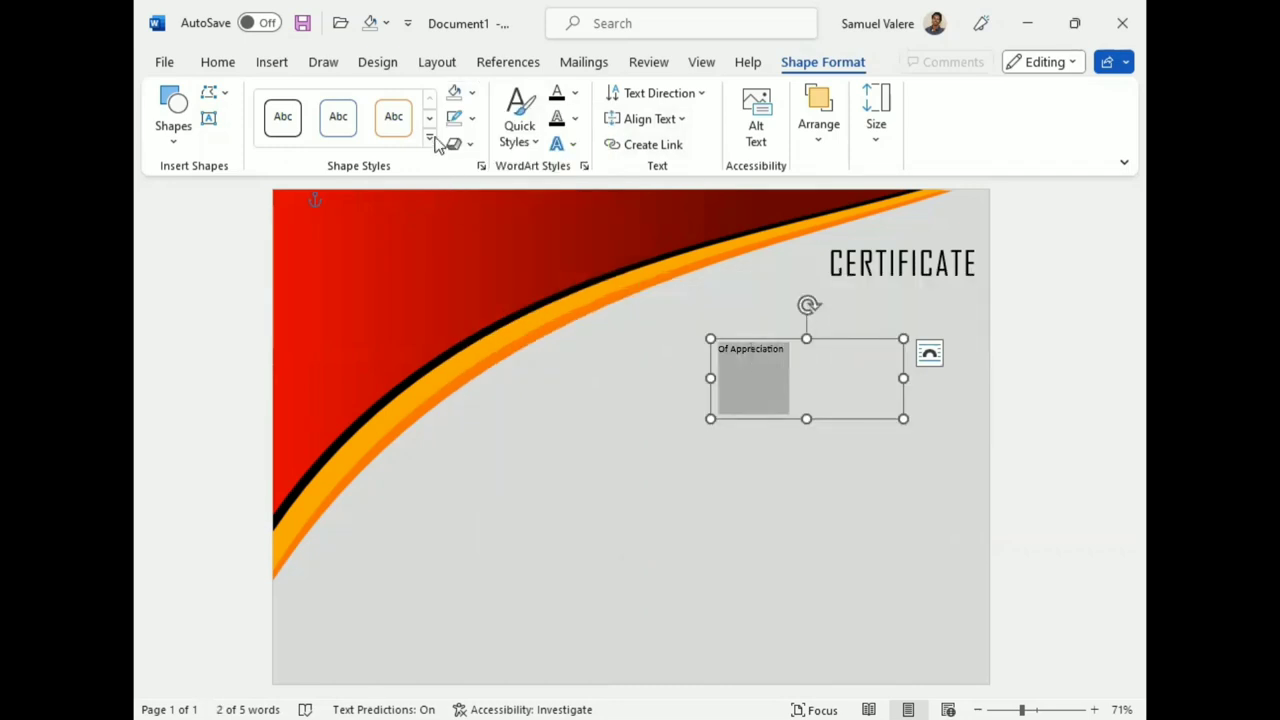
{"action": "left_click", "coordinate": [217, 62]}
{"action": "left_click", "coordinate": [562, 119]}
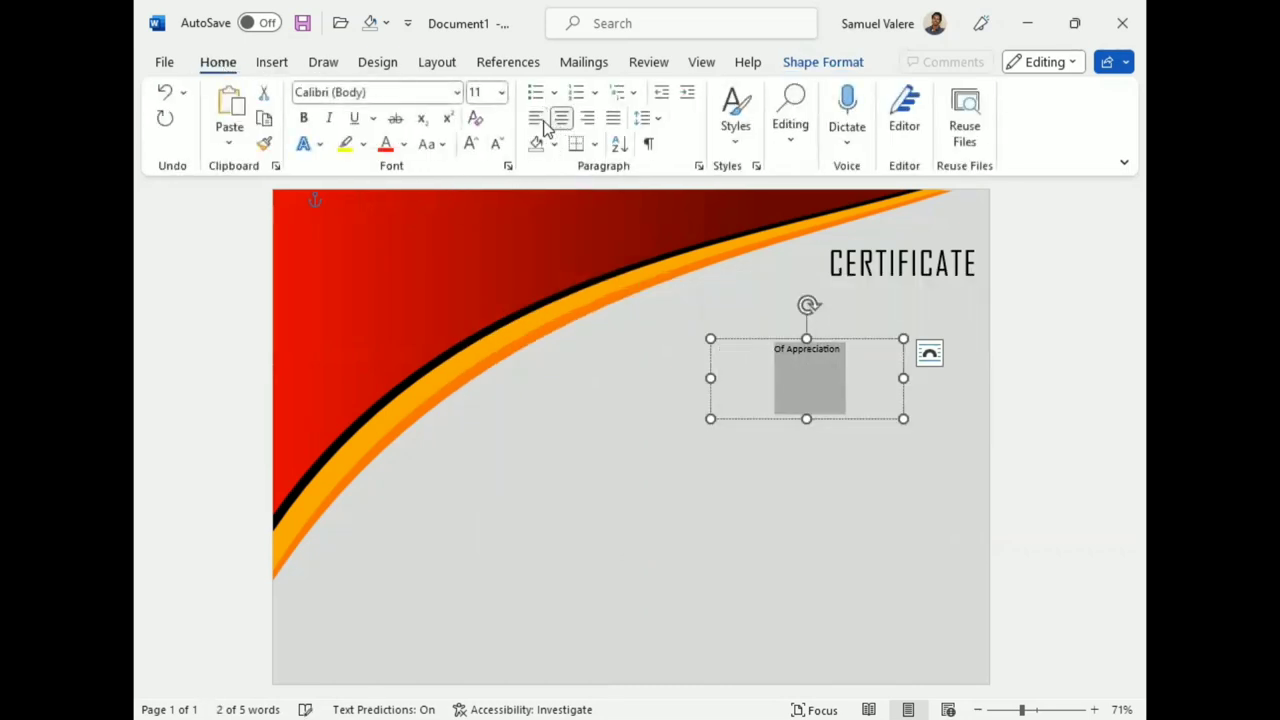
{"action": "left_click", "coordinate": [457, 92]}
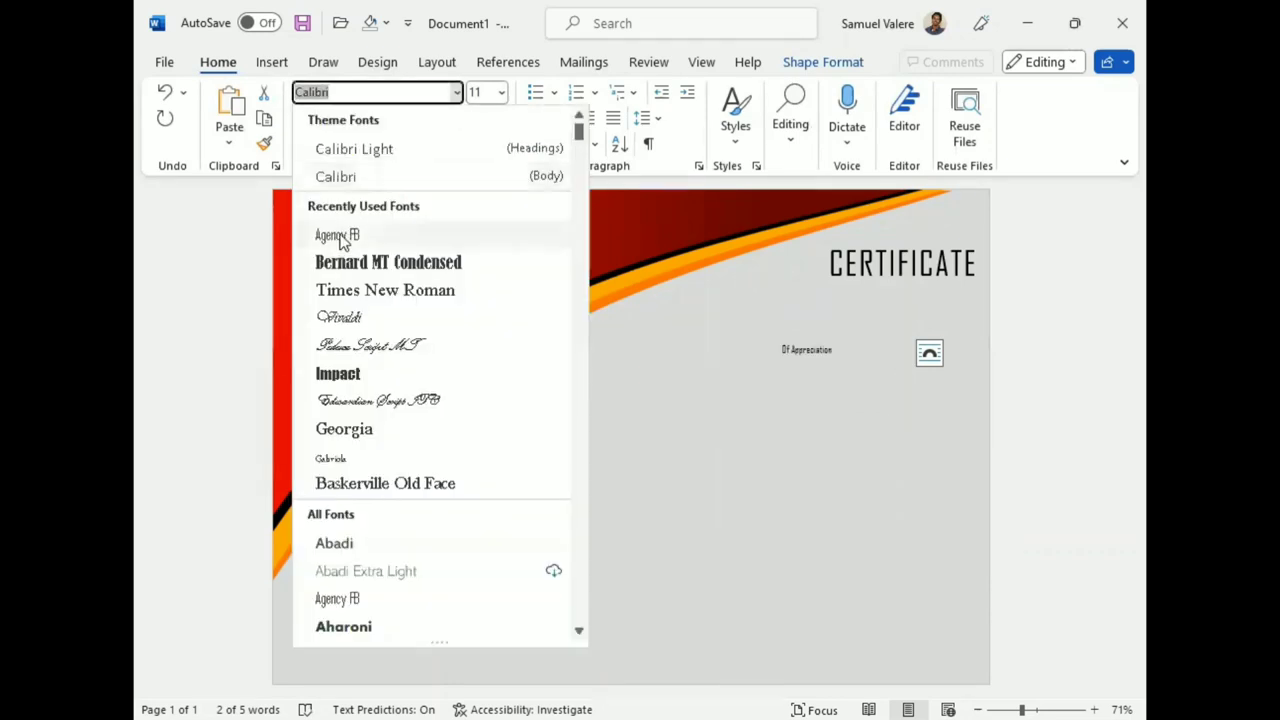
{"action": "left_click", "coordinate": [325, 234]}
{"action": "left_click", "coordinate": [475, 147]}
{"action": "left_click", "coordinate": [475, 147]}
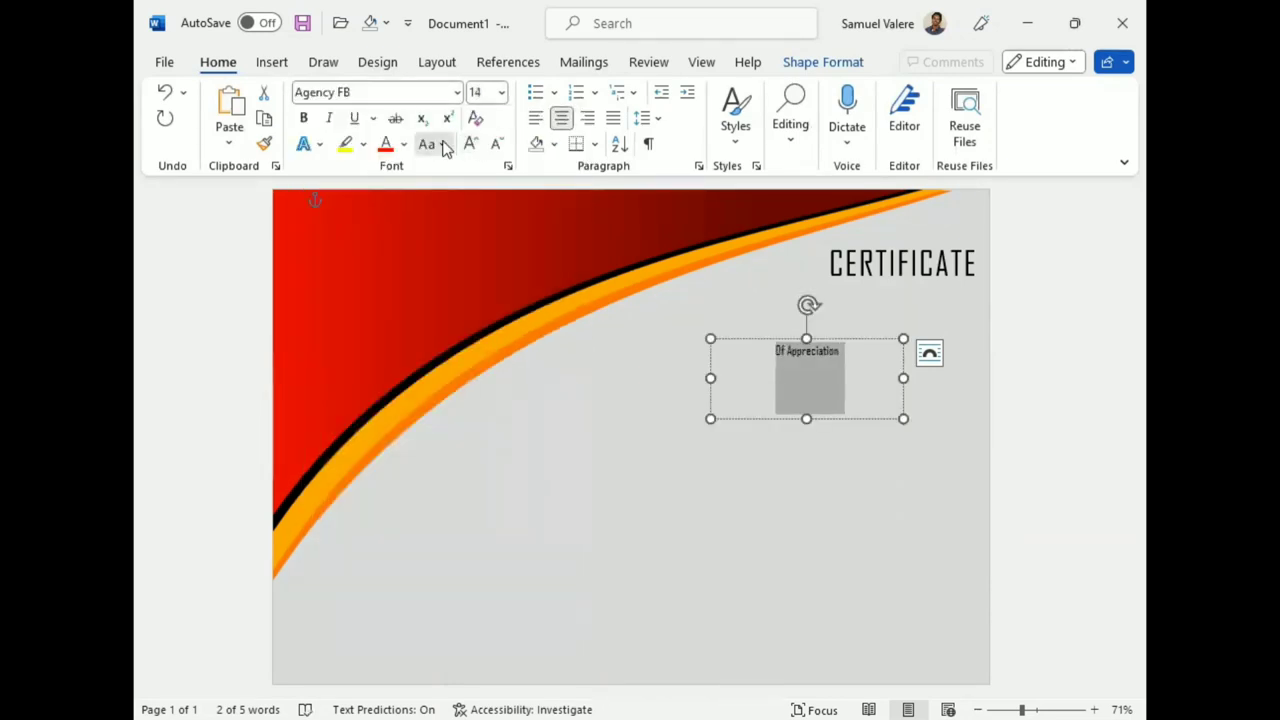
{"action": "left_click", "coordinate": [441, 144]}
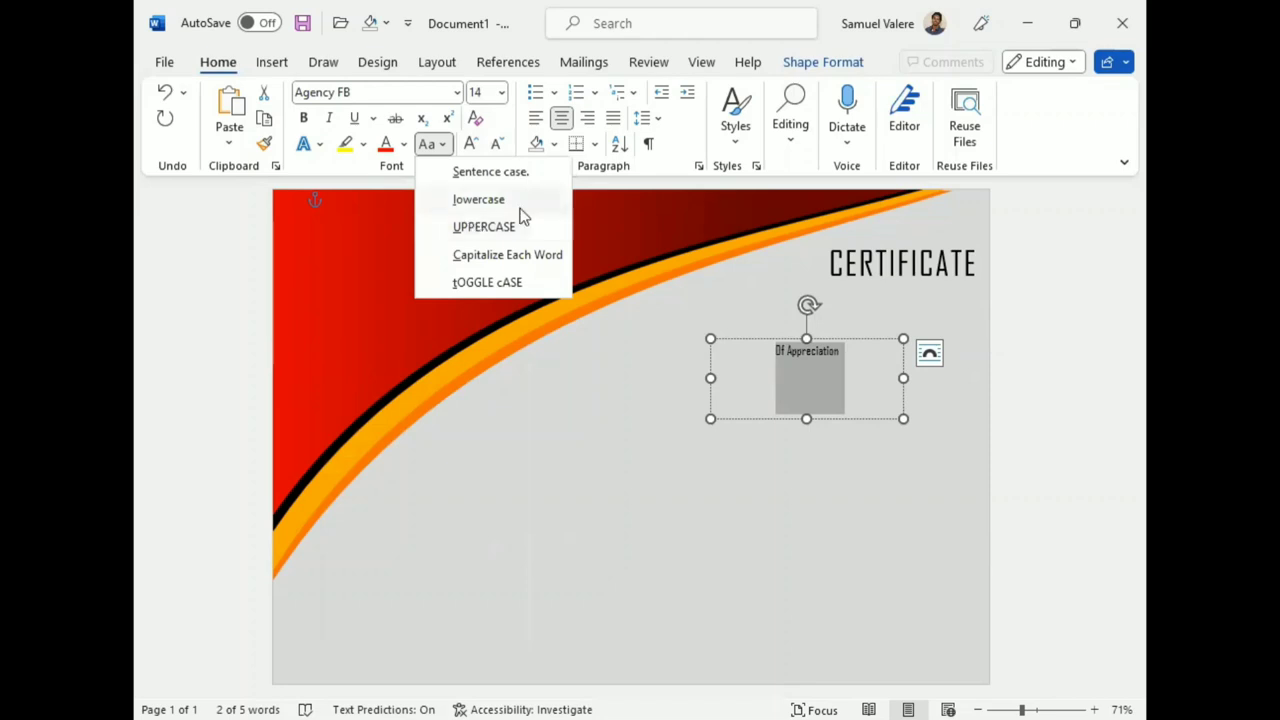
{"action": "left_click", "coordinate": [474, 228]}
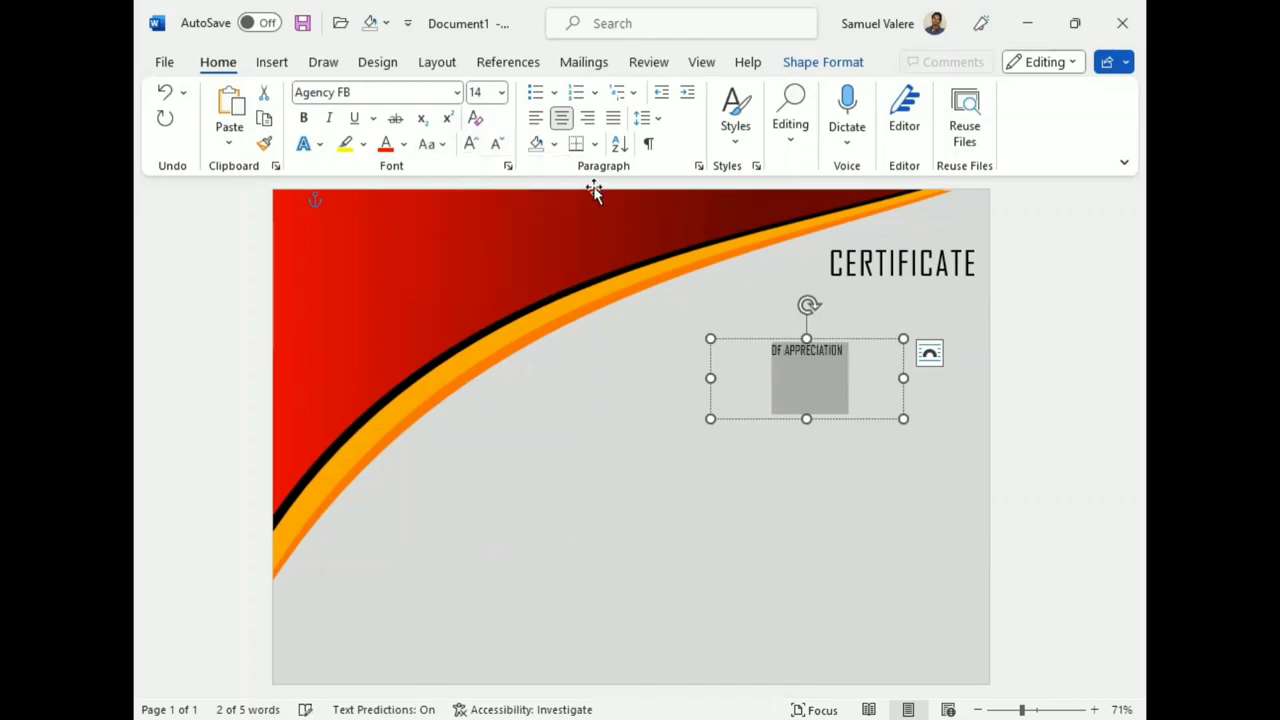
{"action": "left_click", "coordinate": [471, 145]}
{"action": "left_click", "coordinate": [471, 145]}
{"action": "left_click", "coordinate": [471, 145]}
{"action": "left_click", "coordinate": [471, 145]}
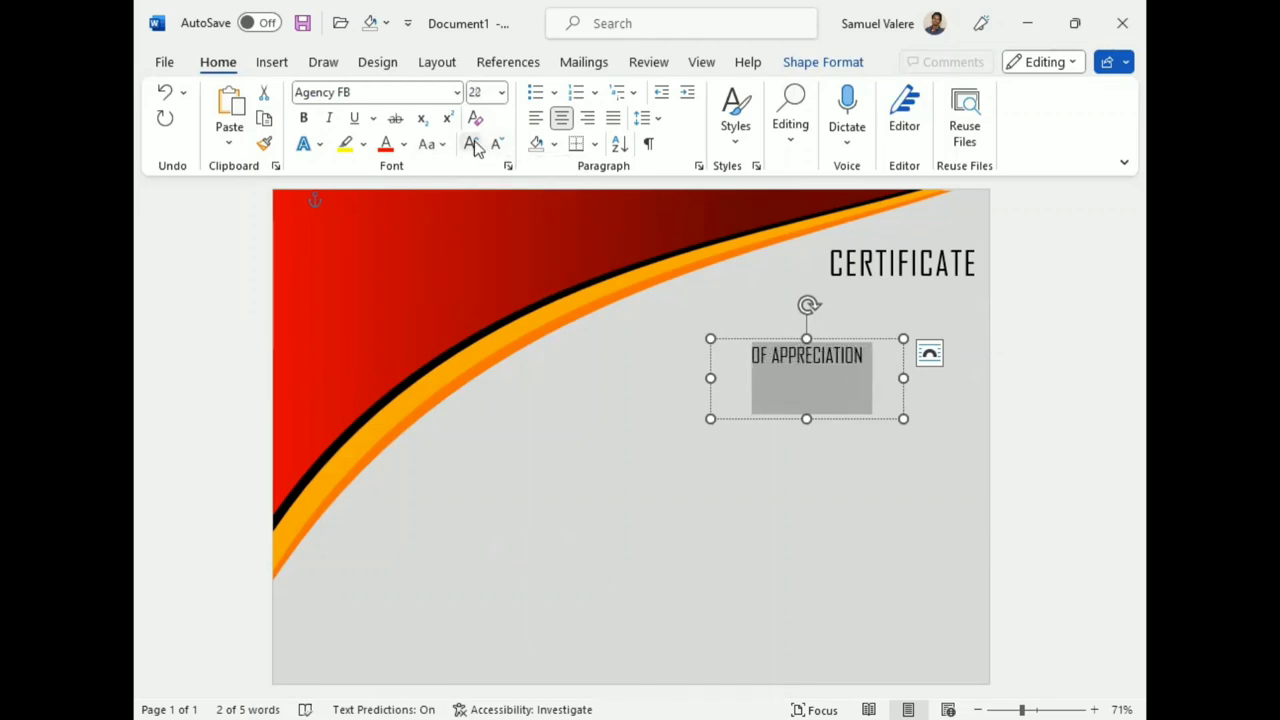
{"action": "left_click", "coordinate": [475, 147]}
- Fit the subtitle box to one line, raise the subtitle to 26 pt, and nudge it left
{"action": "mouse_move", "coordinate": [710, 378]}
{"action": "left_mouse_down"}
{"action": "mouse_move", "coordinate": [769, 376]}
{"action": "mouse_move", "coordinate": [752, 376]}
{"action": "left_mouse_up"}
{"action": "mouse_move", "coordinate": [834, 419]}
{"action": "left_mouse_down"}
{"action": "mouse_move", "coordinate": [831, 380]}
{"action": "mouse_move", "coordinate": [948, 318]}
{"action": "mouse_move", "coordinate": [926, 312]}
{"action": "left_mouse_up"}
{"action": "double_click", "coordinate": [912, 295]}
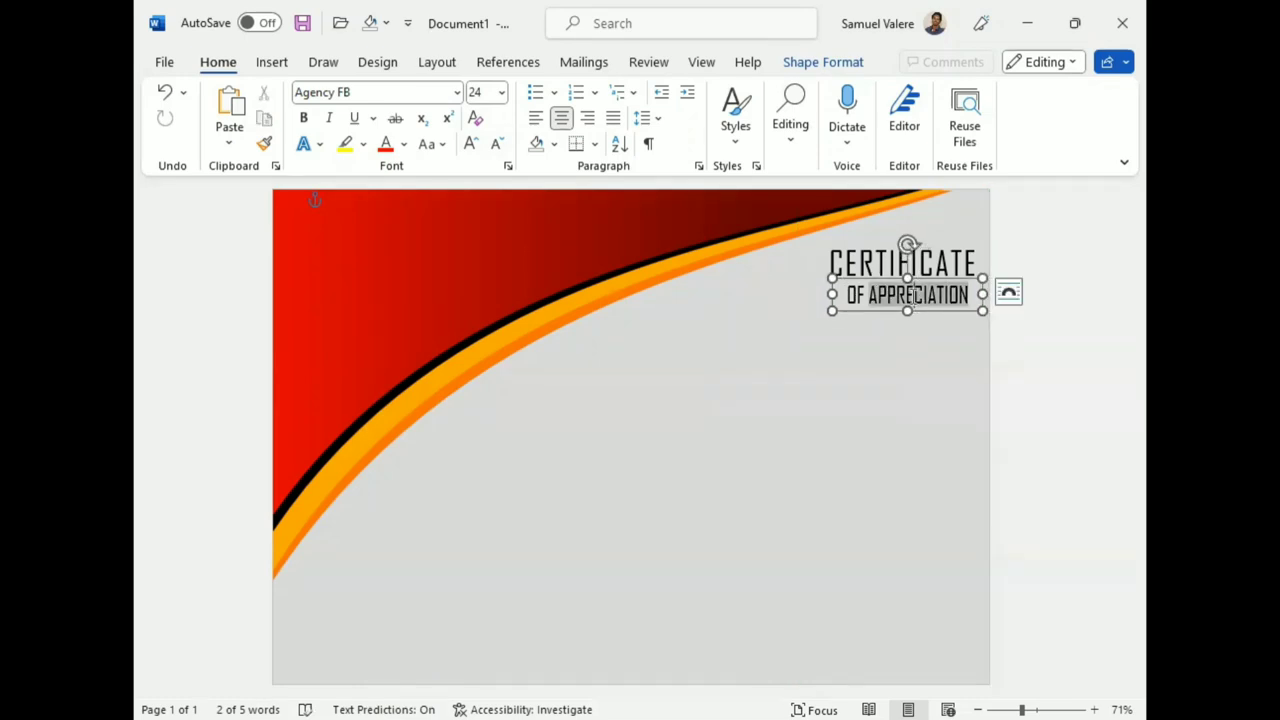
{"action": "left_click", "coordinate": [751, 236]}
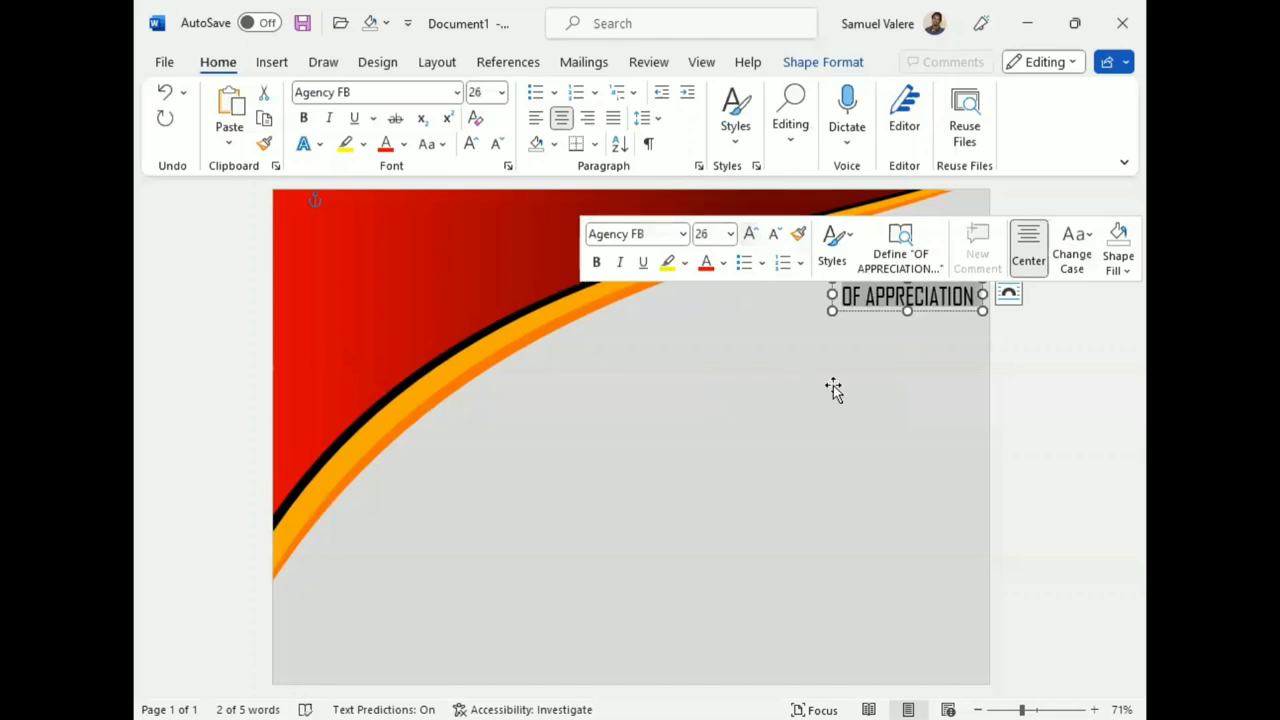
{"action": "left_click", "coordinate": [834, 389]}
{"action": "left_click", "coordinate": [926, 308]}
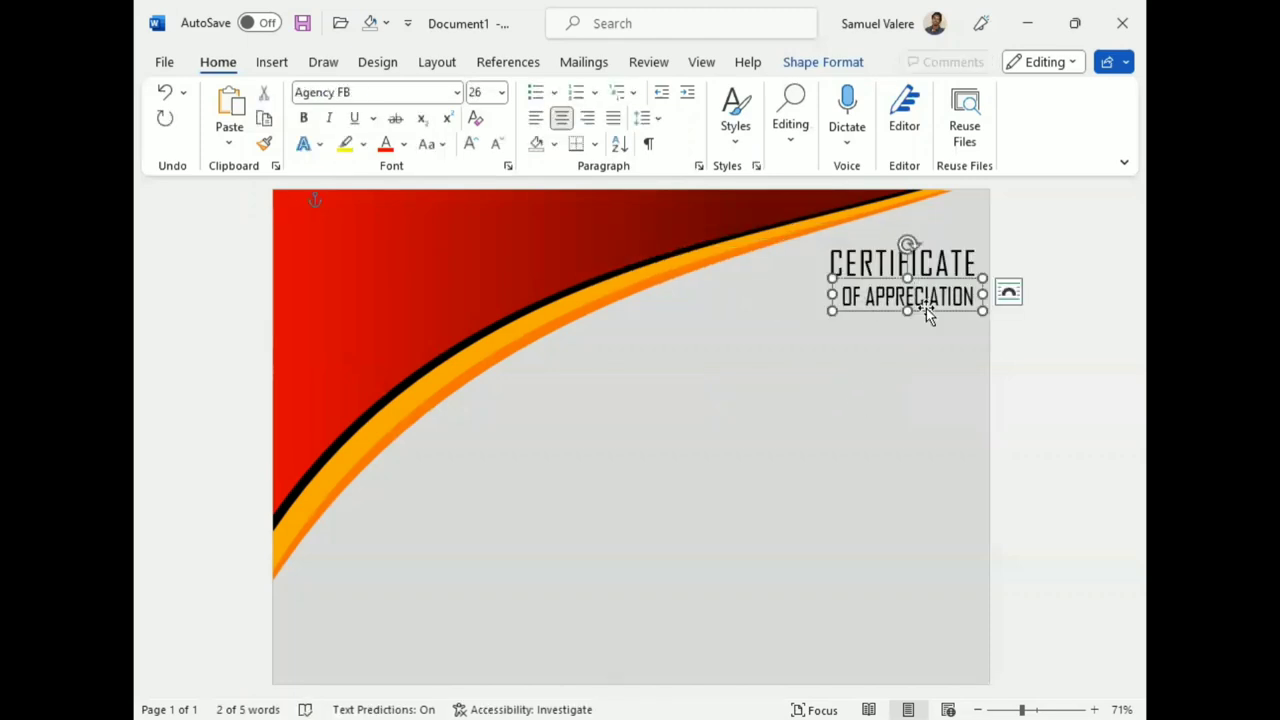
{"action": "left_click_drag", "start_coordinate": [926, 308], "coordinate": [920, 308]}
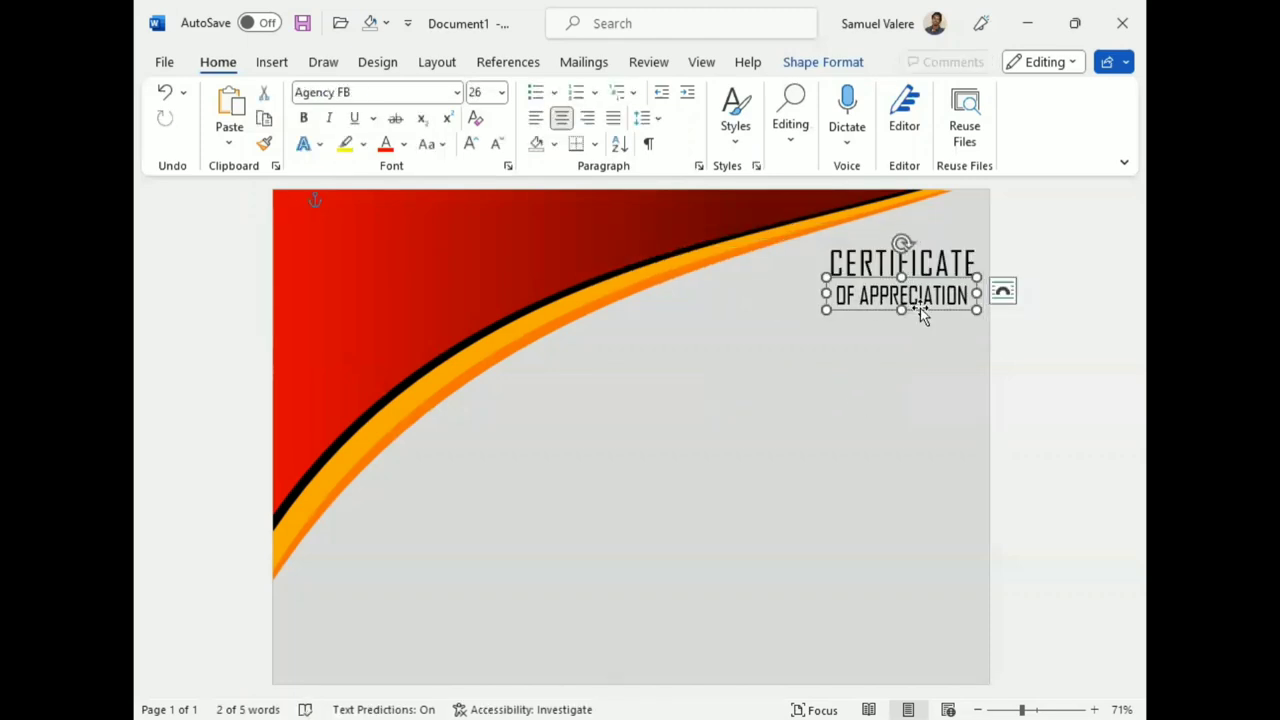
- Bold CERTIFICATE and align the OF APPRECIATION box directly beneath it
{"action": "double_click", "coordinate": [868, 258]}
{"action": "left_click", "coordinate": [616, 224]}
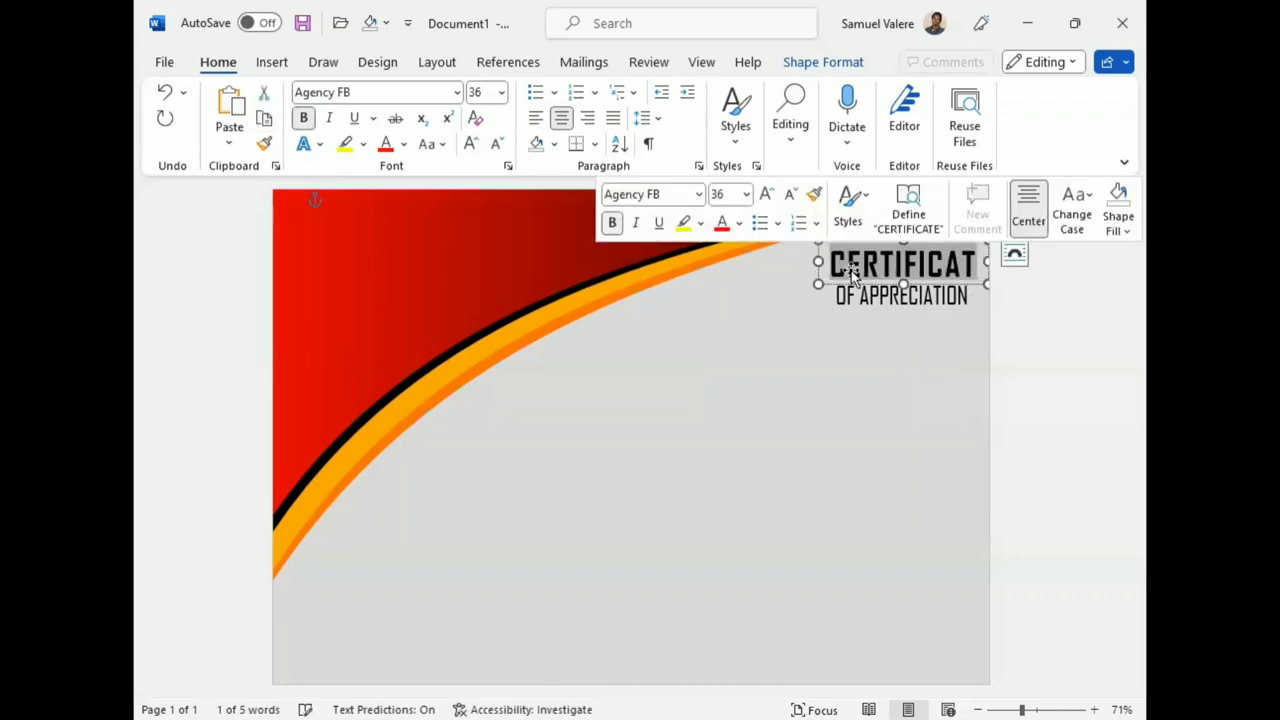
{"action": "left_click", "coordinate": [808, 260]}
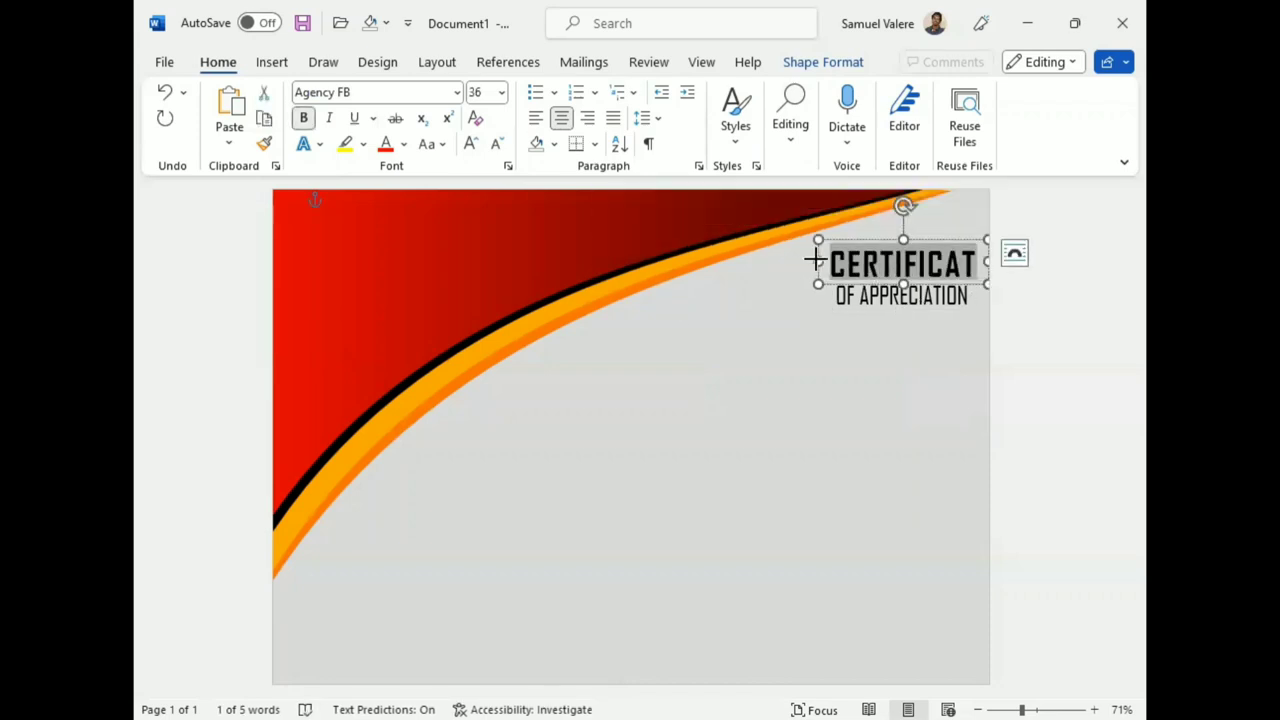
{"action": "left_click", "coordinate": [918, 312]}
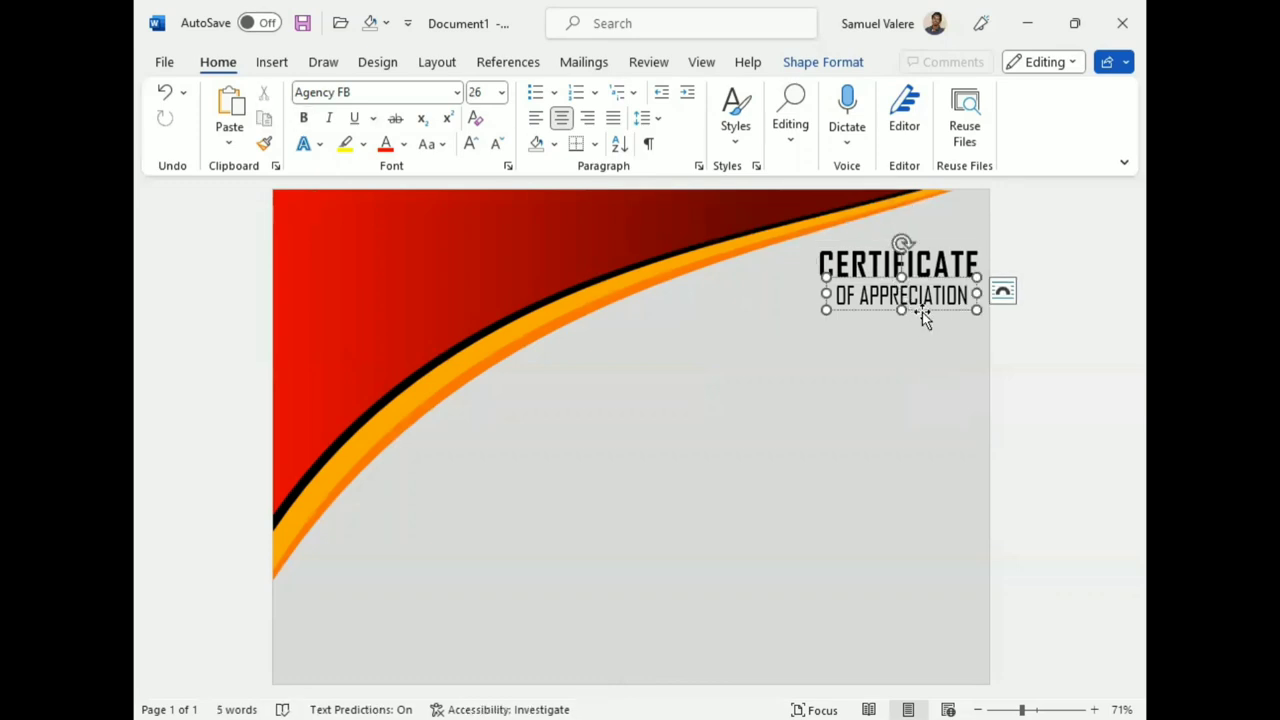
{"action": "left_click_drag", "start_coordinate": [924, 318], "coordinate": [922, 318]}
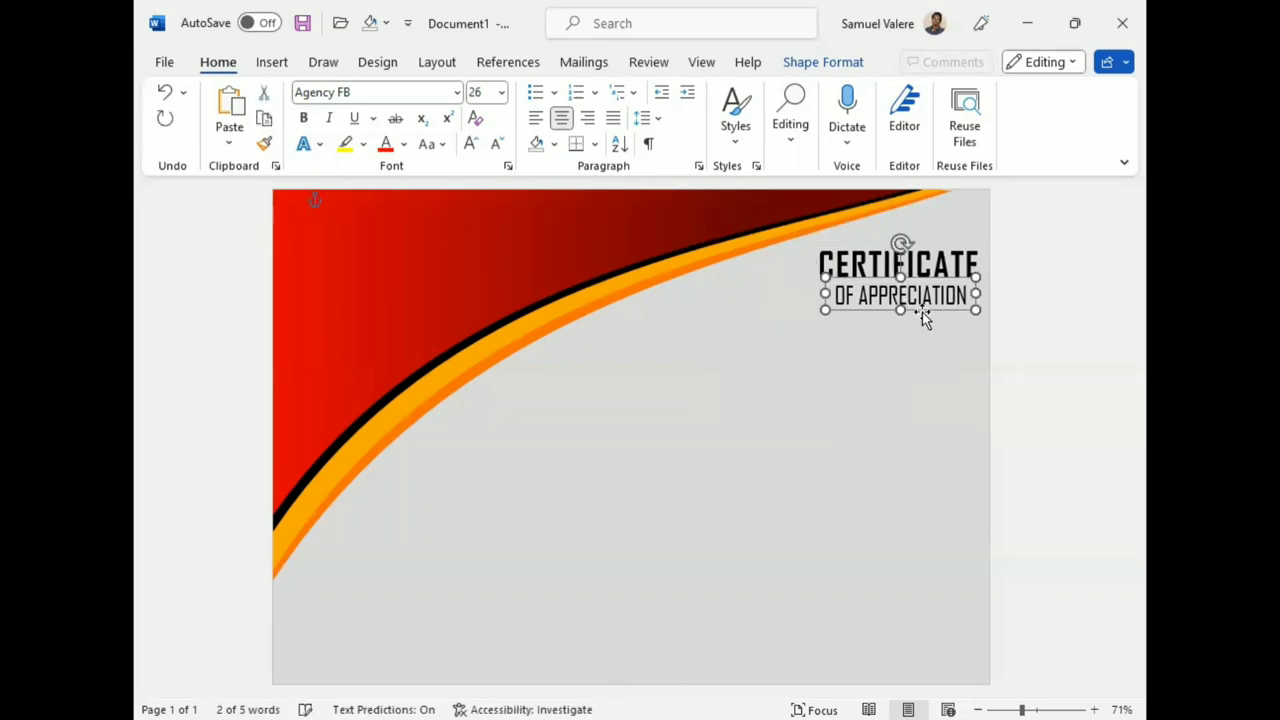
- Draw a text box mid-page holding the recipient's name
{"action": "left_click", "coordinate": [272, 62]}
{"action": "left_click", "coordinate": [355, 93]}
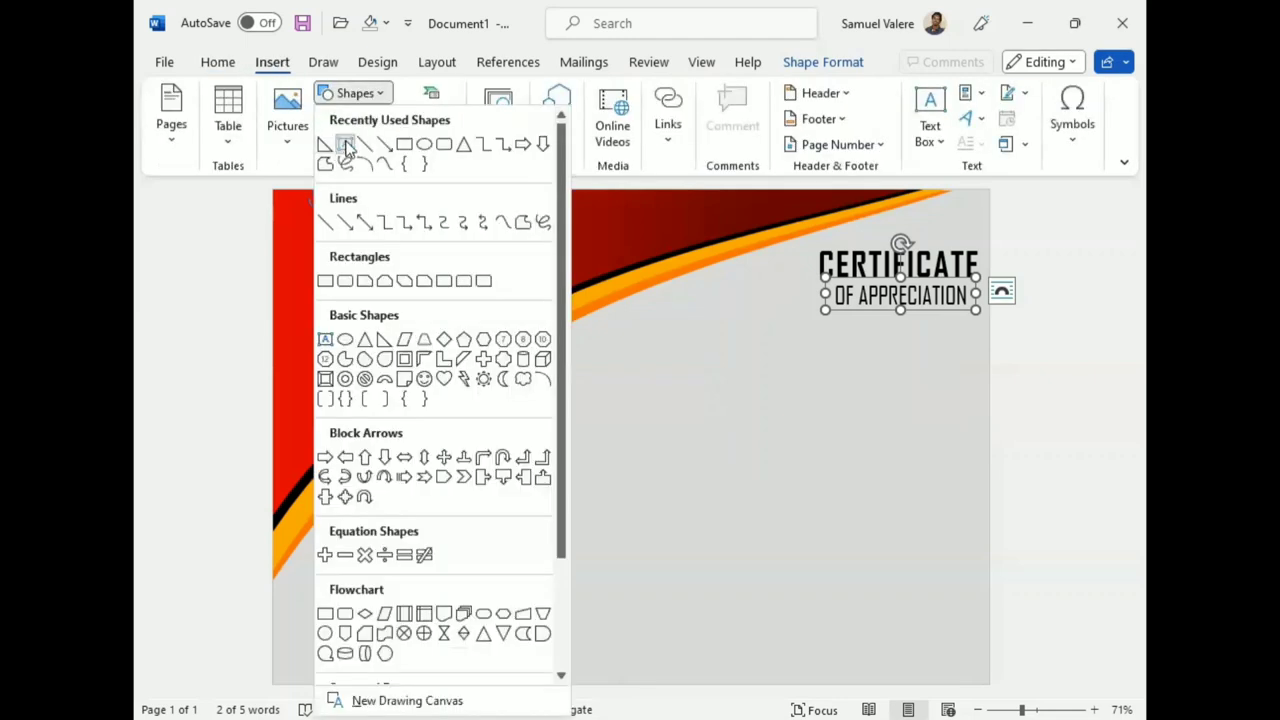
{"action": "left_click", "coordinate": [346, 148]}
{"action": "left_click_drag", "start_coordinate": [607, 399], "coordinate": [894, 463]}
{"action": "type", "text": "Dabens Junior"}
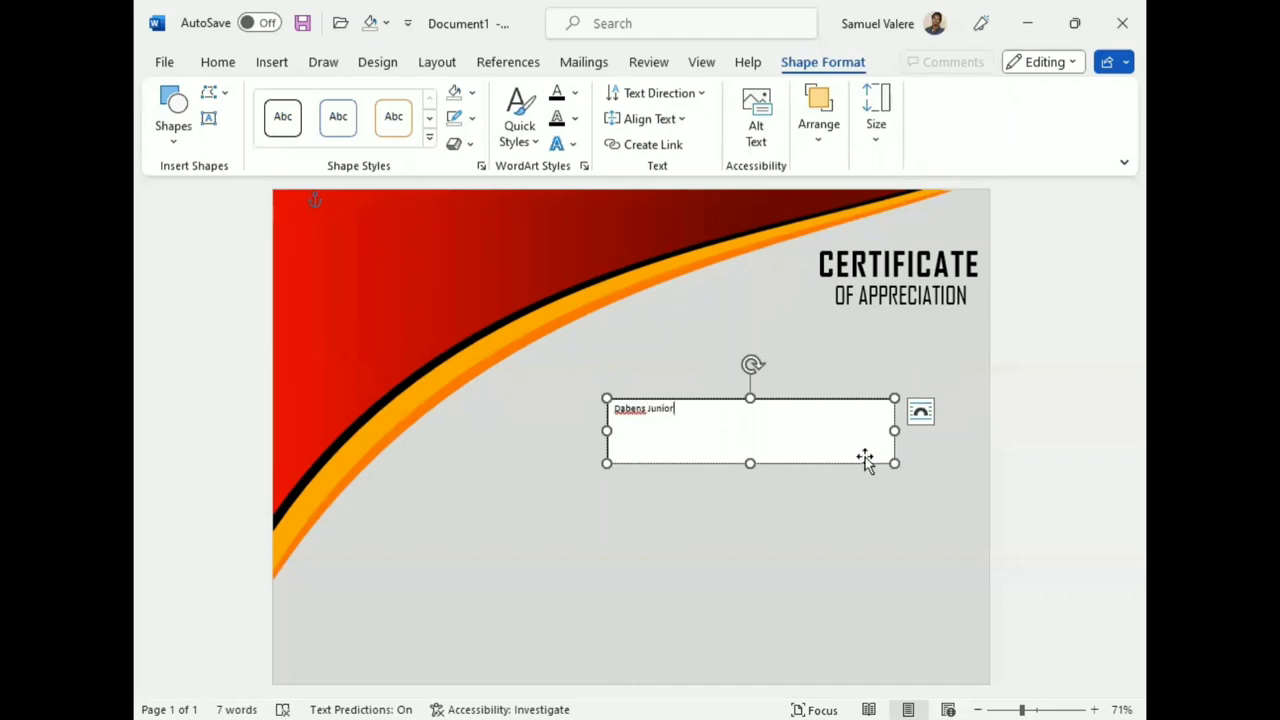
{"action": "triple_click", "coordinate": [646, 408]}
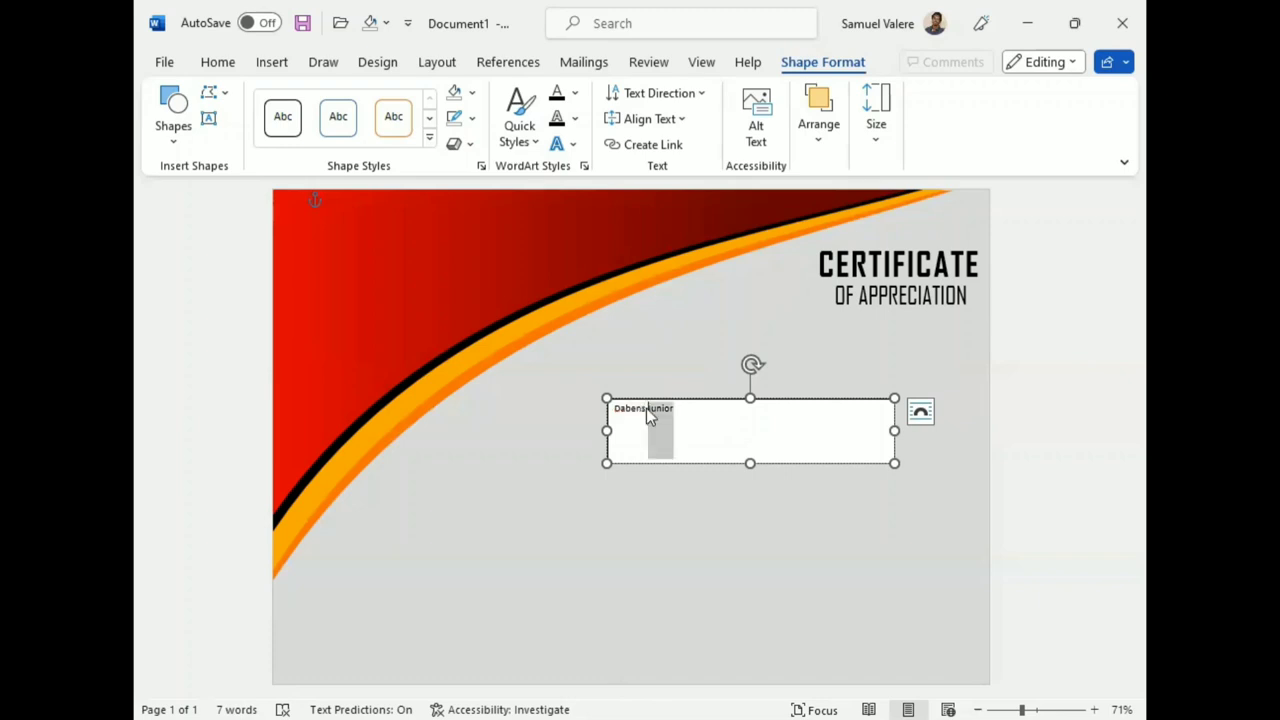
- Give the name box no outline and no fill, and centre the name
{"action": "left_click", "coordinate": [472, 117]}
{"action": "left_click", "coordinate": [464, 390]}
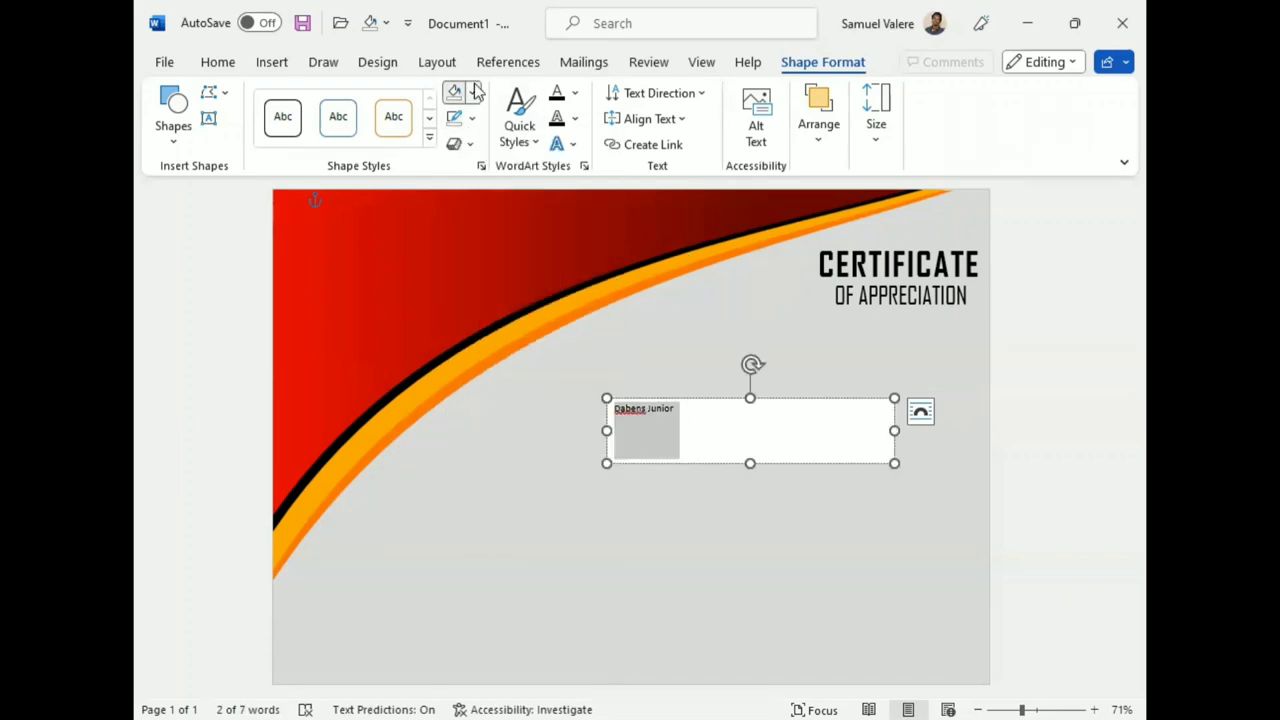
{"action": "left_click", "coordinate": [472, 92]}
{"action": "left_click", "coordinate": [464, 368]}
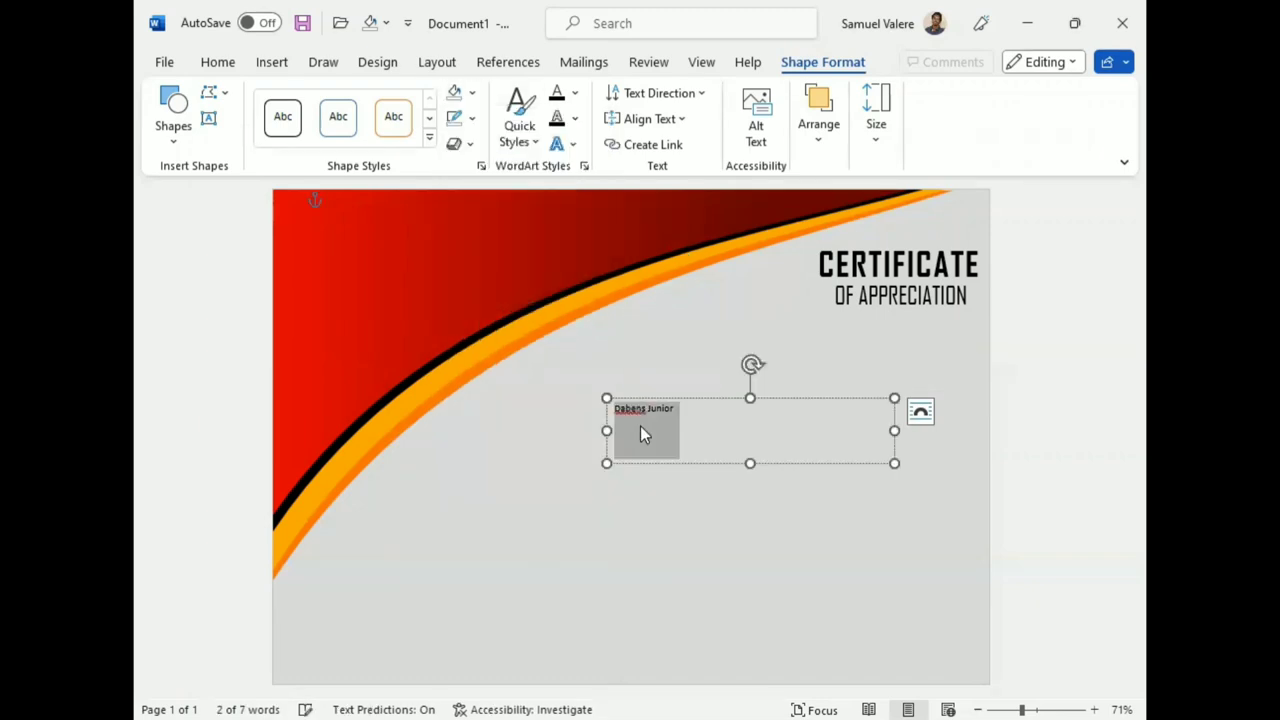
{"action": "left_click", "coordinate": [216, 62]}
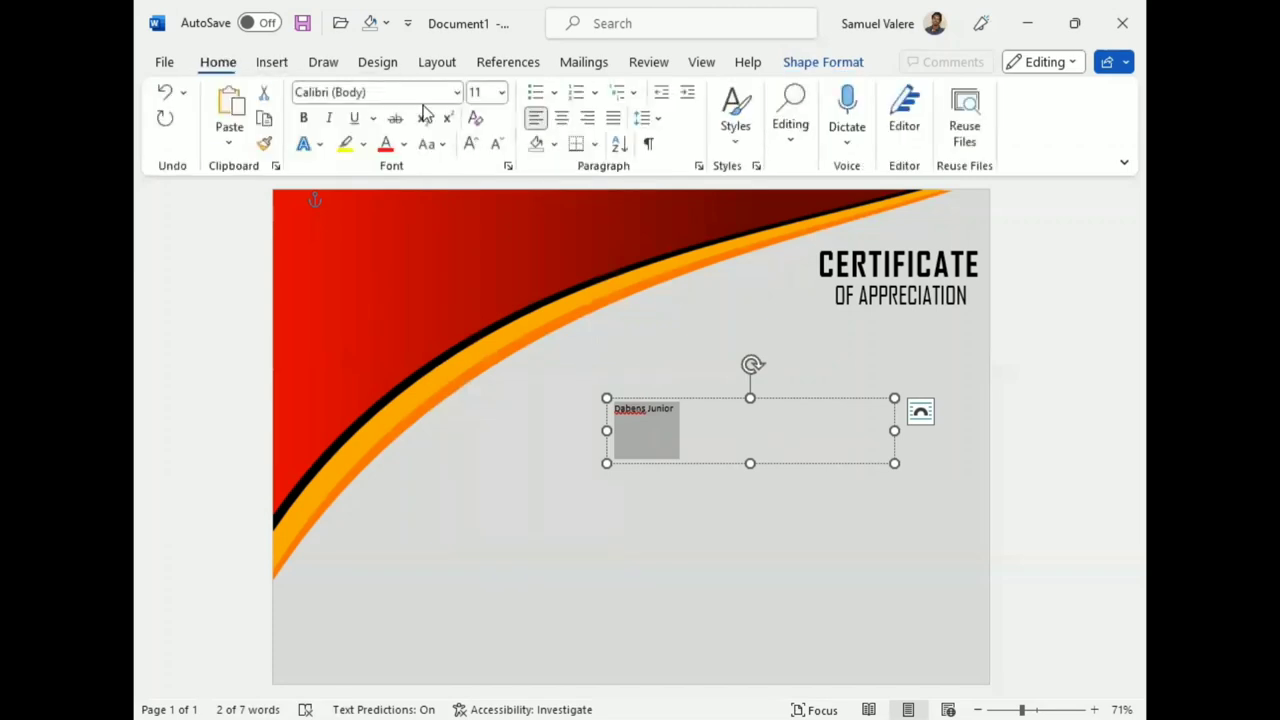
{"action": "left_click", "coordinate": [562, 120]}
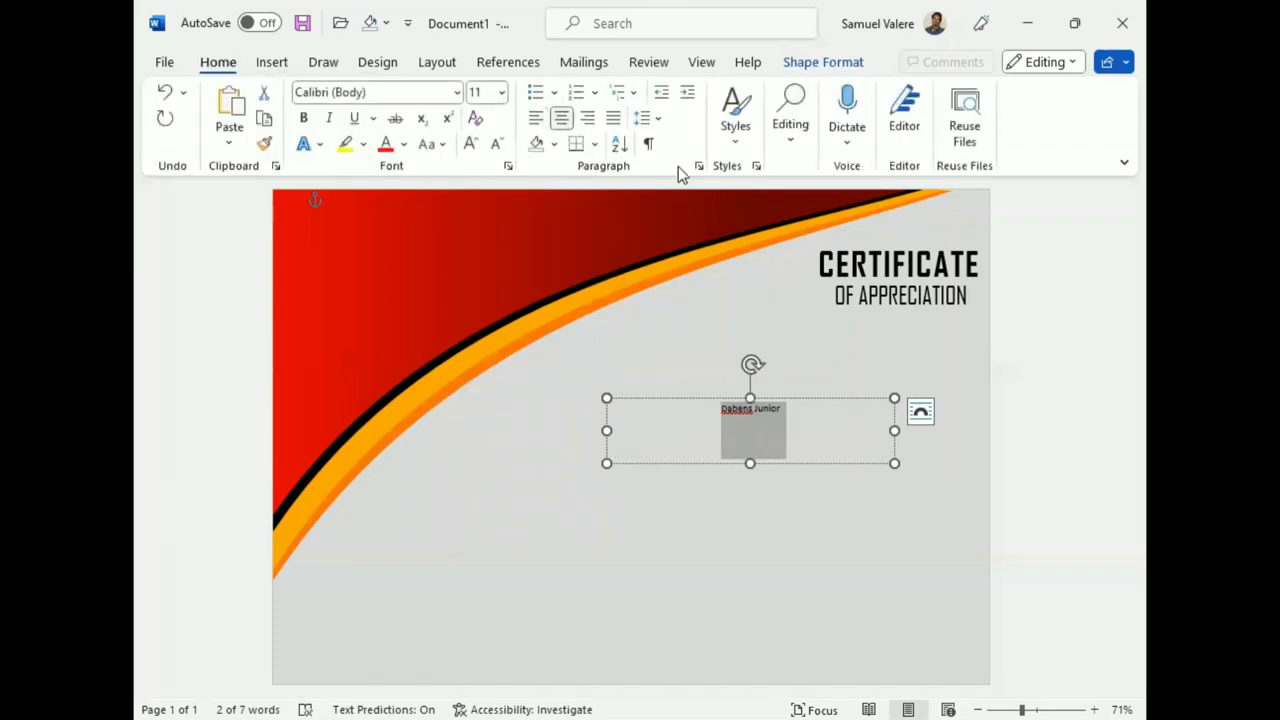
- Enlarge the name to 72 pt and set it in Vivaldi, replacing Palace Script MT
{"action": "left_click", "coordinate": [405, 93]}
{"action": "type", "text": "Palace Script MT"}
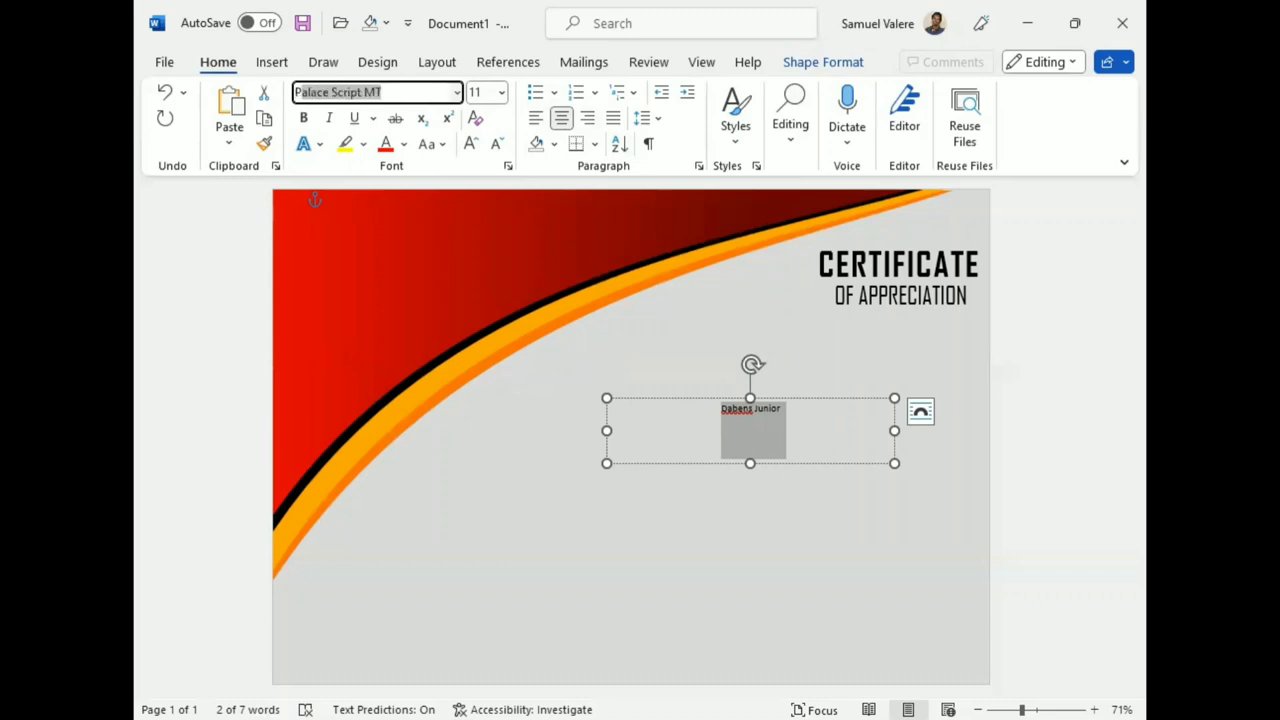
{"action": "key", "text": "Return"}
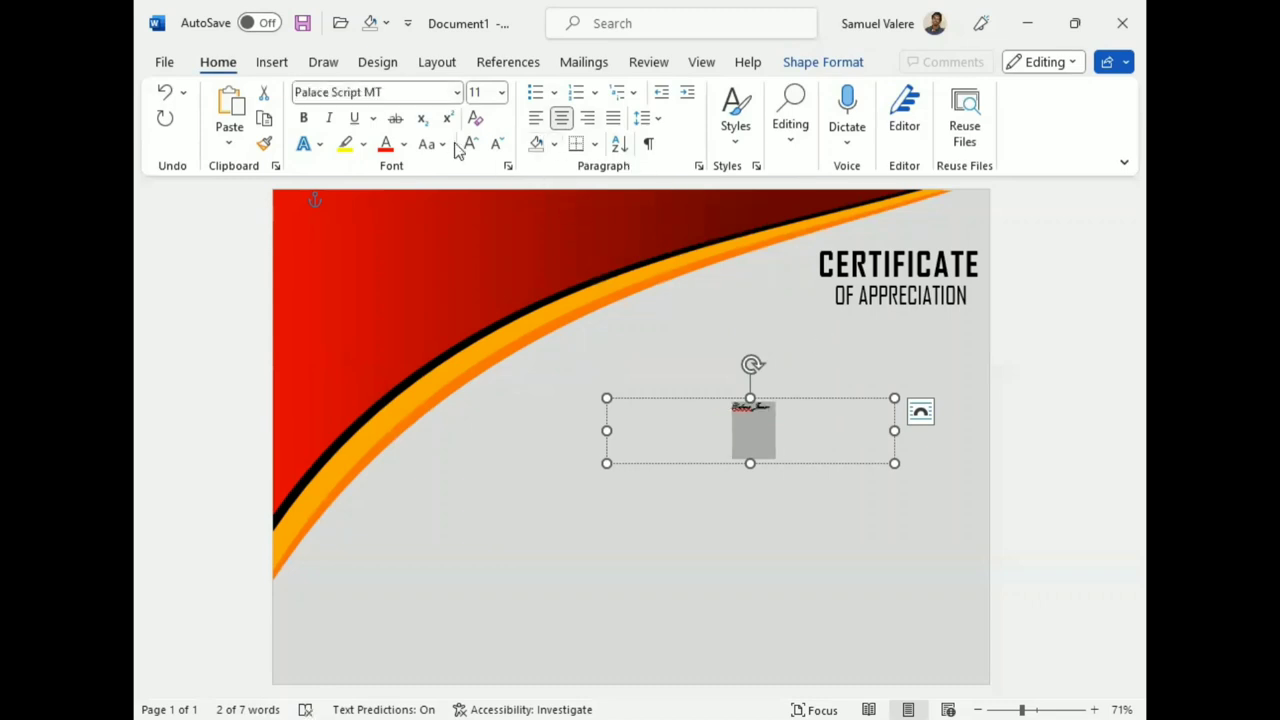
{"action": "left_click", "coordinate": [470, 145]}
{"action": "left_click", "coordinate": [470, 145]}
{"action": "left_click", "coordinate": [470, 145]}
{"action": "left_click", "coordinate": [470, 145]}
{"action": "left_click", "coordinate": [470, 145]}
{"action": "left_click", "coordinate": [470, 145]}
{"action": "left_click", "coordinate": [470, 145]}
{"action": "left_click", "coordinate": [470, 145]}
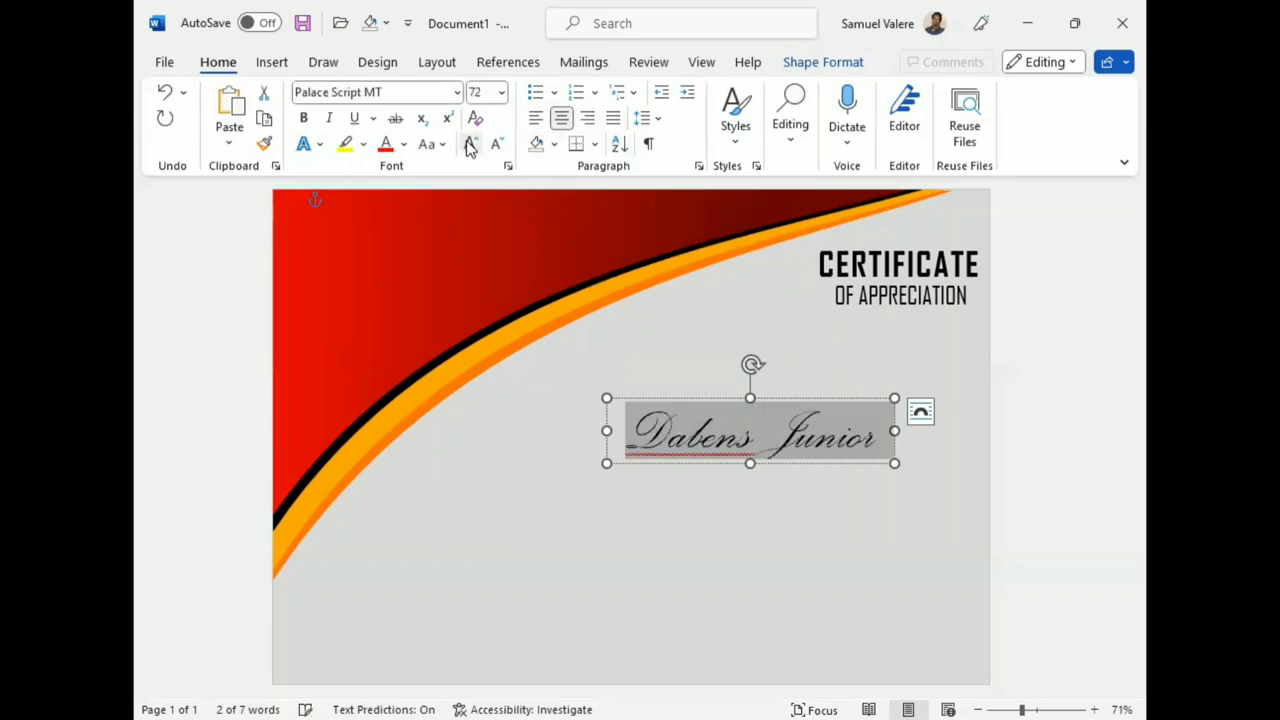
{"action": "left_click", "coordinate": [370, 92]}
{"action": "type", "text": "Vivaldi"}
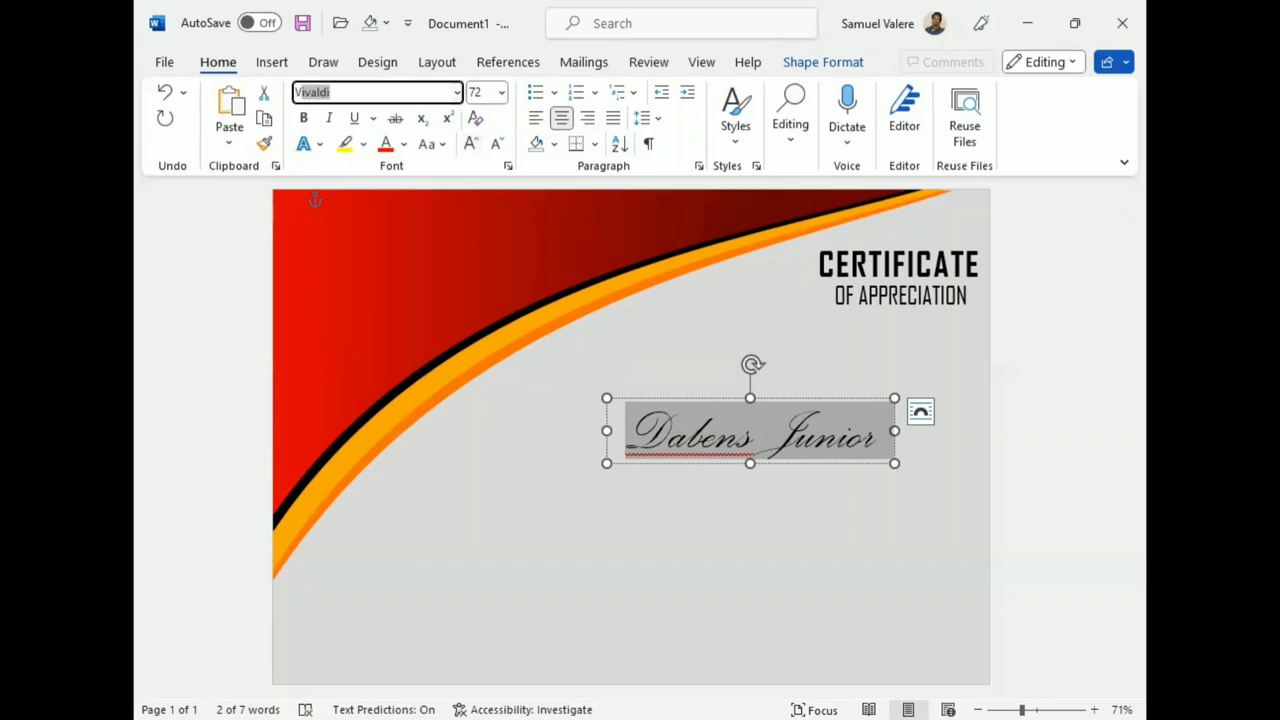
{"action": "key", "text": "Return"}
- Widen the name box on both sides and make it taller so the name fits one line
{"action": "left_click_drag", "start_coordinate": [894, 430], "coordinate": [975, 431]}
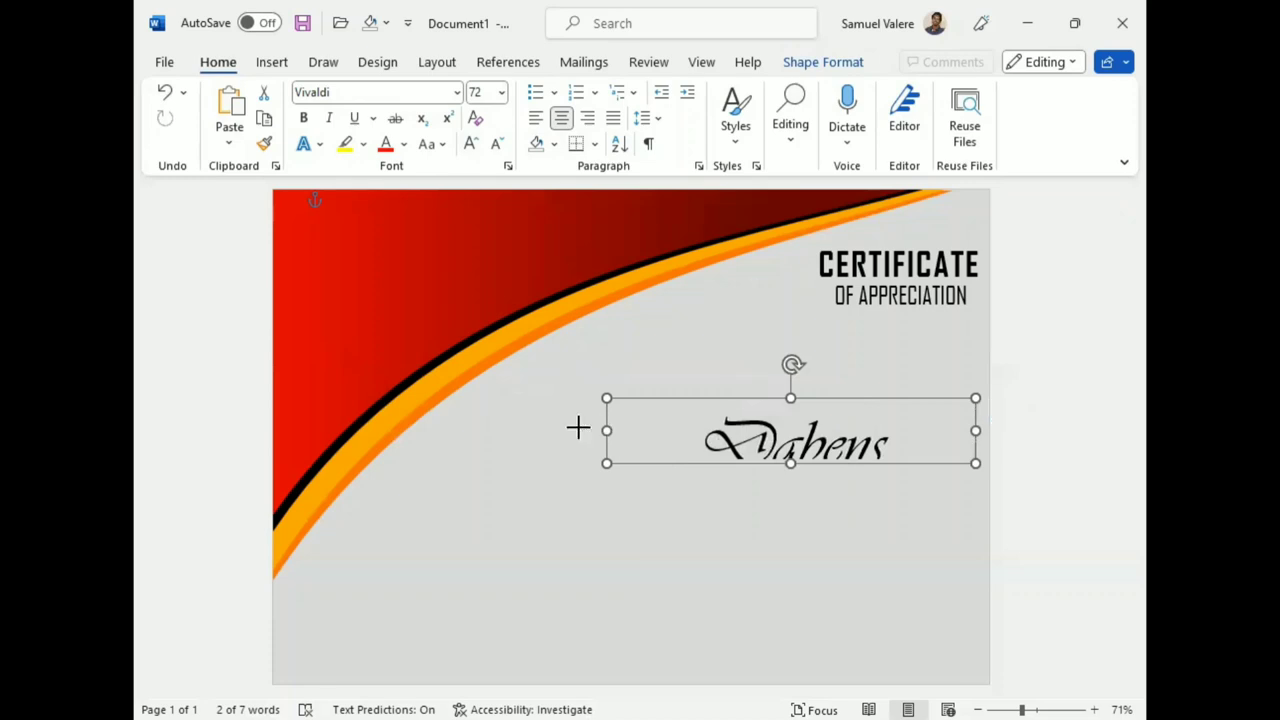
{"action": "left_click_drag", "start_coordinate": [607, 432], "coordinate": [563, 431]}
{"action": "left_click_drag", "start_coordinate": [768, 463], "coordinate": [768, 502]}
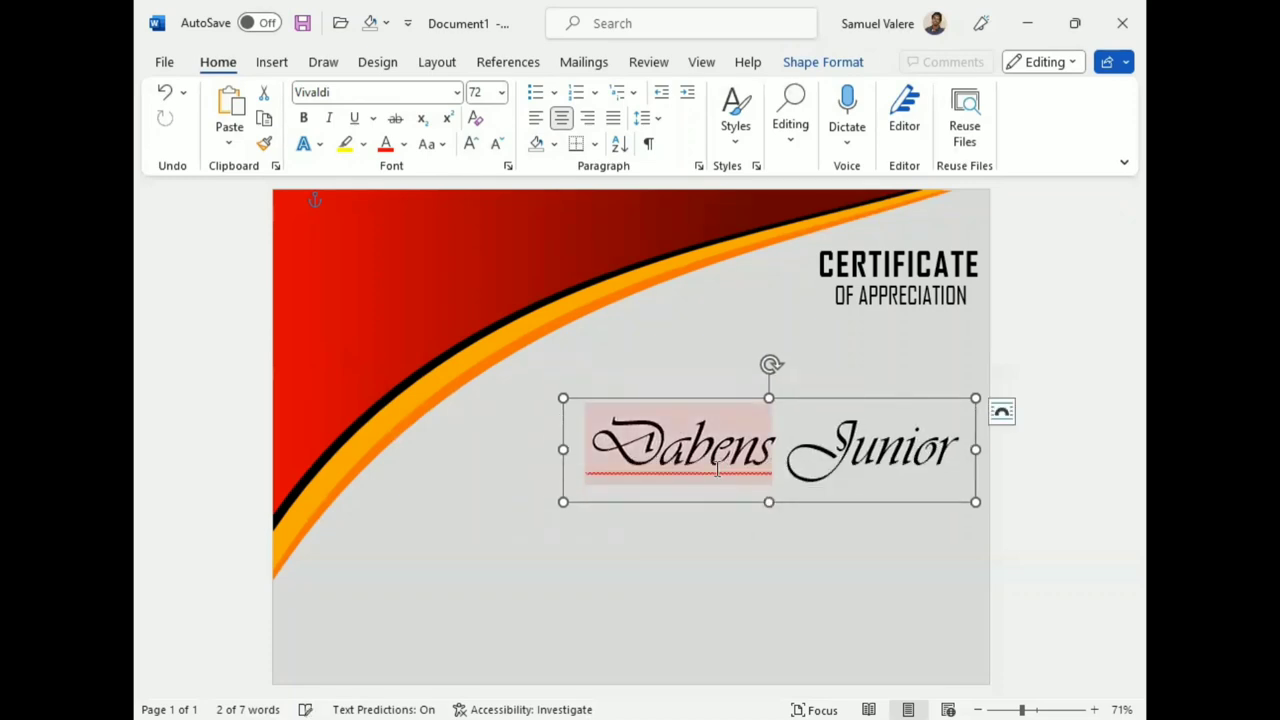
{"action": "right_click", "coordinate": [743, 451]}
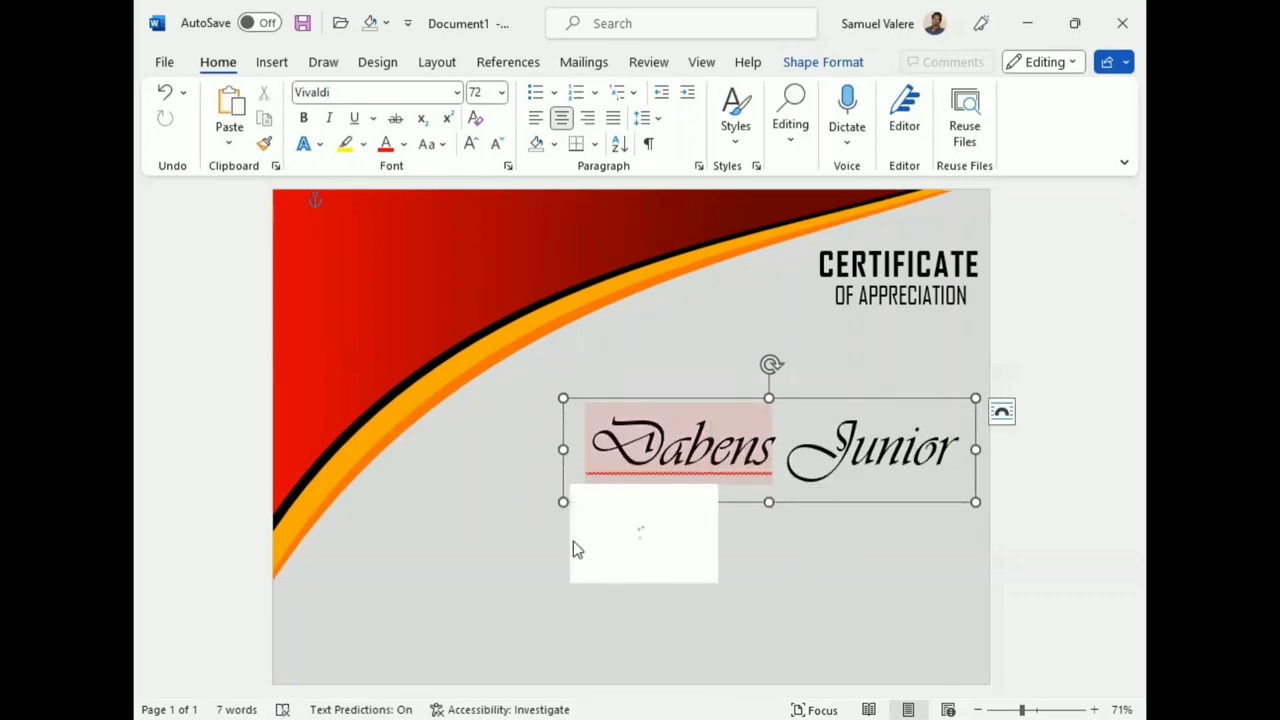
{"action": "left_click", "coordinate": [778, 508]}
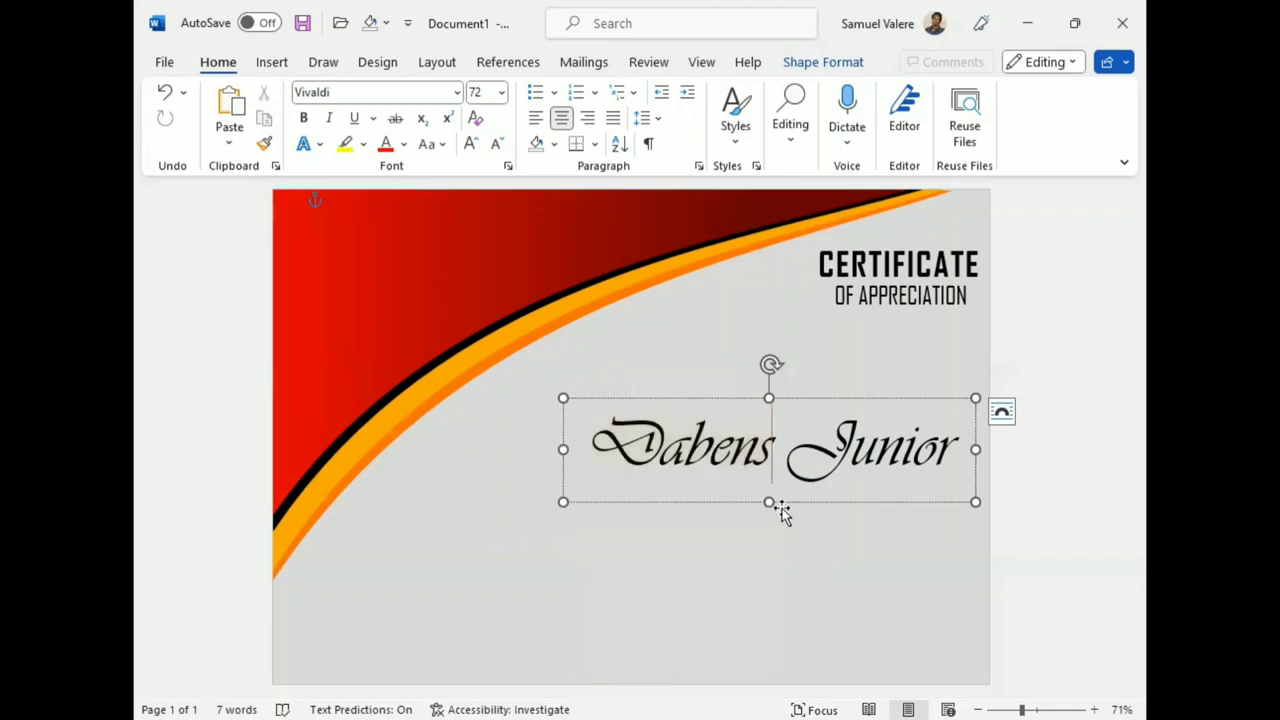
- Move the name box up to sit just beneath the OF APPRECIATION line
{"action": "mouse_move", "coordinate": [786, 505]}
{"action": "left_mouse_down"}
{"action": "mouse_move", "coordinate": [680, 477]}
{"action": "mouse_move", "coordinate": [627, 484]}
{"action": "left_mouse_up"}
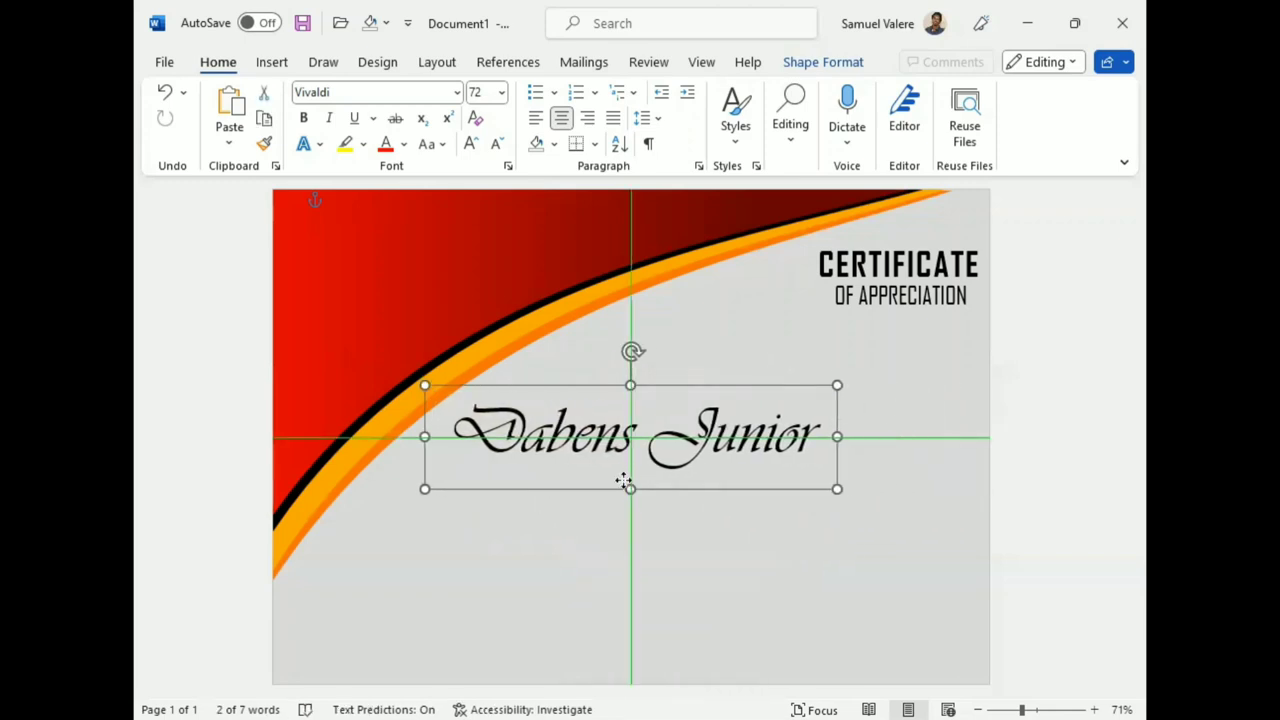
{"action": "left_click_drag", "start_coordinate": [631, 489], "coordinate": [823, 408]}
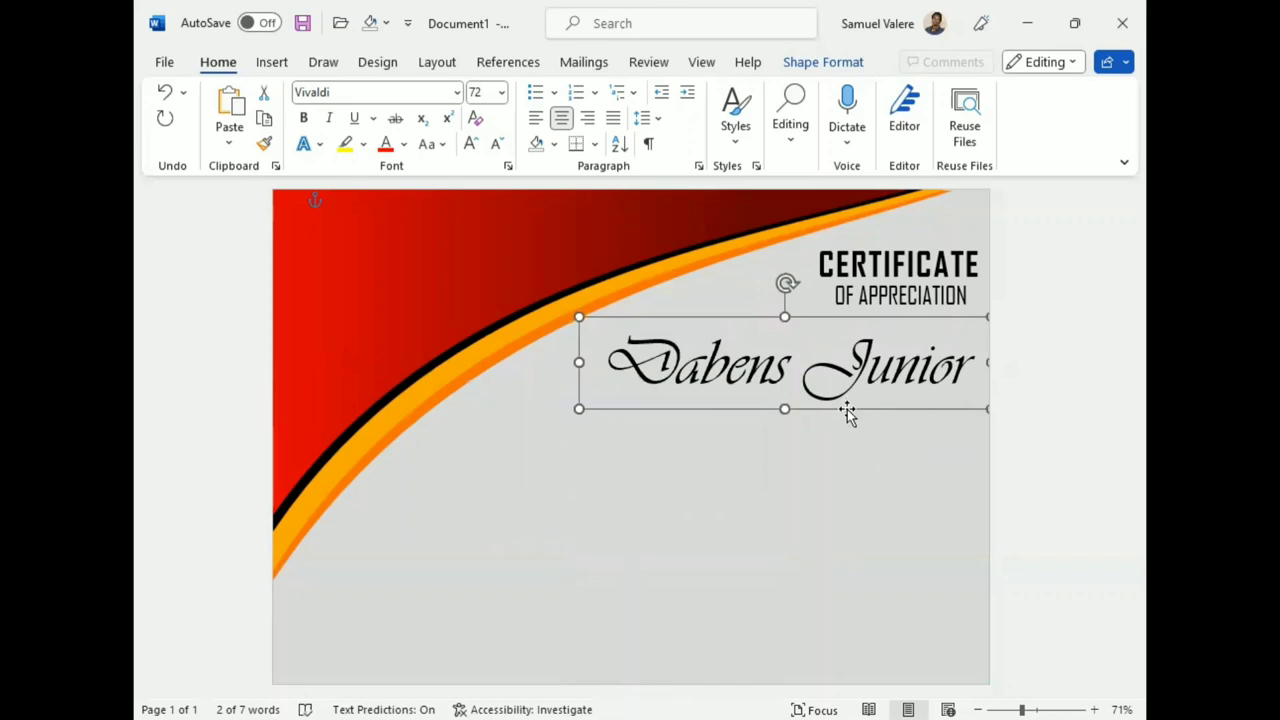
{"action": "left_click_drag", "start_coordinate": [847, 413], "coordinate": [846, 426]}
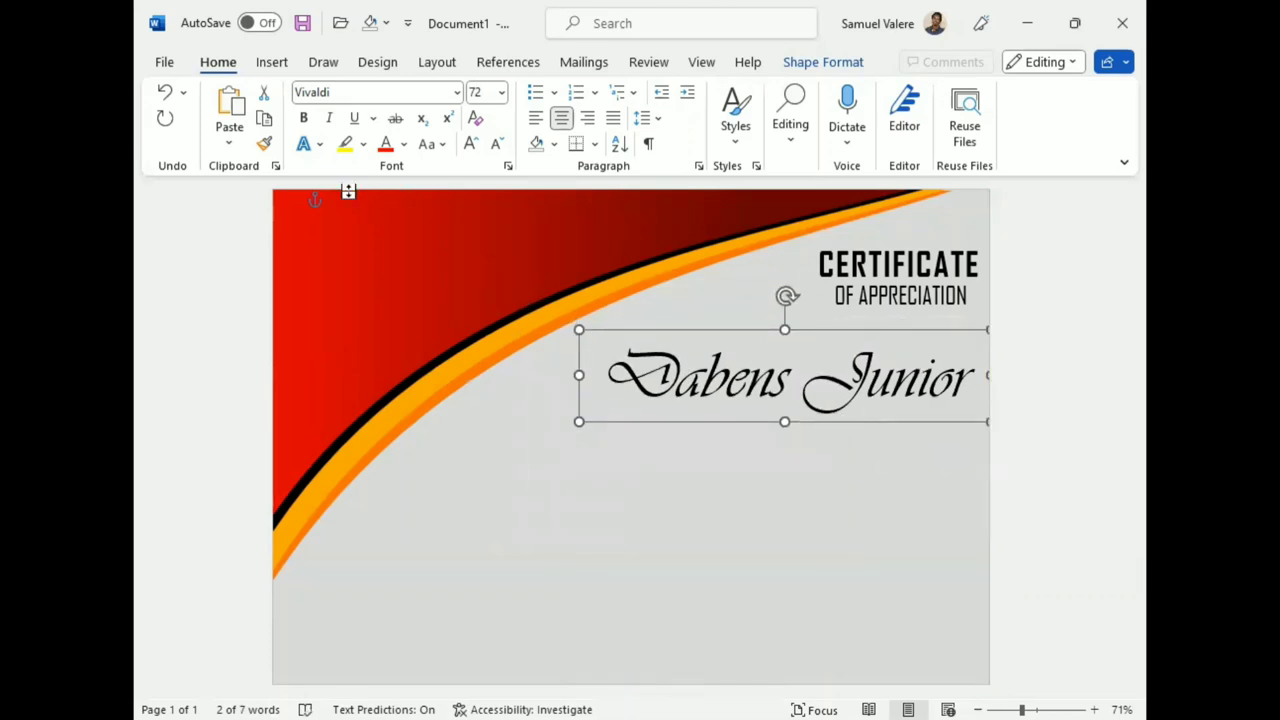
- Draw a text box below the name, paste the appreciation paragraph, and shrink the box to fit
{"action": "left_click", "coordinate": [272, 62]}
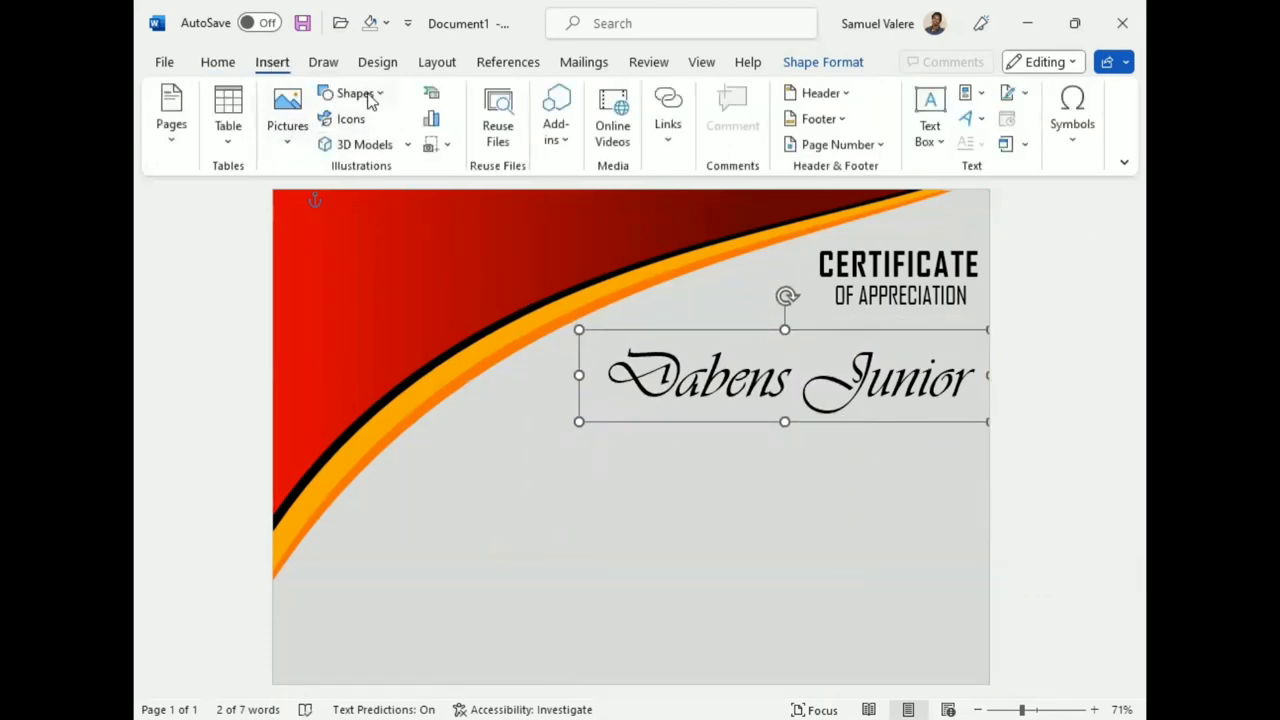
{"action": "left_click", "coordinate": [370, 96]}
{"action": "left_click", "coordinate": [347, 145]}
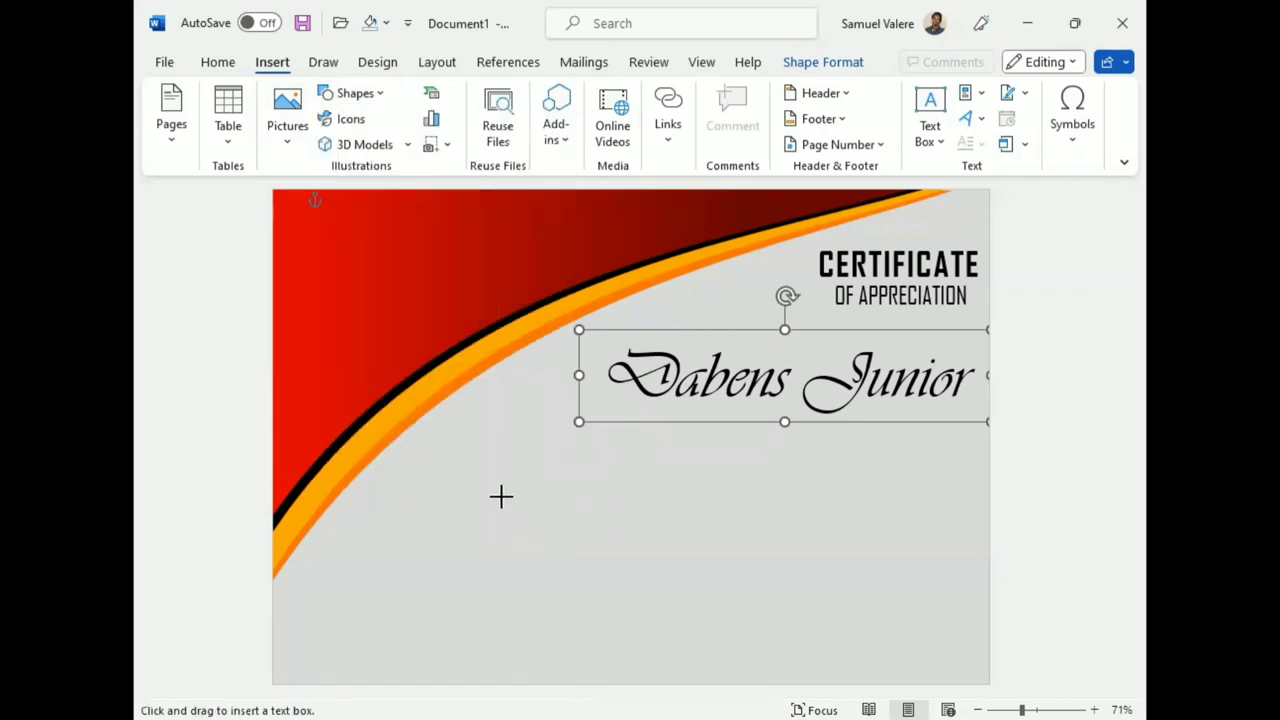
{"action": "left_click_drag", "start_coordinate": [501, 496], "coordinate": [812, 658]}
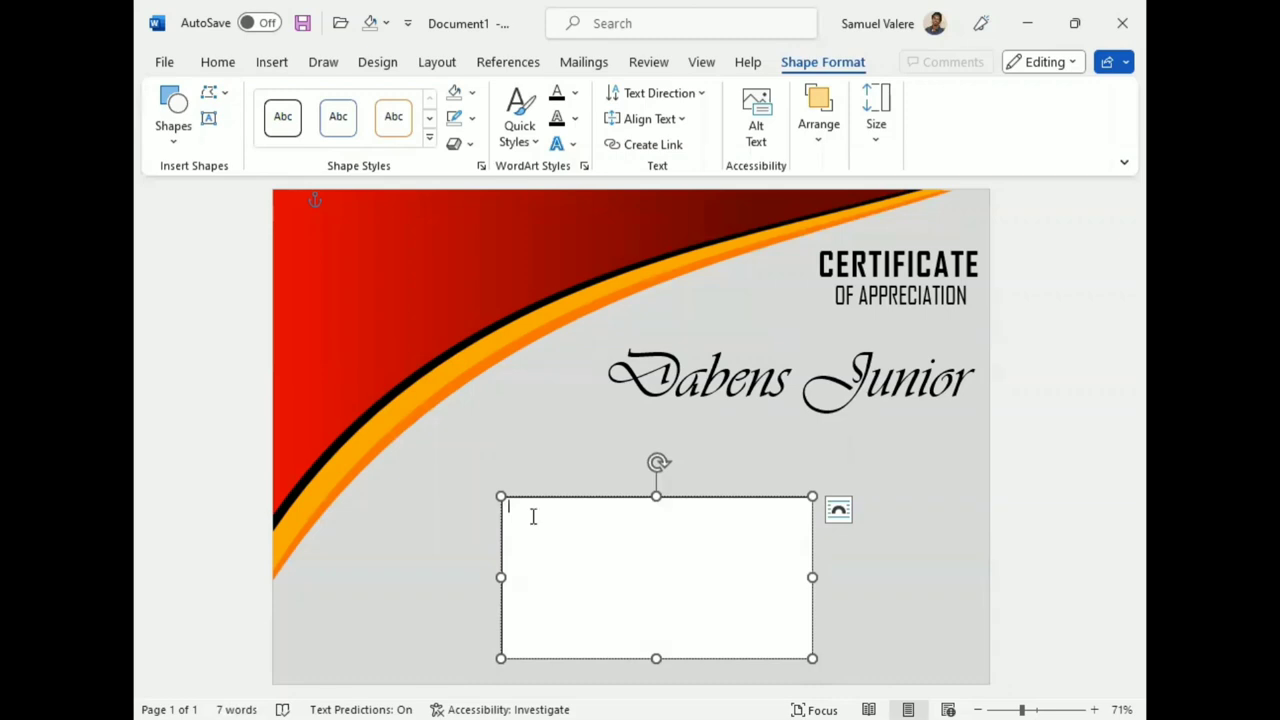
{"action": "type", "text": "Only an exemplary employee inspires his boss on a daily basis. You are that employee. Thank you for setting such a great example for everyone in our company!"}
{"action": "left_click_drag", "start_coordinate": [656, 658], "coordinate": [656, 572]}
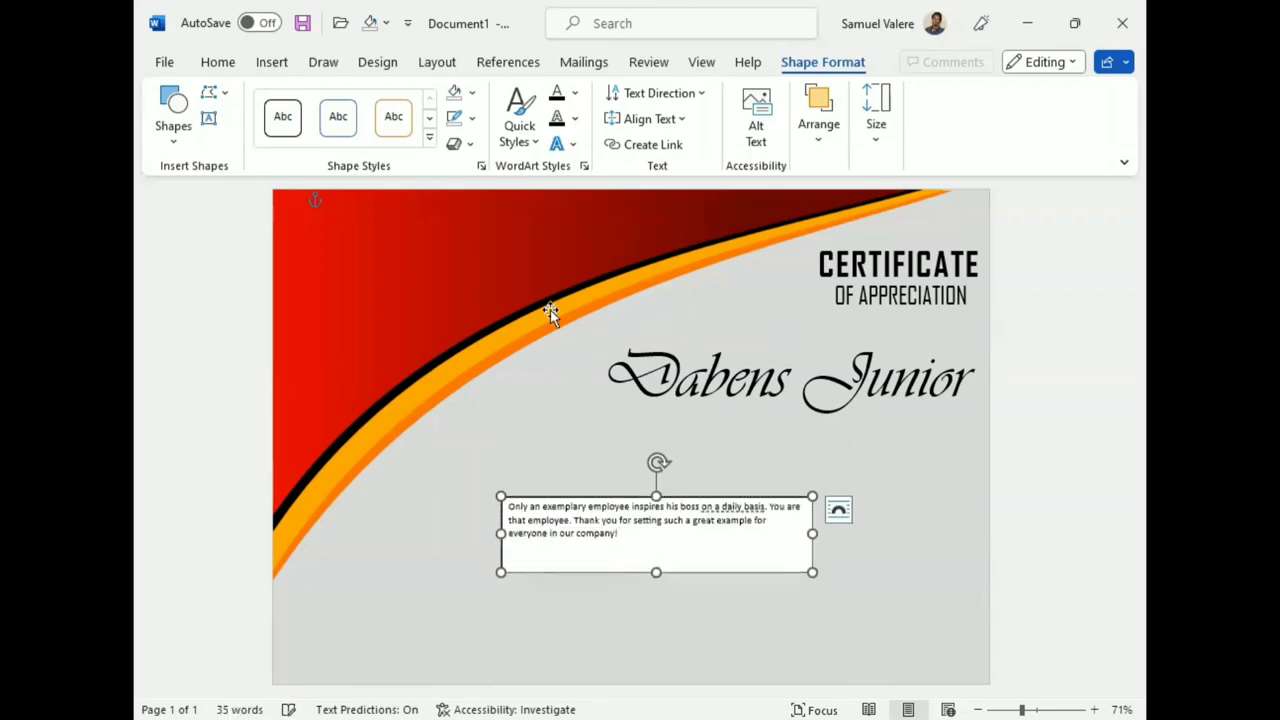
- Remove the paragraph box's outline and fill, then select the whole paragraph
{"action": "left_click", "coordinate": [471, 117]}
{"action": "left_click", "coordinate": [466, 388]}
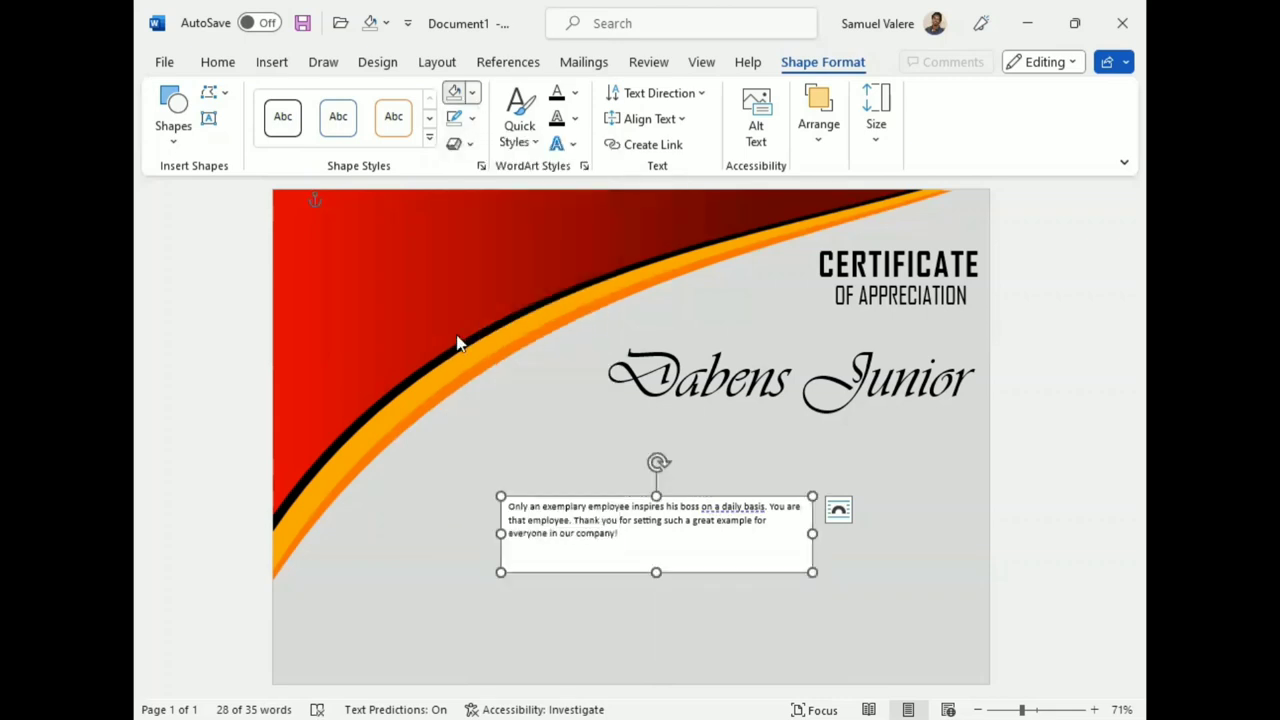
{"action": "left_click", "coordinate": [471, 92]}
{"action": "left_click", "coordinate": [460, 372]}
{"action": "triple_click", "coordinate": [563, 525]}
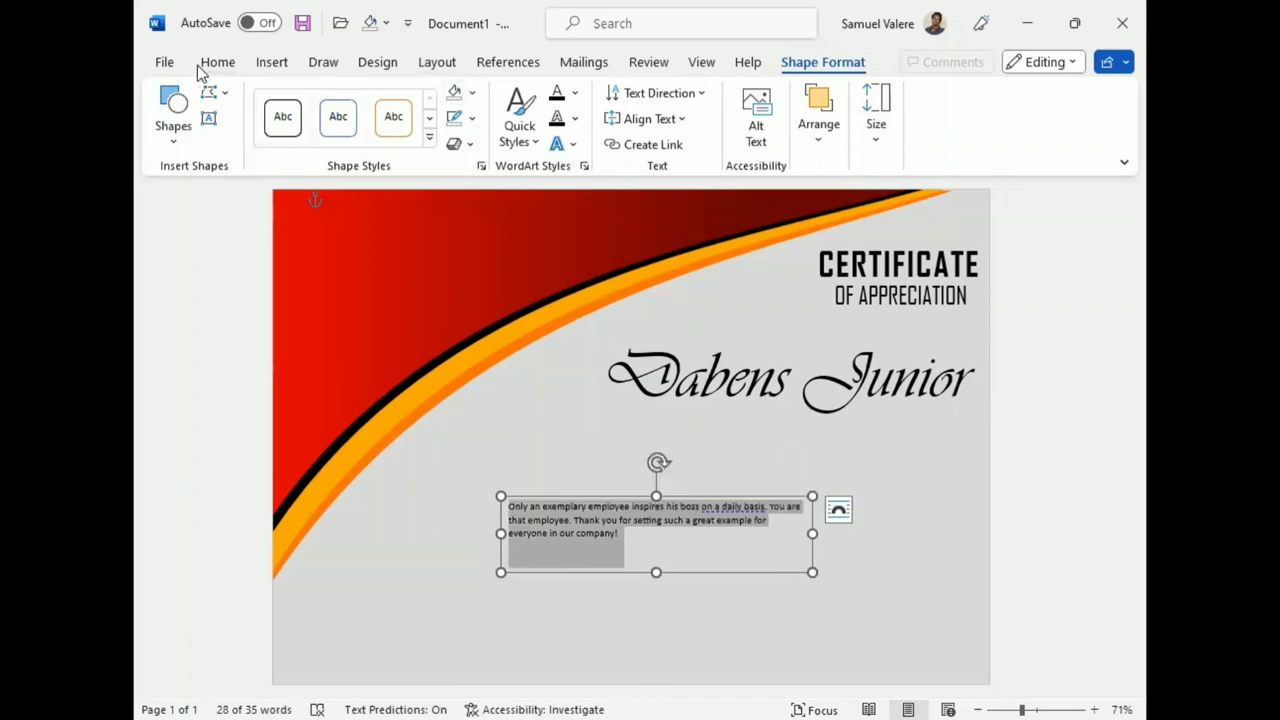
- Right-align the paragraph and set it in Agency FB at size 20
{"action": "left_click", "coordinate": [232, 65]}
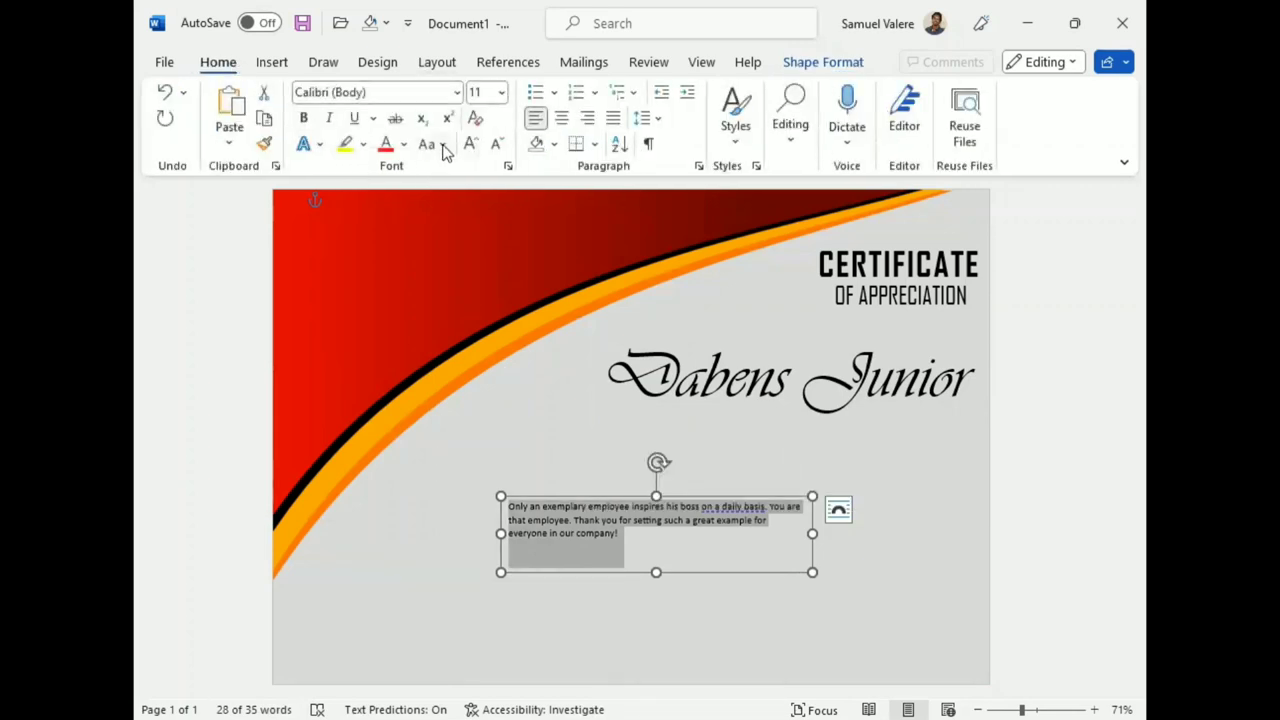
{"action": "left_click", "coordinate": [588, 119]}
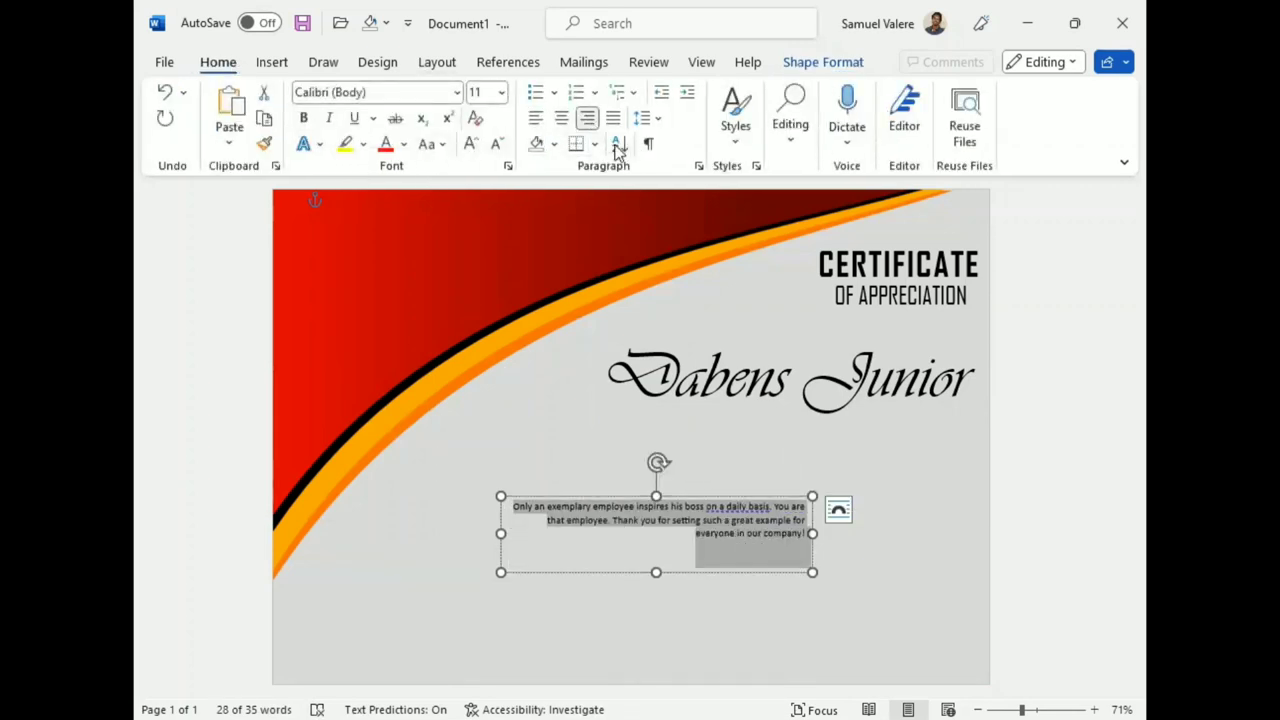
{"action": "left_click", "coordinate": [457, 92]}
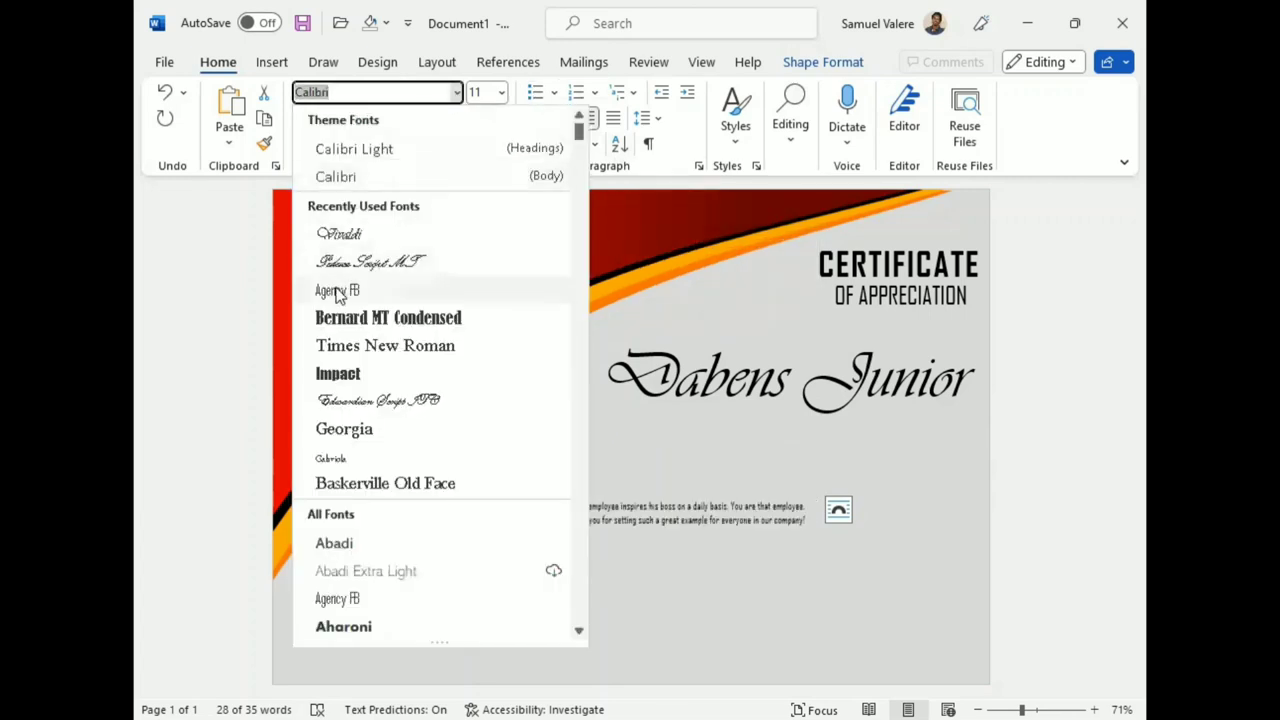
{"action": "left_click", "coordinate": [338, 291]}
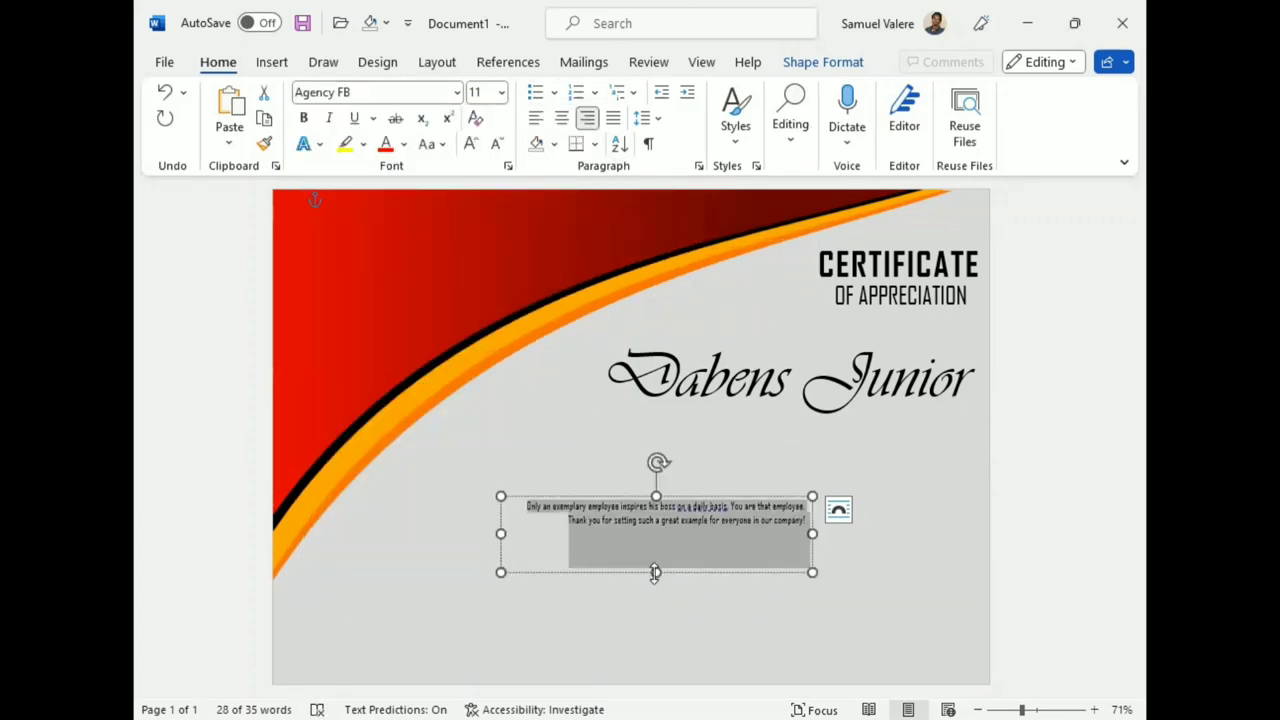
{"action": "left_click", "coordinate": [470, 143]}
{"action": "left_click", "coordinate": [470, 143]}
{"action": "left_click", "coordinate": [470, 143]}
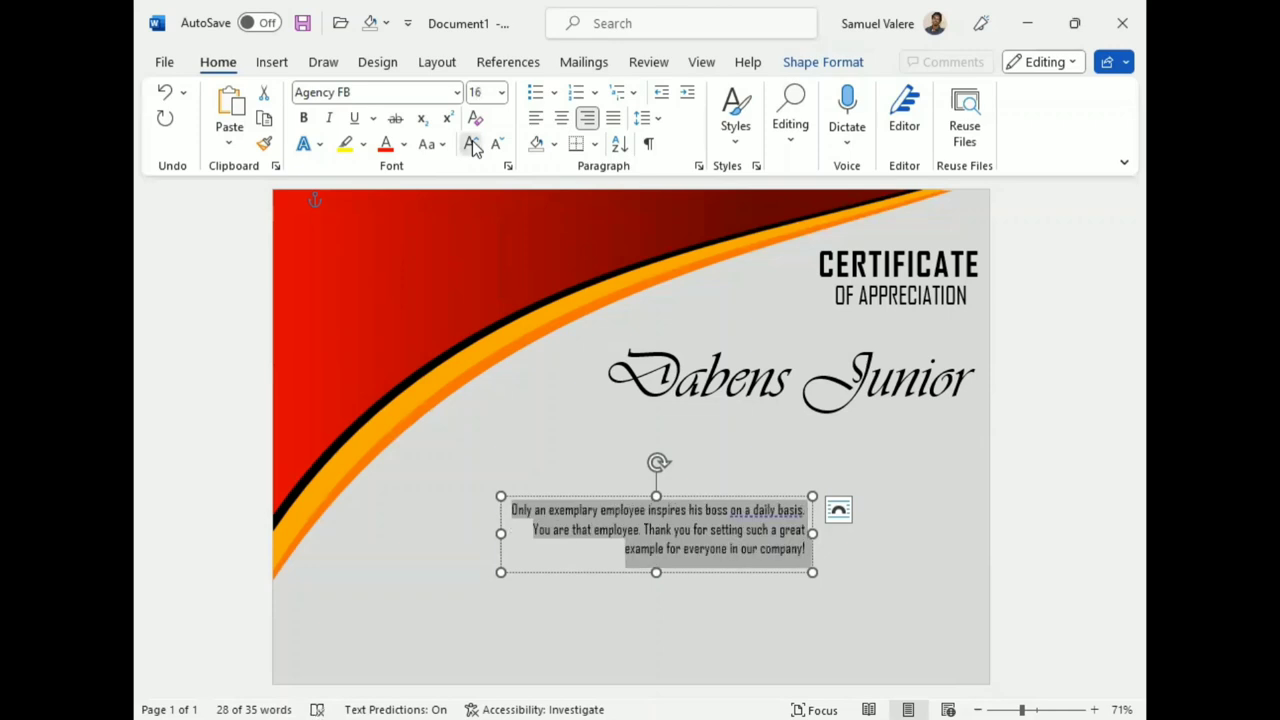
{"action": "left_click", "coordinate": [470, 143]}
{"action": "left_click", "coordinate": [470, 143]}
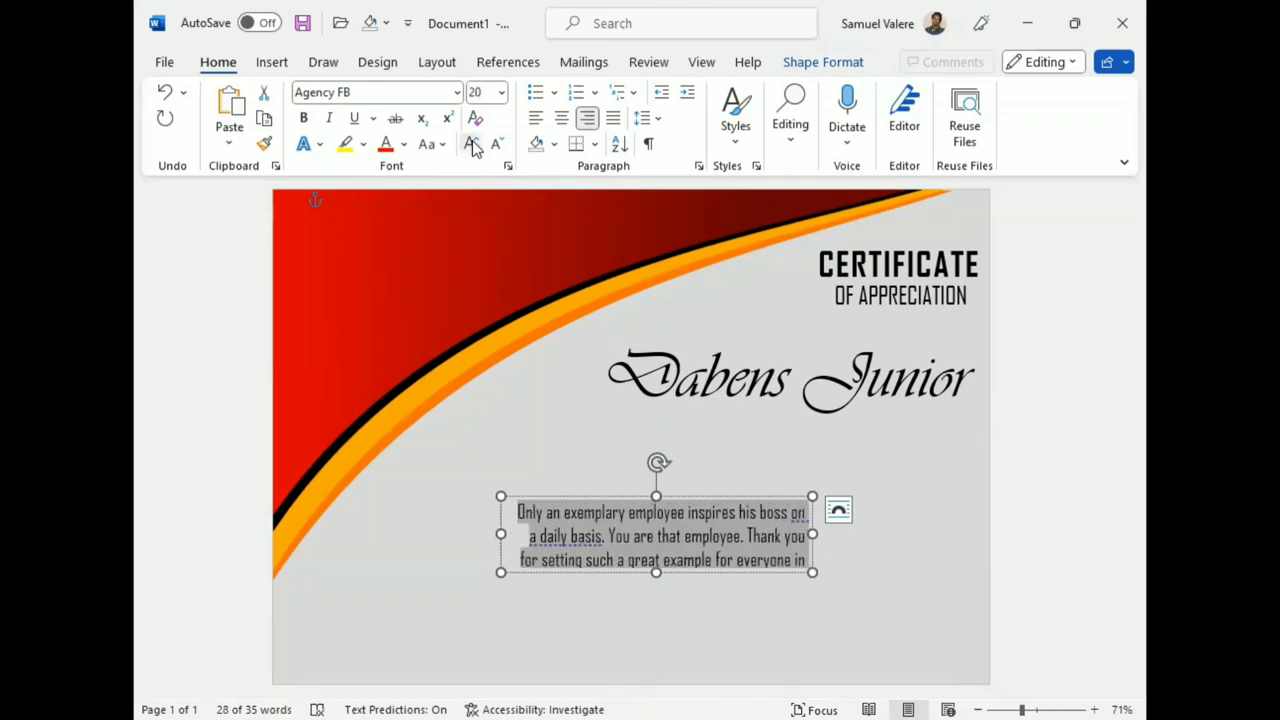
- Narrow the paragraph box so the text rewraps, and move it beneath the recipient's name
{"action": "left_click_drag", "start_coordinate": [658, 571], "coordinate": [658, 601]}
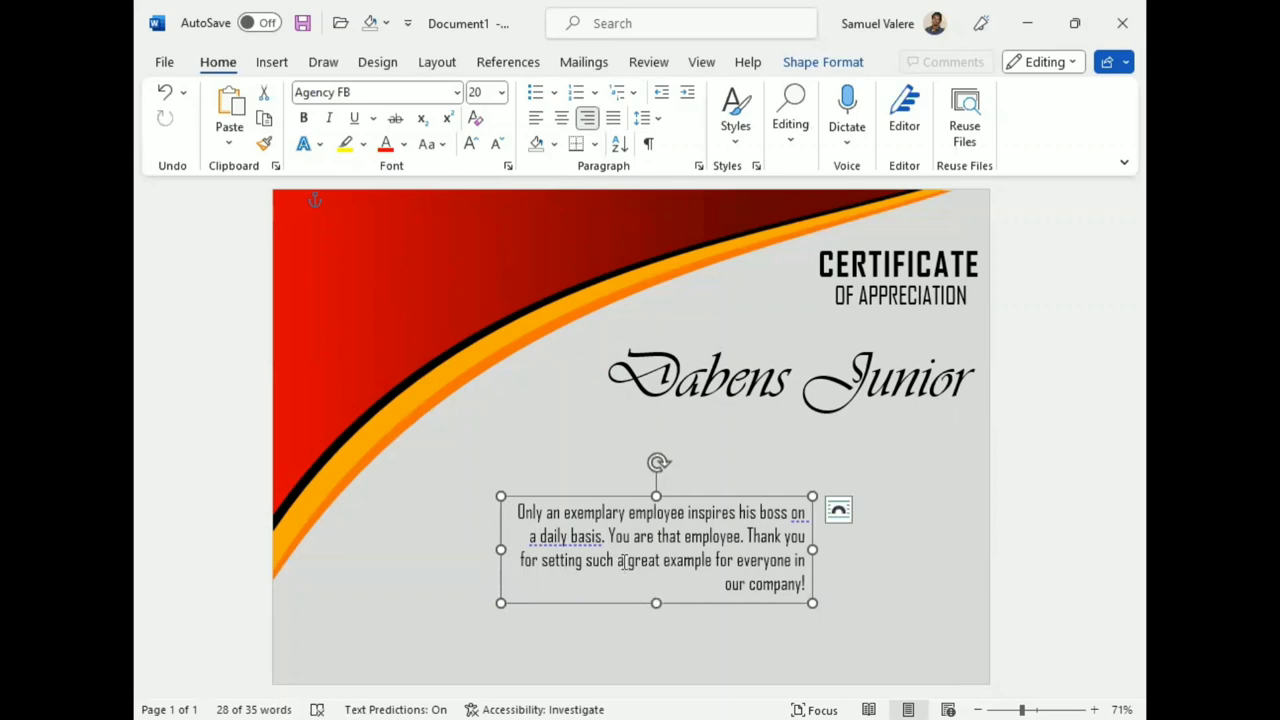
{"action": "left_click_drag", "start_coordinate": [500, 548], "coordinate": [530, 549]}
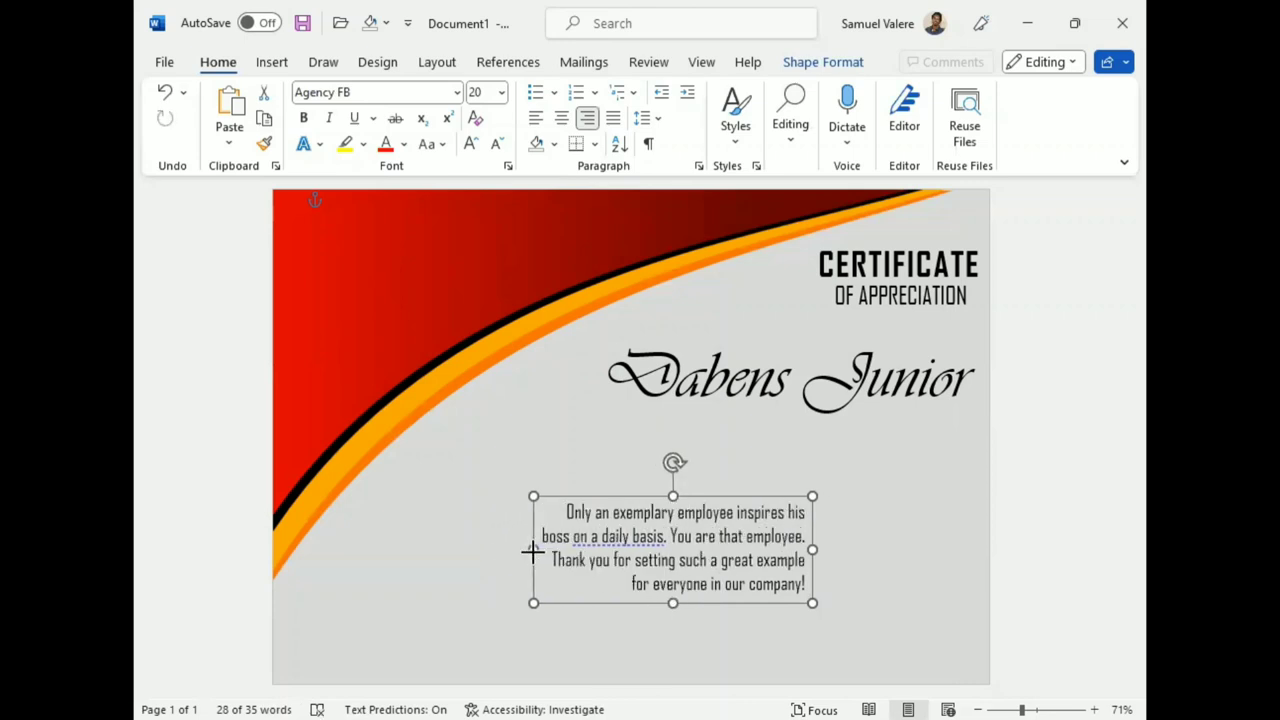
{"action": "mouse_move", "coordinate": [727, 603]}
{"action": "left_mouse_down"}
{"action": "mouse_move", "coordinate": [847, 526]}
{"action": "mouse_move", "coordinate": [833, 537]}
{"action": "left_mouse_up"}
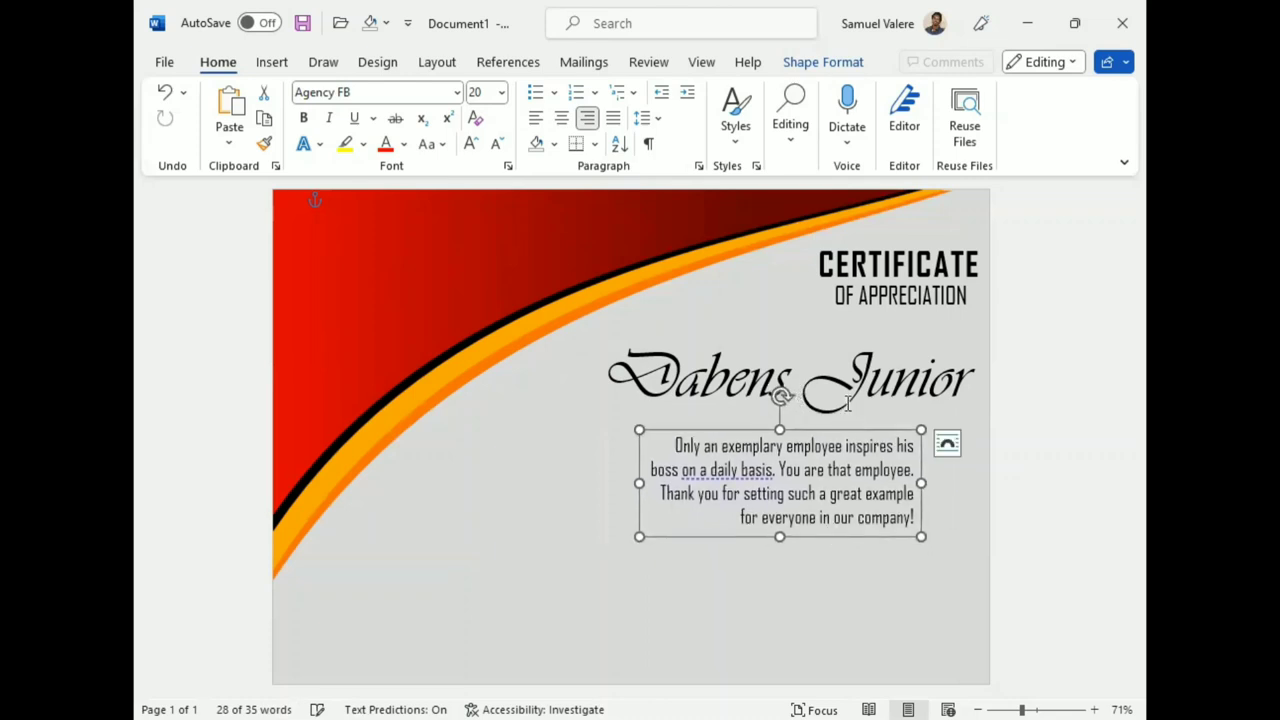
- Drag the Dabens Junior name and paragraph boxes onto the page's centre guides
{"action": "left_click", "coordinate": [867, 380]}
{"action": "left_click", "coordinate": [822, 472]}
{"action": "mouse_move", "coordinate": [823, 537]}
{"action": "left_mouse_down"}
{"action": "mouse_move", "coordinate": [669, 594]}
{"action": "mouse_move", "coordinate": [674, 609]}
{"action": "left_mouse_up"}
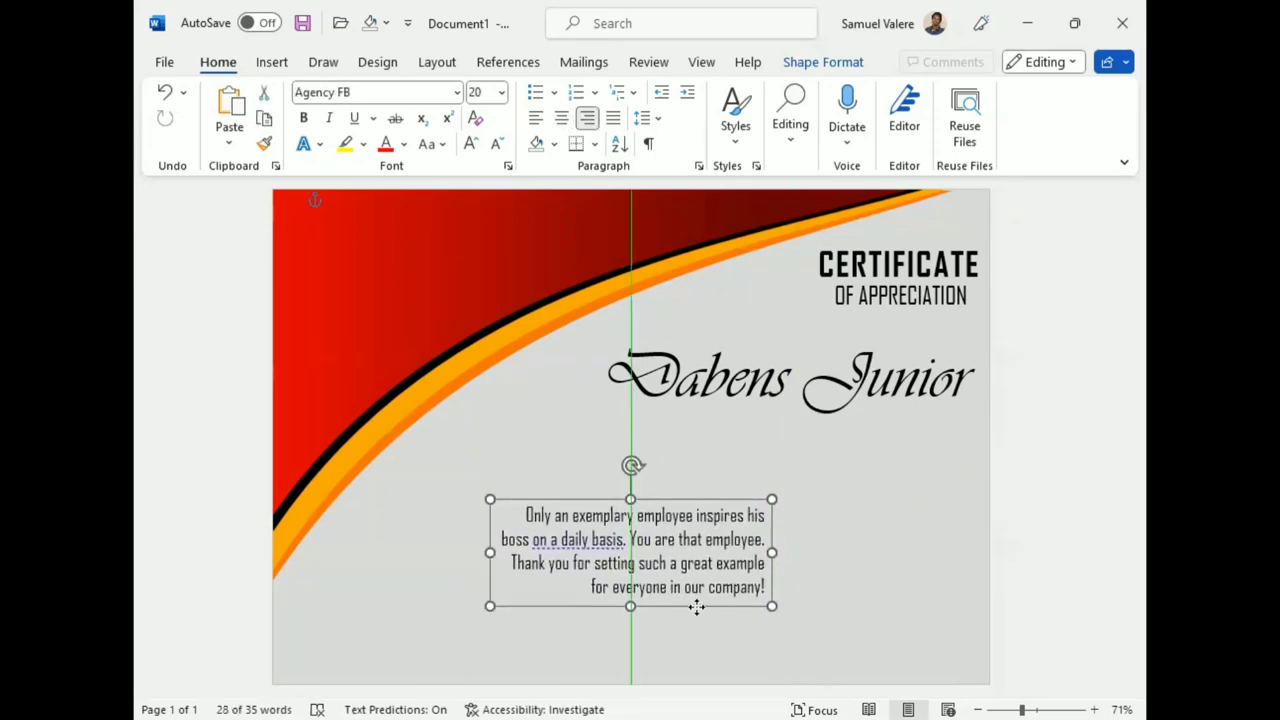
{"action": "left_click", "coordinate": [746, 385]}
{"action": "left_click_drag", "start_coordinate": [795, 430], "coordinate": [640, 488]}
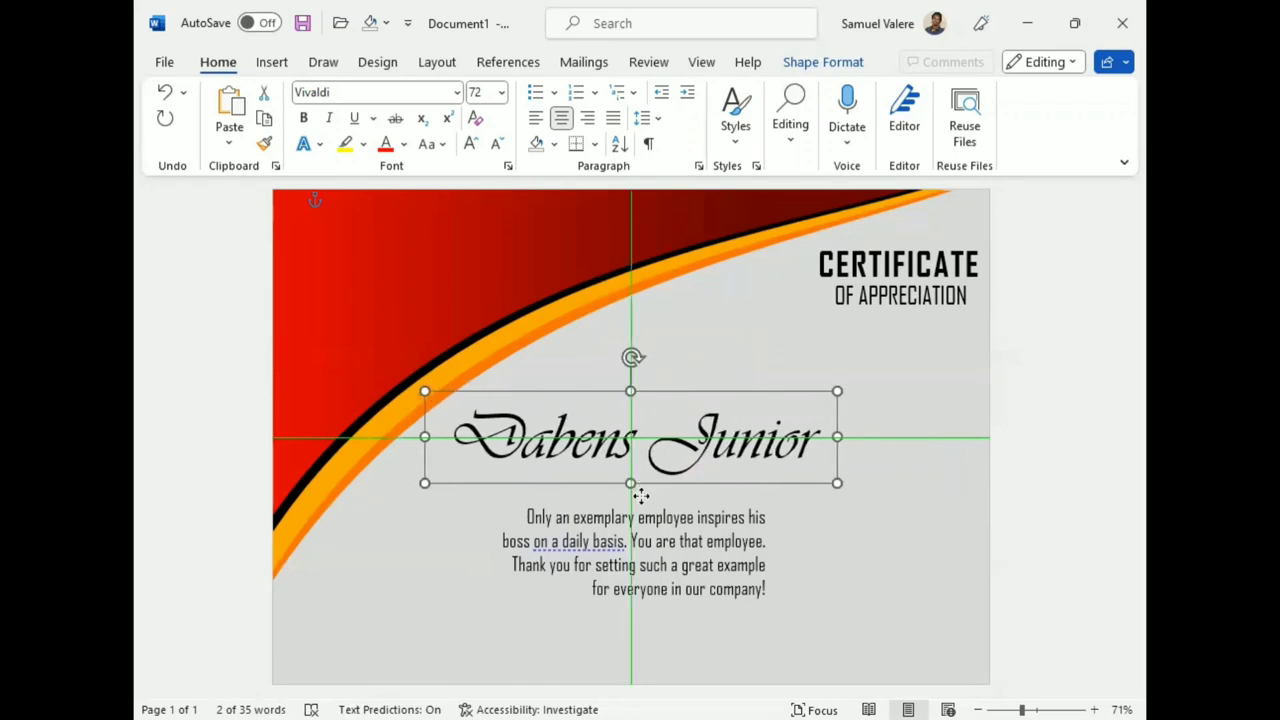
{"action": "left_click_drag", "start_coordinate": [640, 495], "coordinate": [640, 495]}
- Move the CERTIFICATE and OF APPRECIATION heading boxes slightly lower
{"action": "left_click", "coordinate": [872, 309]}
{"action": "left_click", "coordinate": [863, 268], "text": "shift"}
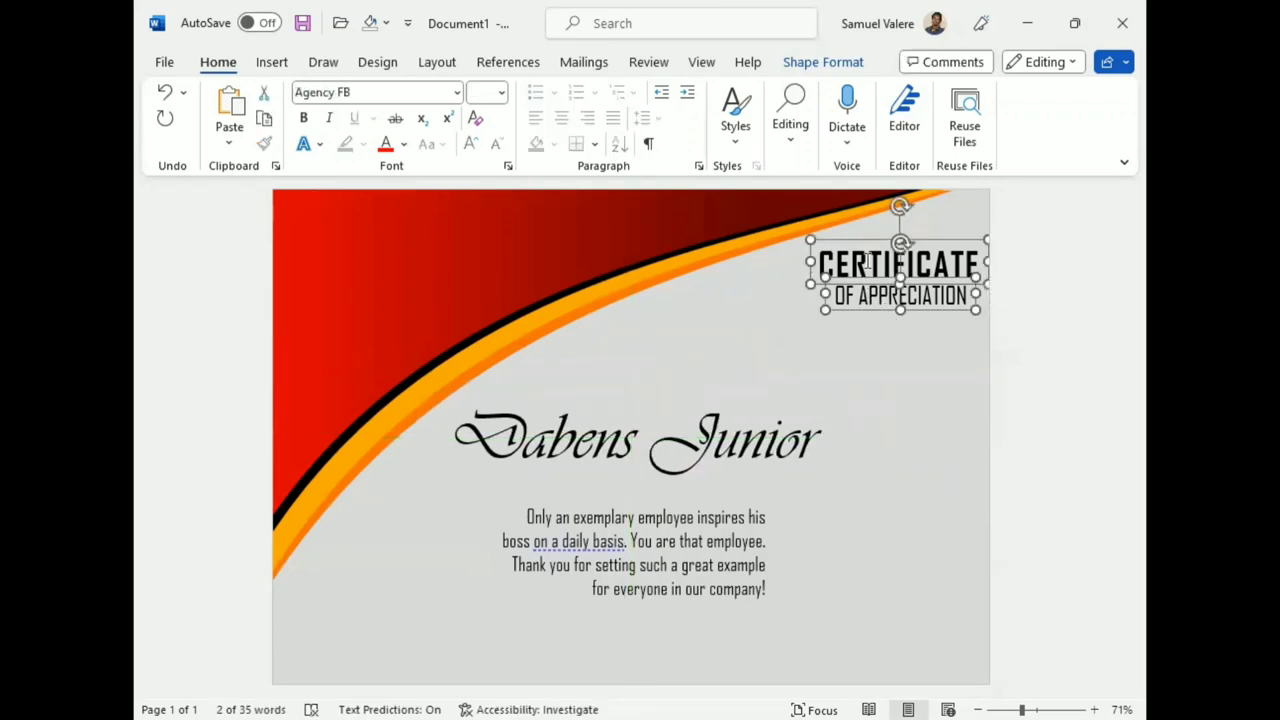
{"action": "left_click_drag", "start_coordinate": [886, 301], "coordinate": [883, 338]}
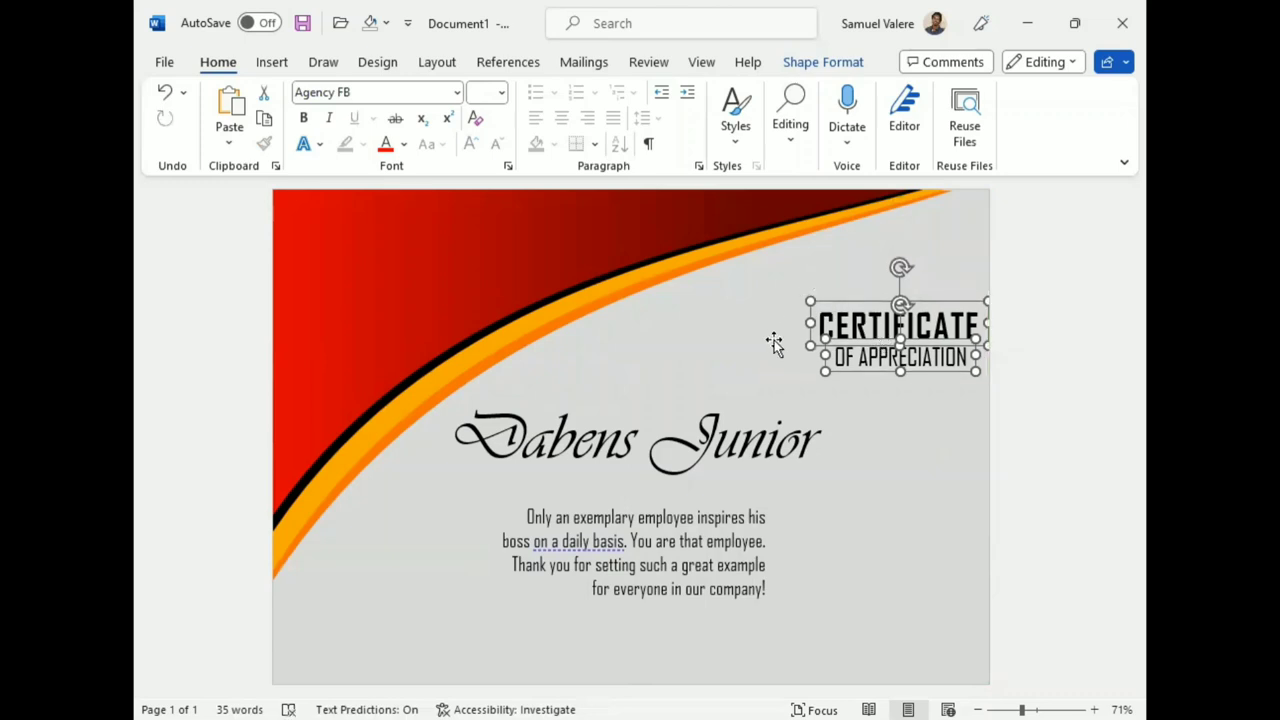
- Centre the paragraph text and widen its box so it wraps onto three lines under the name
{"action": "left_click_drag", "start_coordinate": [678, 541], "coordinate": [636, 565]}
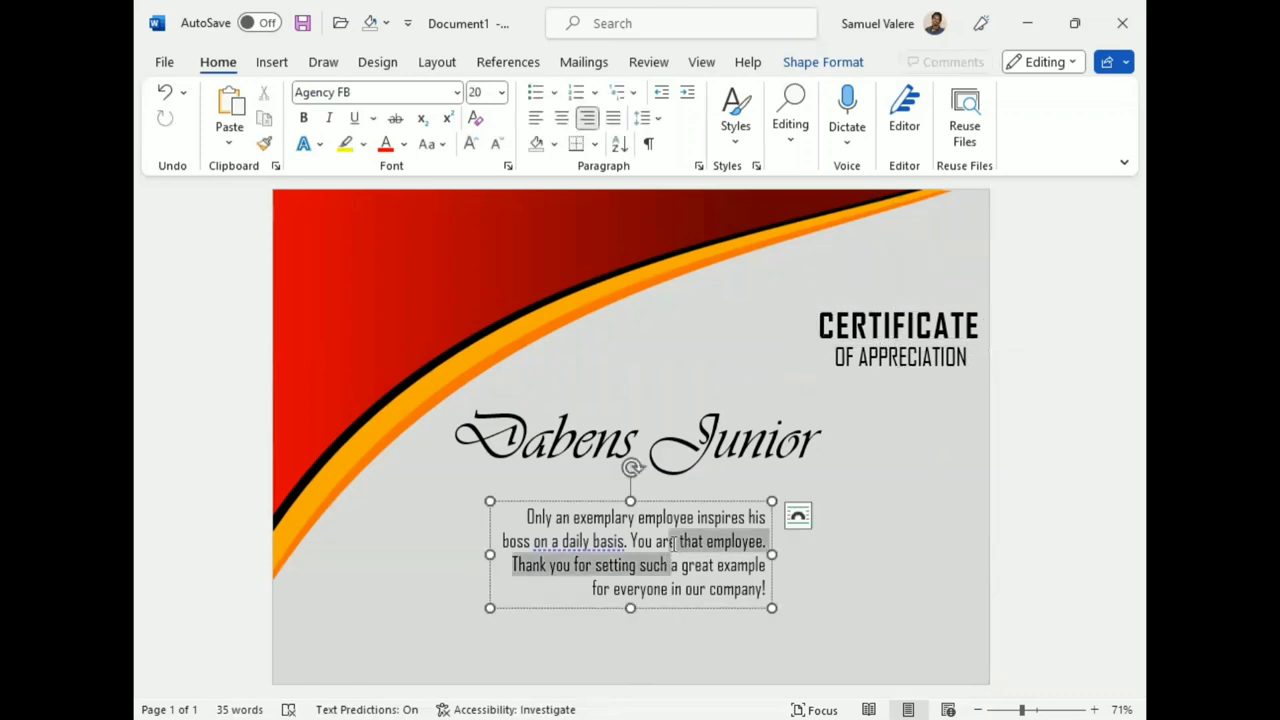
{"action": "left_click_drag", "start_coordinate": [691, 608], "coordinate": [686, 590]}
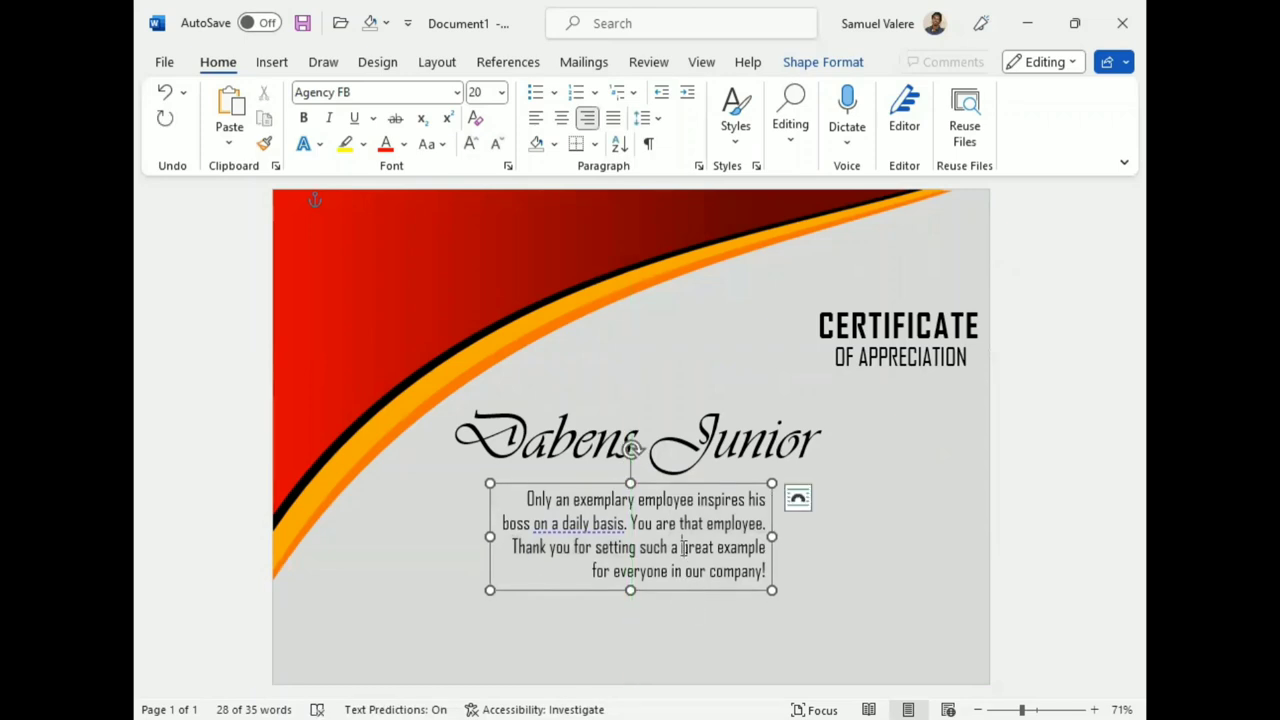
{"action": "triple_click", "coordinate": [690, 547]}
{"action": "left_click", "coordinate": [562, 120]}
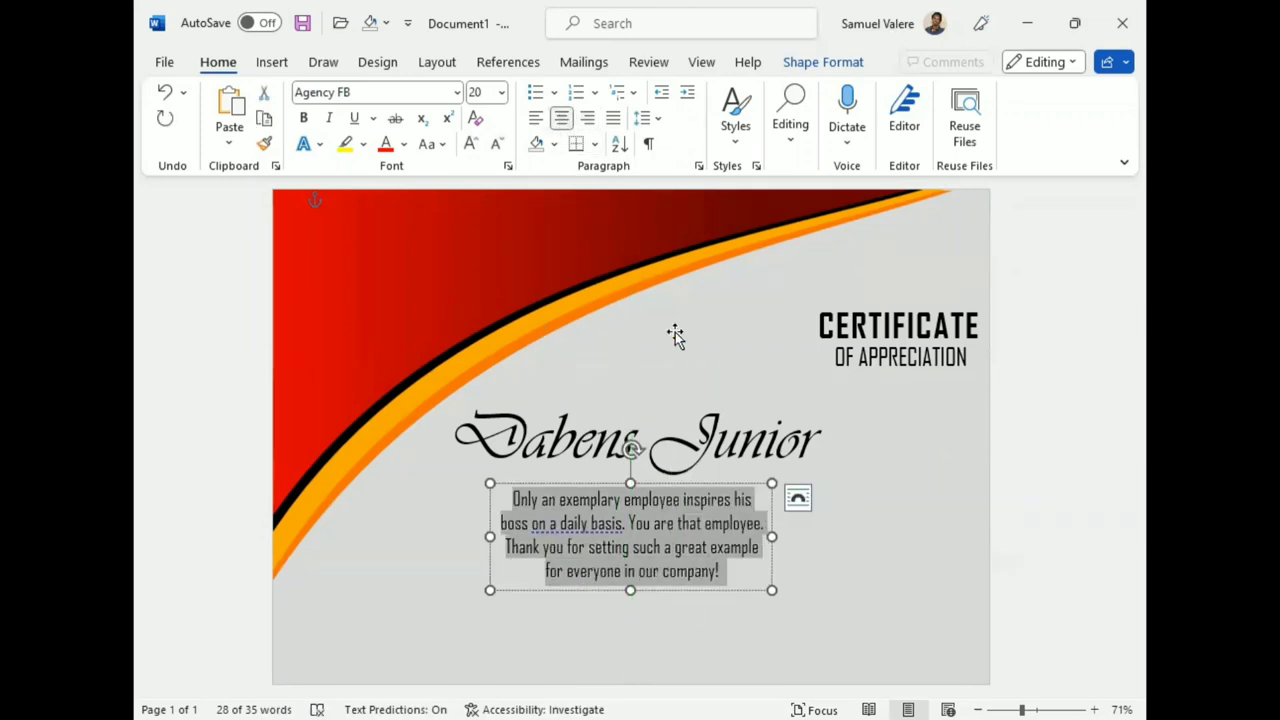
{"action": "left_click_drag", "start_coordinate": [772, 537], "coordinate": [848, 536]}
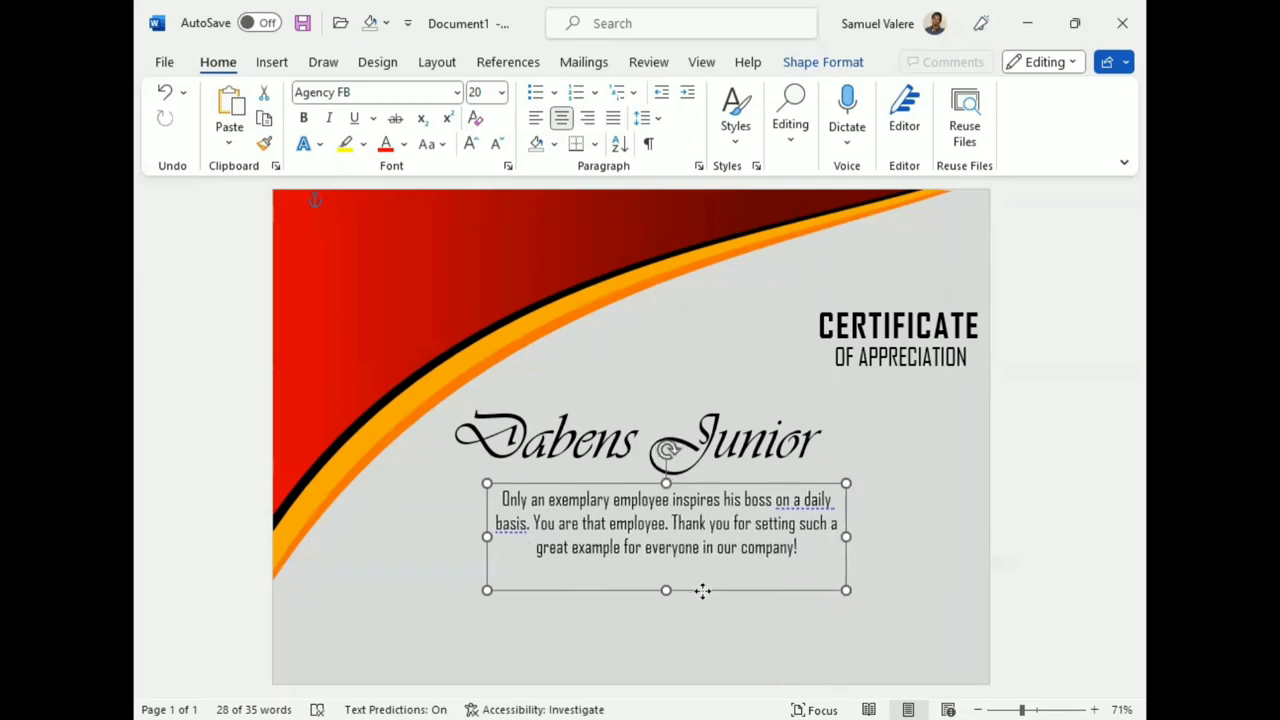
{"action": "left_click_drag", "start_coordinate": [710, 590], "coordinate": [670, 595]}
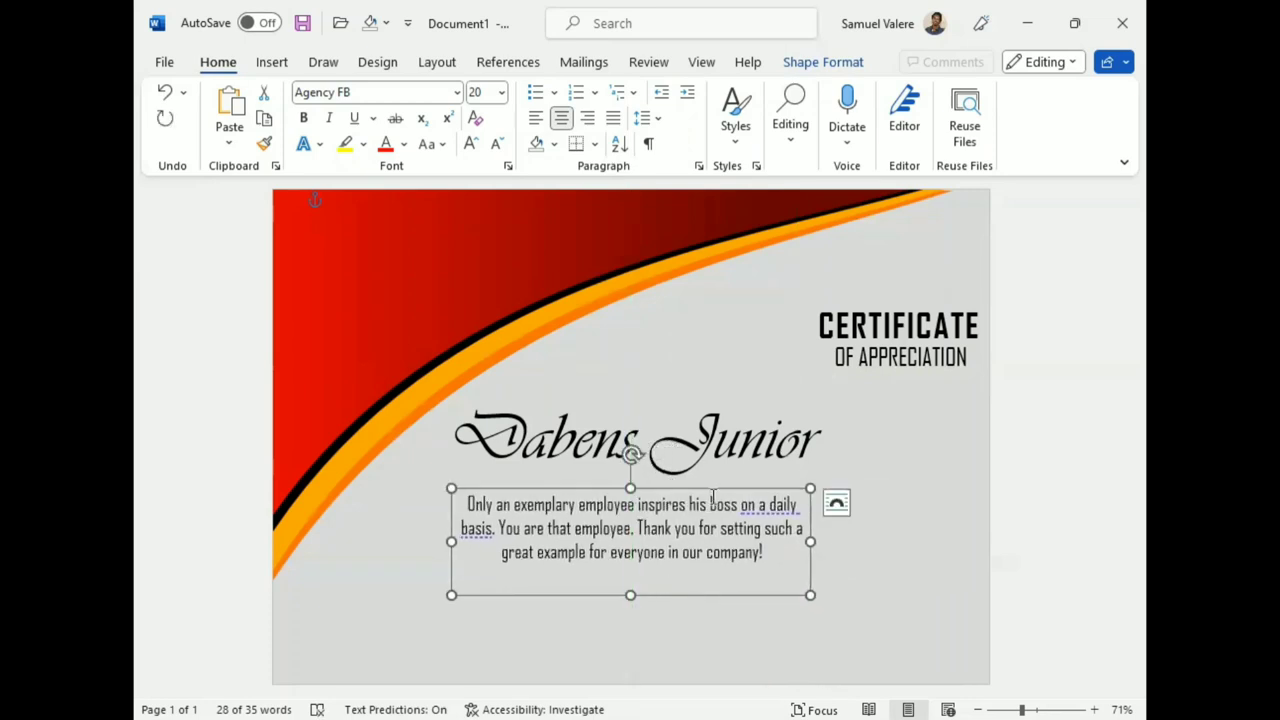
{"action": "triple_click", "coordinate": [708, 452]}
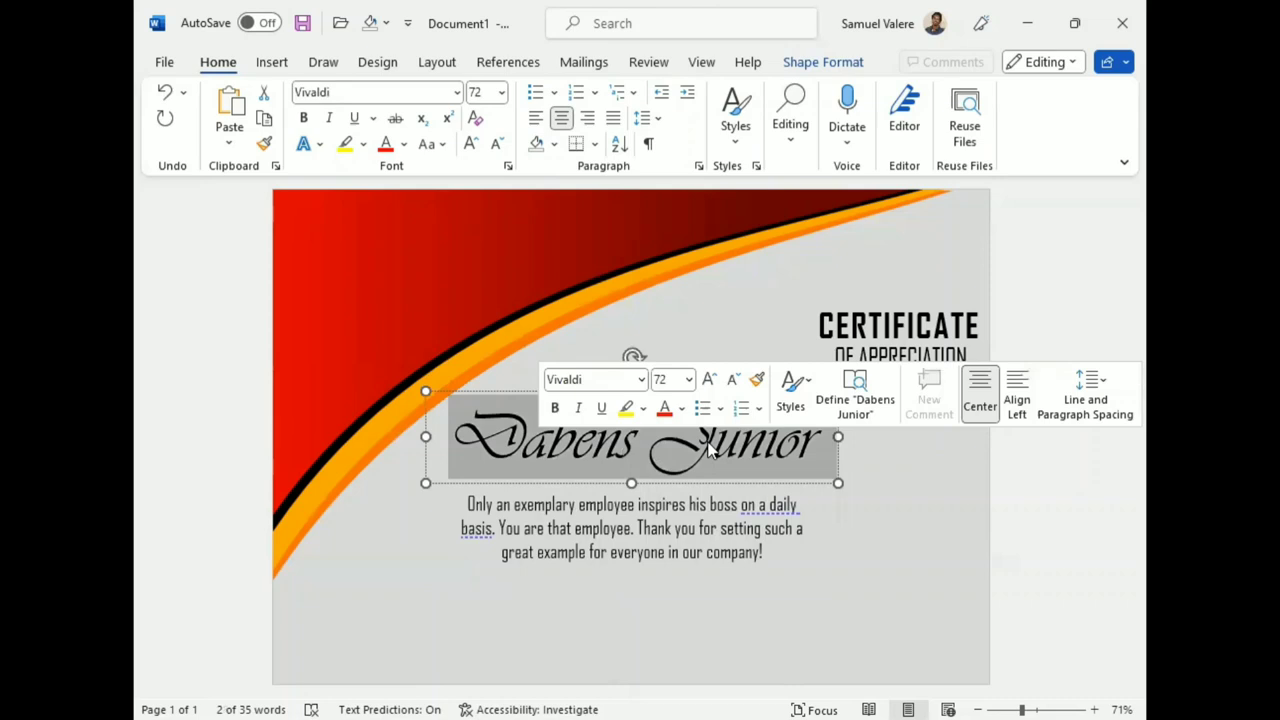
- Fill Dabens Junior with a dark-red-to-red linear gradient at 90°, middle stop at 38%
{"action": "left_click", "coordinate": [838, 66]}
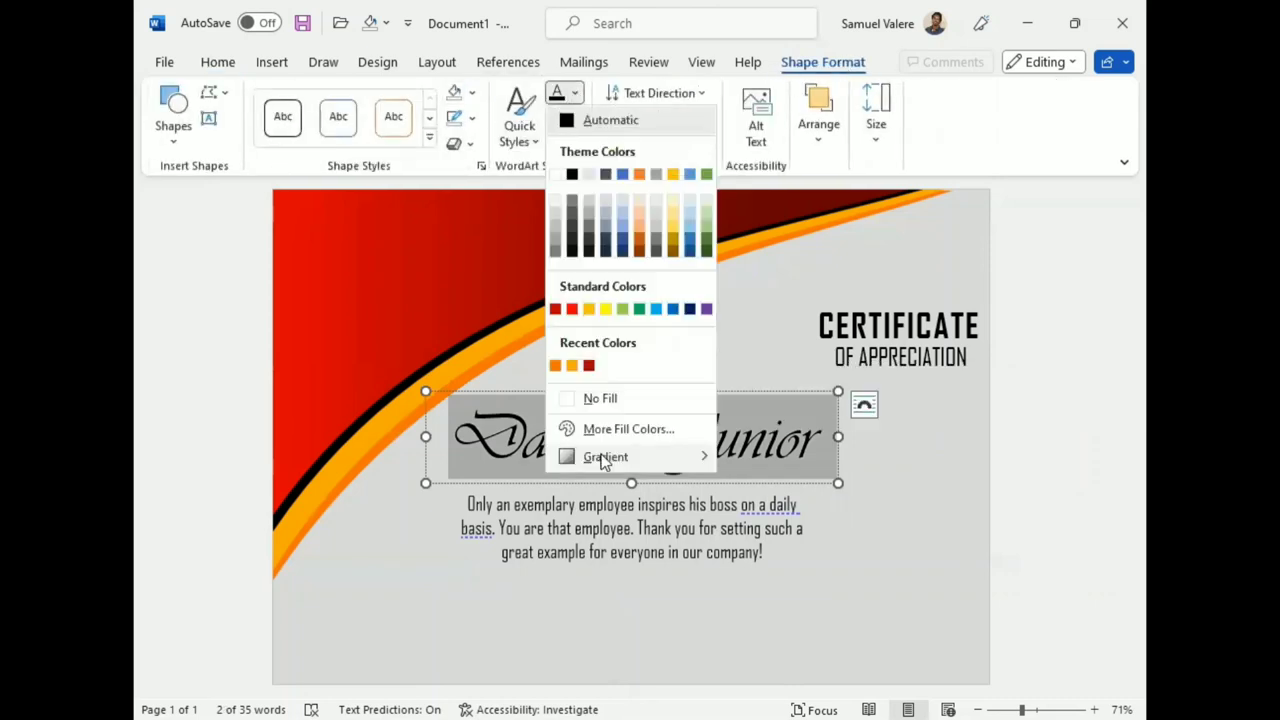
{"action": "mouse_move", "coordinate": [603, 461]}
{"action": "left_click", "coordinate": [797, 693]}
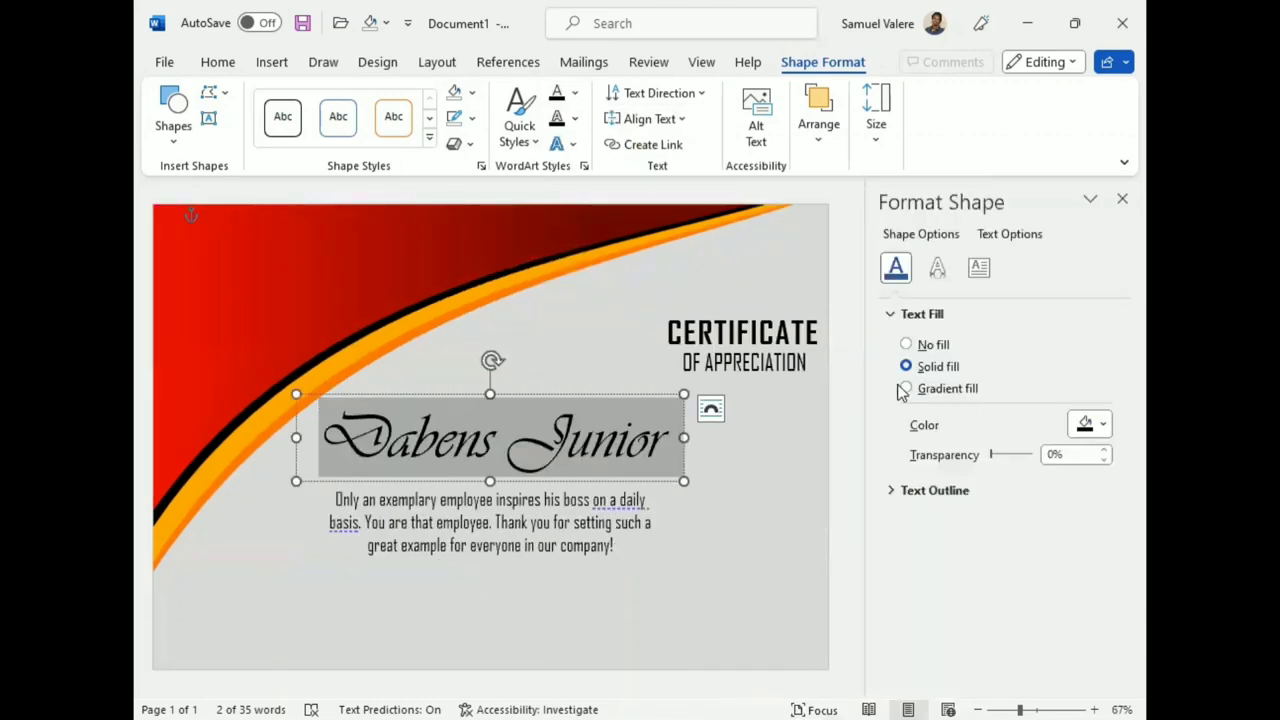
{"action": "left_click", "coordinate": [905, 389]}
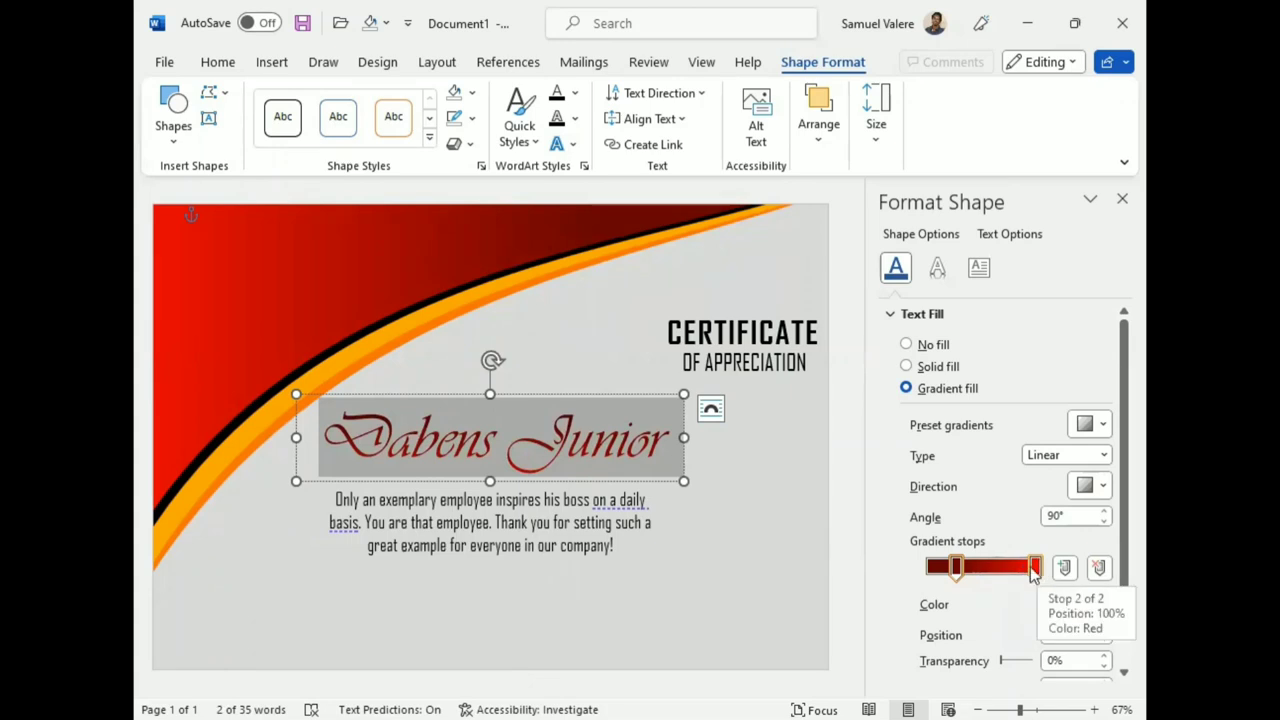
{"action": "left_click", "coordinate": [1032, 568]}
{"action": "left_click_drag", "start_coordinate": [958, 570], "coordinate": [980, 577]}
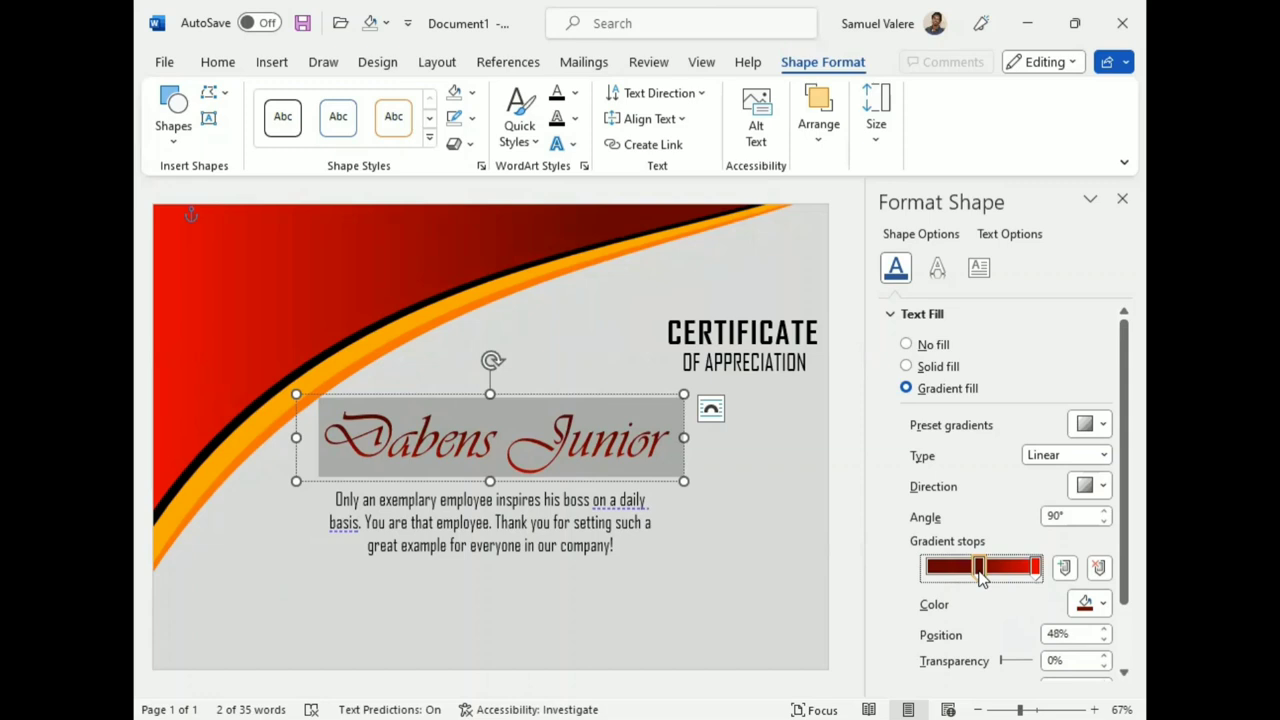
{"action": "left_click_drag", "start_coordinate": [980, 570], "coordinate": [969, 577]}
{"action": "left_click", "coordinate": [525, 563]}
- Add a small DATE box at the lower left, centred in Agency FB at 14 pt
{"action": "left_click", "coordinate": [172, 114]}
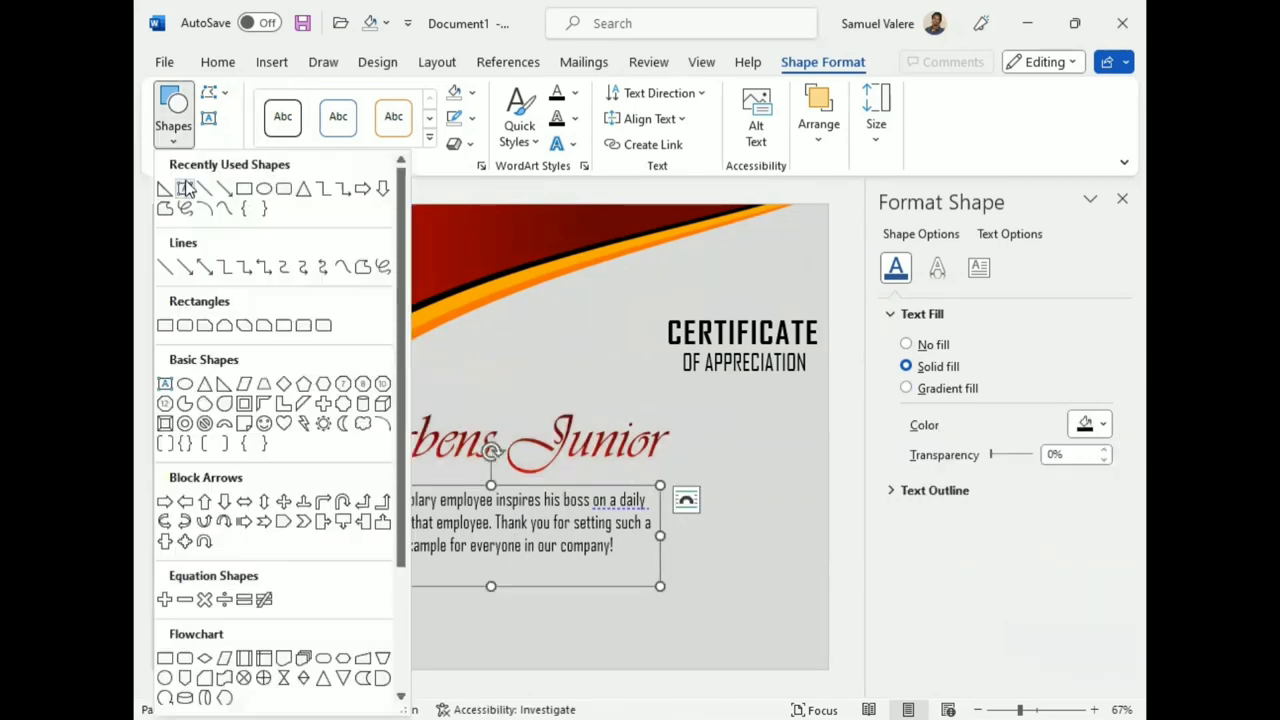
{"action": "left_click", "coordinate": [252, 325]}
{"action": "left_click_drag", "start_coordinate": [258, 615], "coordinate": [351, 651]}
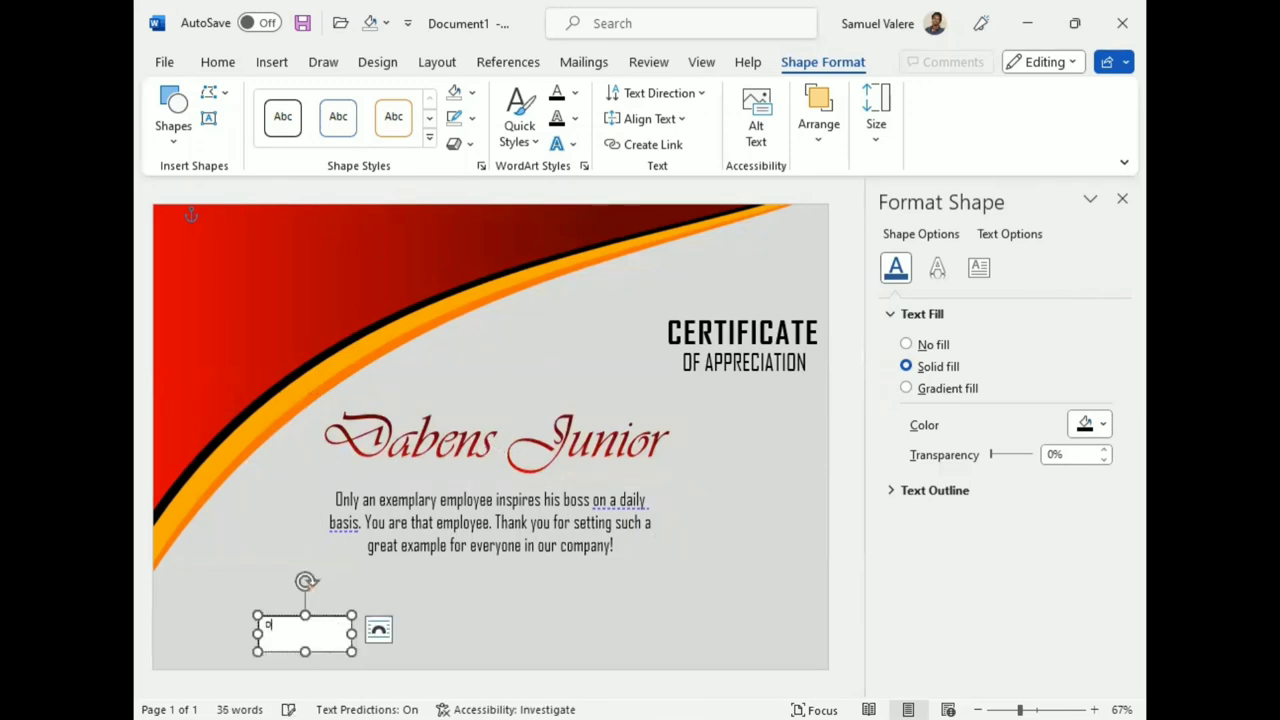
{"action": "left_click_drag", "start_coordinate": [286, 627], "coordinate": [261, 634]}
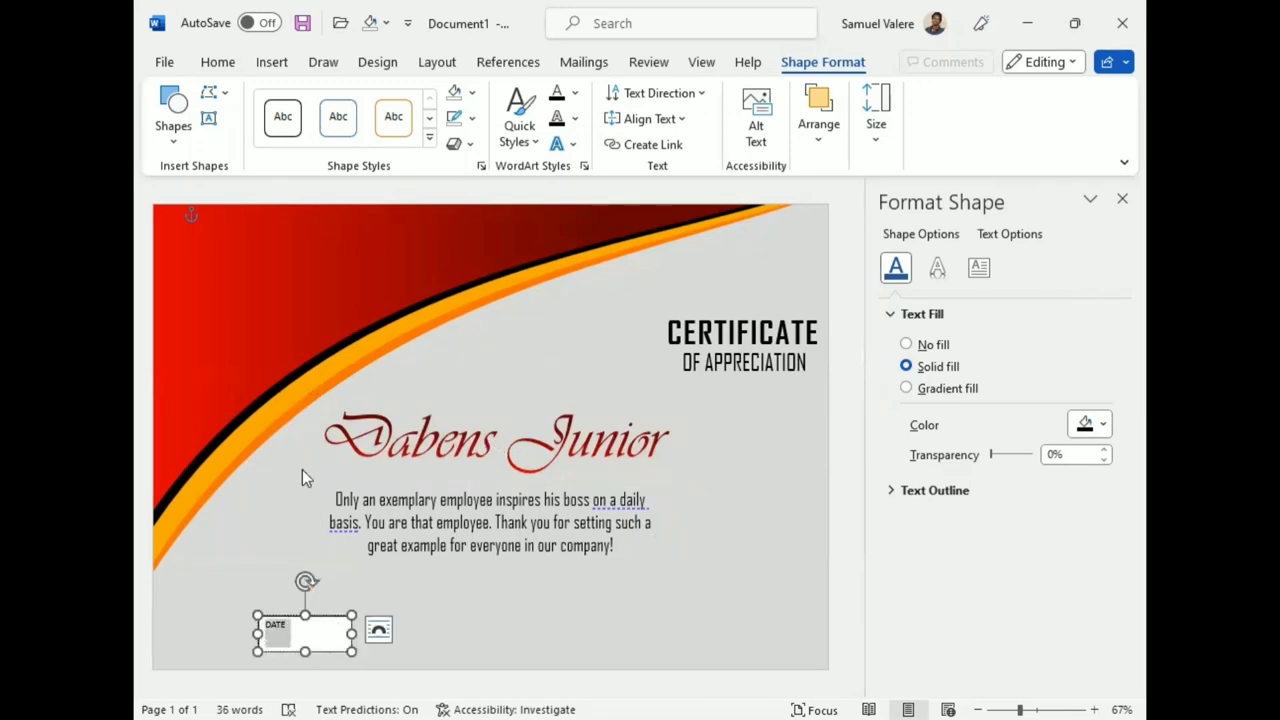
{"action": "left_click", "coordinate": [216, 62]}
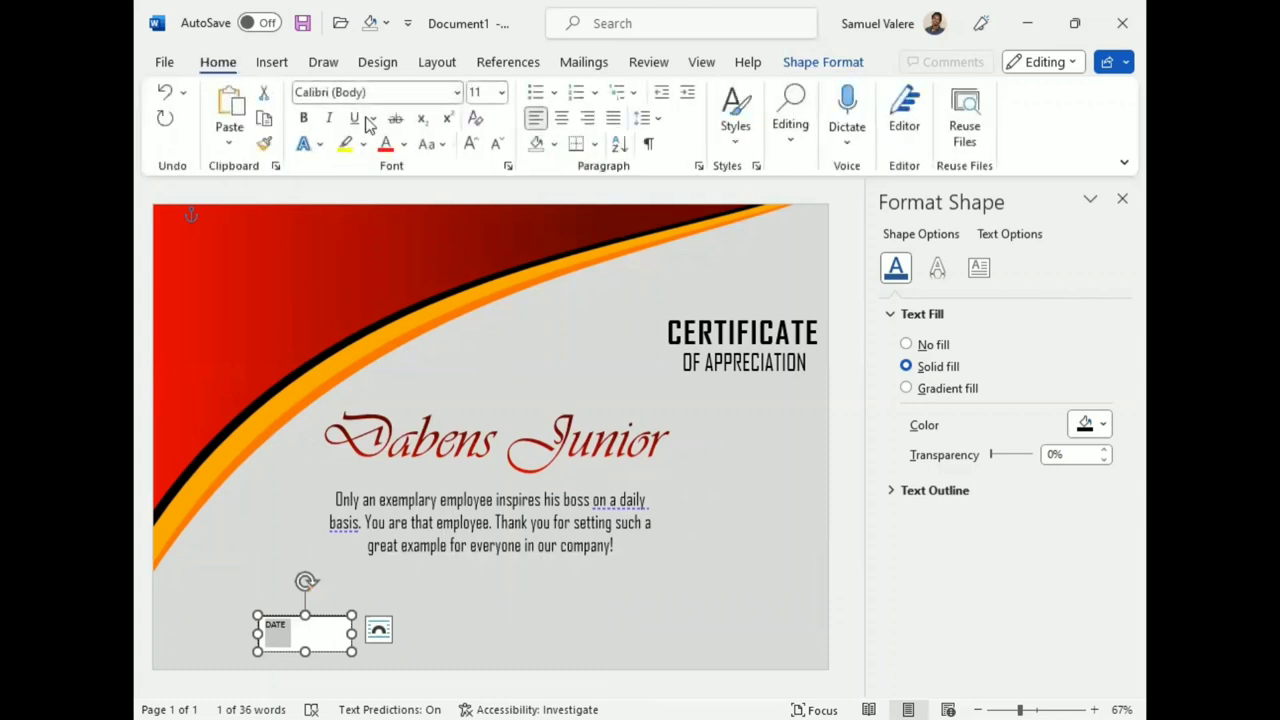
{"action": "left_click", "coordinate": [561, 118]}
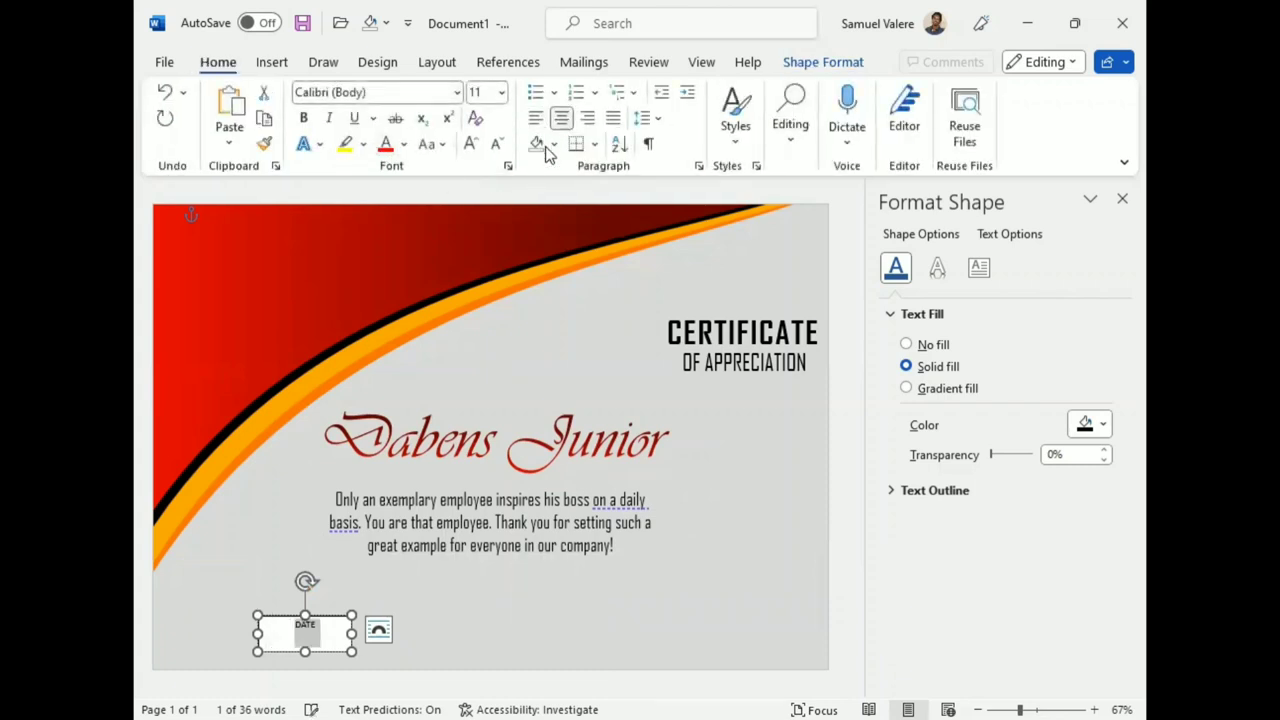
{"action": "left_click", "coordinate": [472, 144]}
{"action": "left_click", "coordinate": [456, 92]}
{"action": "left_click", "coordinate": [340, 238]}
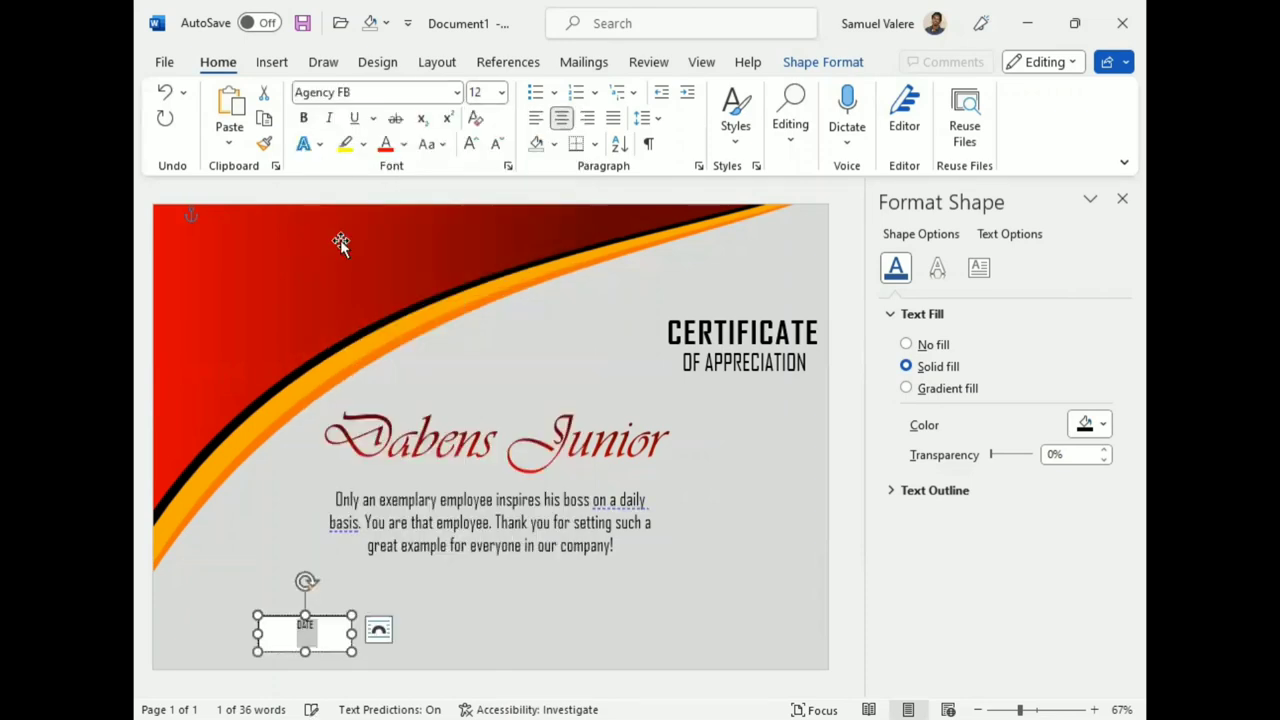
{"action": "left_click_drag", "start_coordinate": [305, 651], "coordinate": [305, 640]}
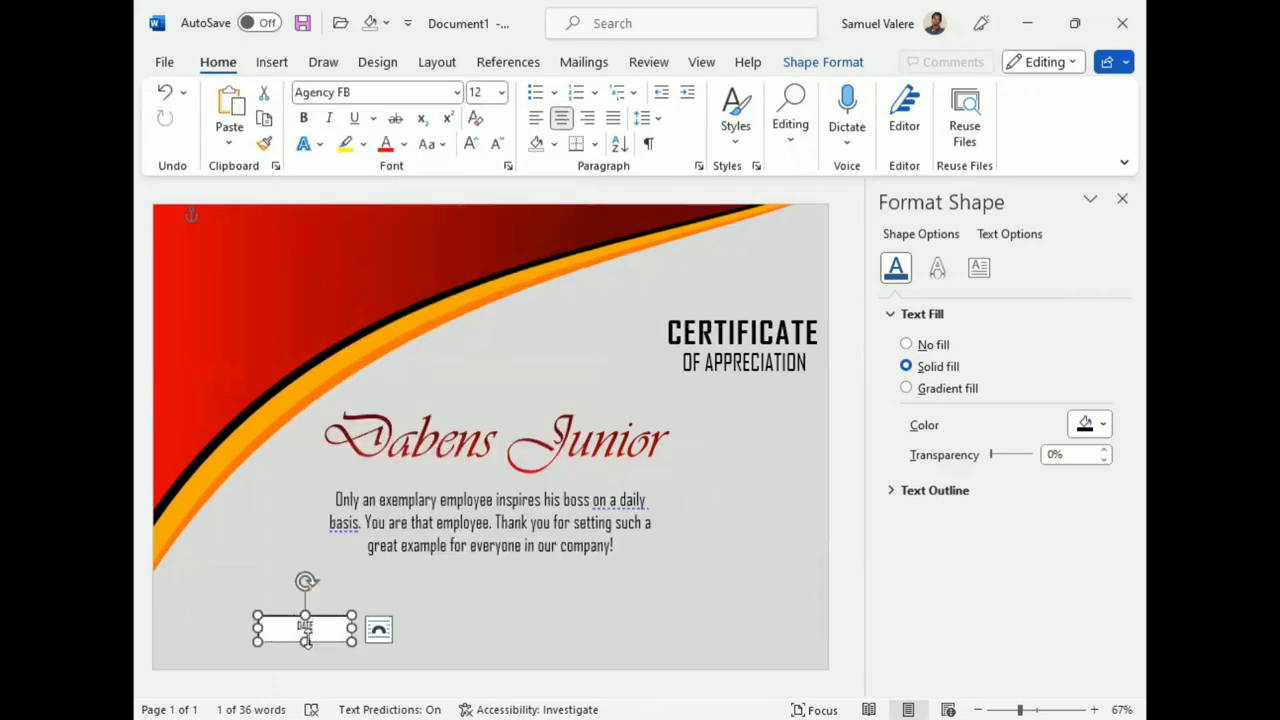
{"action": "left_click", "coordinate": [470, 144]}
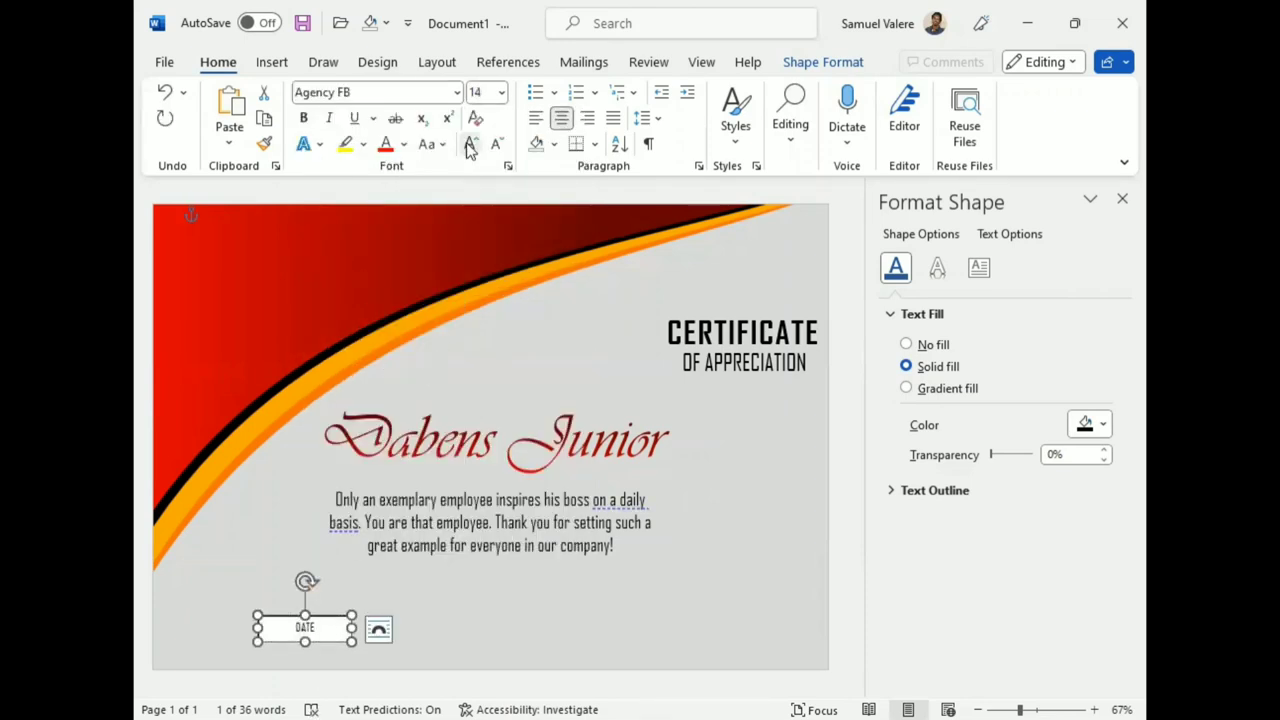
- Remove the DATE box's outline and fill, and narrow the box
{"action": "left_click", "coordinate": [823, 62]}
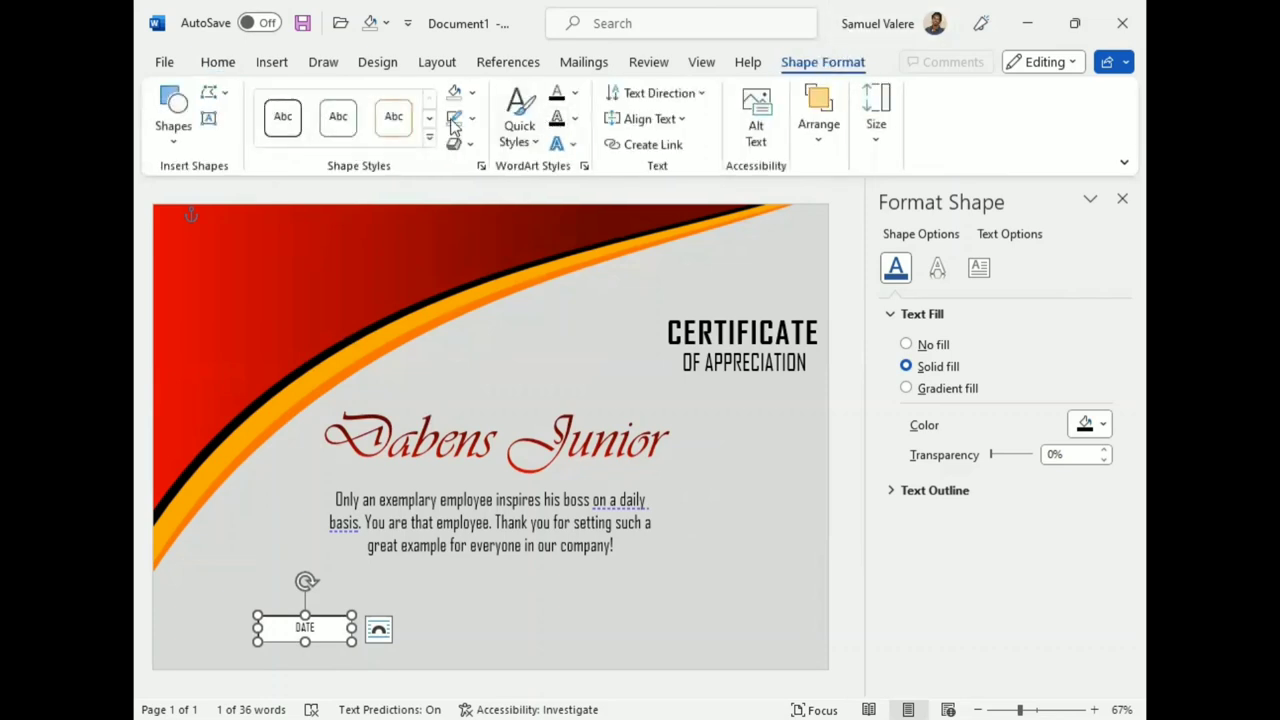
{"action": "left_click", "coordinate": [474, 123]}
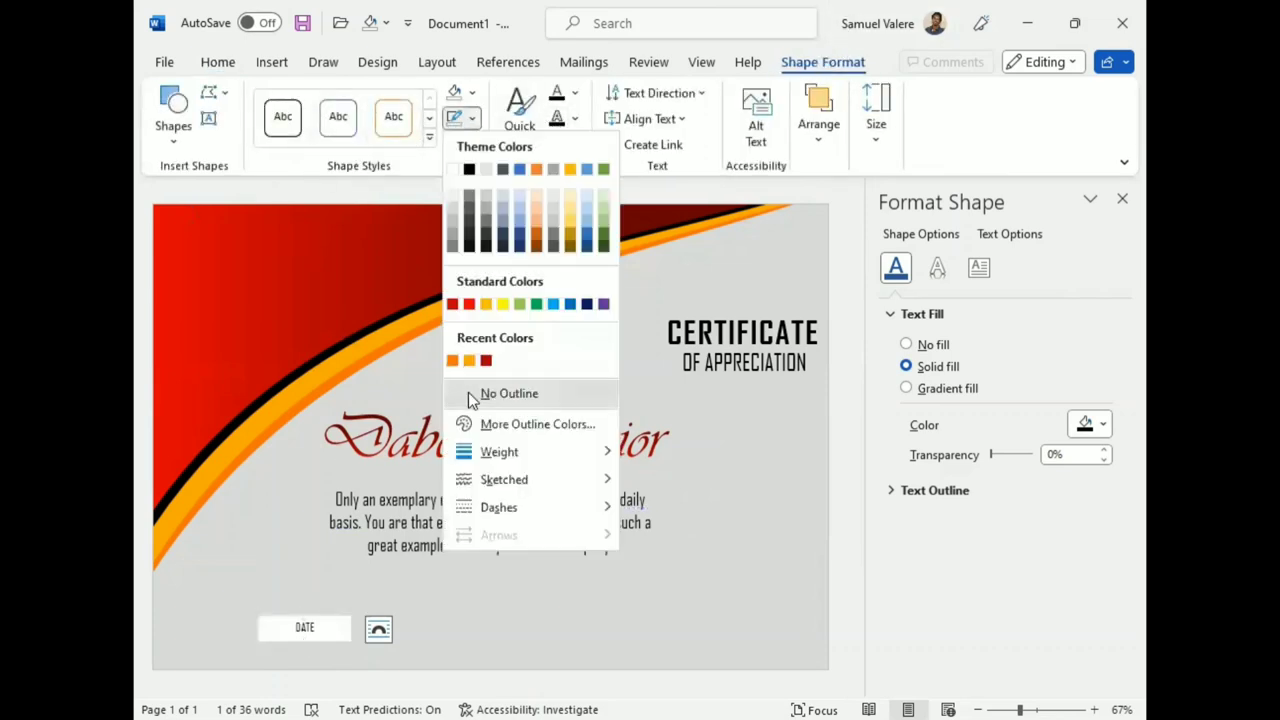
{"action": "left_click", "coordinate": [468, 393]}
{"action": "left_click", "coordinate": [472, 92]}
{"action": "left_click", "coordinate": [466, 364]}
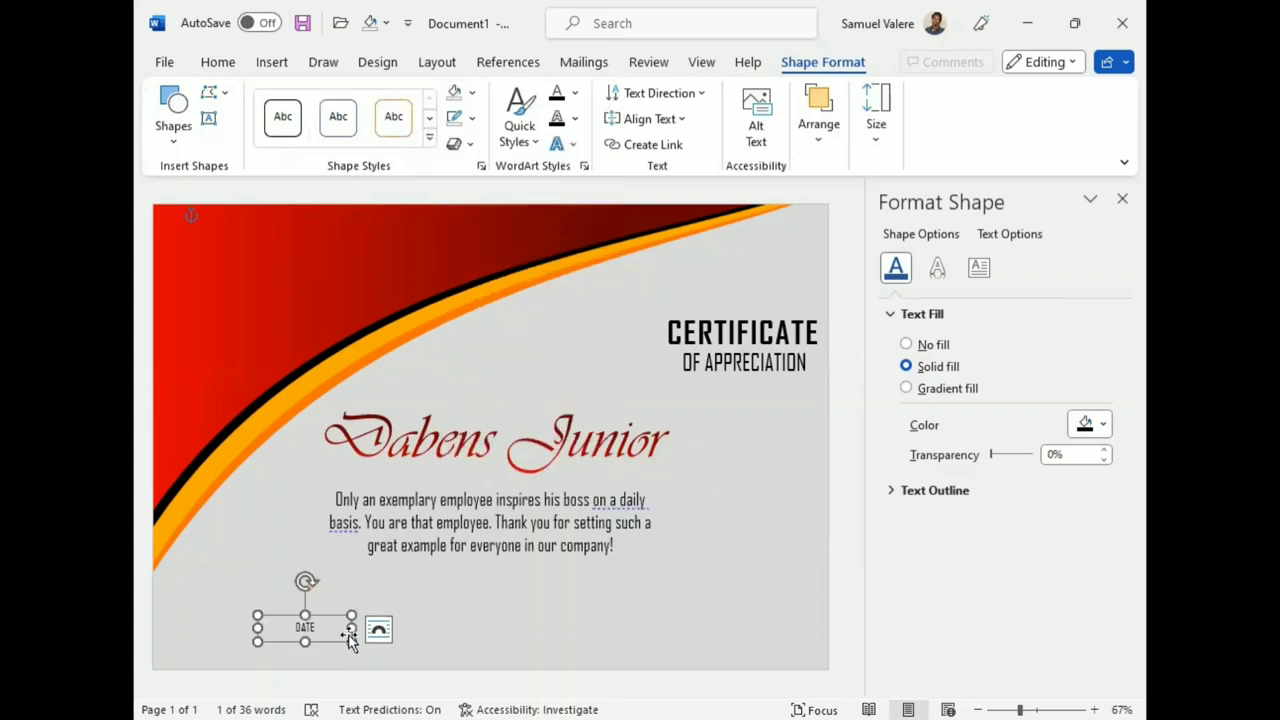
{"action": "left_click_drag", "start_coordinate": [351, 628], "coordinate": [285, 642]}
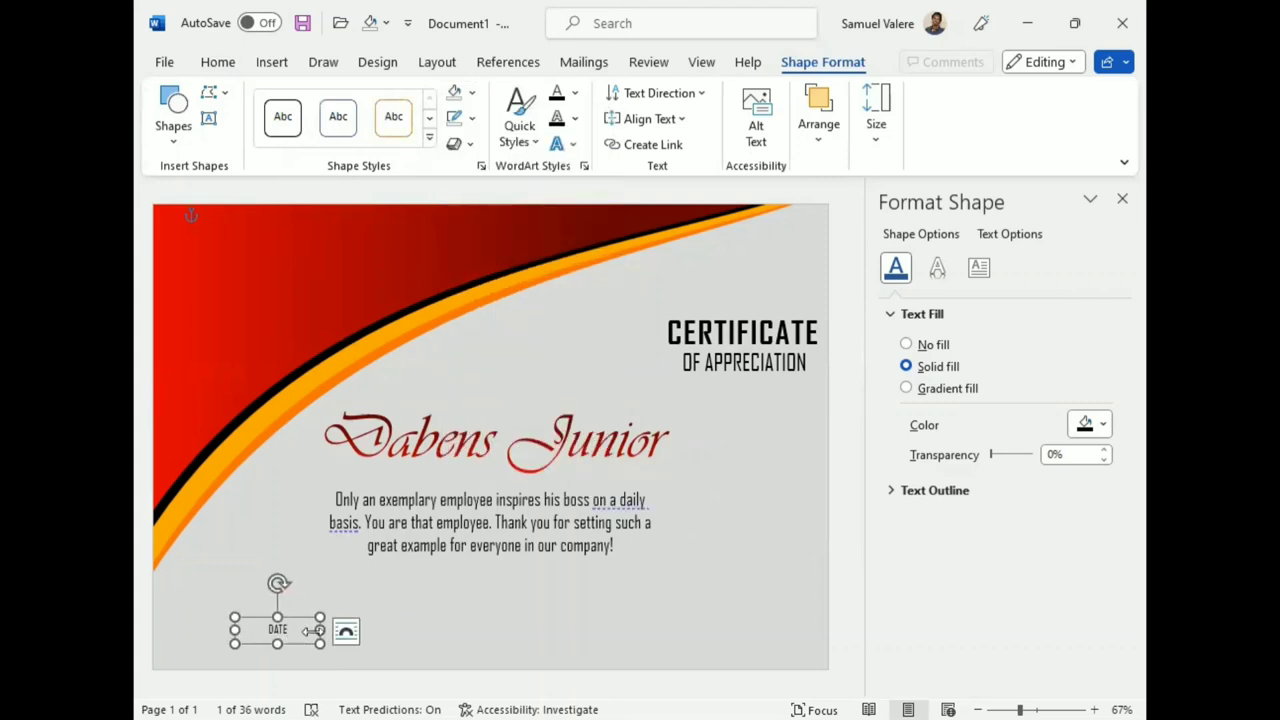
- Draw a new text box right of DATE and type SIGNATURE in it
{"action": "left_click", "coordinate": [173, 112]}
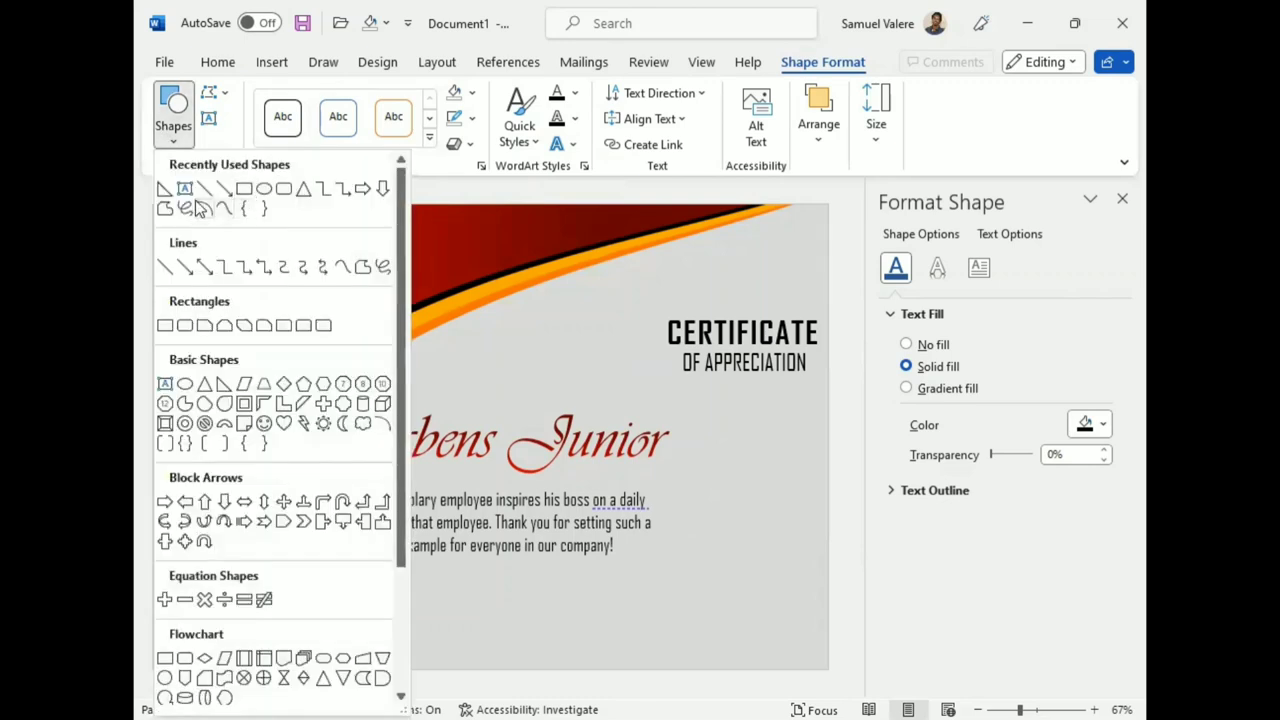
{"action": "left_click", "coordinate": [169, 377]}
{"action": "left_click_drag", "start_coordinate": [518, 649], "coordinate": [479, 636]}
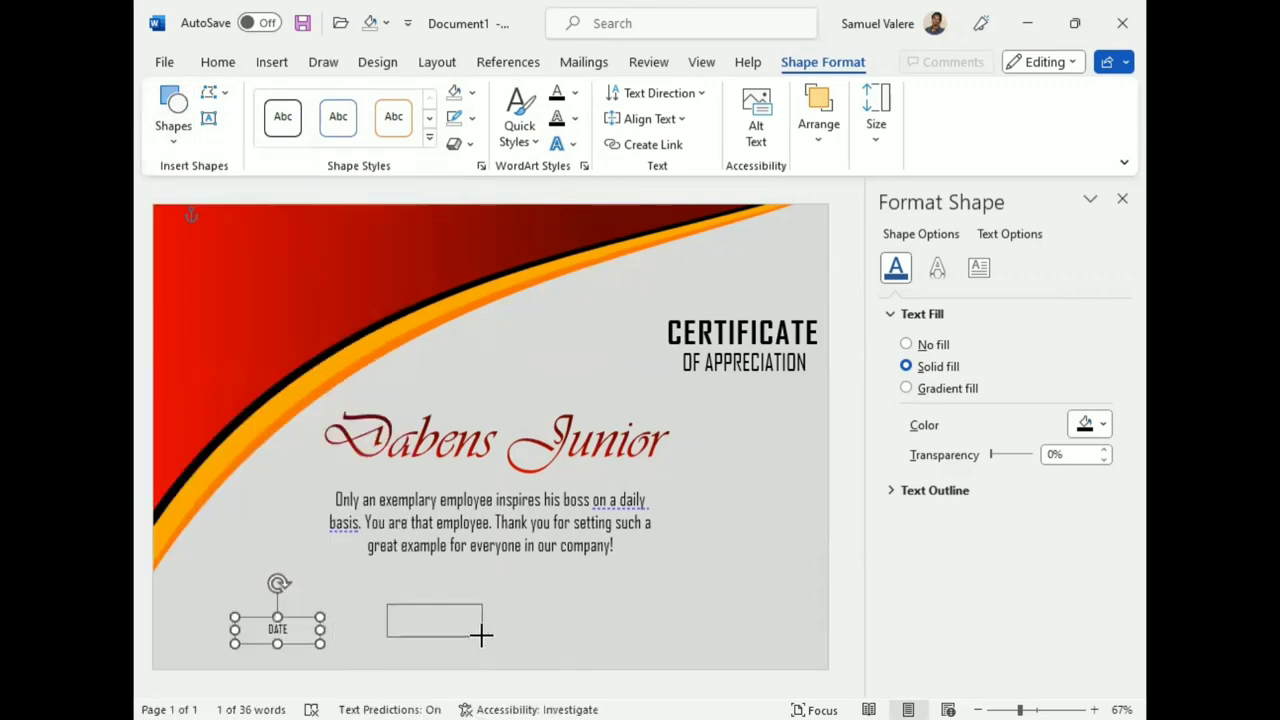
{"action": "left_click", "coordinate": [428, 626]}
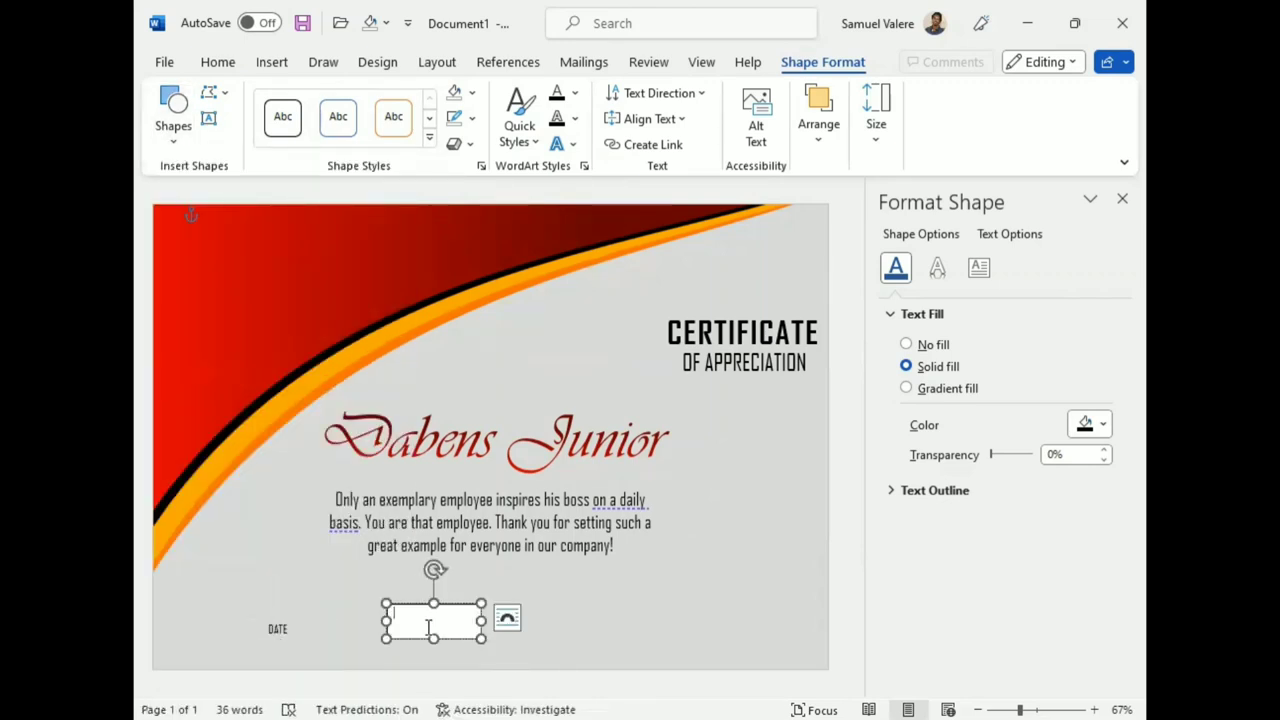
{"action": "type", "text": "SIGNATURE"}
{"action": "double_click", "coordinate": [415, 614]}
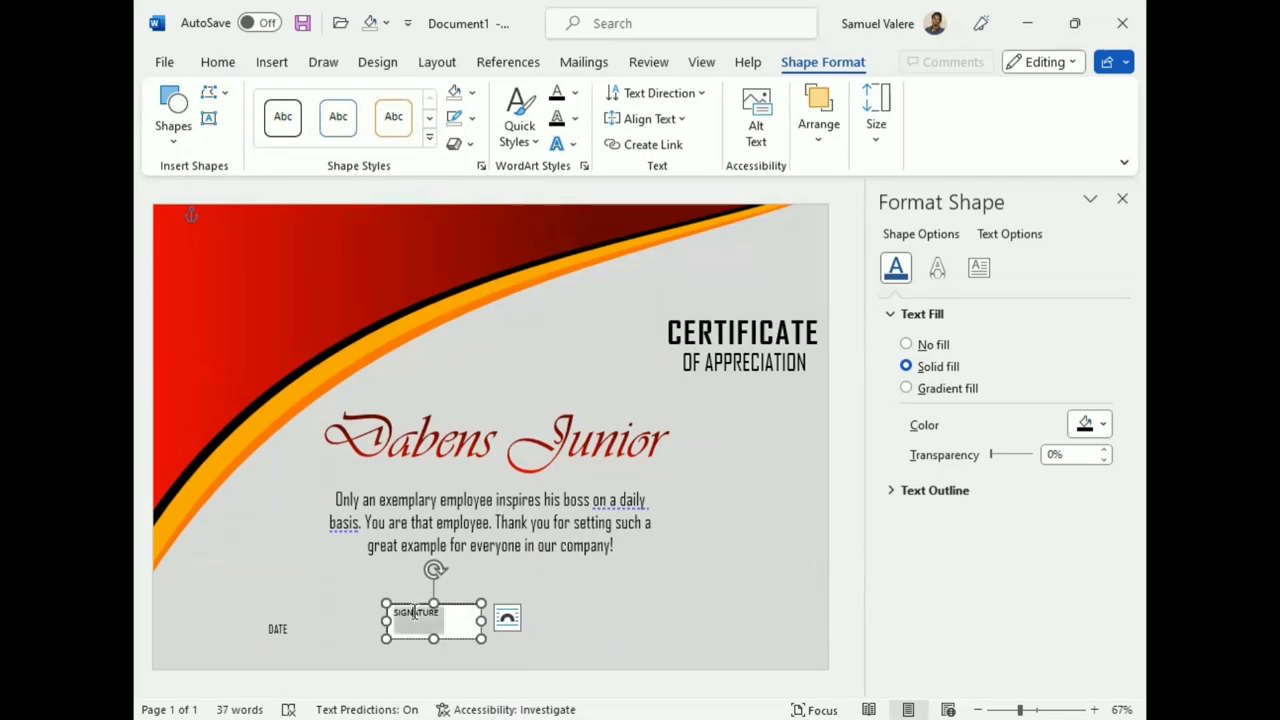
- Give the SIGNATURE box no fill and no outline, with centred 14 pt text
{"action": "left_click", "coordinate": [473, 94]}
{"action": "left_click", "coordinate": [462, 368]}
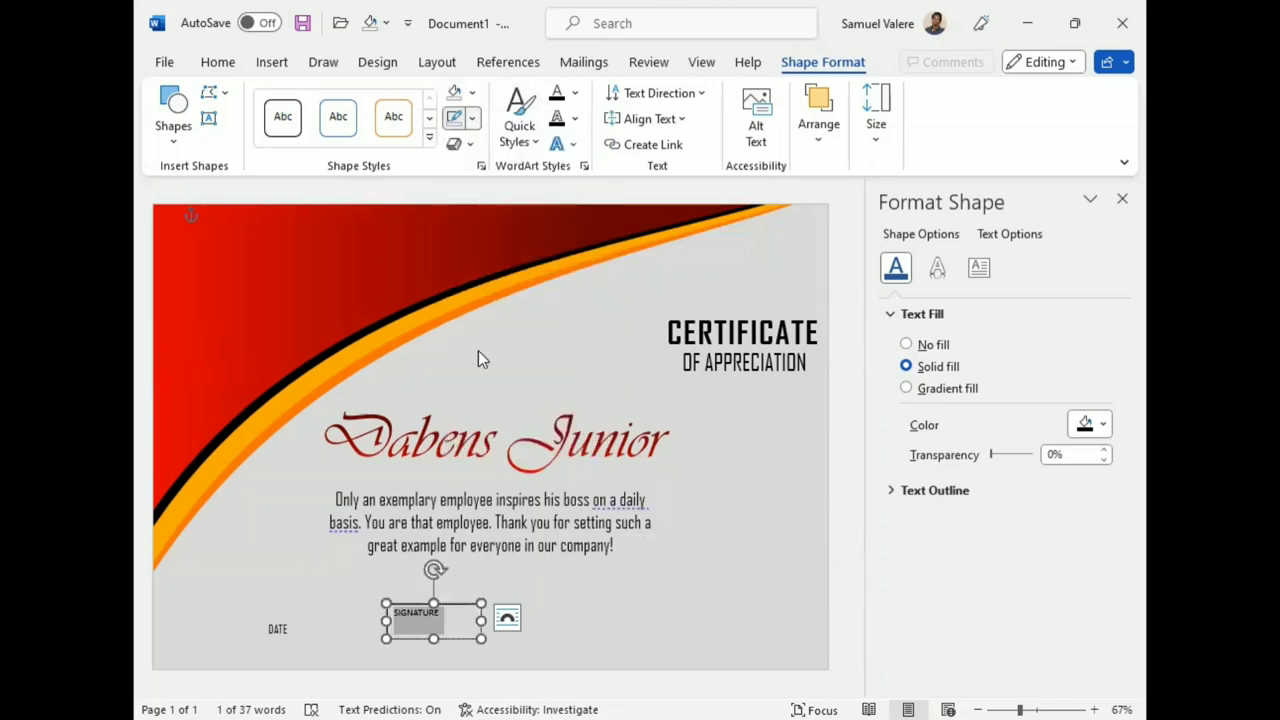
{"action": "left_click", "coordinate": [472, 118]}
{"action": "left_click", "coordinate": [500, 393]}
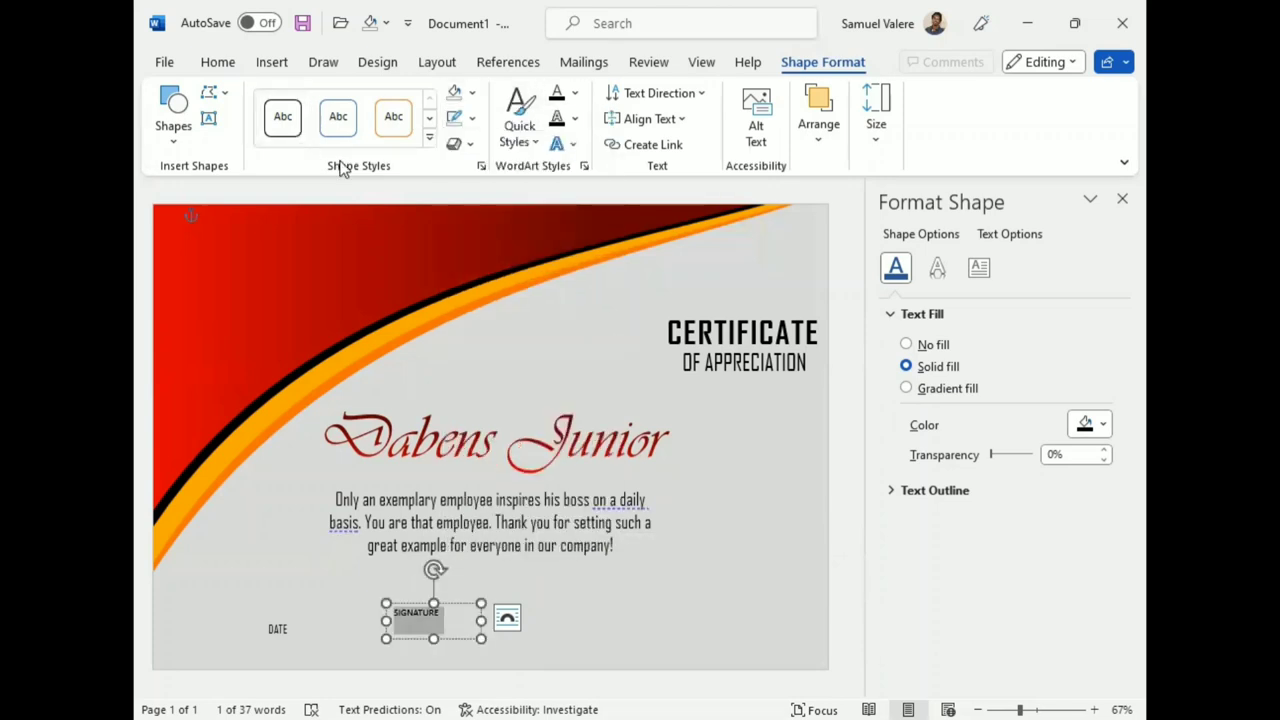
{"action": "left_click", "coordinate": [217, 62]}
{"action": "left_click", "coordinate": [562, 118]}
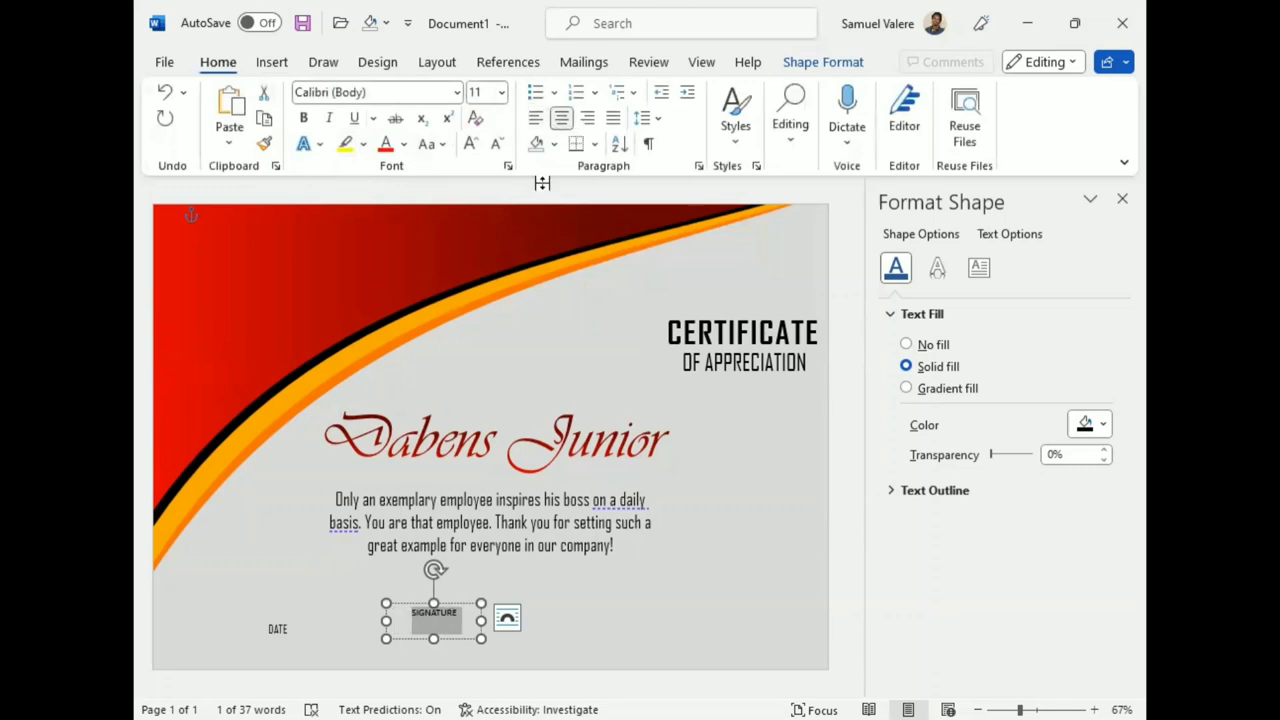
{"action": "left_click", "coordinate": [470, 143]}
{"action": "left_click", "coordinate": [470, 143]}
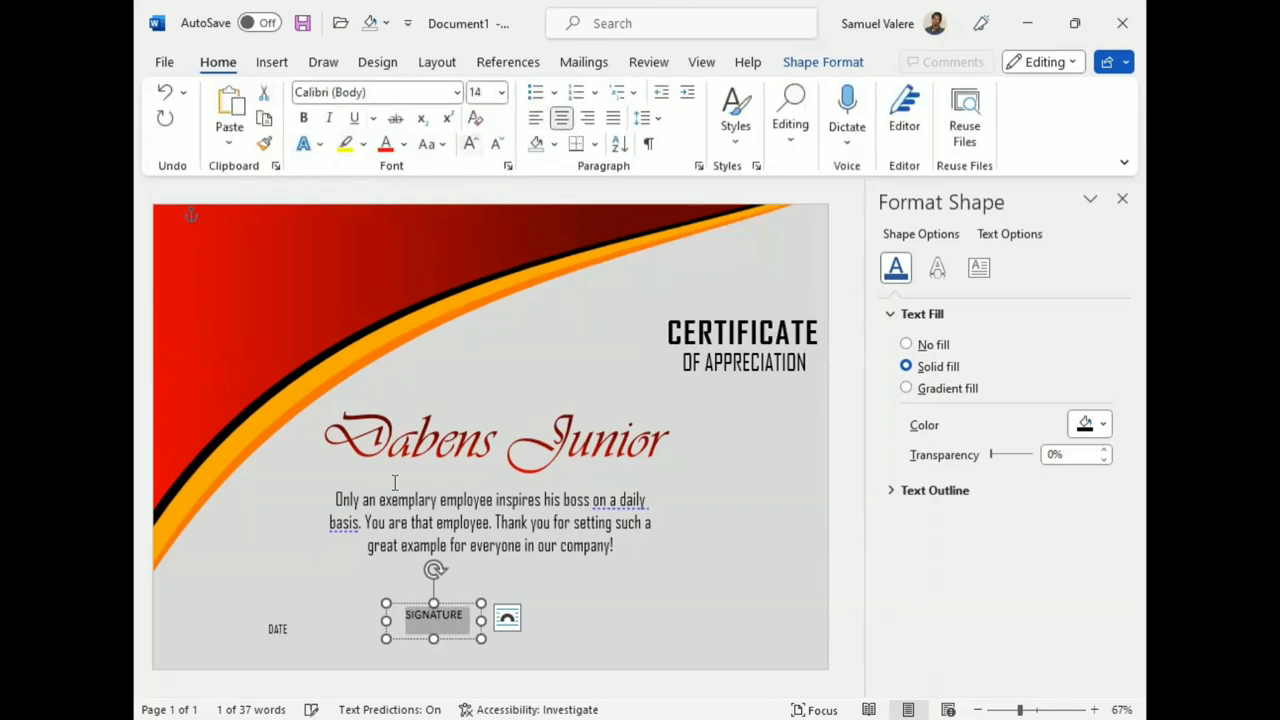
- Narrow the DATE and SIGNATURE boxes and nudge SIGNATURE toward the bottom right
{"action": "left_click", "coordinate": [277, 628]}
{"action": "left_click", "coordinate": [430, 614]}
{"action": "left_click", "coordinate": [277, 628]}
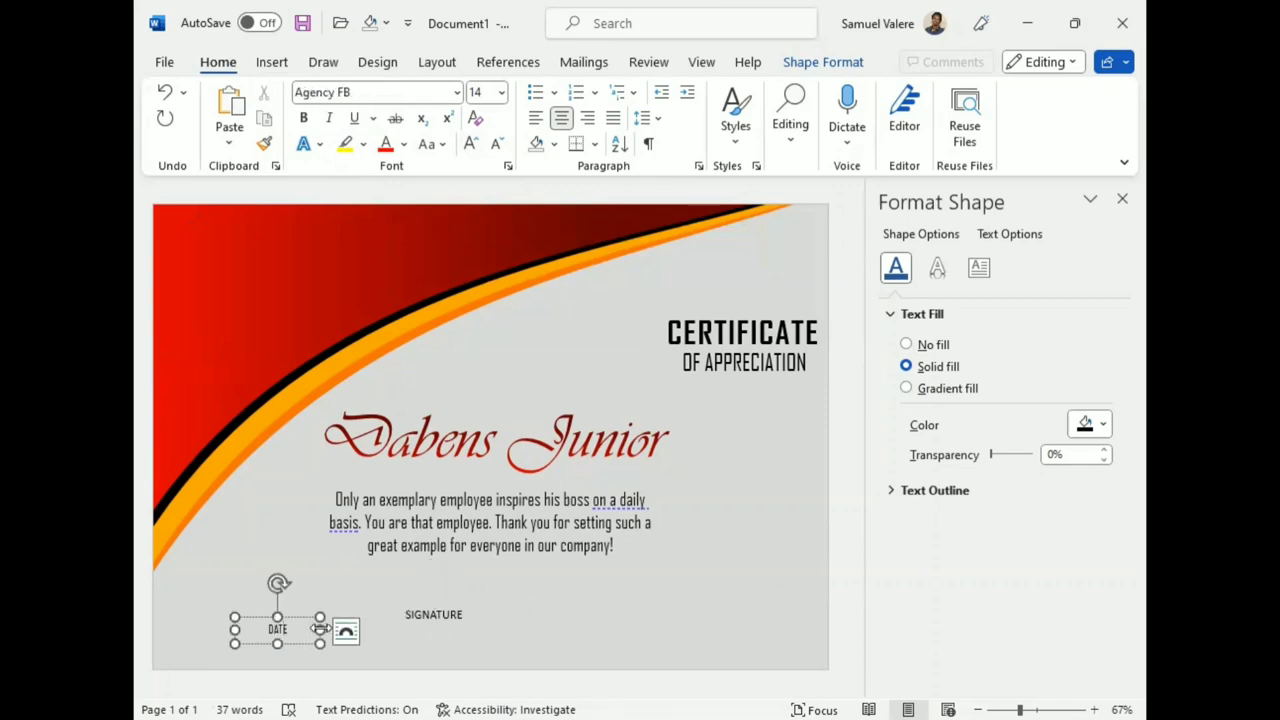
{"action": "left_click_drag", "start_coordinate": [320, 628], "coordinate": [287, 628]}
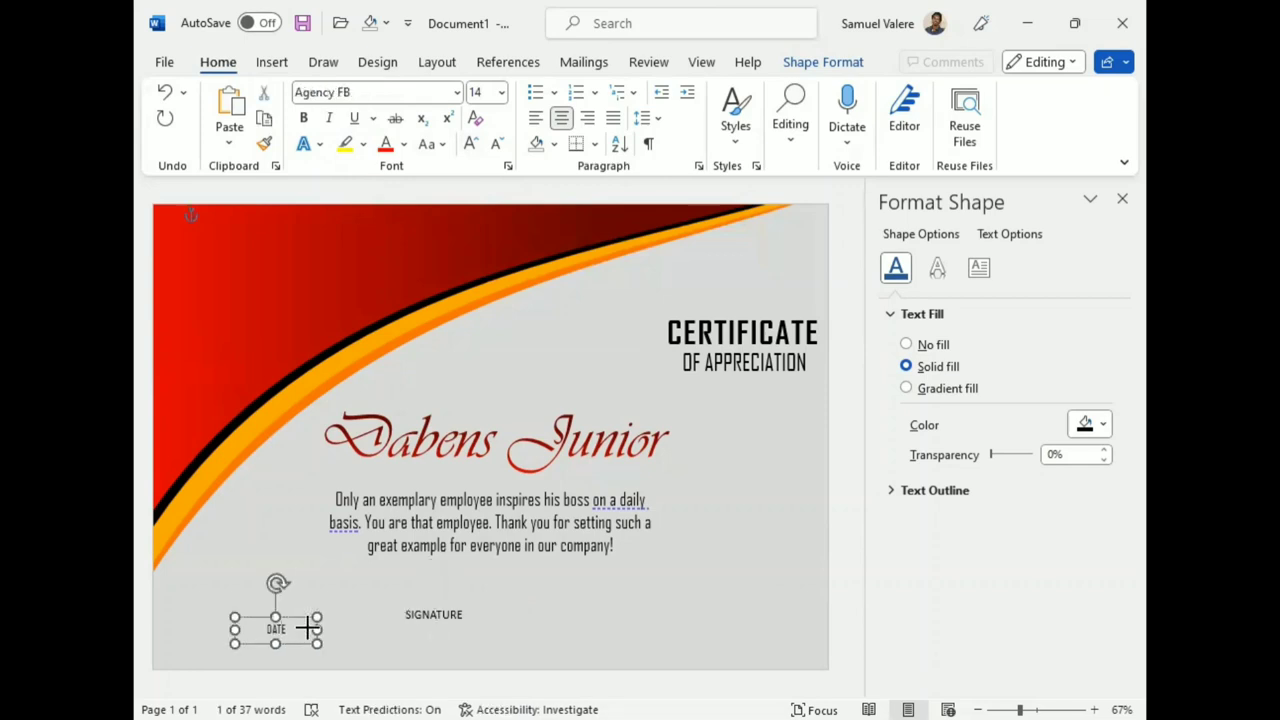
{"action": "left_click", "coordinate": [431, 616]}
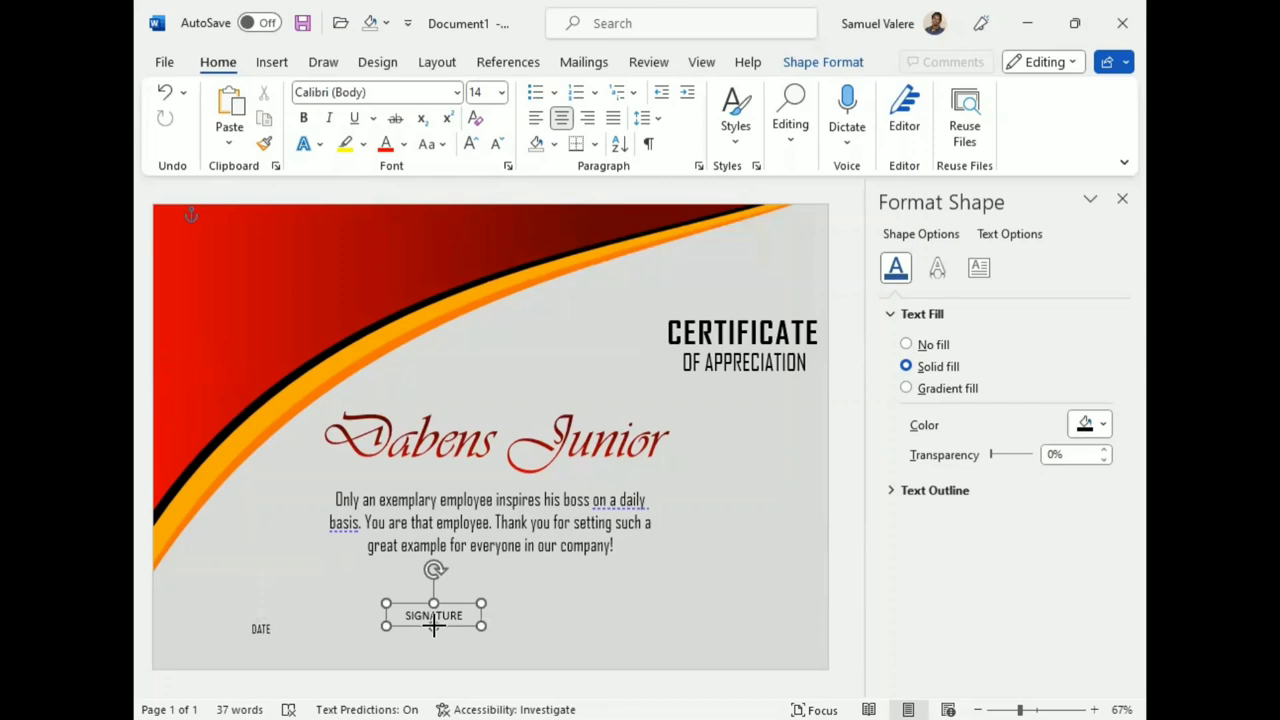
{"action": "mouse_move", "coordinate": [386, 615]}
{"action": "left_mouse_down"}
{"action": "mouse_move", "coordinate": [408, 615]}
{"action": "mouse_move", "coordinate": [301, 641]}
{"action": "left_mouse_up"}
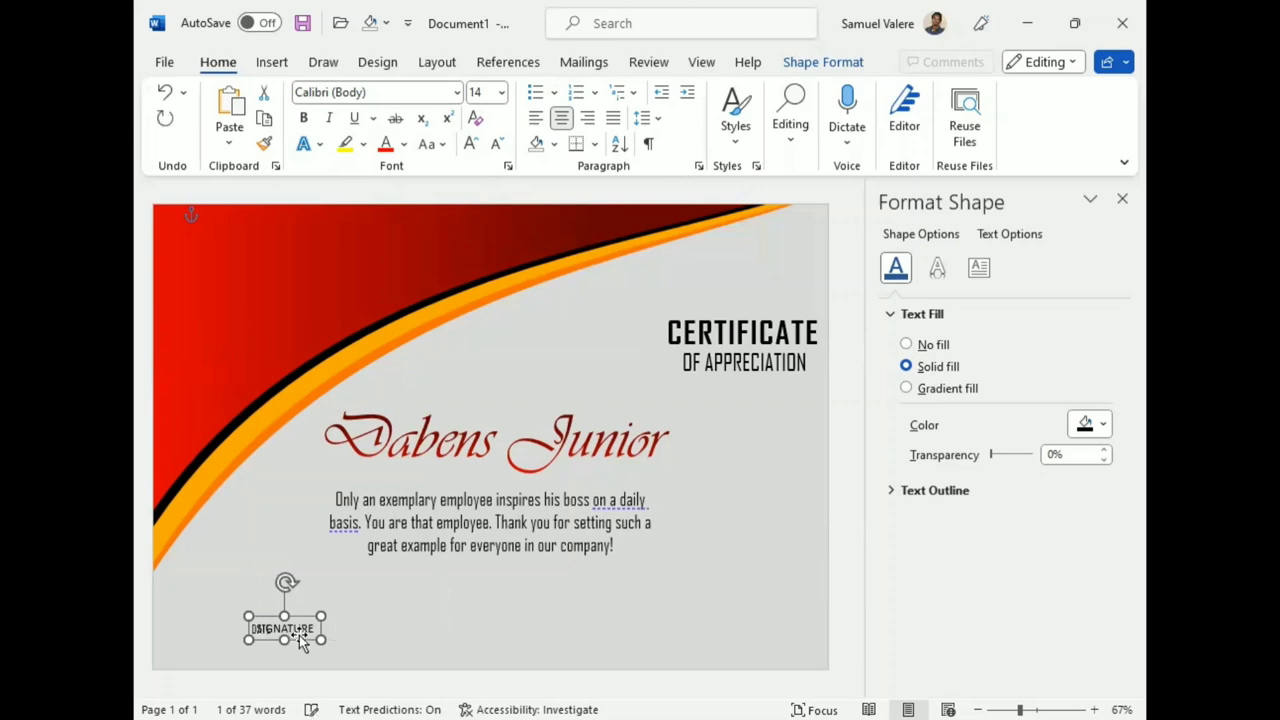
{"action": "key", "text": "Right"}
{"action": "key", "text": "Right"}
{"action": "key", "text": "Right"}
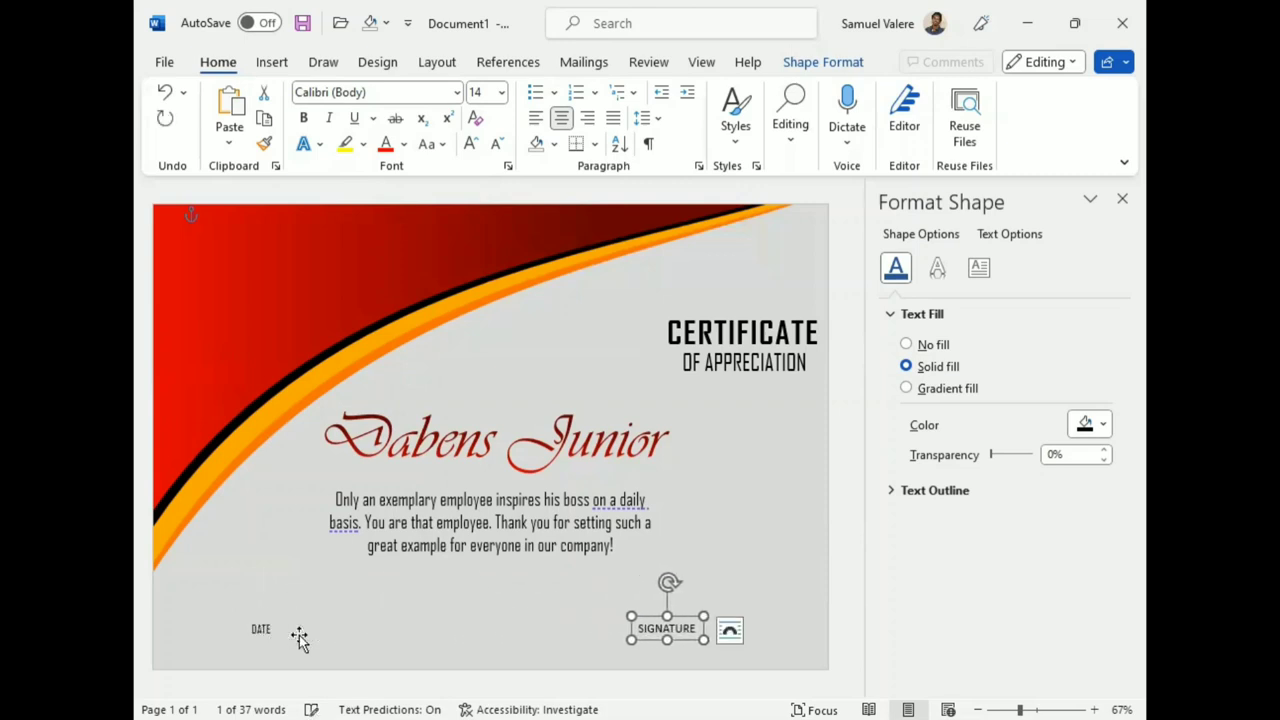
{"action": "key", "text": "Right"}
{"action": "key", "text": "Right"}
{"action": "key", "text": "Right"}
{"action": "key", "text": "Right"}
{"action": "key", "text": "Left"}
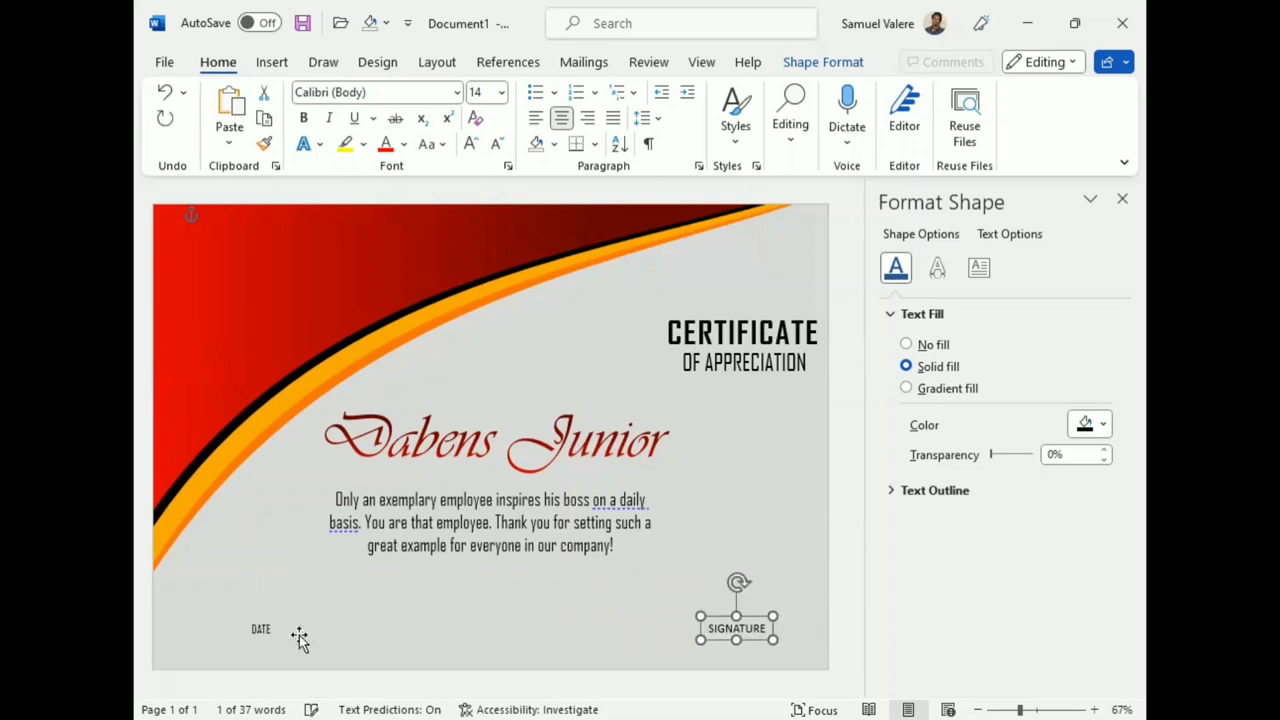
{"action": "key", "text": "Left"}
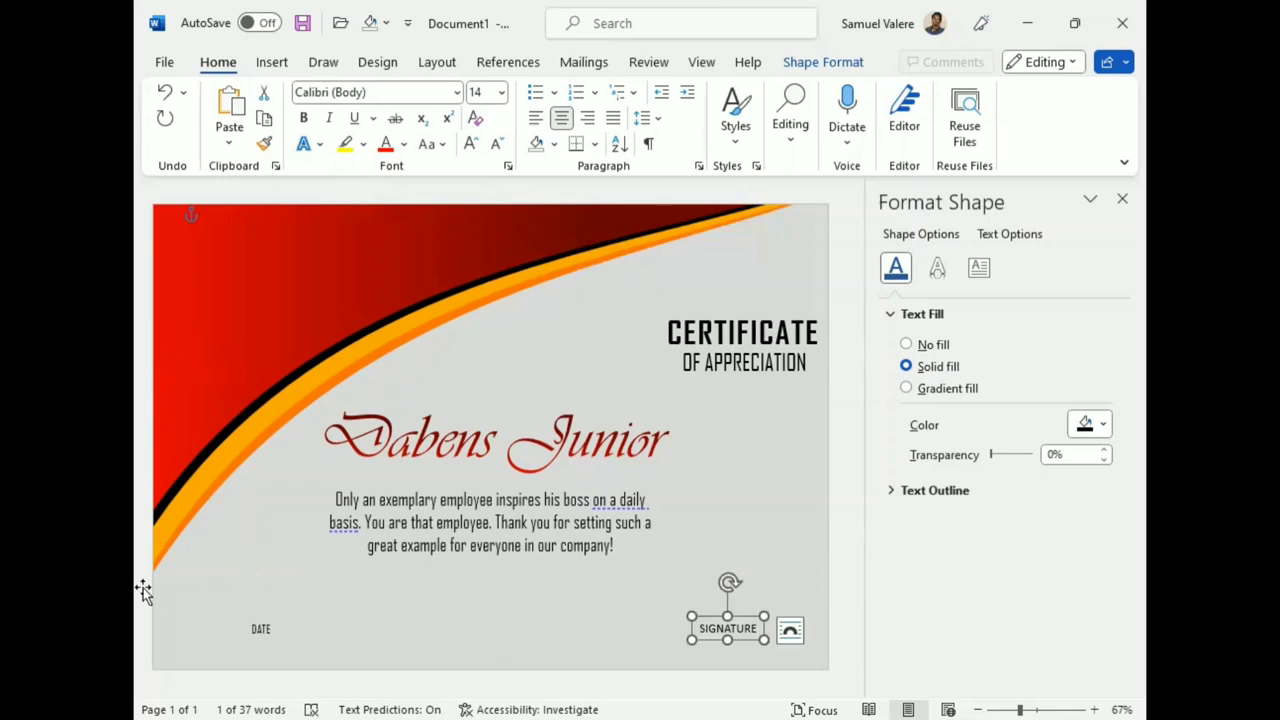
- Move DATE and SIGNATURE together, level and slightly lower toward the bottom edge
{"action": "left_click", "coordinate": [253, 628], "text": "shift"}
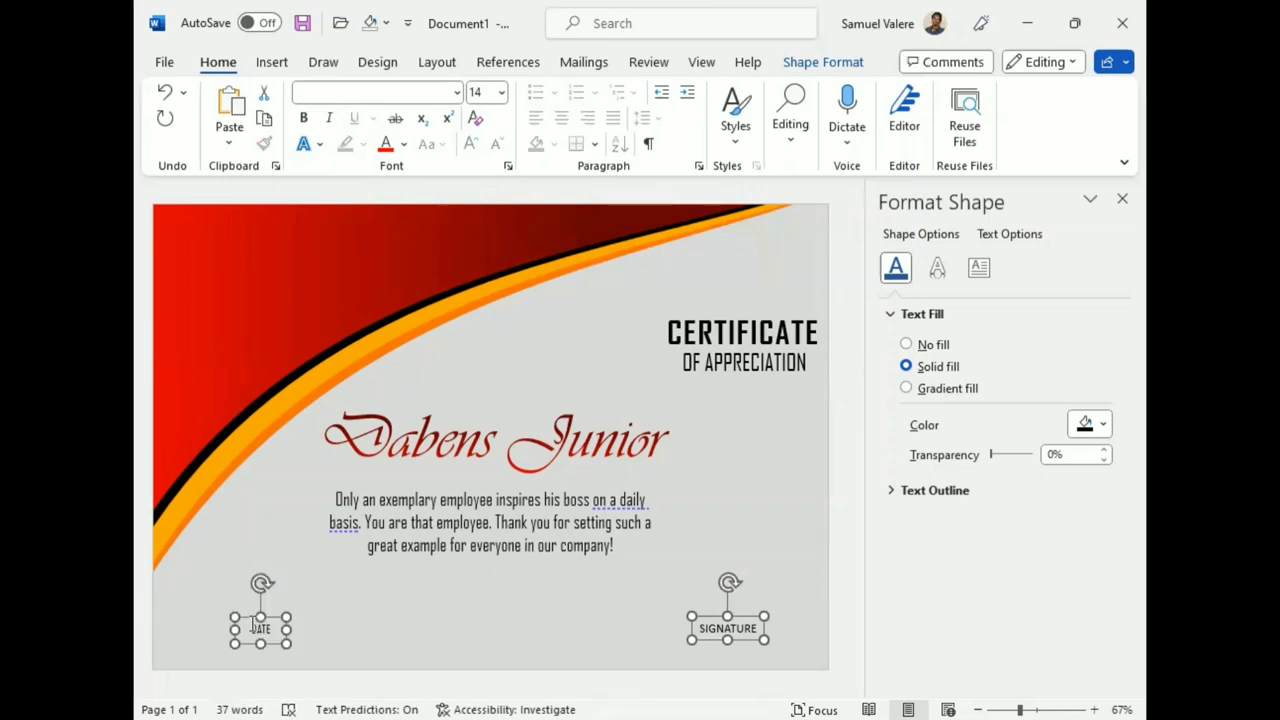
{"action": "left_click_drag", "start_coordinate": [253, 628], "coordinate": [255, 632]}
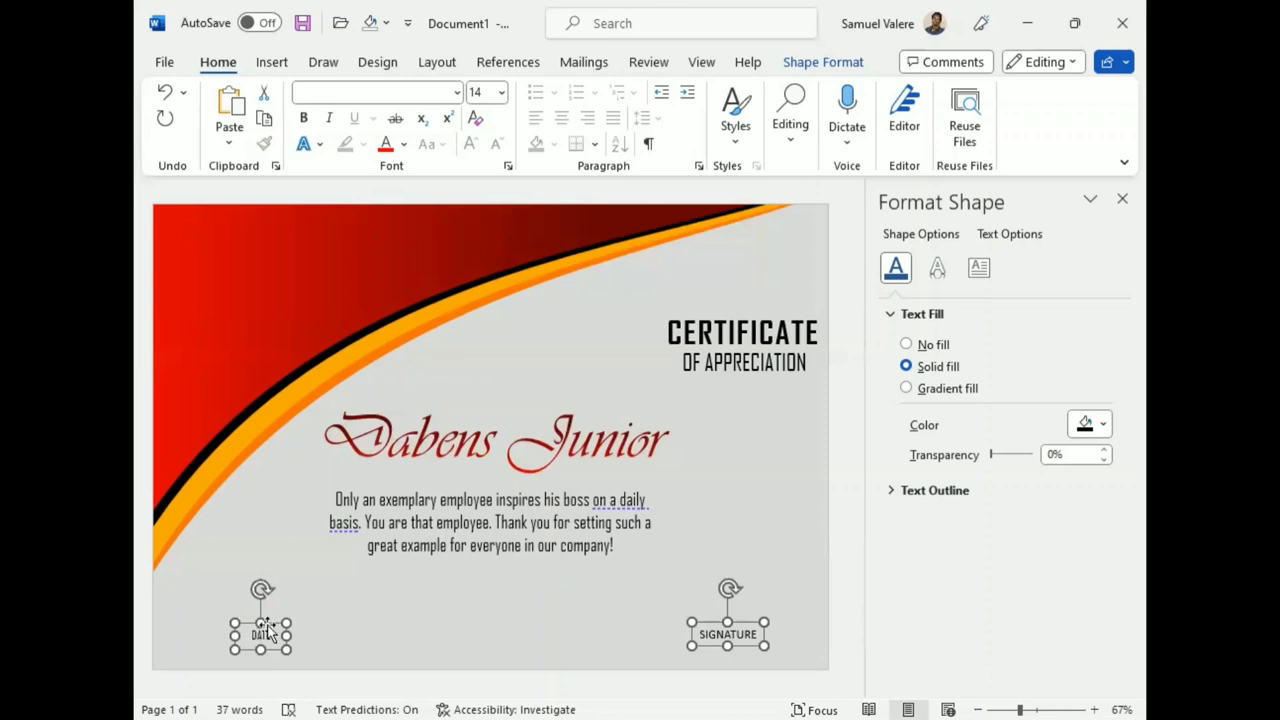
{"action": "left_click_drag", "start_coordinate": [285, 625], "coordinate": [227, 623]}
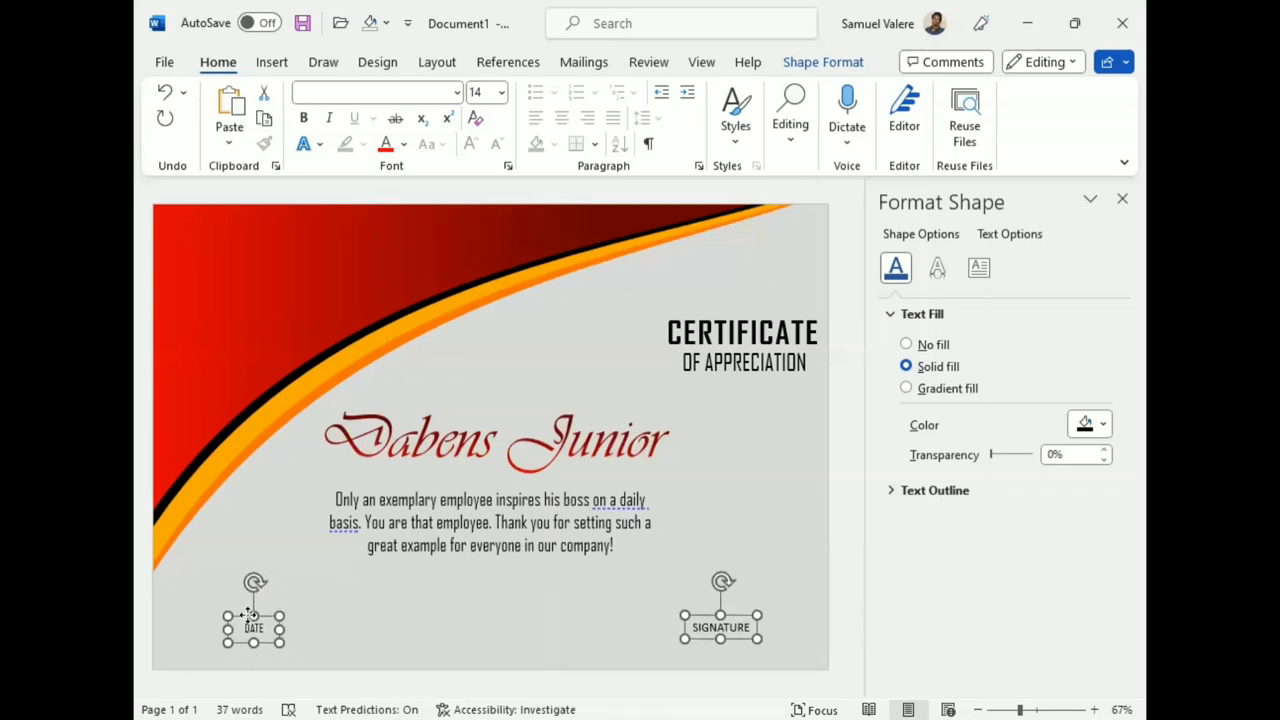
{"action": "key", "text": "Down"}
{"action": "key", "text": "Down"}
{"action": "key", "text": "Down"}
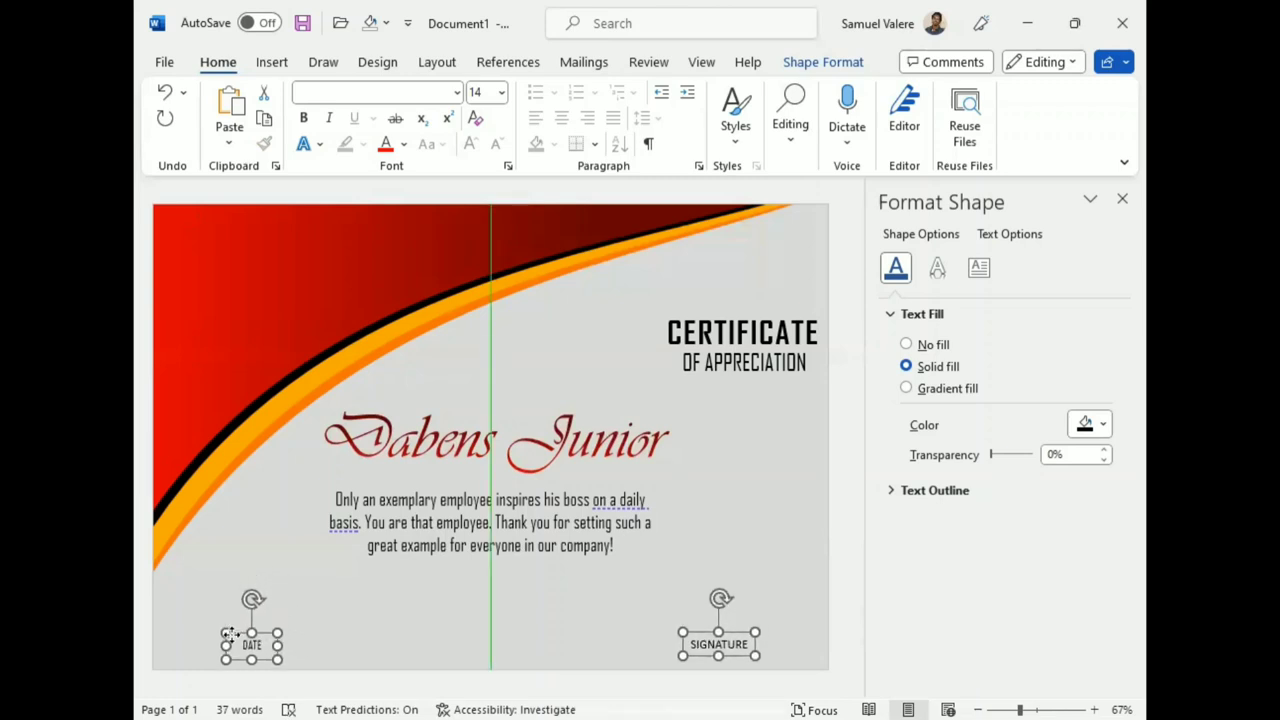
- Draw a black horizontal line above the DATE label
{"action": "left_click", "coordinate": [270, 62]}
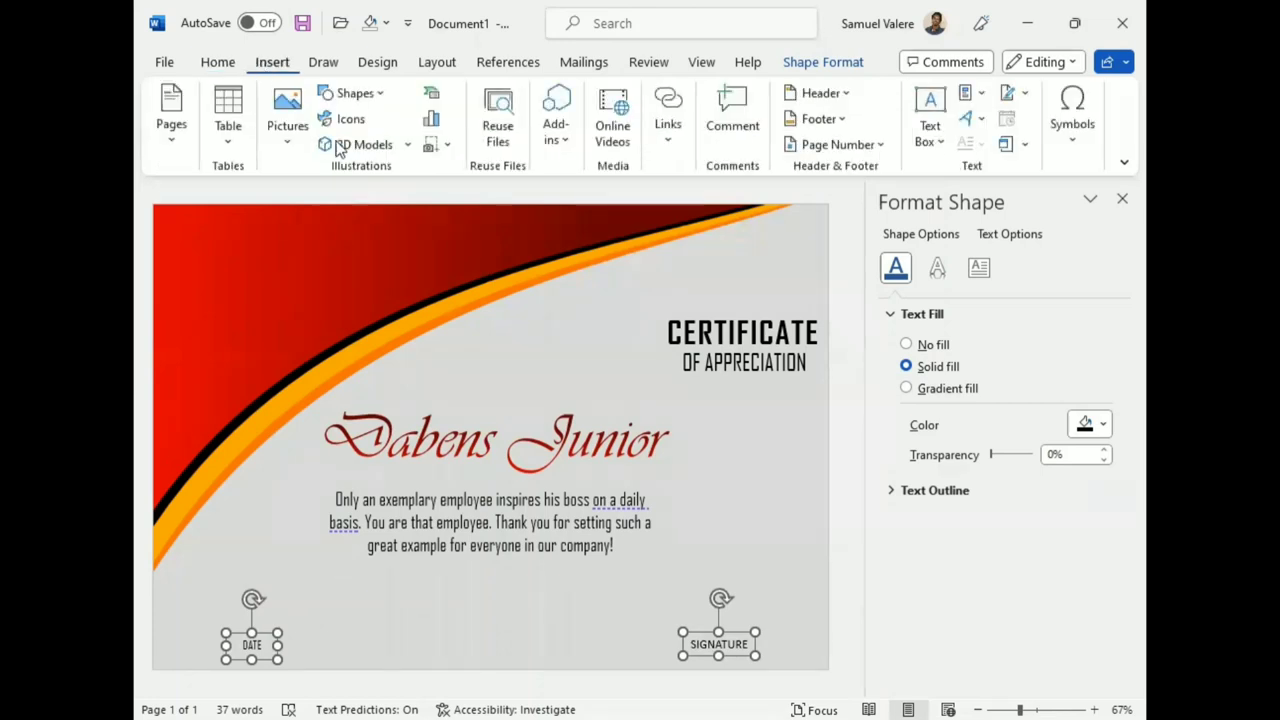
{"action": "left_click", "coordinate": [377, 93]}
{"action": "left_click", "coordinate": [327, 222]}
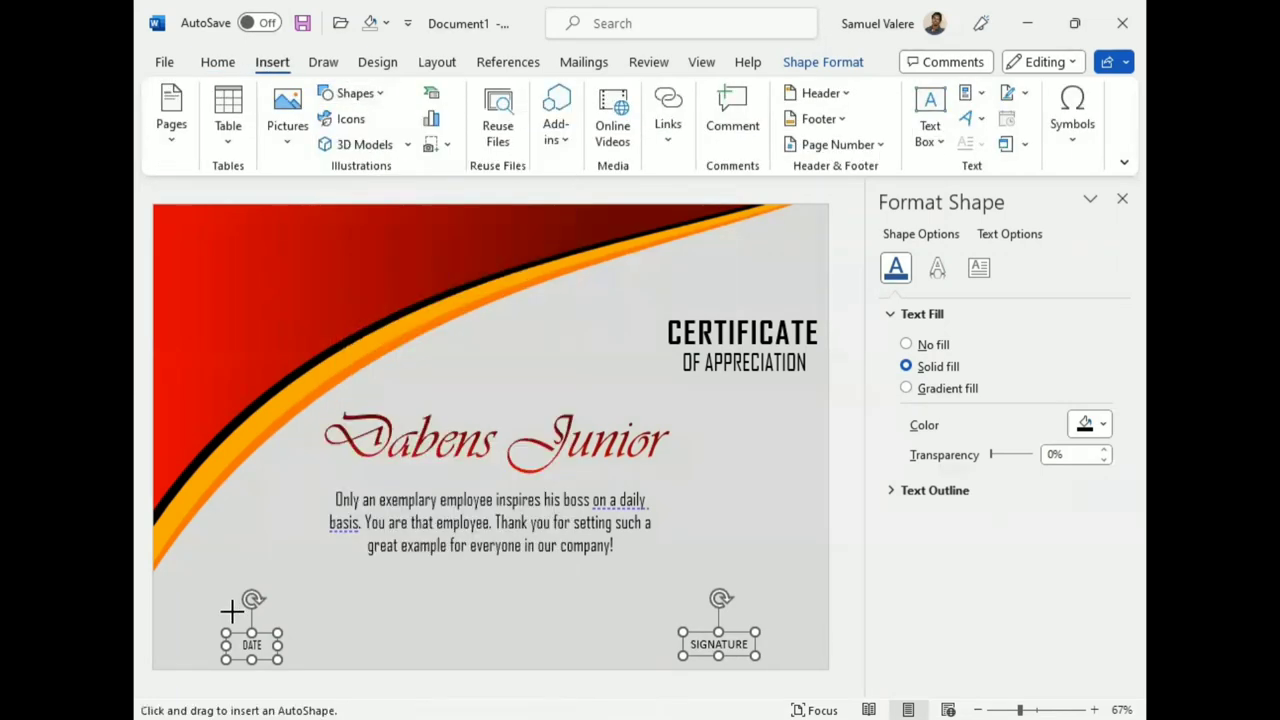
{"action": "mouse_move", "coordinate": [218, 601]}
{"action": "left_mouse_down"}
{"action": "mouse_move", "coordinate": [337, 602]}
{"action": "mouse_move", "coordinate": [299, 536]}
{"action": "mouse_move", "coordinate": [279, 632]}
{"action": "left_mouse_up"}
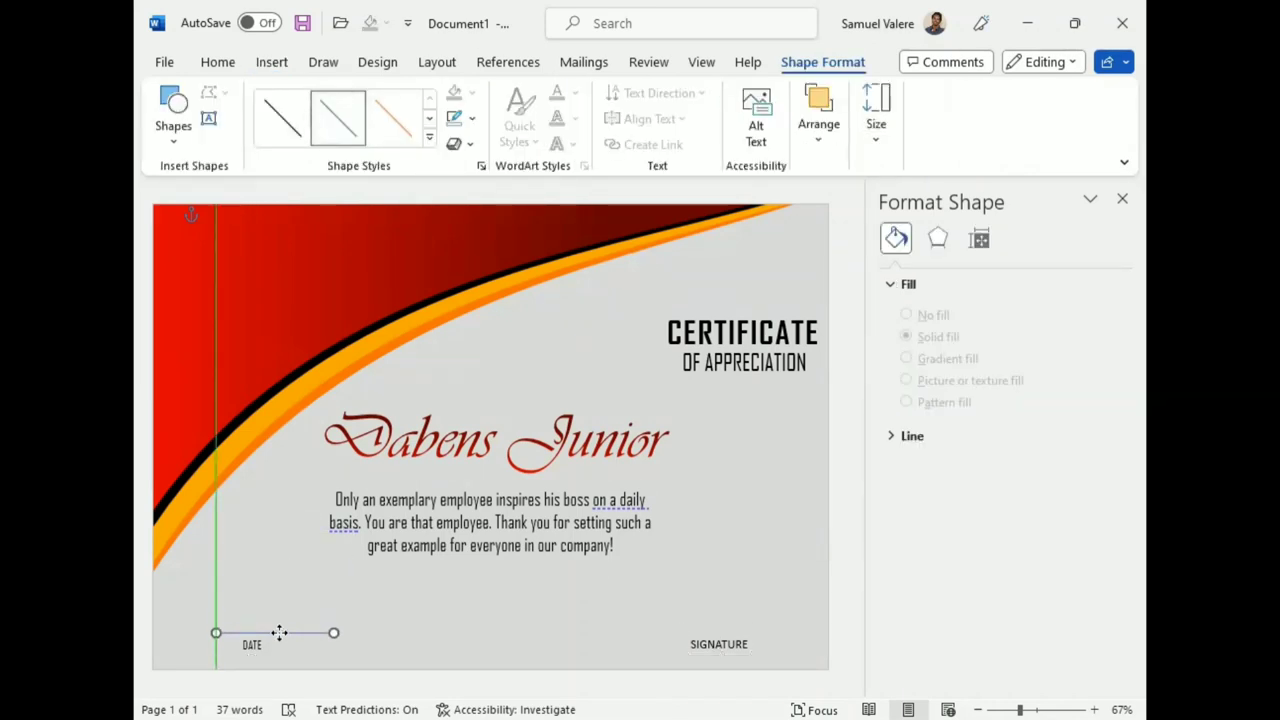
{"action": "mouse_move", "coordinate": [279, 632]}
{"action": "left_mouse_down"}
{"action": "mouse_move", "coordinate": [265, 633]}
{"action": "mouse_move", "coordinate": [298, 633]}
{"action": "mouse_move", "coordinate": [261, 638]}
{"action": "left_mouse_up"}
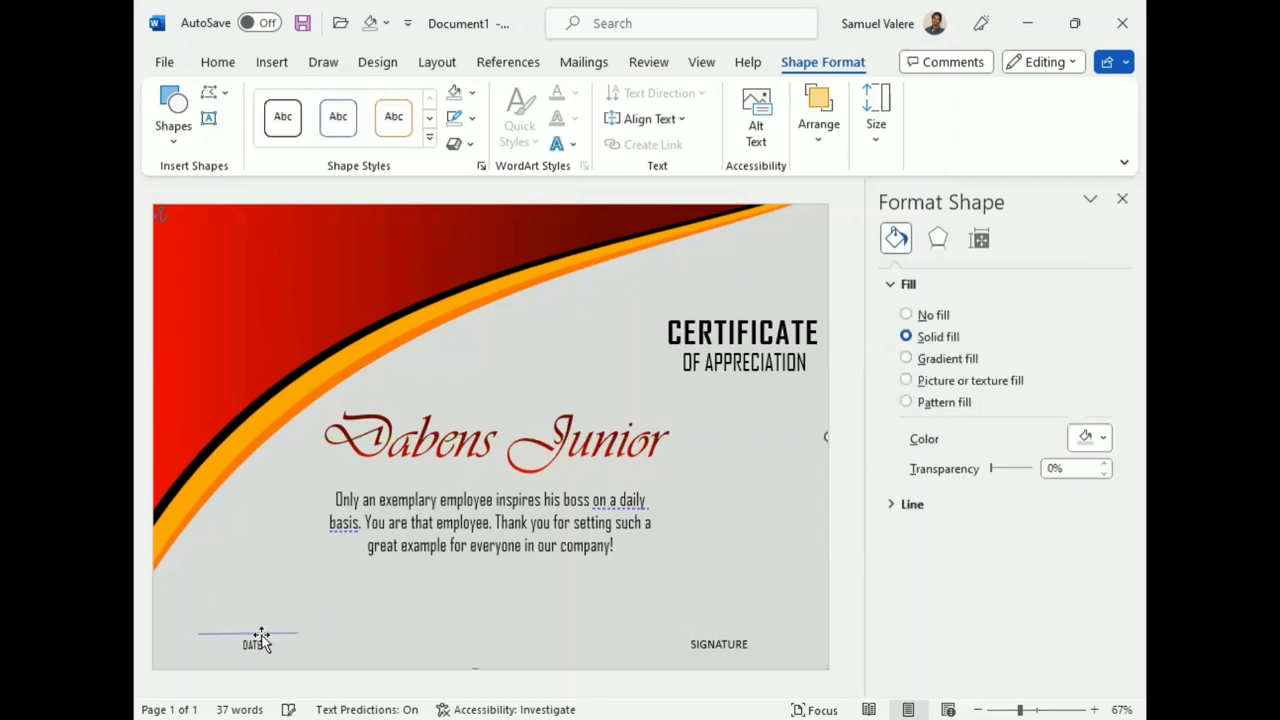
{"action": "left_click", "coordinate": [261, 635]}
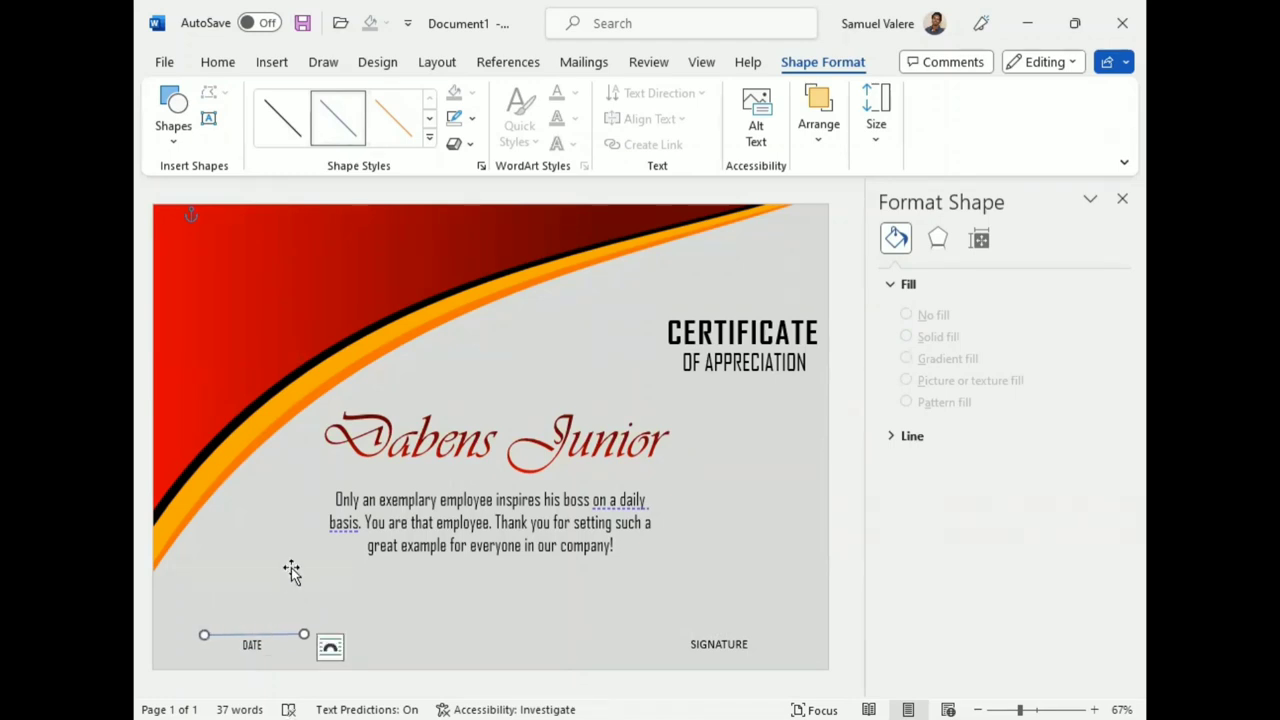
{"action": "left_click", "coordinate": [472, 118]}
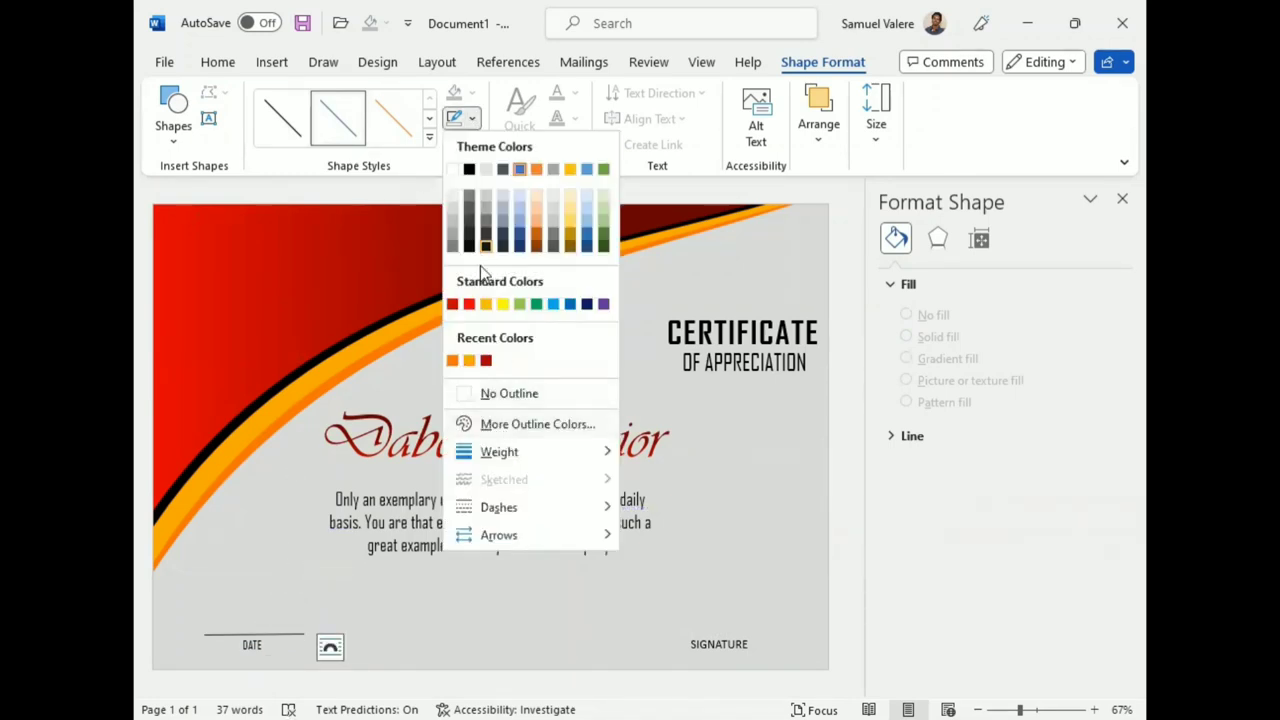
{"action": "left_click", "coordinate": [470, 170]}
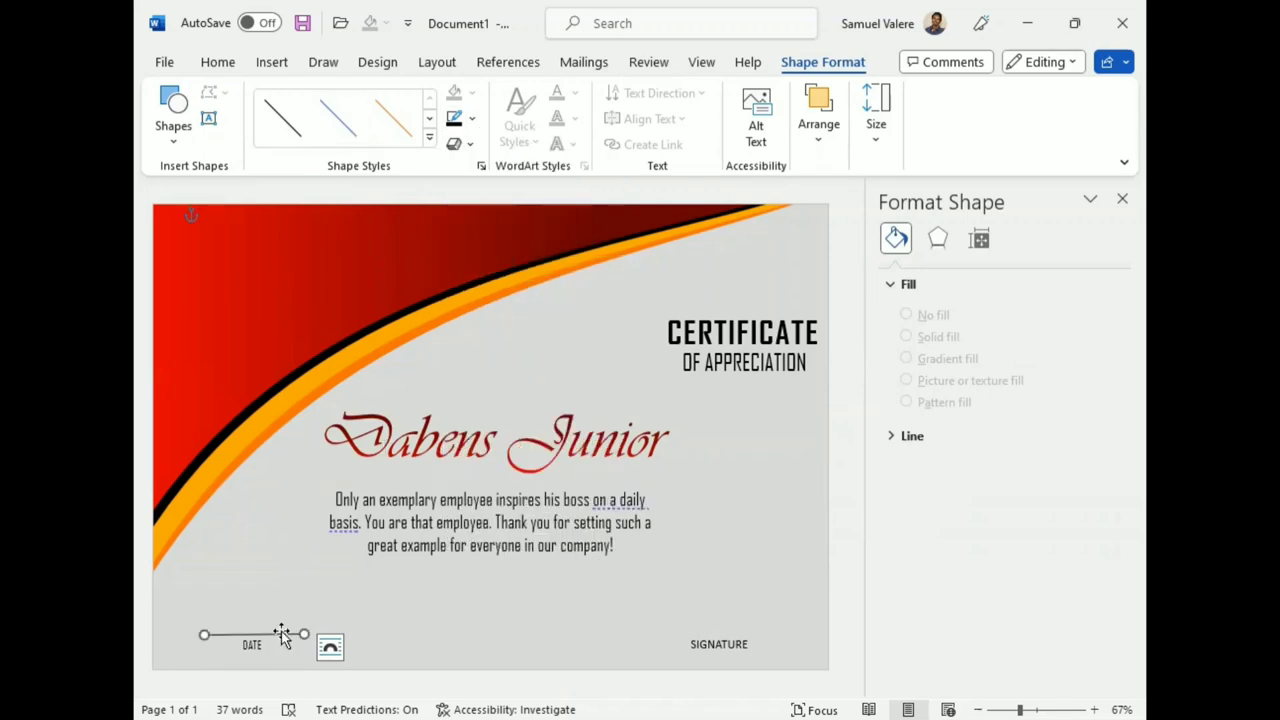
- Duplicate the DATE line and position the copy above SIGNATURE
{"action": "left_click_drag", "start_coordinate": [284, 632], "coordinate": [280, 514]}
{"action": "left_click", "coordinate": [274, 543]}
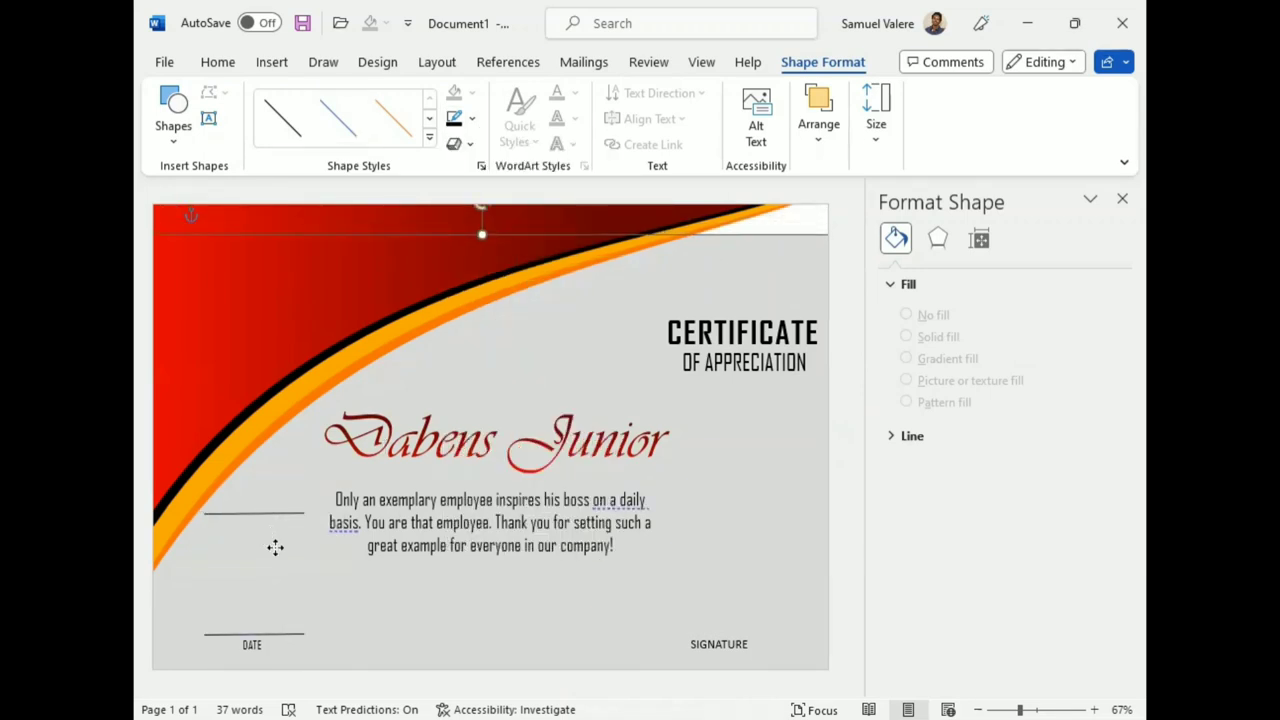
{"action": "left_click", "coordinate": [217, 63]}
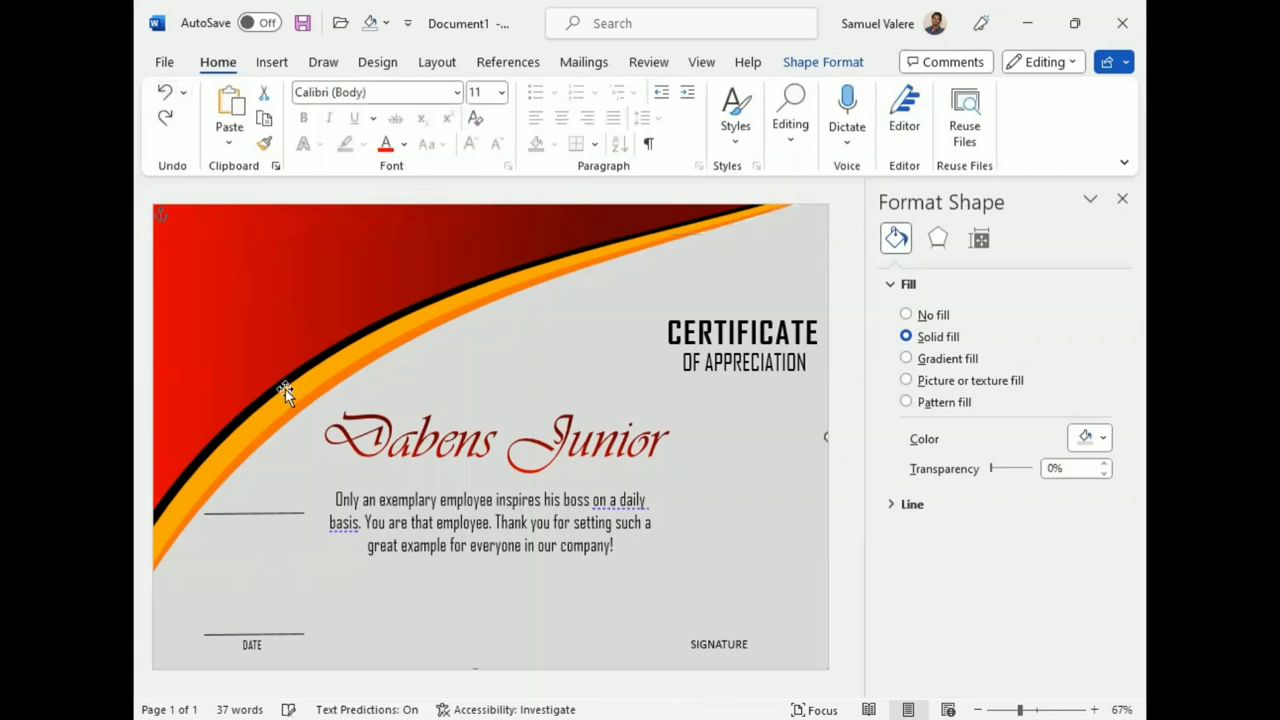
{"action": "left_click_drag", "start_coordinate": [255, 517], "coordinate": [263, 624]}
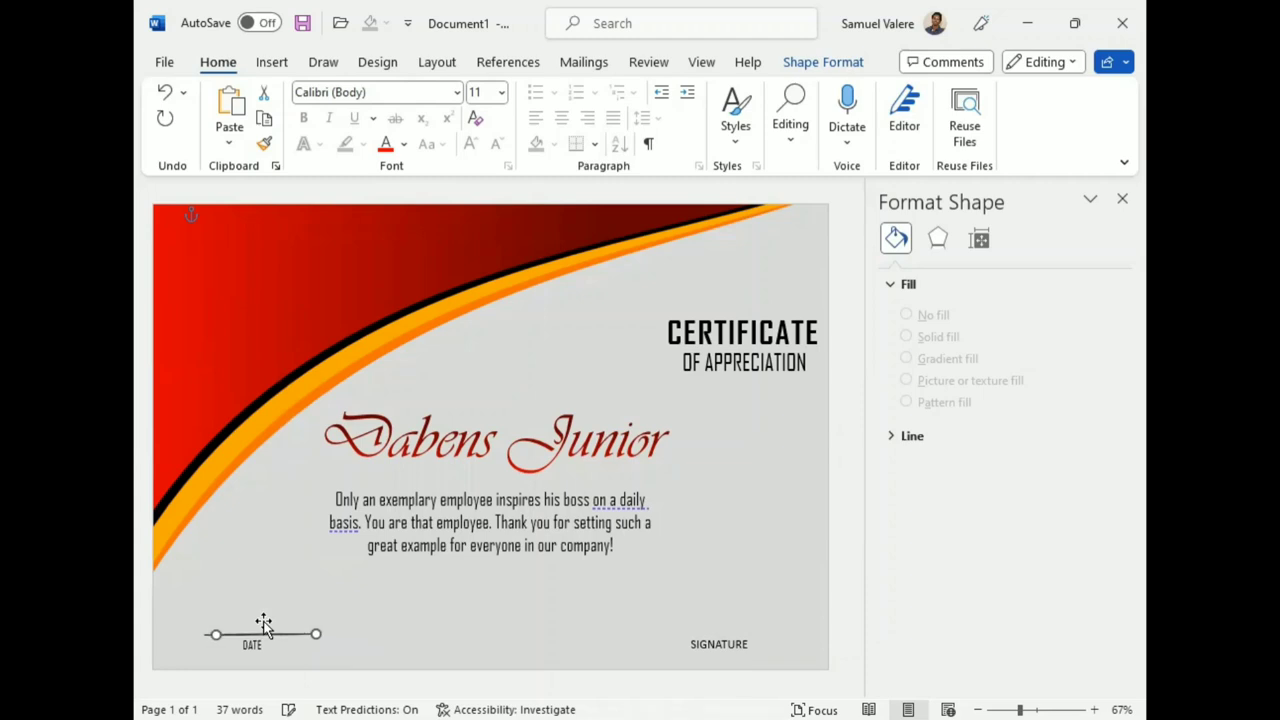
{"action": "key", "text": "Right"}
{"action": "key", "text": "Right"}
{"action": "key", "text": "Right"}
{"action": "key", "text": "Right"}
{"action": "key", "text": "Right"}
{"action": "key", "text": "Right"}
{"action": "key", "text": "Right"}
{"action": "key", "text": "Right"}
{"action": "key", "text": "Right"}
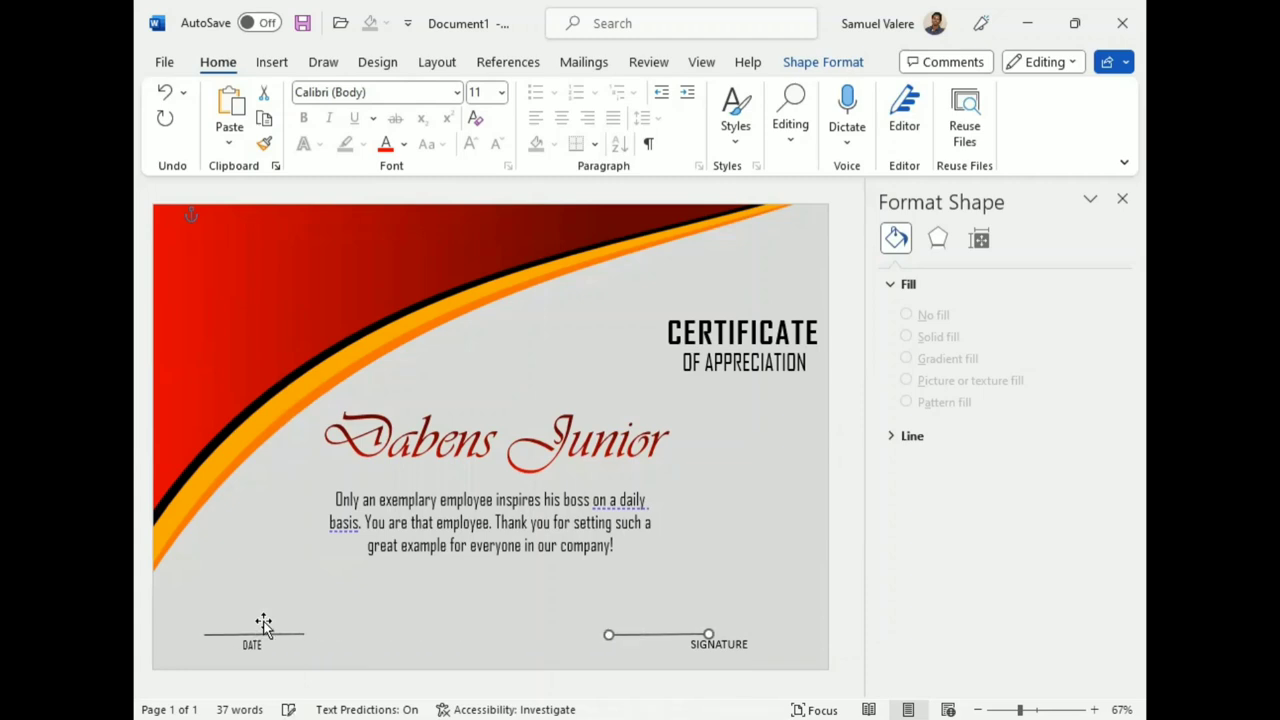
{"action": "key", "text": "Right"}
{"action": "key", "text": "Right"}
{"action": "key", "text": "Right"}
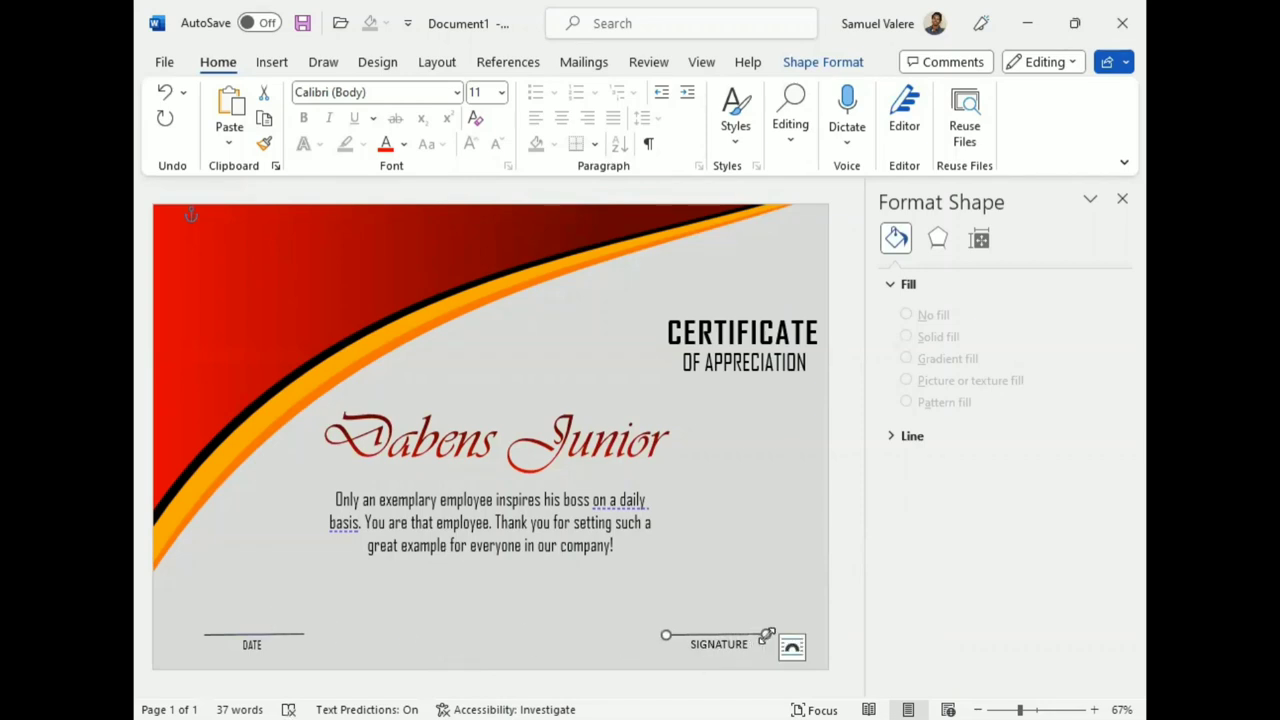
{"action": "left_click_drag", "start_coordinate": [767, 636], "coordinate": [767, 636]}
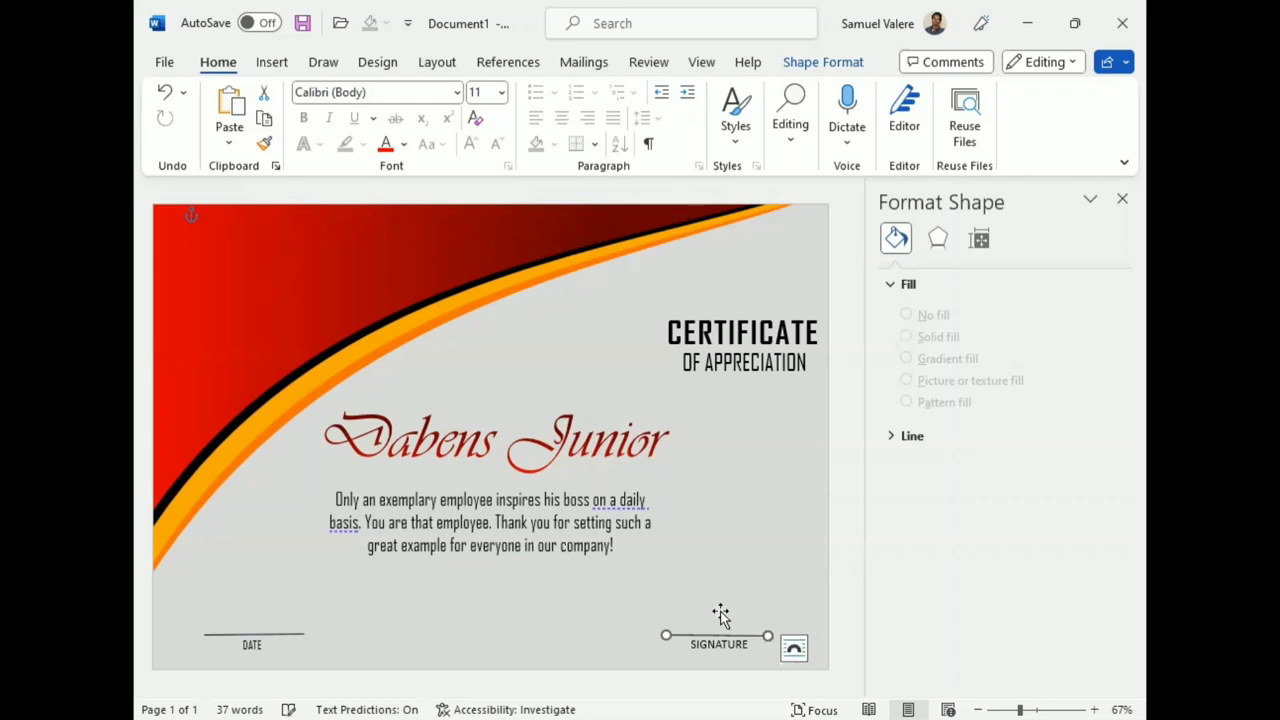
- Shrink the message box to its text and move the name and message slightly down
{"action": "left_click", "coordinate": [516, 523]}
{"action": "left_click_drag", "start_coordinate": [488, 586], "coordinate": [489, 566]}
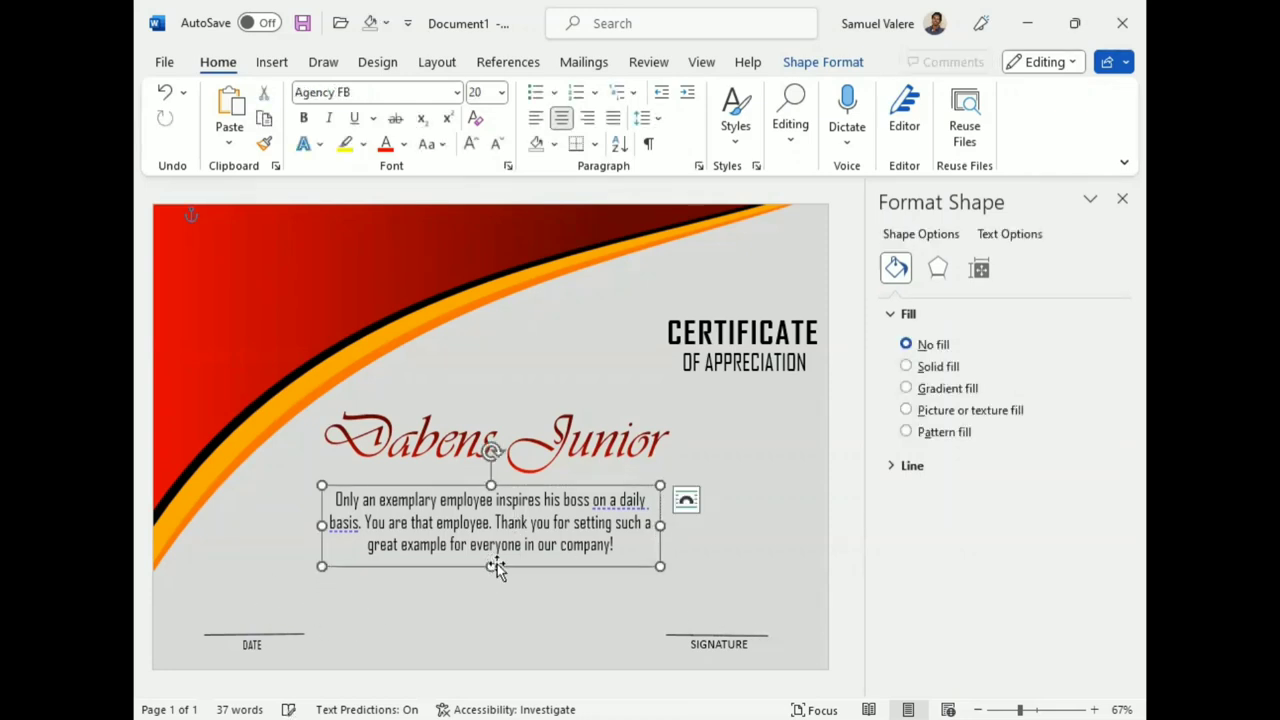
{"action": "left_click", "coordinate": [557, 449], "text": "shift"}
{"action": "left_click_drag", "start_coordinate": [548, 470], "coordinate": [552, 499]}
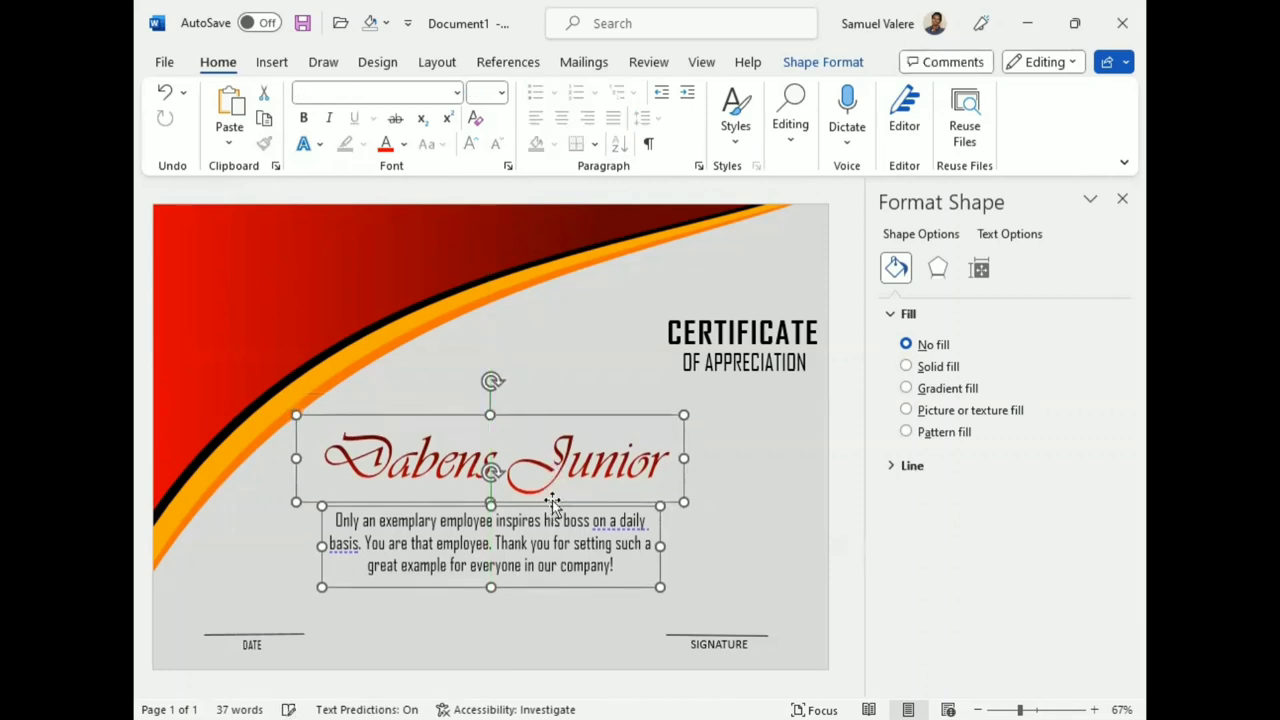
{"action": "left_click", "coordinate": [754, 426]}
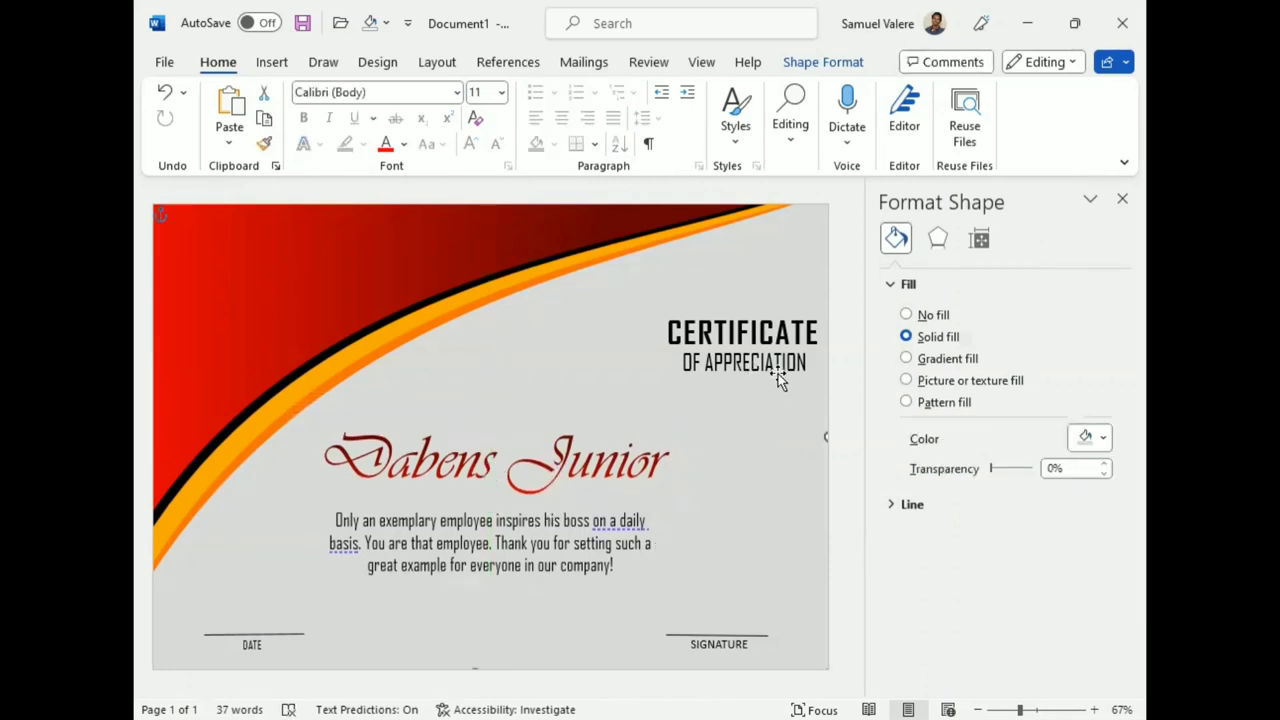
- Lower OF APPRECIATION, stack CERTIFICATE tightly above it, and close the Format Shape pane
{"action": "left_click", "coordinate": [754, 375]}
{"action": "mouse_move", "coordinate": [754, 375]}
{"action": "left_mouse_down"}
{"action": "mouse_move", "coordinate": [758, 391]}
{"action": "mouse_move", "coordinate": [720, 404]}
{"action": "left_mouse_up"}
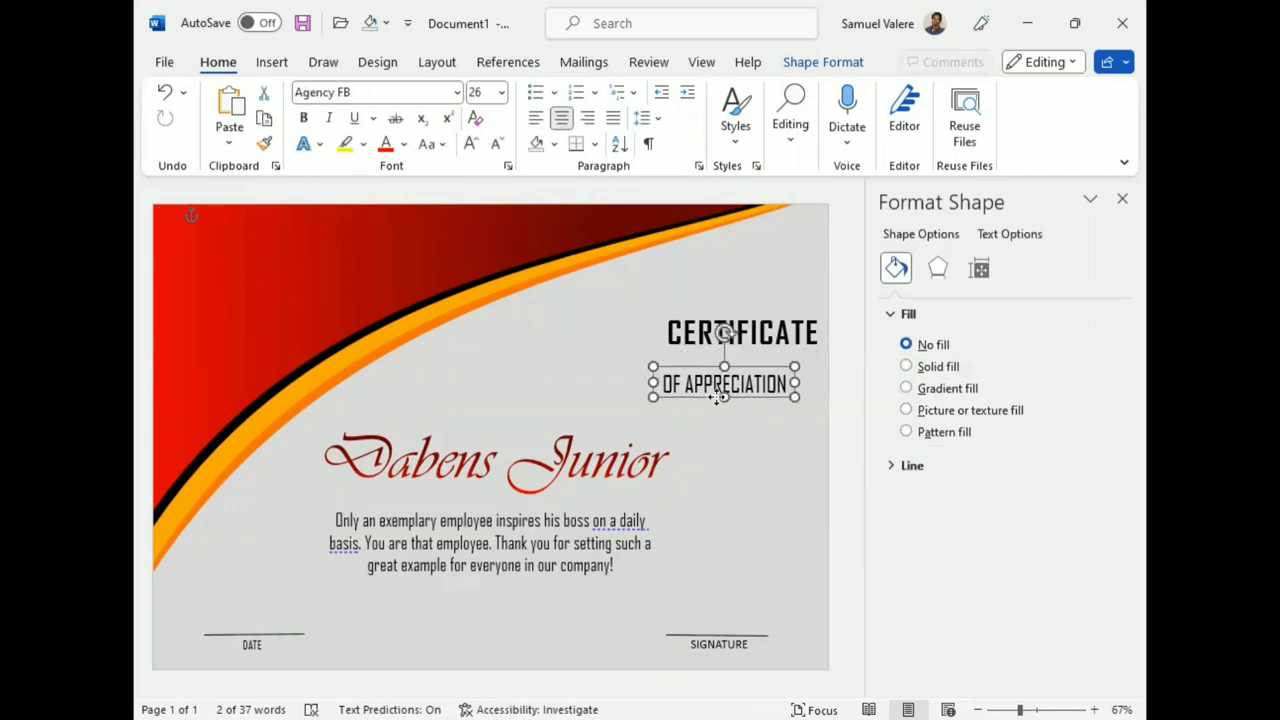
{"action": "left_click", "coordinate": [764, 350]}
{"action": "left_click_drag", "start_coordinate": [764, 350], "coordinate": [751, 371]}
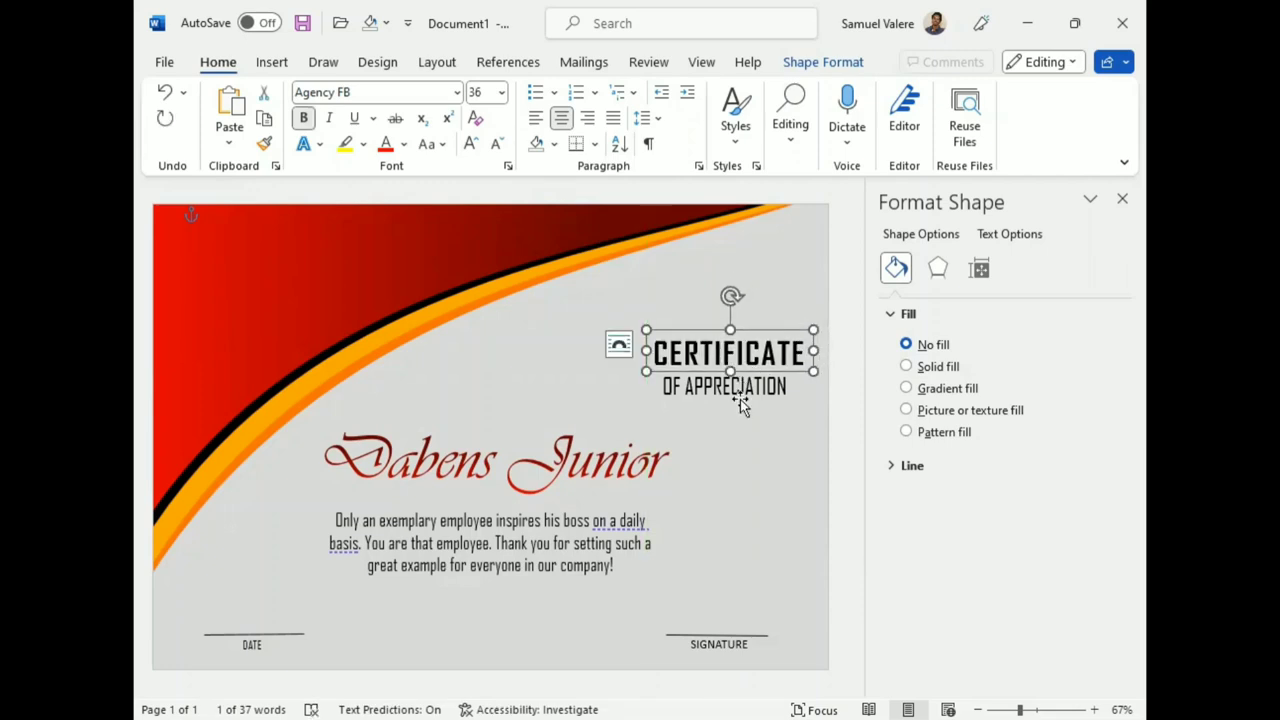
{"action": "left_click", "coordinate": [739, 401]}
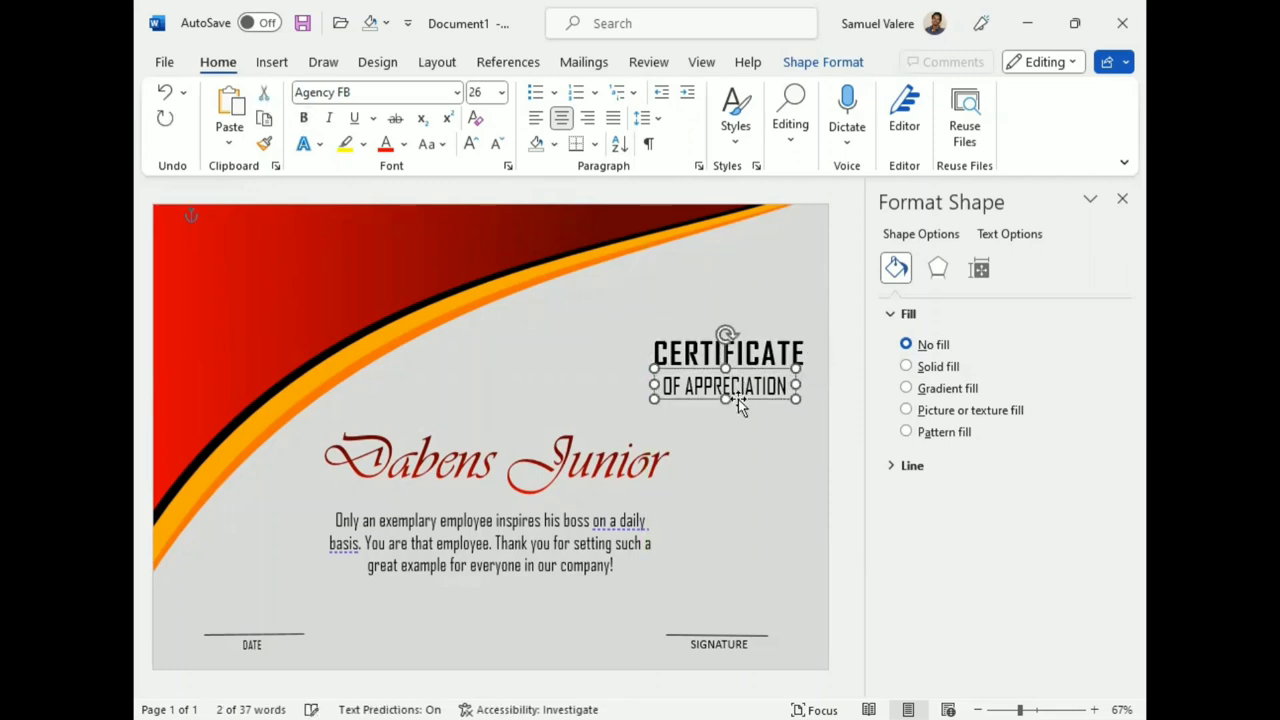
{"action": "left_click", "coordinate": [1122, 199]}
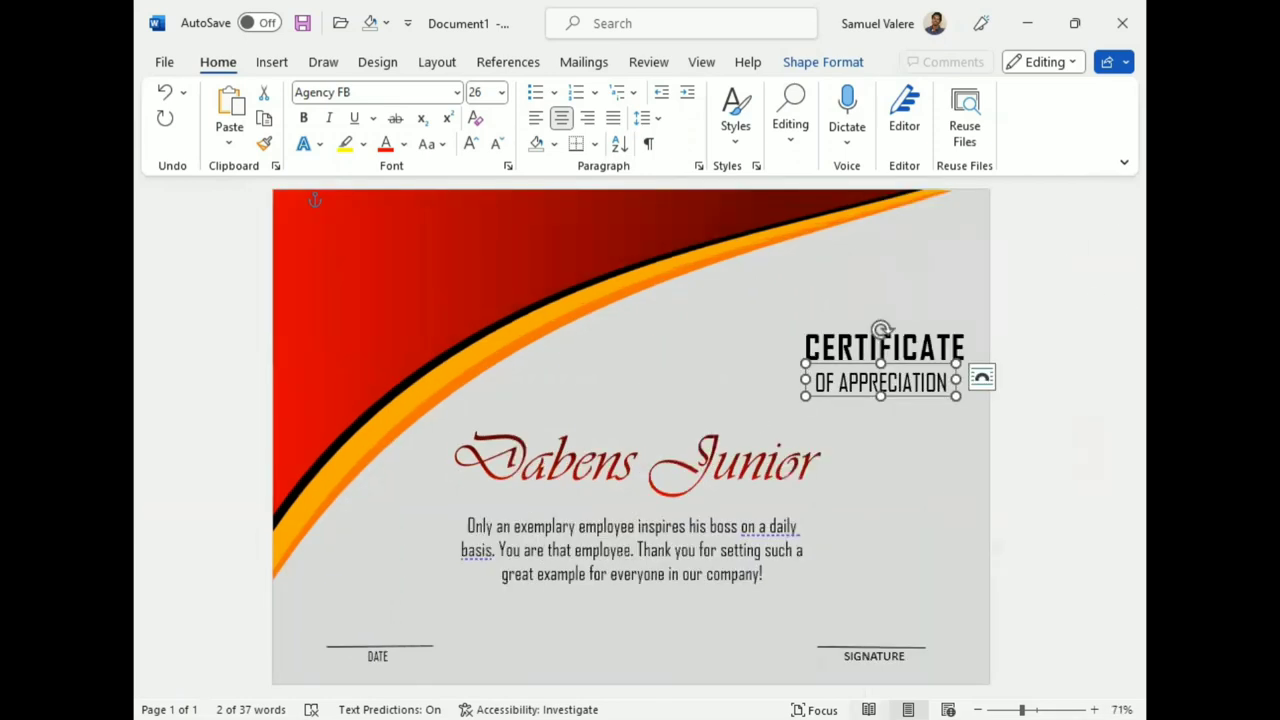
- Draw a large star with fatter points, centred over the name and message
{"action": "key", "text": "Escape"}
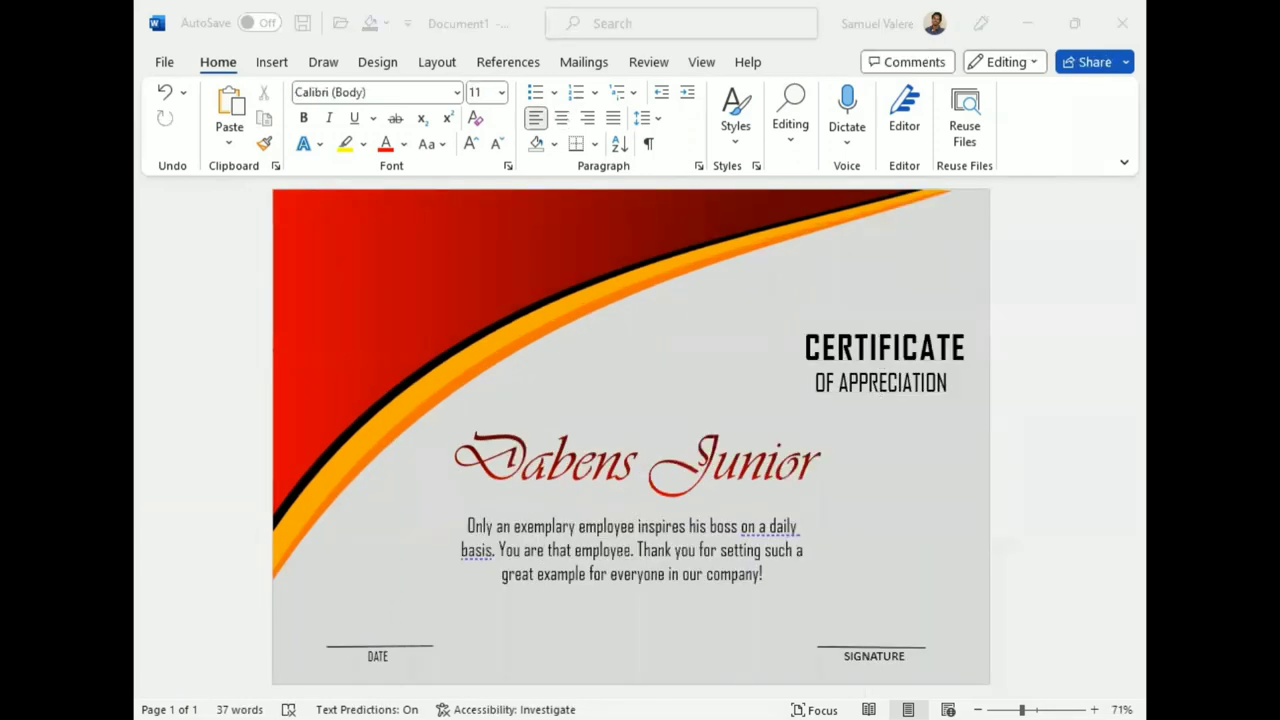
{"action": "left_click", "coordinate": [272, 62]}
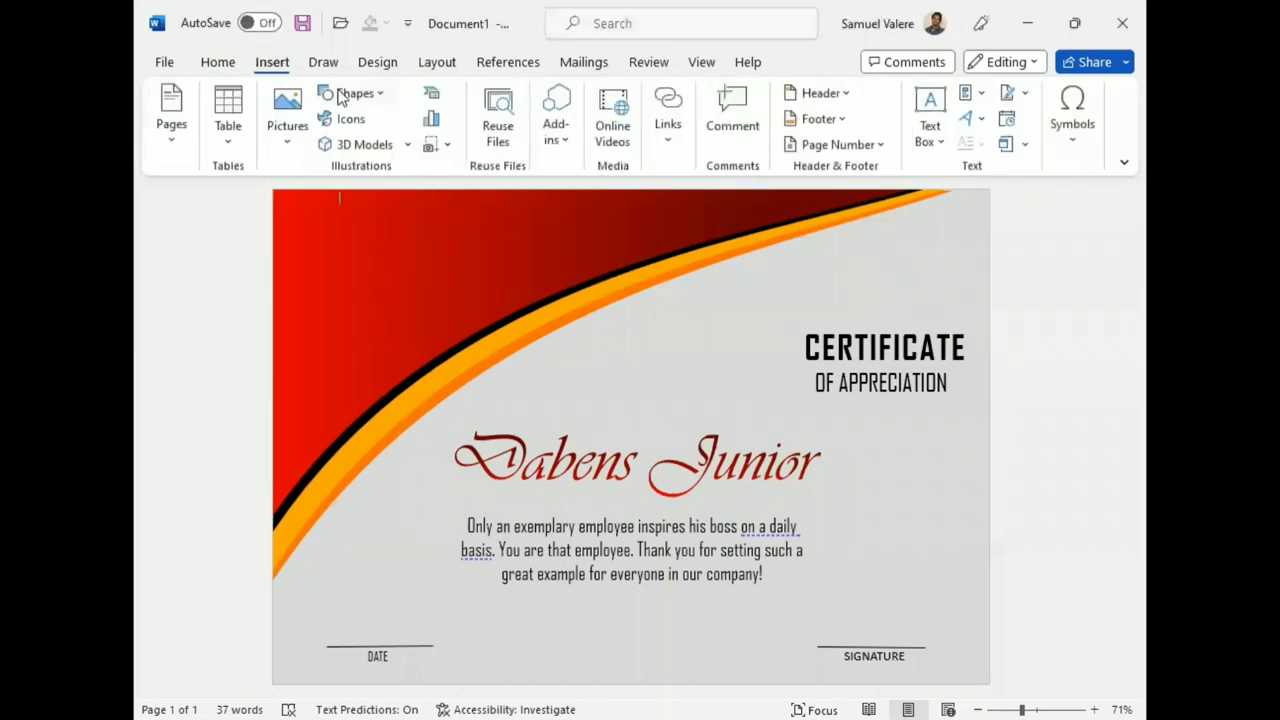
{"action": "left_click", "coordinate": [377, 93]}
{"action": "left_click", "coordinate": [326, 144]}
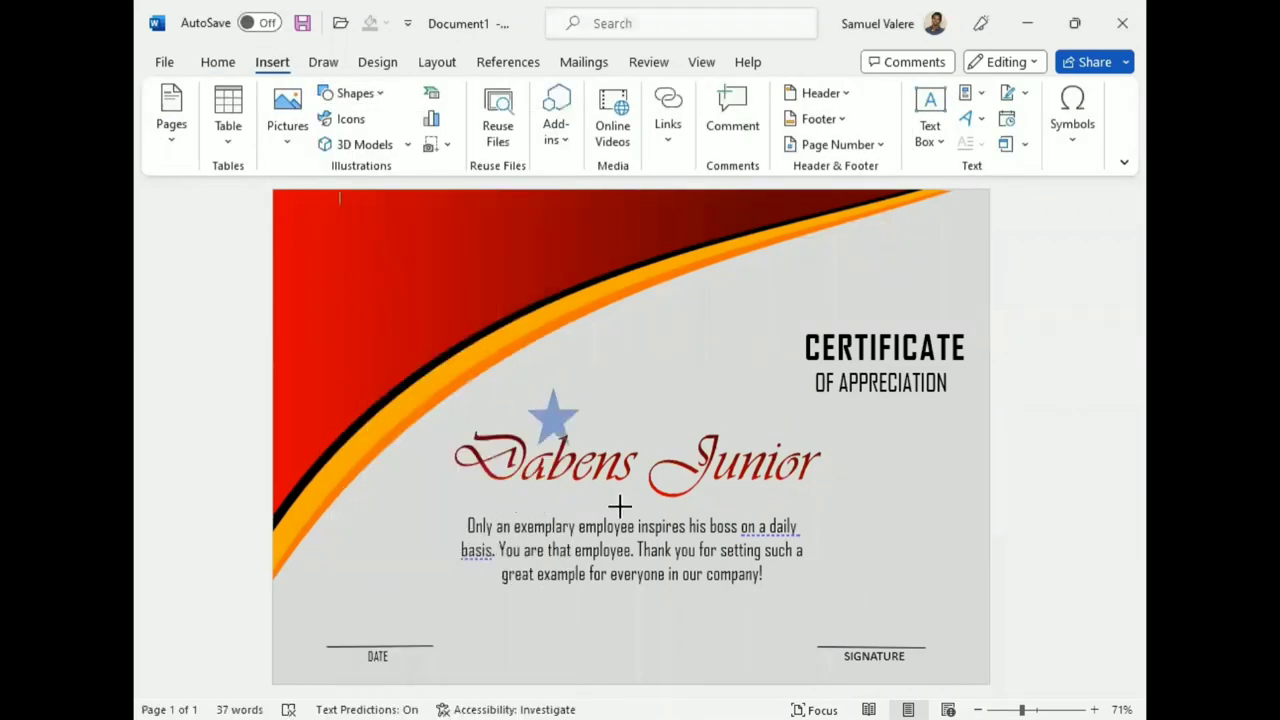
{"action": "mouse_move", "coordinate": [528, 388]}
{"action": "left_mouse_down"}
{"action": "mouse_move", "coordinate": [760, 653]}
{"action": "mouse_move", "coordinate": [848, 677]}
{"action": "left_mouse_up"}
{"action": "left_click_drag", "start_coordinate": [696, 596], "coordinate": [641, 611]}
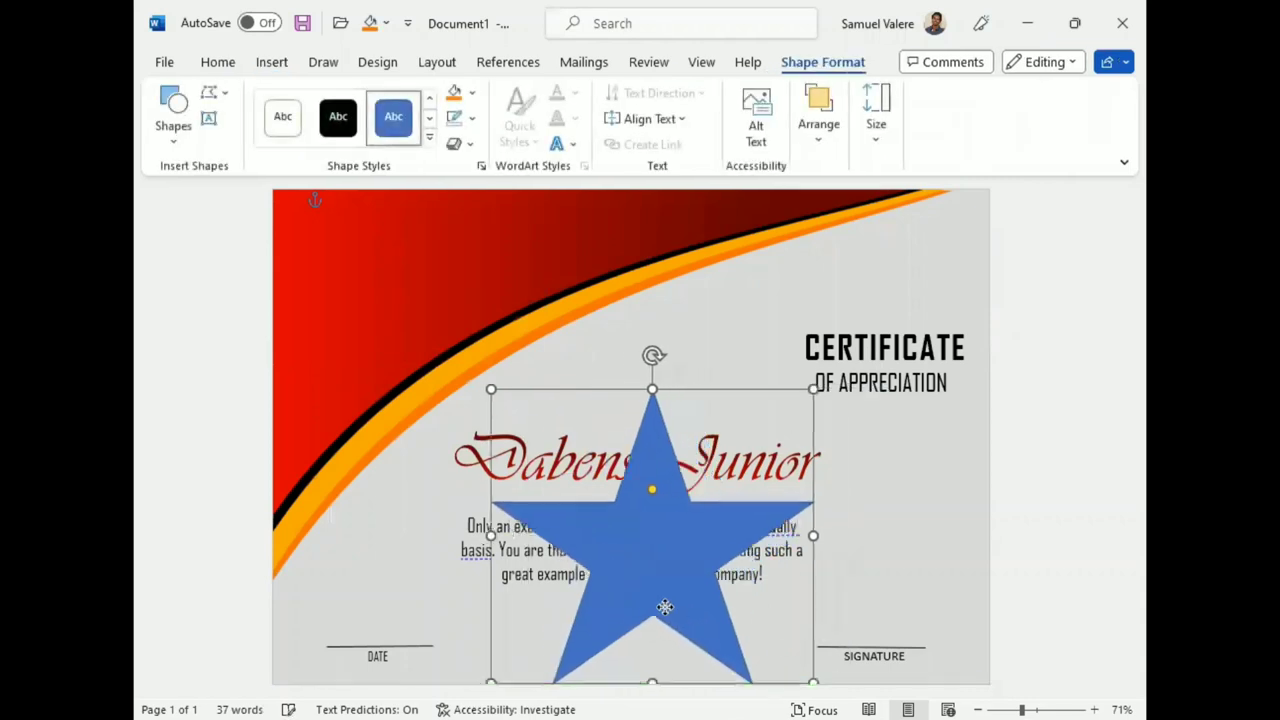
{"action": "left_click_drag", "start_coordinate": [471, 395], "coordinate": [454, 377]}
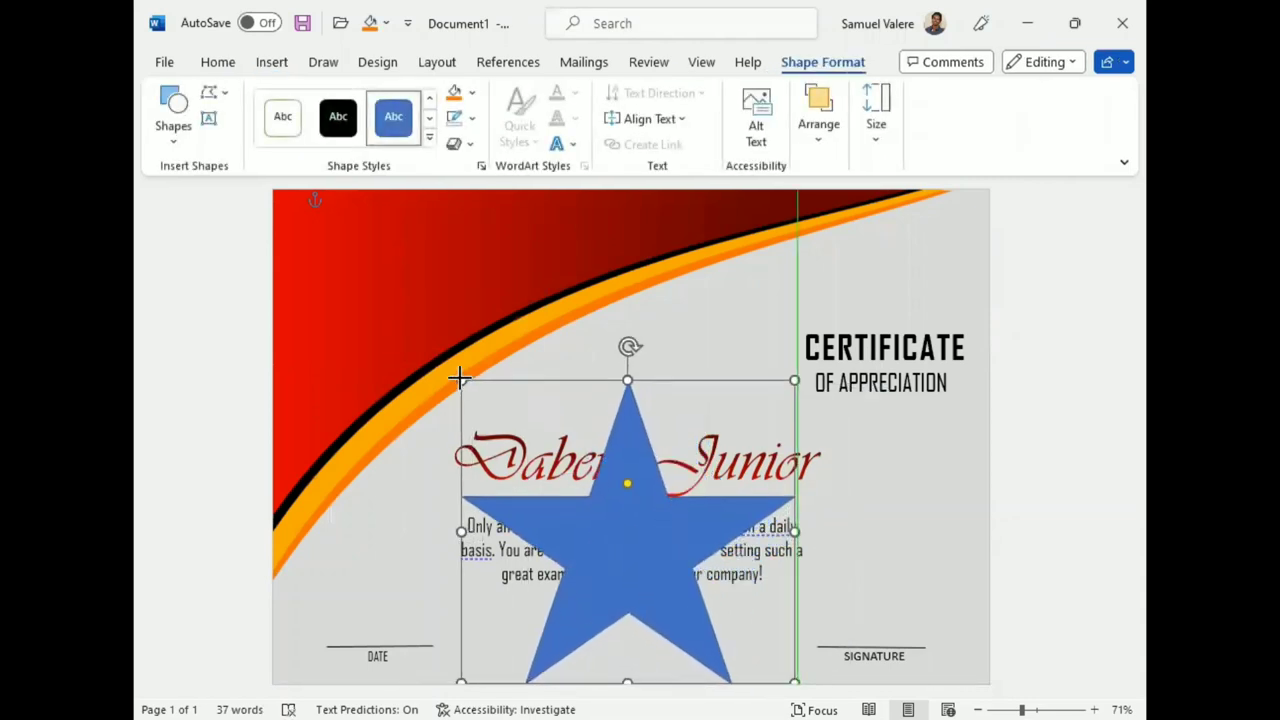
{"action": "left_click_drag", "start_coordinate": [624, 485], "coordinate": [624, 474]}
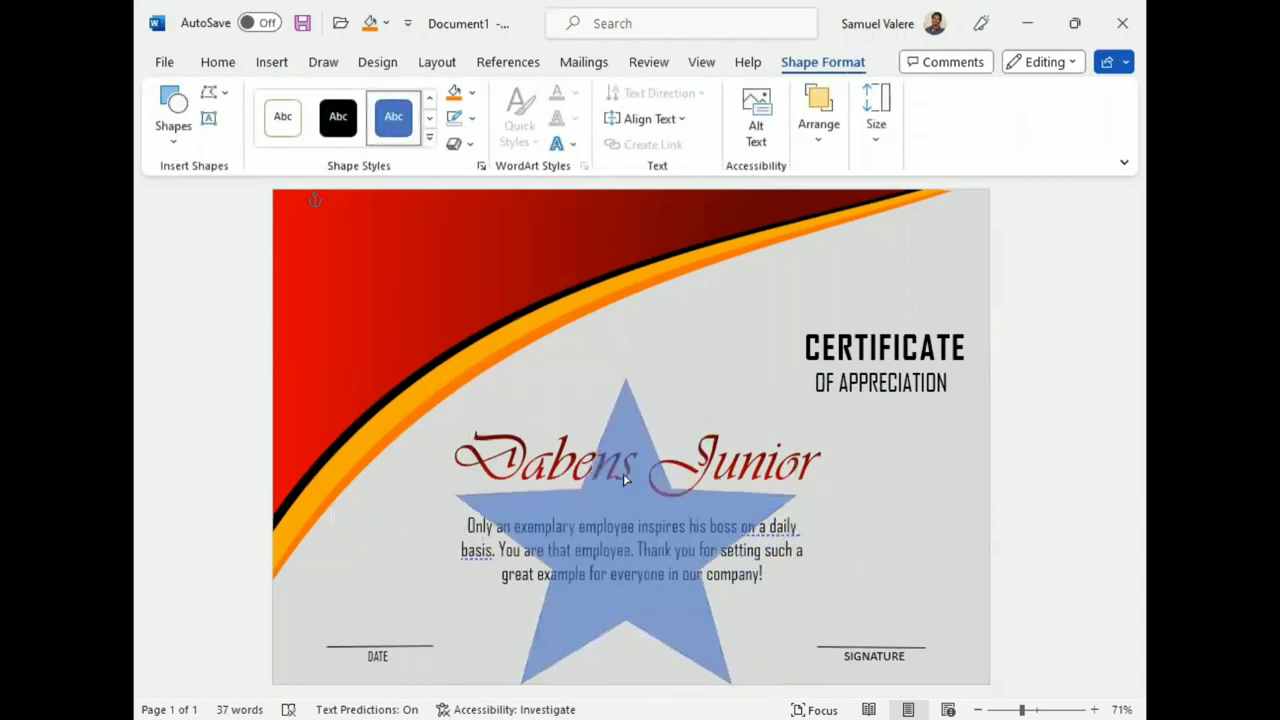
{"action": "left_click_drag", "start_coordinate": [619, 582], "coordinate": [632, 555]}
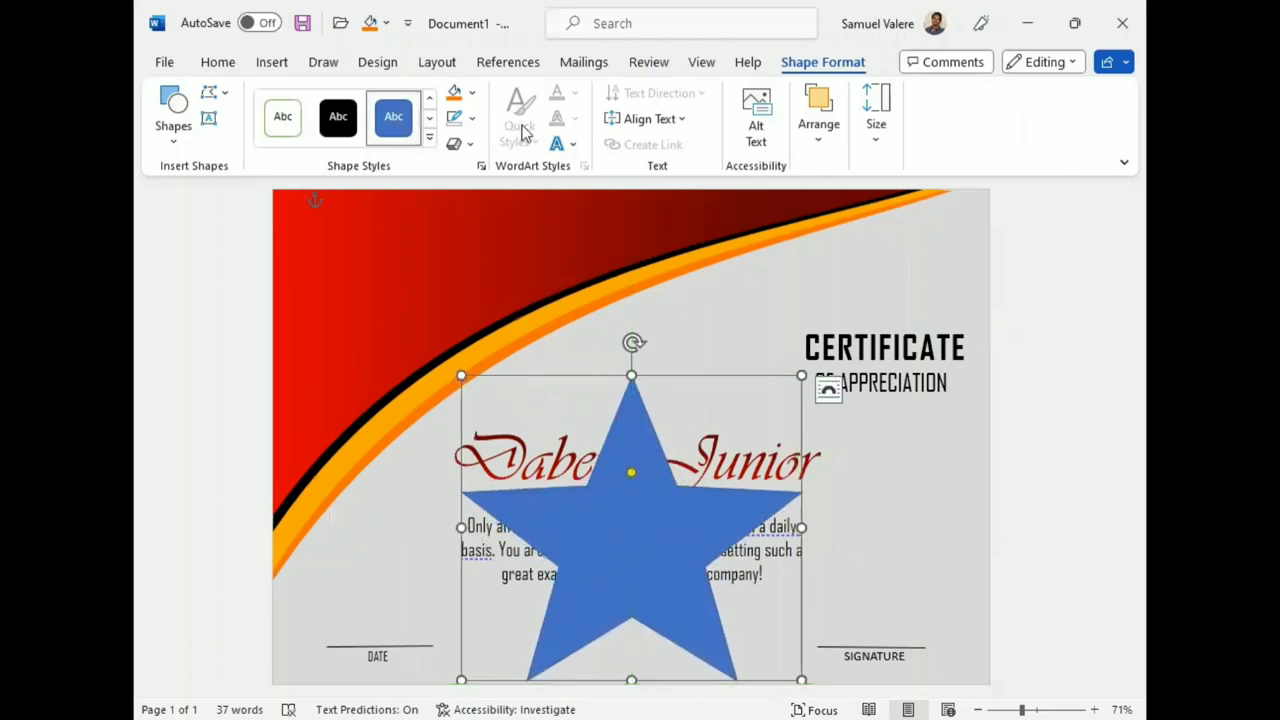
- Give the star no outline and an orange fill at 50% transparency
{"action": "left_click", "coordinate": [472, 117]}
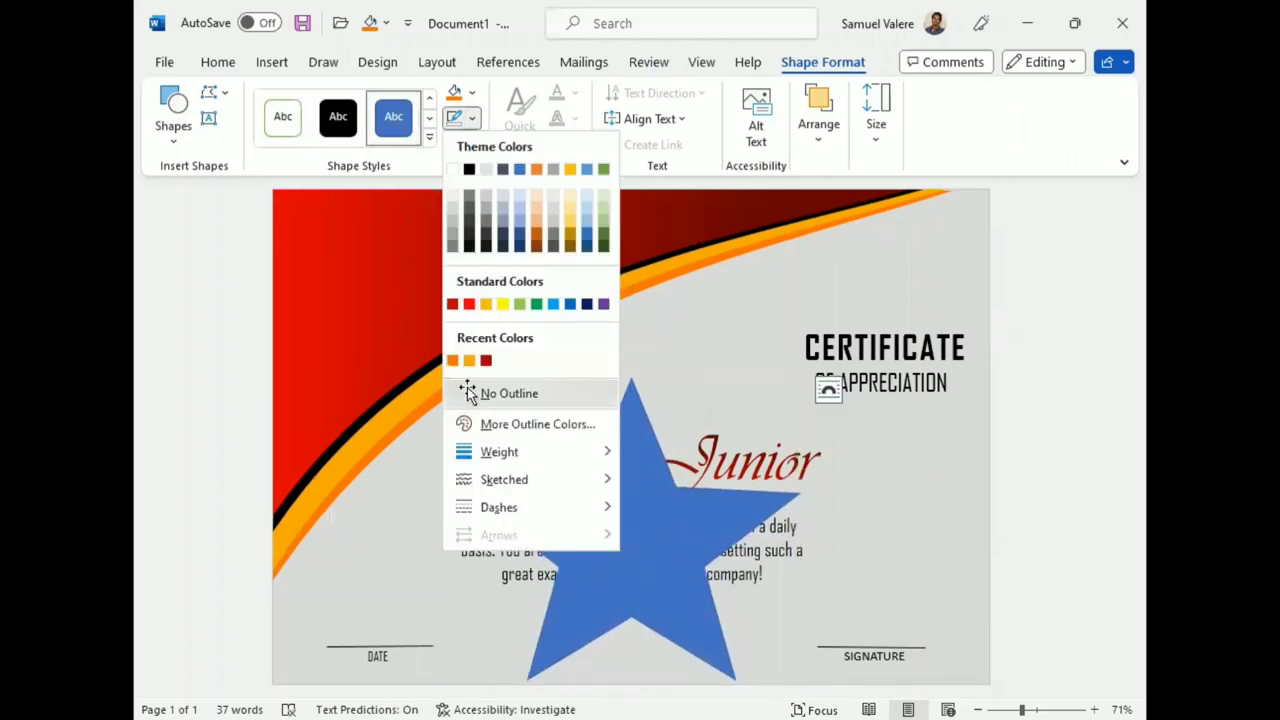
{"action": "left_click", "coordinate": [464, 396]}
{"action": "left_click", "coordinate": [455, 93]}
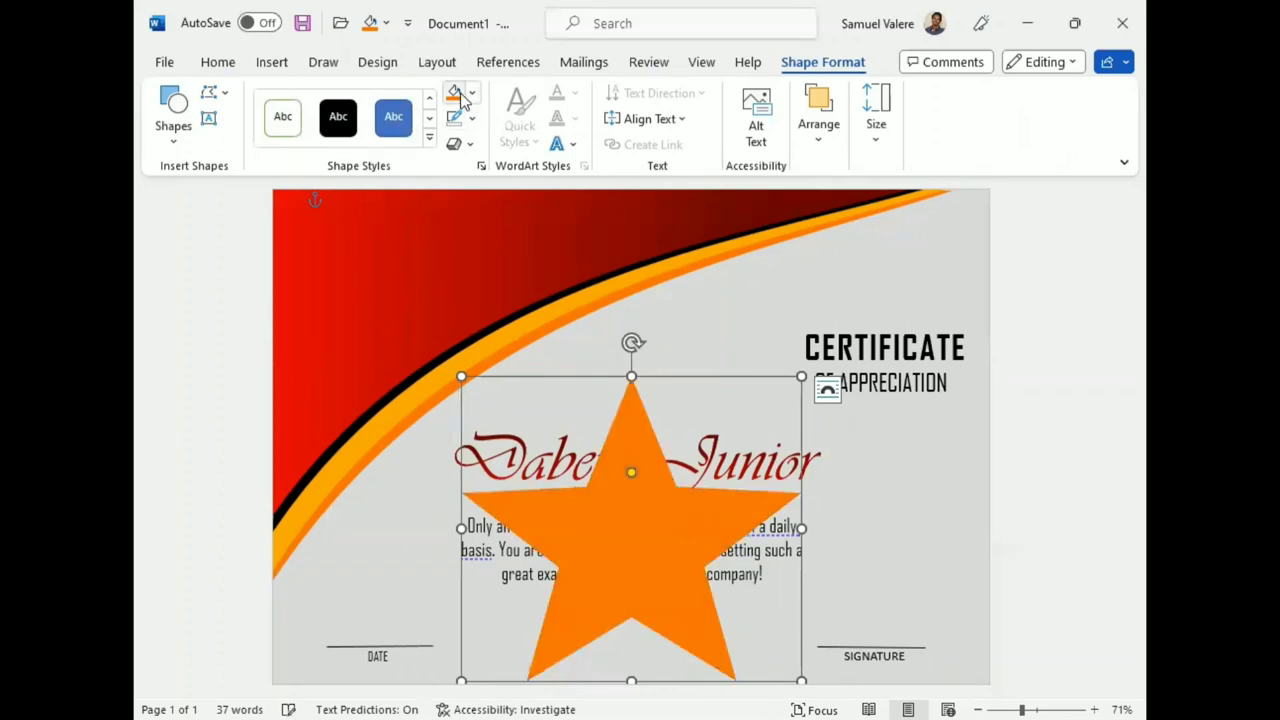
{"action": "left_click", "coordinate": [826, 132]}
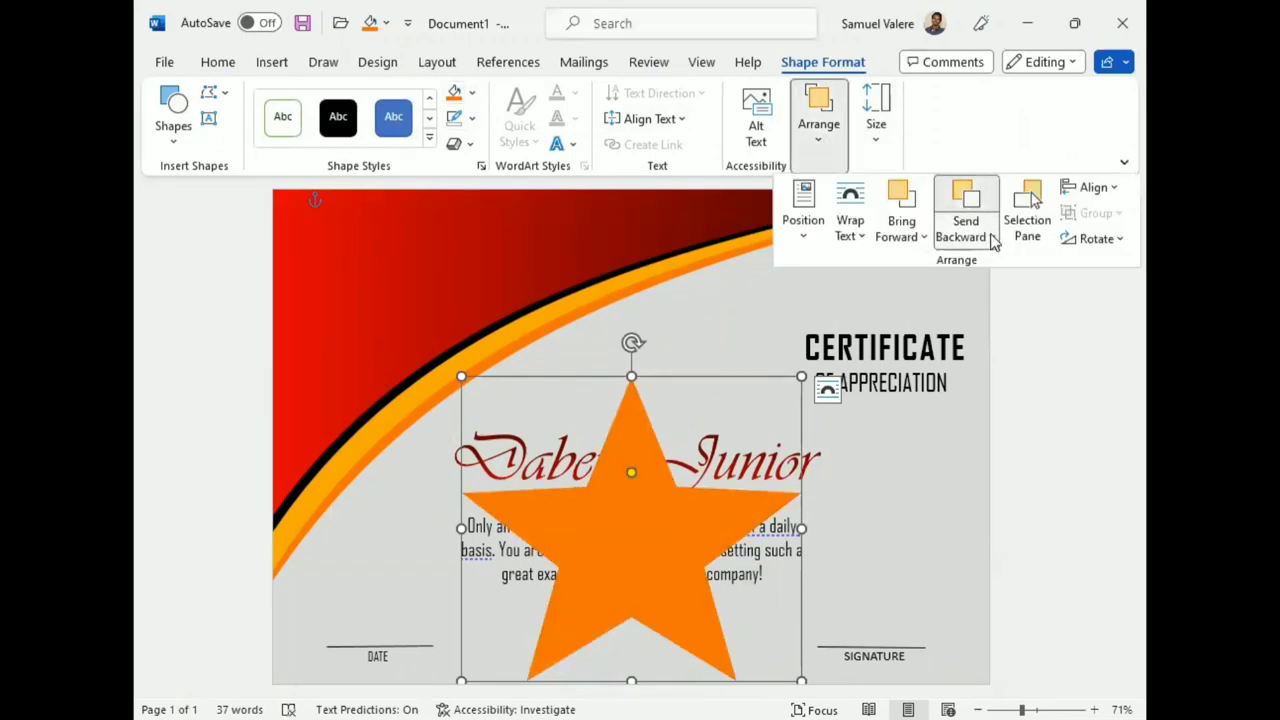
{"action": "left_click", "coordinate": [473, 93]}
{"action": "mouse_move", "coordinate": [598, 457]}
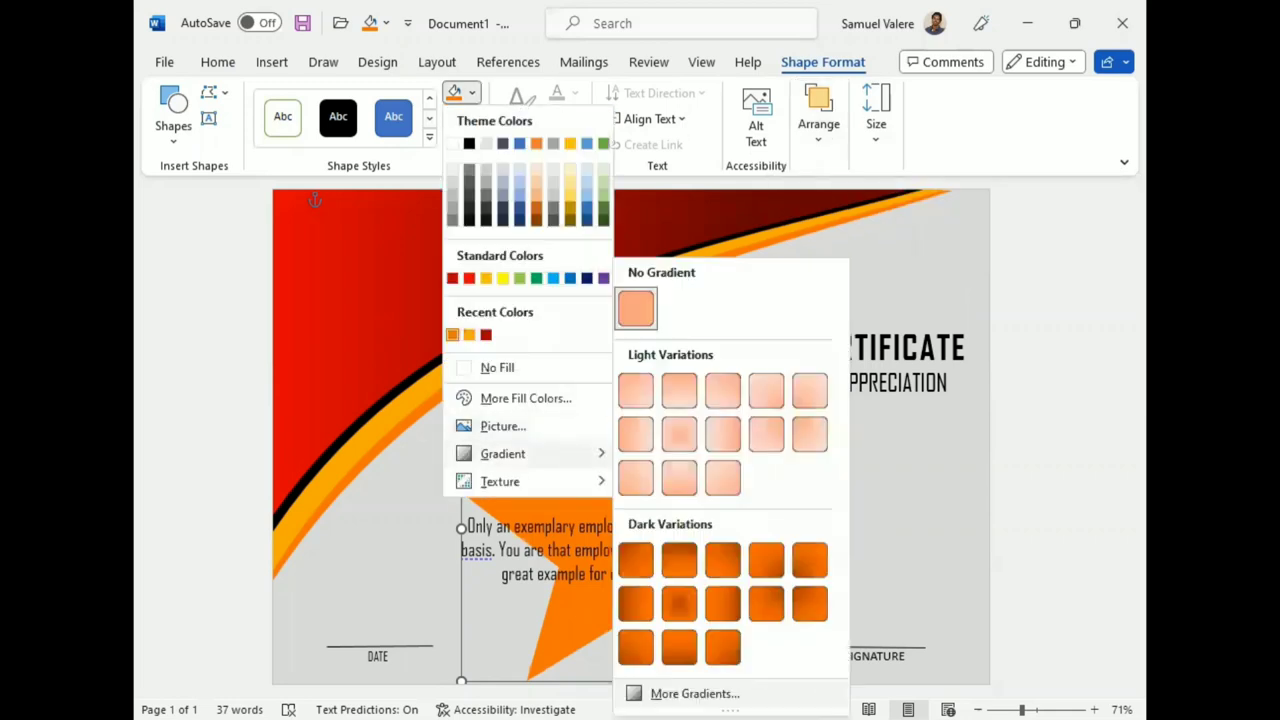
{"action": "left_click", "coordinate": [694, 693]}
{"action": "left_click_drag", "start_coordinate": [998, 466], "coordinate": [1011, 470]}
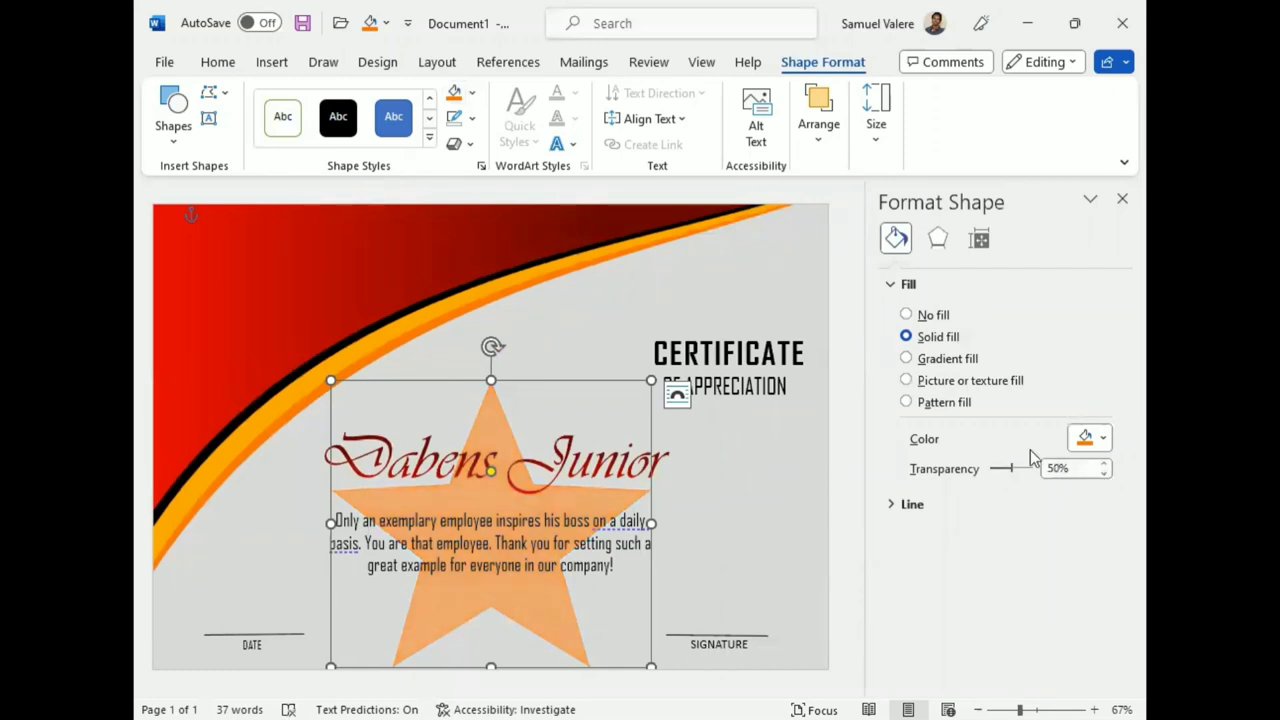